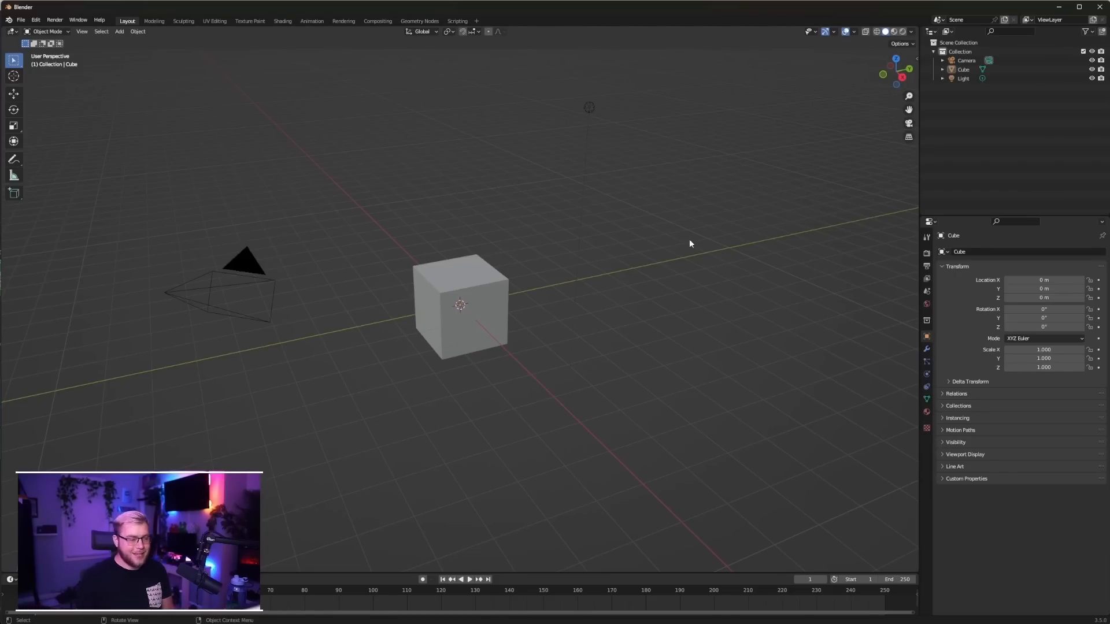
# Add the blocky character image as a reference in the back view and move it so it is centred behind the cube
pyautogui.moveTo(620, 120); pyautogui.dragTo(511, 286, button='middle')
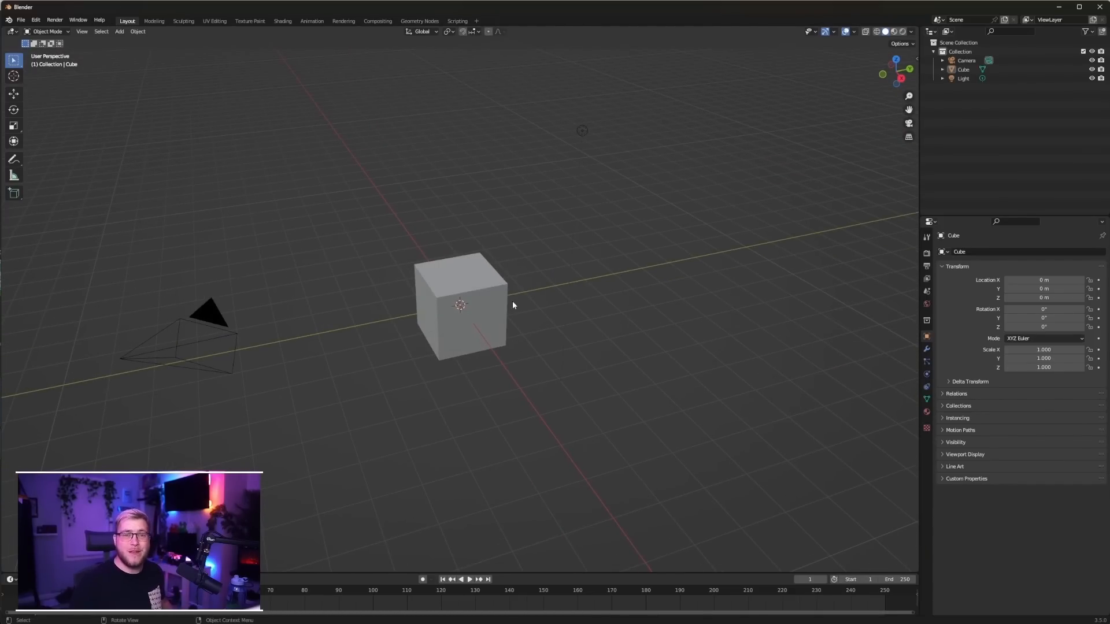
pyautogui.moveTo(525, 302); pyautogui.dragTo(492, 322, button='middle')
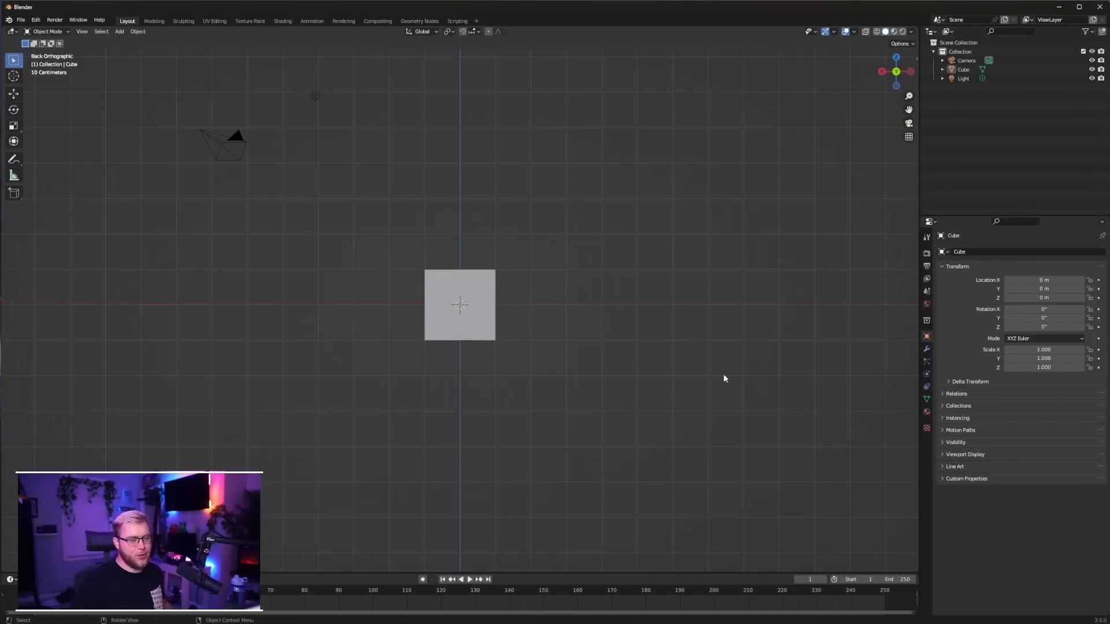
pyautogui.moveTo(383, 251); pyautogui.dragTo(393, 252)
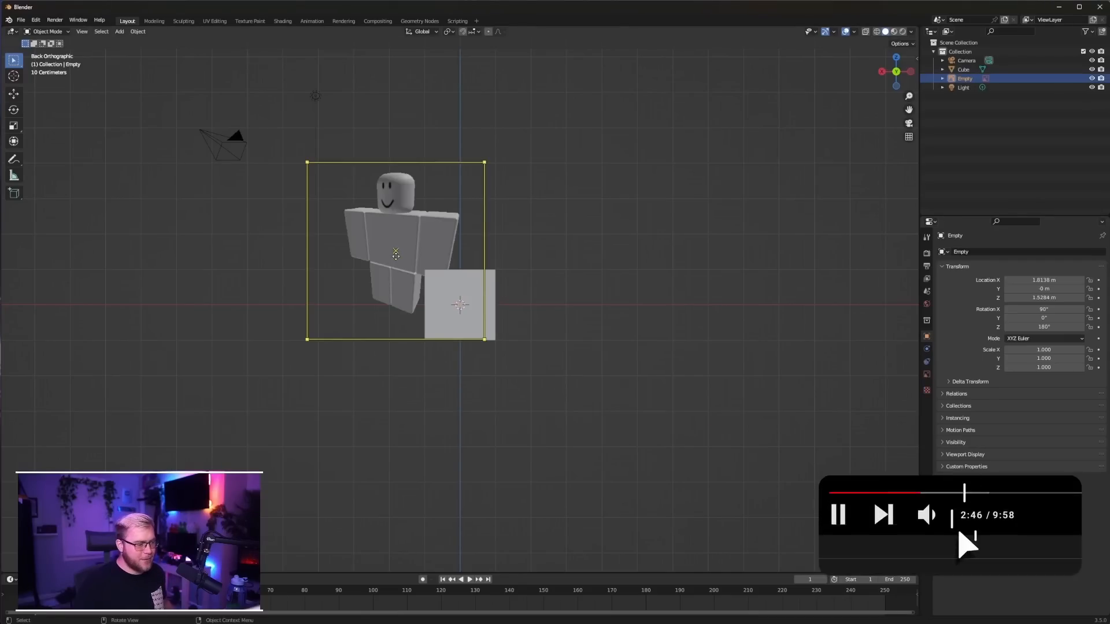
pyautogui.press('g')
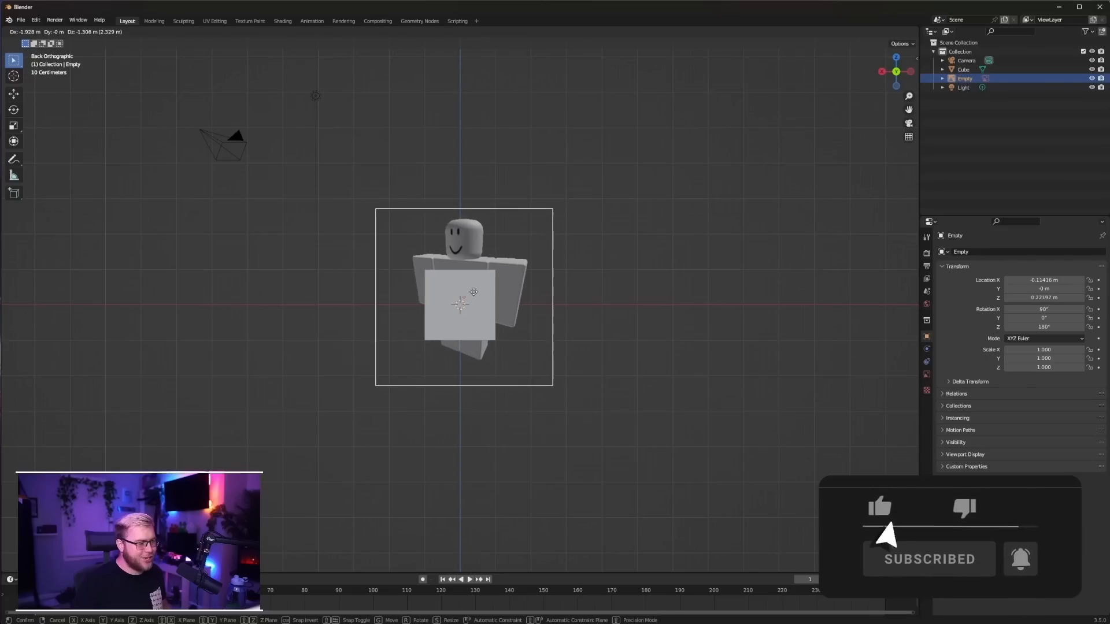
pyautogui.click(473, 291)
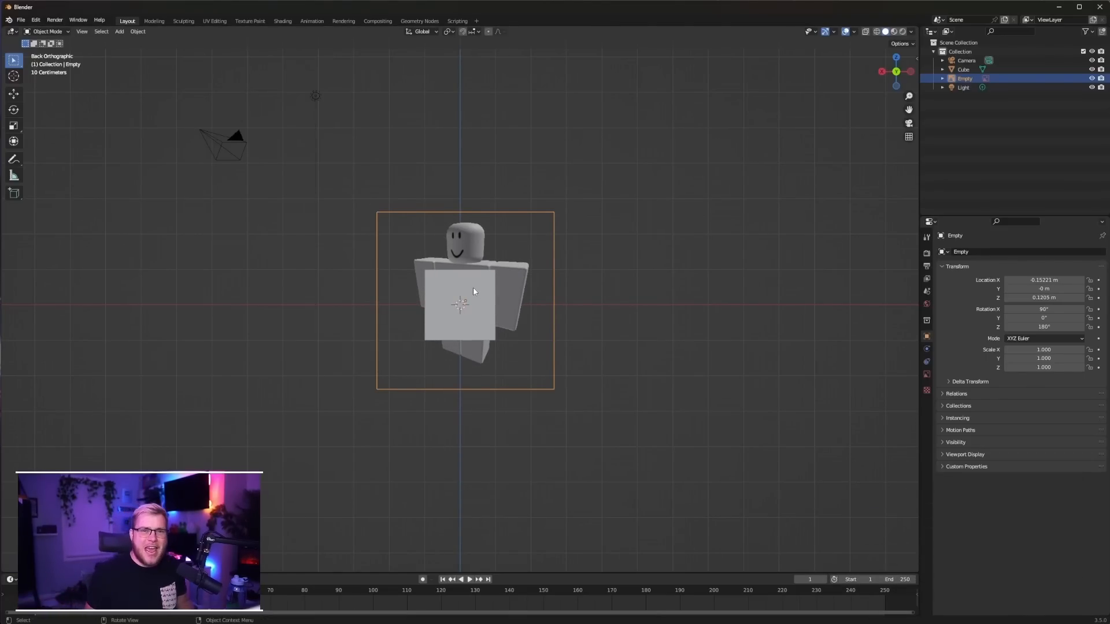
# Scale the default cube's mesh down to leg width and move it over the reference character's leg on the +X side
pyautogui.click(487, 299)
pyautogui.scroll(2, 481, 298)
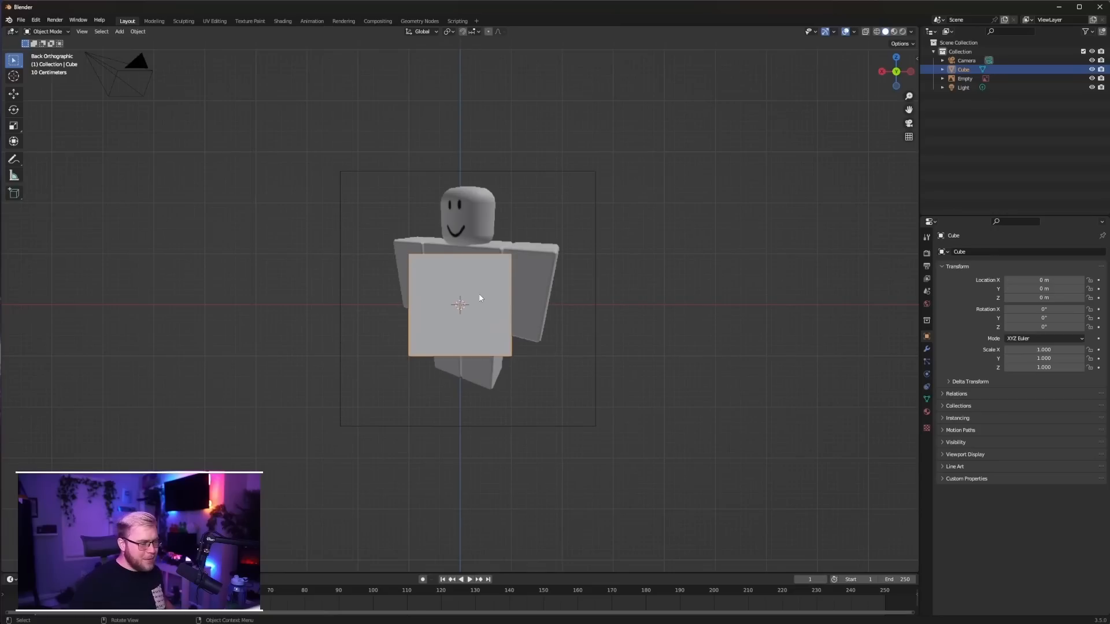
pyautogui.moveTo(573, 299); pyautogui.dragTo(602, 250, button='middle')
pyautogui.press('ctrl+KP_1')
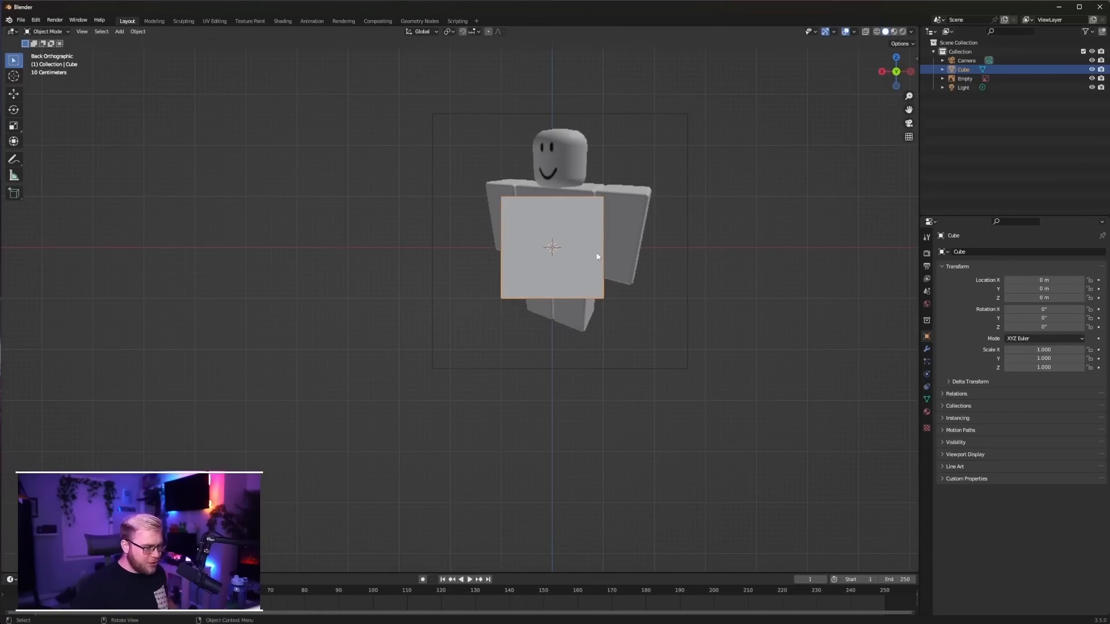
pyautogui.press('Tab')
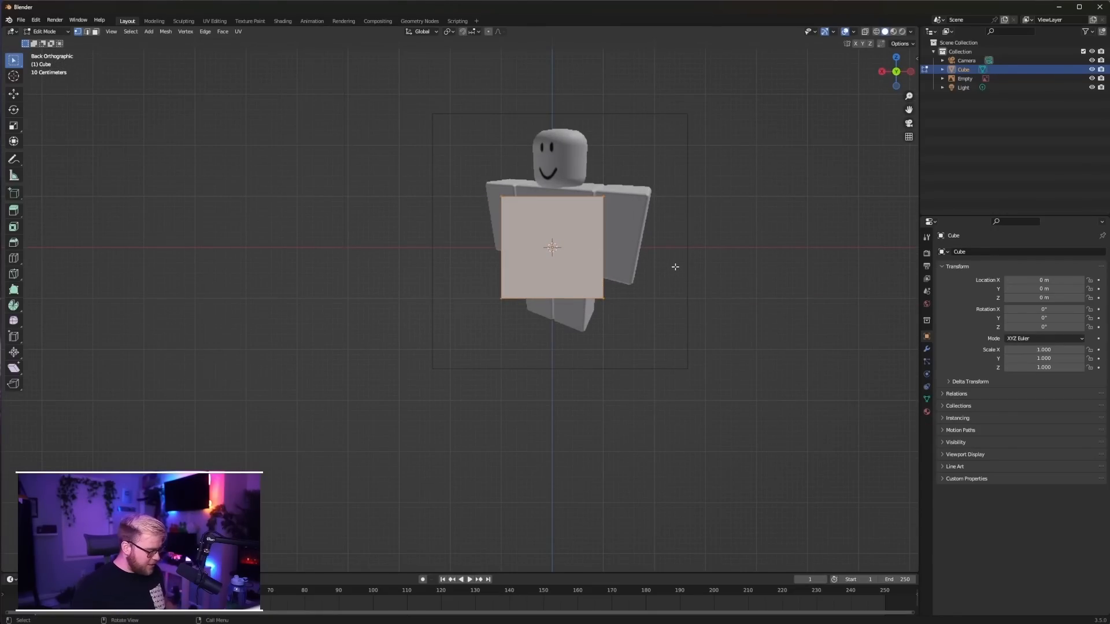
pyautogui.press('s')
pyautogui.click(621, 263)
pyautogui.press('g')
pyautogui.click(563, 282)
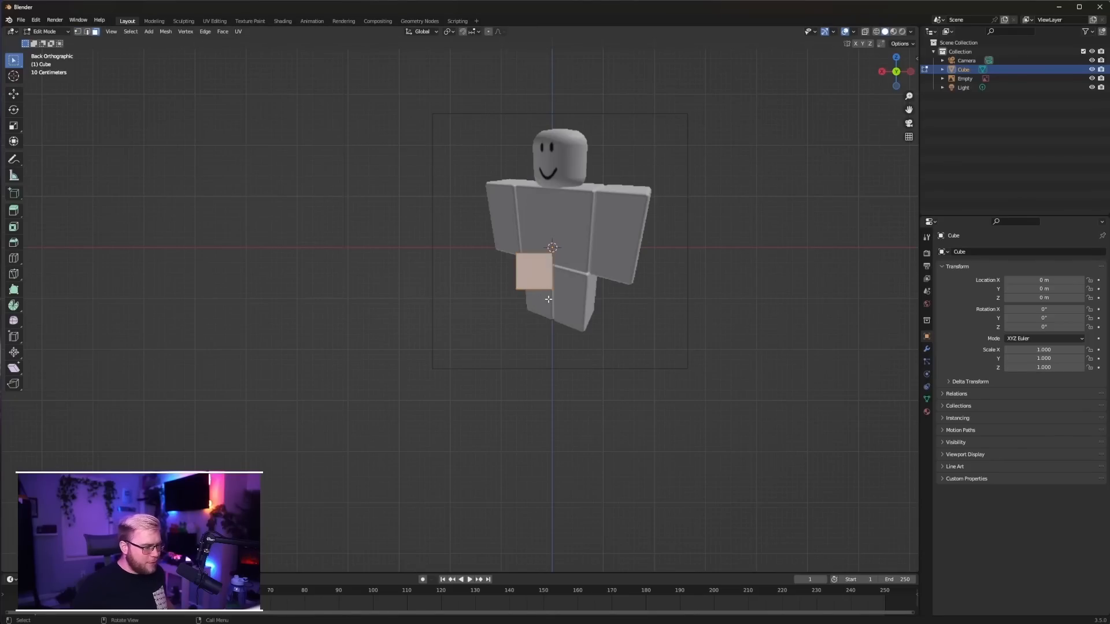
# Show the scene in wireframe and lower the cube's bottom face to the foot of the reference leg
pyautogui.hotkey('shift', 'z')
pyautogui.click(533, 289)
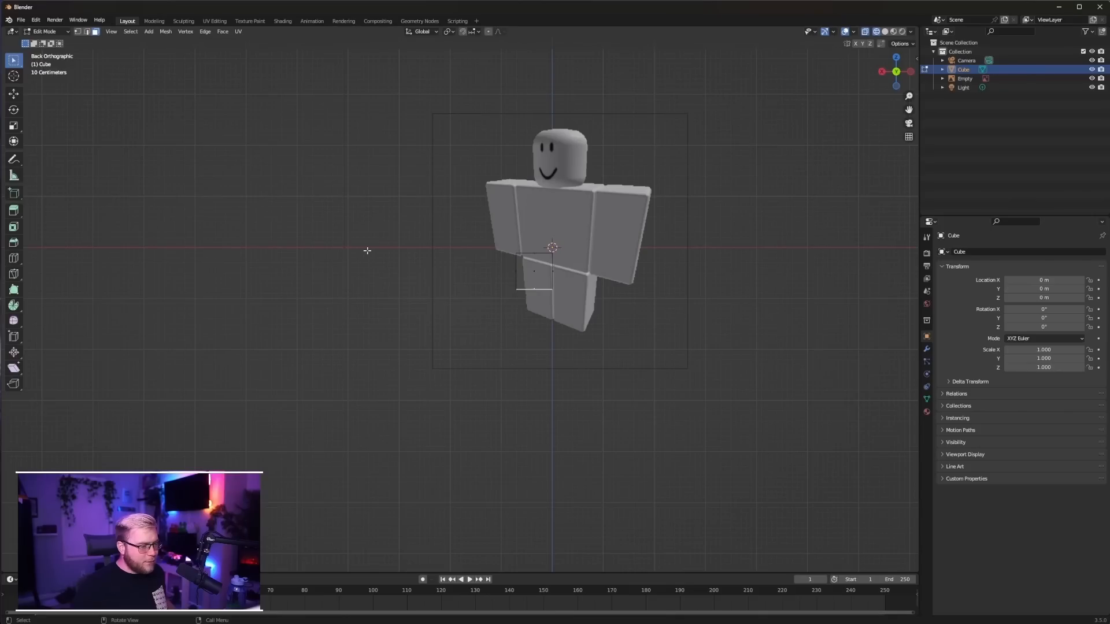
pyautogui.click(13, 95)
pyautogui.moveTo(536, 261); pyautogui.dragTo(537, 291)
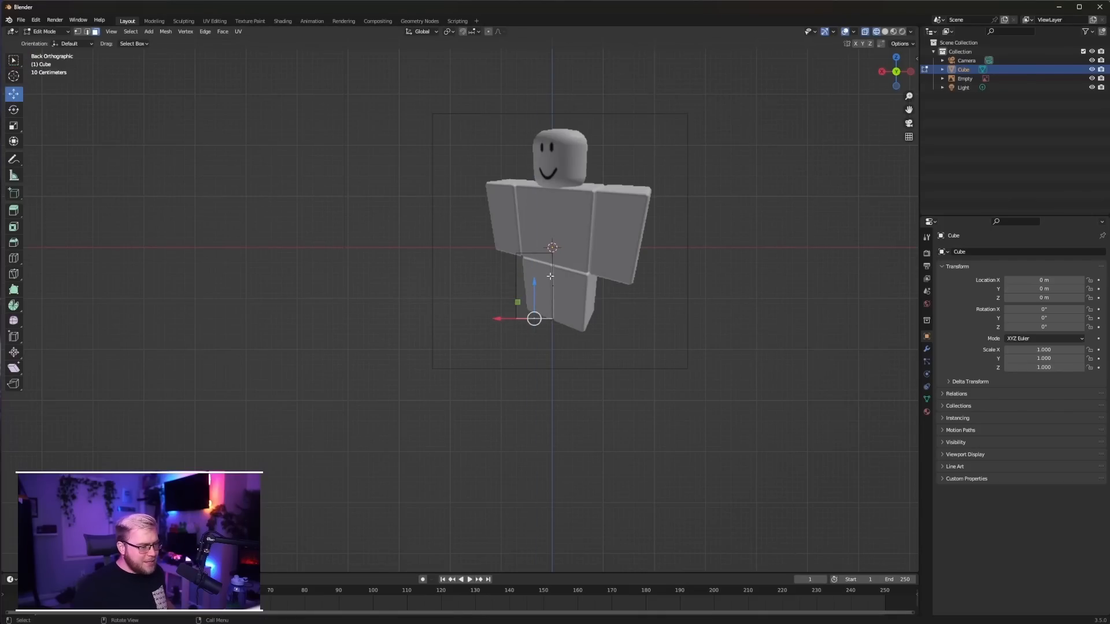
# Duplicate the leg block in place and rotate the copy 180° about the Z axis to form the second leg
pyautogui.press('Tab')
pyautogui.hotkey('shift', 'd')
pyautogui.rightClick(539, 285)
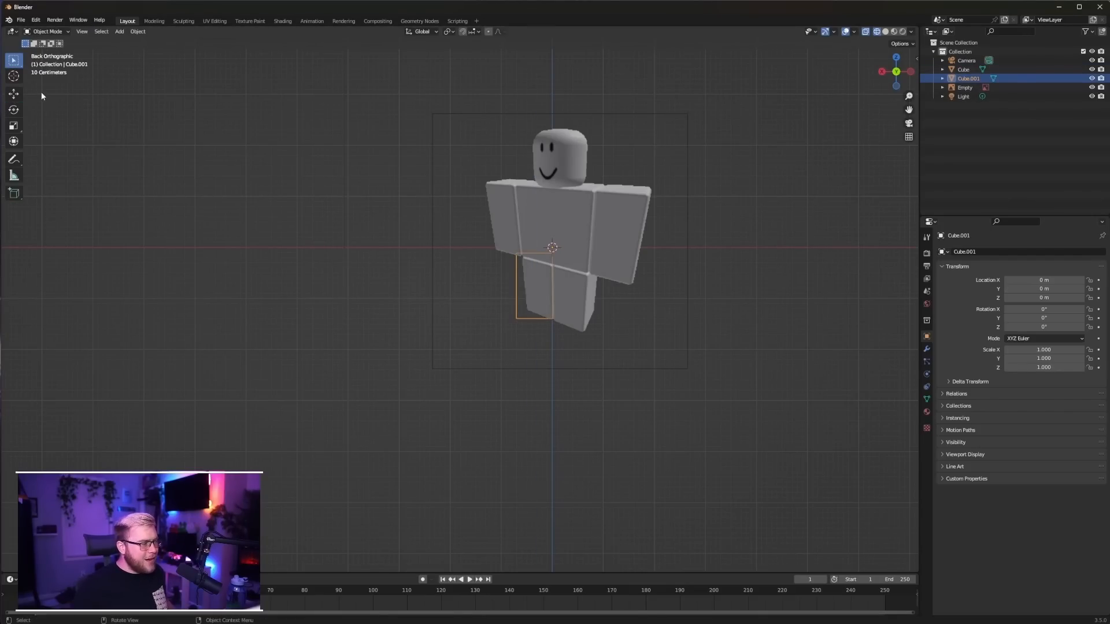
pyautogui.click(14, 94)
pyautogui.scroll(4, 568, 246)
pyautogui.moveTo(612, 186); pyautogui.dragTo(689, 186)
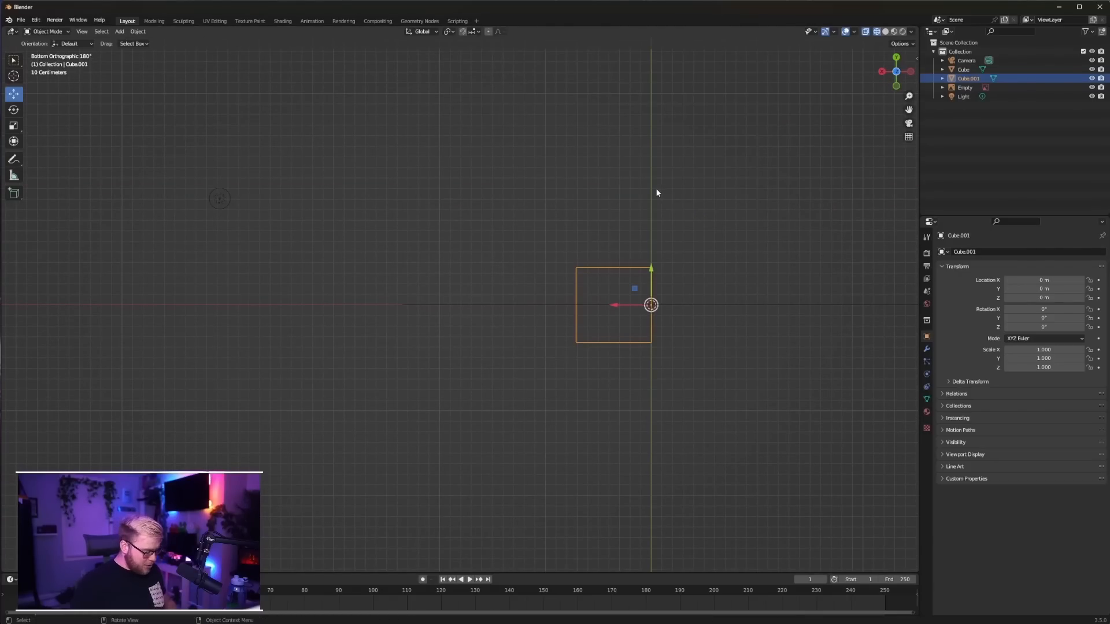
pyautogui.write('r180')
pyautogui.press('Return')
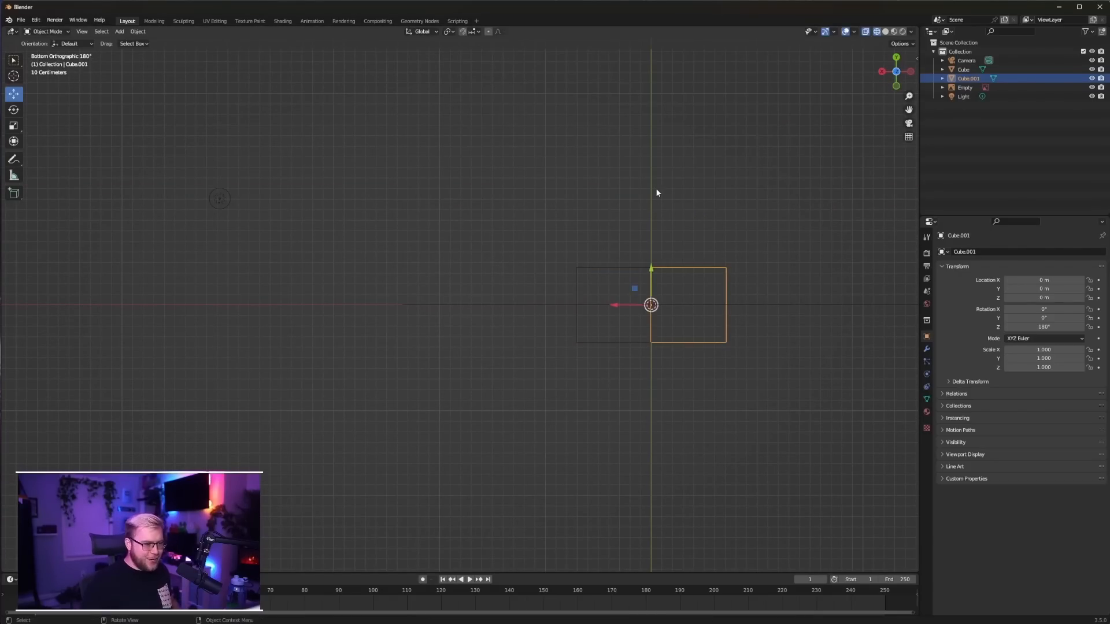
# Shift the second leg along X to leave a narrow gap between the legs, and recentre the pair on the Z axis
pyautogui.press('ctrl+KP_1')
pyautogui.scroll(3, 658, 194)
pyautogui.keyDown('shift'); pyautogui.moveTo(726, 209); pyautogui.dragTo(461, 209, button='middle'); pyautogui.keyUp('shift')
pyautogui.scroll(3, 584, 185)
pyautogui.keyDown('shift'); pyautogui.moveTo(584, 185); pyautogui.dragTo(543, 366, button='middle'); pyautogui.keyUp('shift')
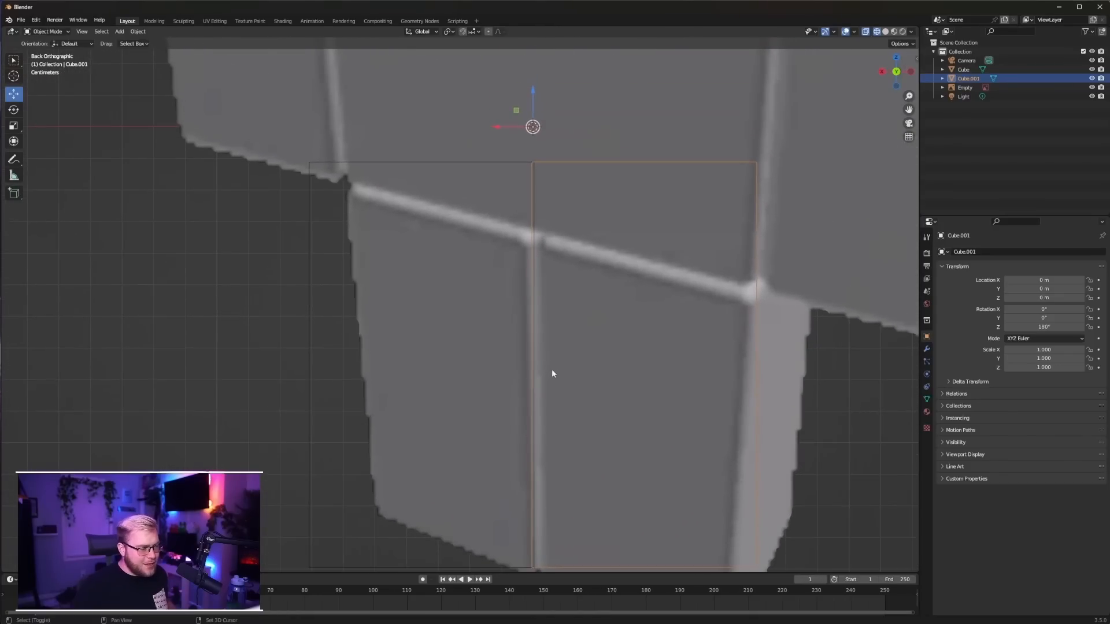
pyautogui.press('g')
pyautogui.press('x')
pyautogui.click(527, 163)
pyautogui.keyDown('shift'); pyautogui.click(526, 163); pyautogui.keyUp('shift')
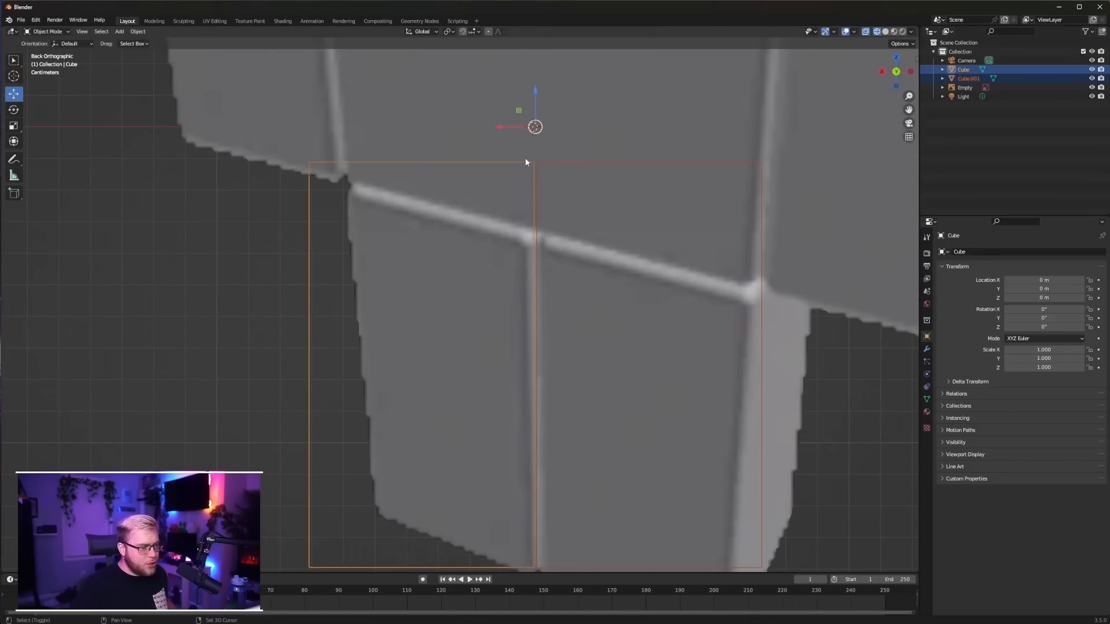
pyautogui.moveTo(514, 126); pyautogui.dragTo(511, 126)
# Duplicate the +X leg block and move the copy about 1.304 m up along Z as the torso
pyautogui.scroll(-6, 474, 196)
pyautogui.click(433, 260)
pyautogui.hotkey('shift', 'd')
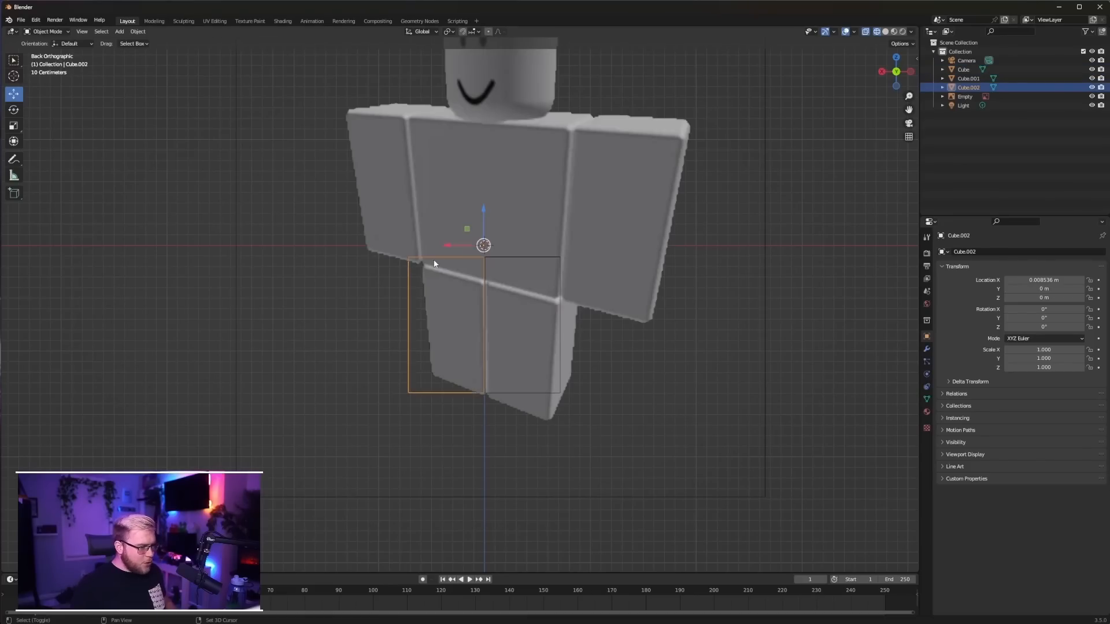
pyautogui.press('z')
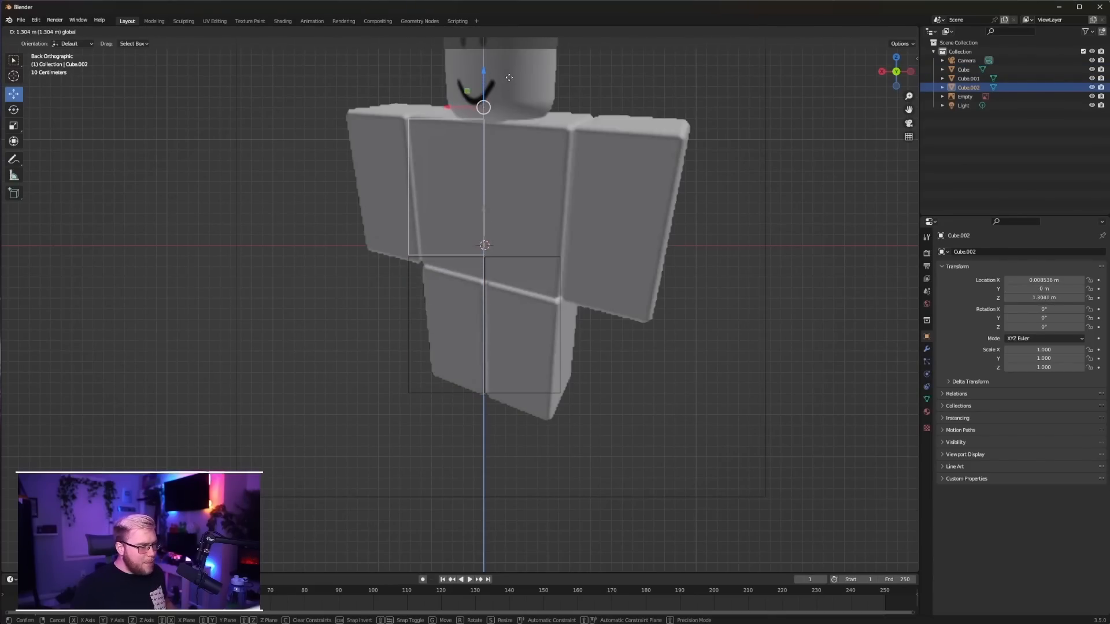
pyautogui.click(496, 130)
# Extend the torso block's inner side face along X to line up with the outer edge of the other leg
pyautogui.press('Tab')
pyautogui.scroll(2, 496, 130)
pyautogui.scroll(-3, 496, 130)
pyautogui.scroll(5, 344, 236)
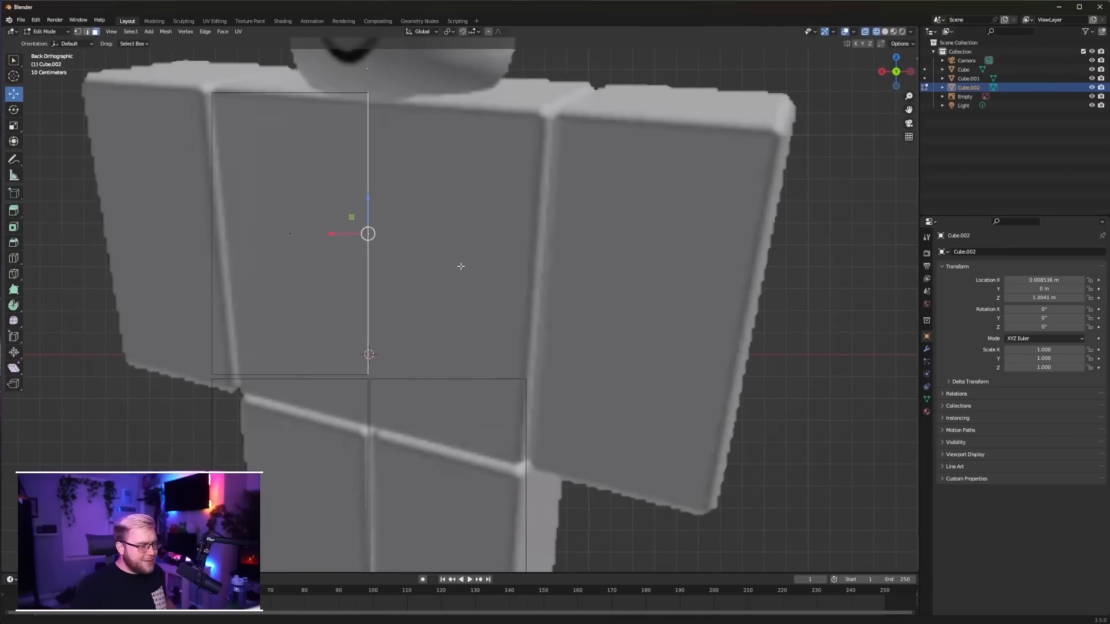
pyautogui.moveTo(344, 236); pyautogui.dragTo(503, 223)
pyautogui.keyDown('shift'); pyautogui.moveTo(504, 224); pyautogui.dragTo(584, 384, button='middle'); pyautogui.keyUp('shift')
# Scale the torso's top face slightly wider along X so the torso tapers toward the waist, and return to Object Mode
pyautogui.click(455, 259)
pyautogui.keyDown('shift'); pyautogui.moveTo(492, 309); pyautogui.dragTo(523, 248, button='middle'); pyautogui.keyUp('shift')
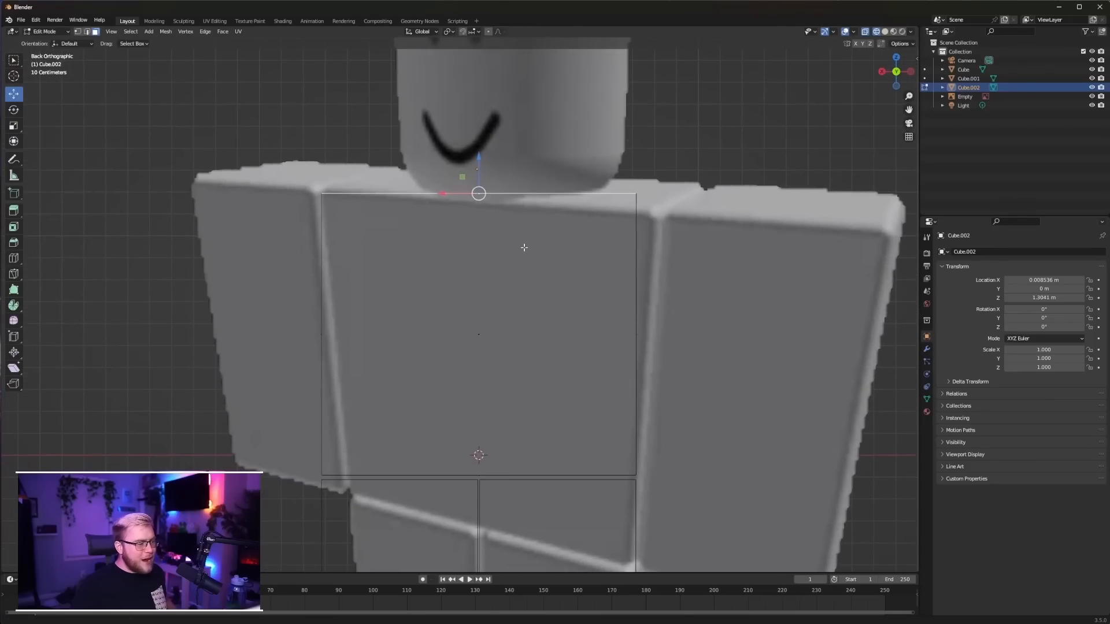
pyautogui.press('s')
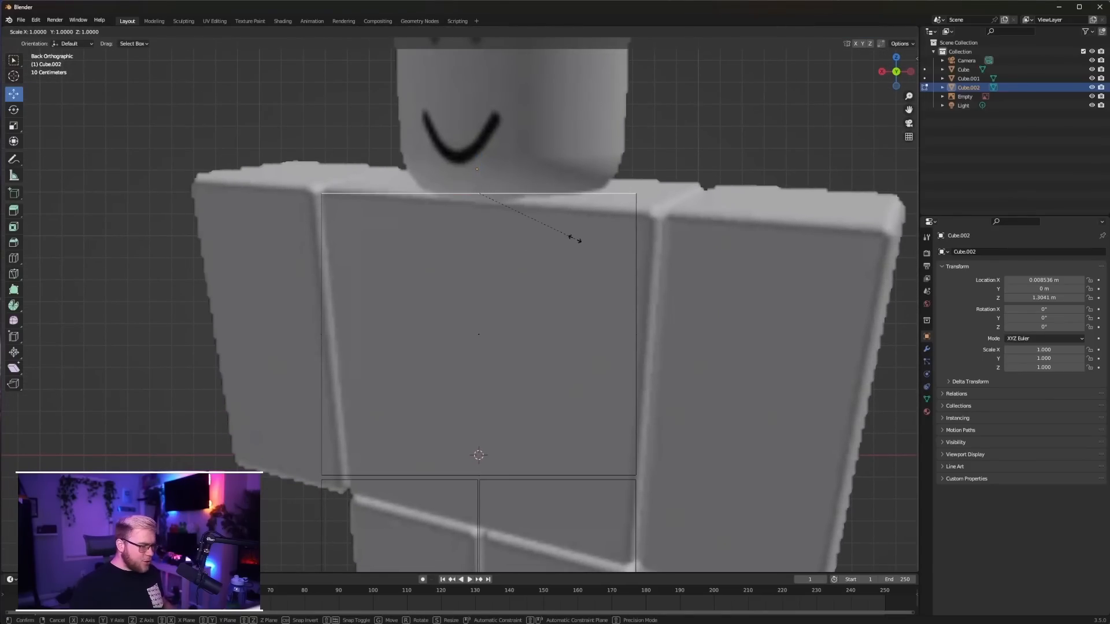
pyautogui.press('x')
pyautogui.click(584, 240)
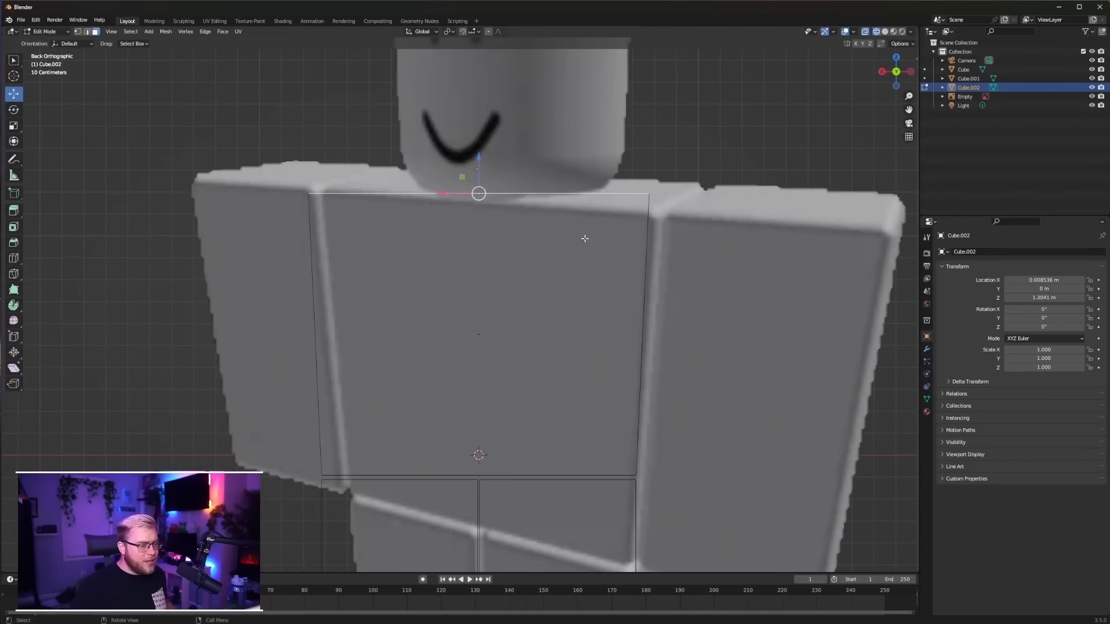
pyautogui.press('Tab')
# Duplicate the -X leg block and place the copy beside the torso as an arm, about 0.79 m out and 1.3 m up
pyautogui.scroll(-5, 615, 262)
pyautogui.keyDown('alt'); pyautogui.moveTo(622, 266); pyautogui.dragTo(656, 272, button='middle'); pyautogui.keyUp('alt')
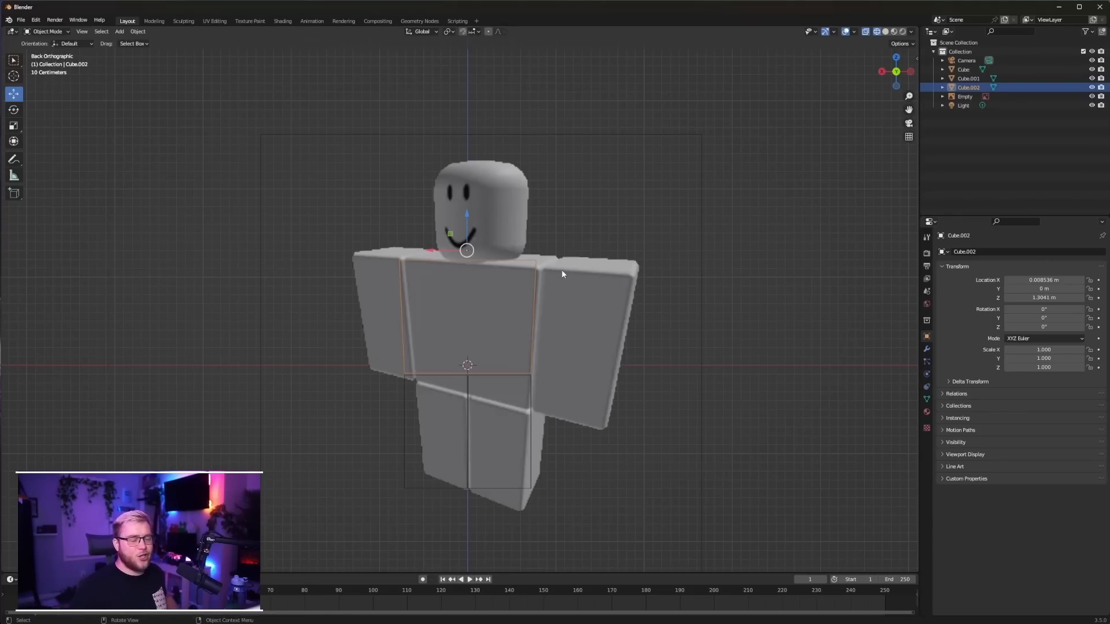
pyautogui.click(532, 388)
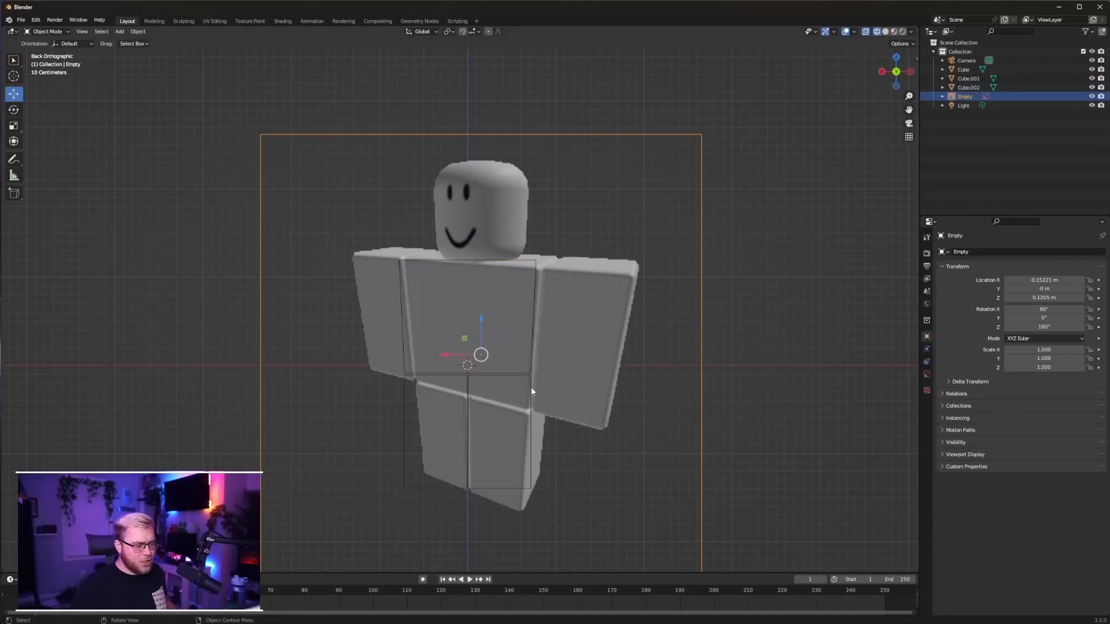
pyautogui.click(530, 392)
pyautogui.hotkey('shift', 'd')
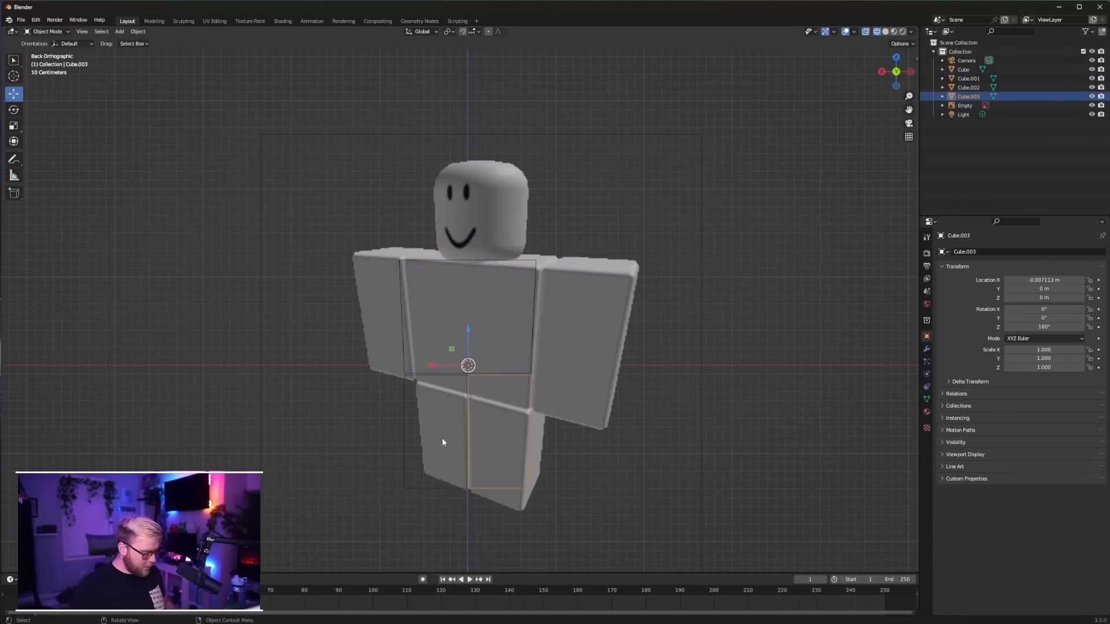
pyautogui.click(512, 322)
# Lower the arm block along Z to about 1.3048 m so its top edge aligns with the torso's top
pyautogui.scroll(10, 632, 243)
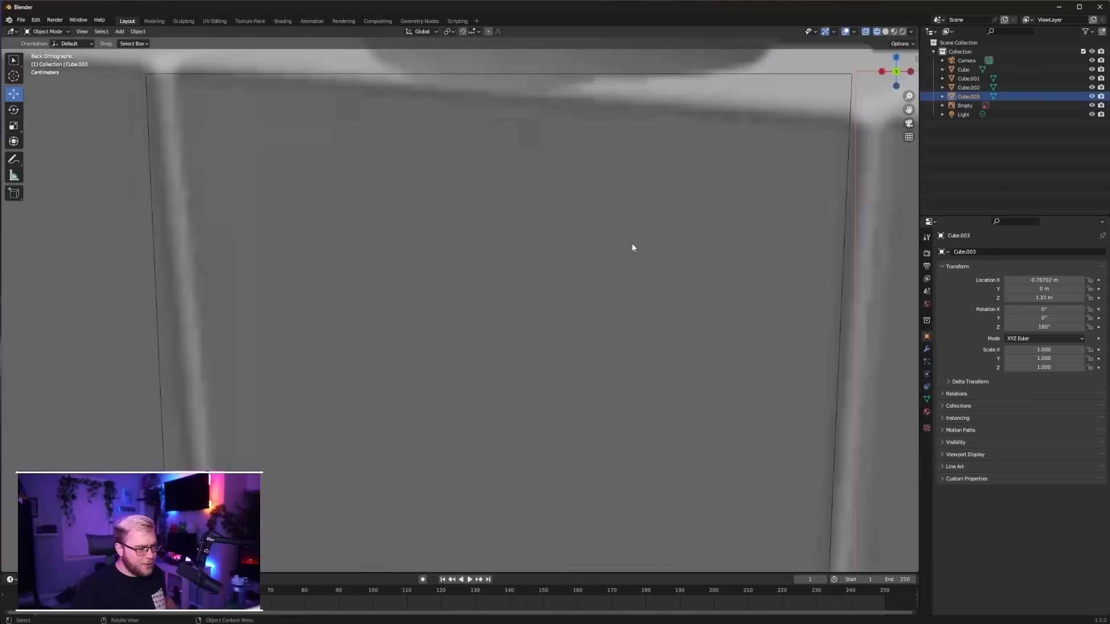
pyautogui.keyDown('shift'); pyautogui.moveTo(624, 173); pyautogui.dragTo(455, 326, button='middle'); pyautogui.keyUp('shift')
pyautogui.scroll(4, 455, 325)
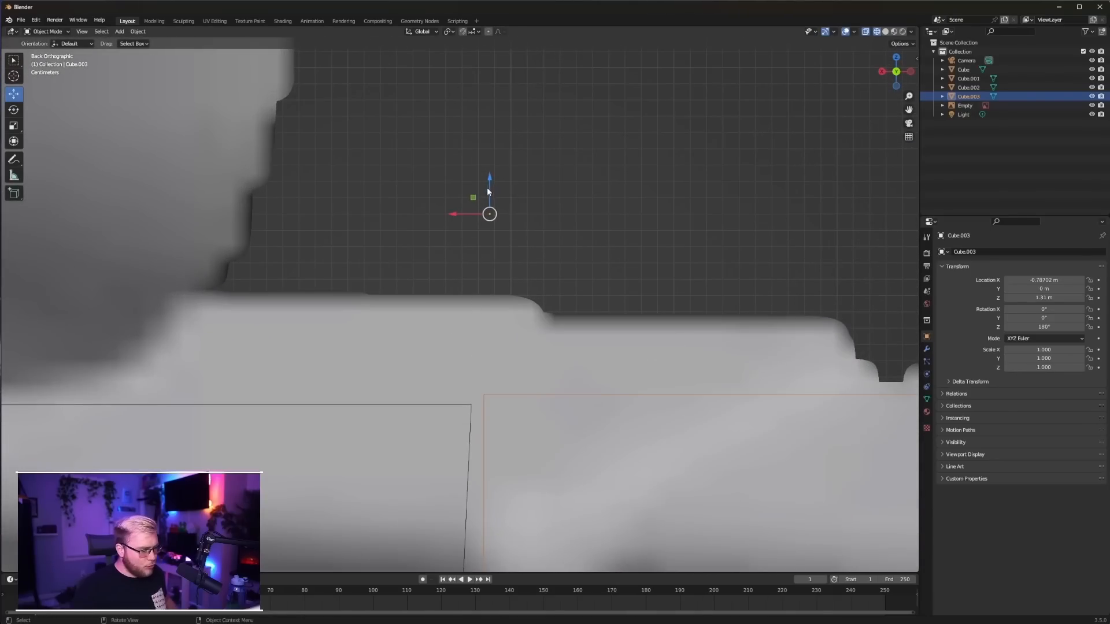
pyautogui.moveTo(487, 189); pyautogui.dragTo(483, 198)
pyautogui.scroll(-15, 477, 308)
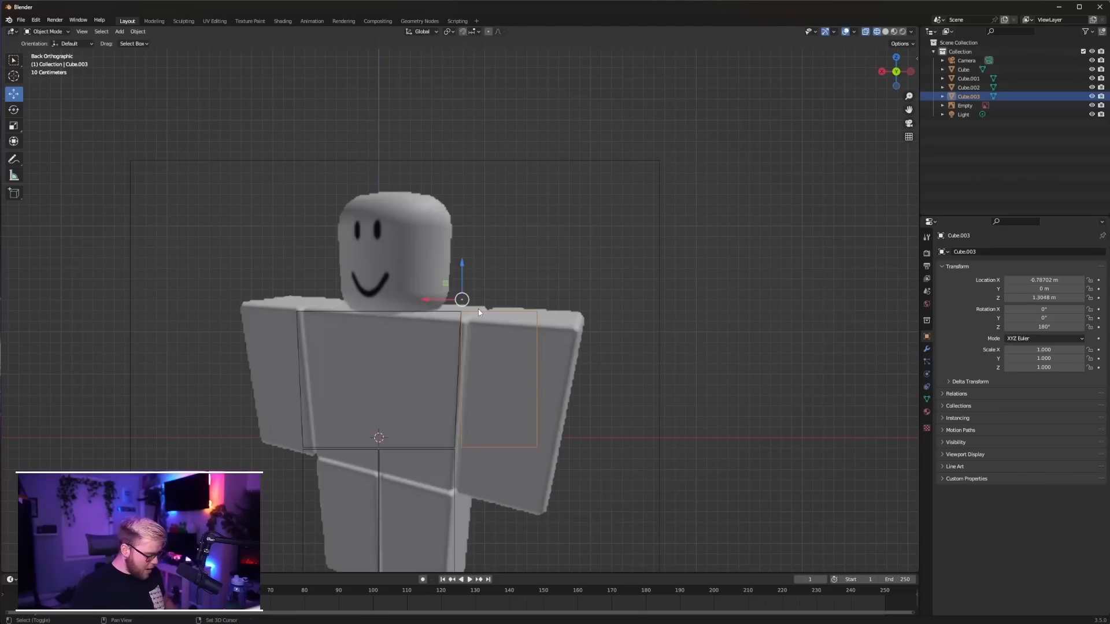
# Duplicate the arm block and move the copy along X to about 1.494 m, on the opposite side of the torso
pyautogui.hotkey('shift', 'd')
pyautogui.rightClick(477, 309)
pyautogui.moveTo(441, 300); pyautogui.dragTo(196, 301)
pyautogui.keyDown('shift'); pyautogui.moveTo(205, 238); pyautogui.dragTo(314, 220, button='middle'); pyautogui.keyUp('shift')
pyautogui.scroll(8, 314, 220)
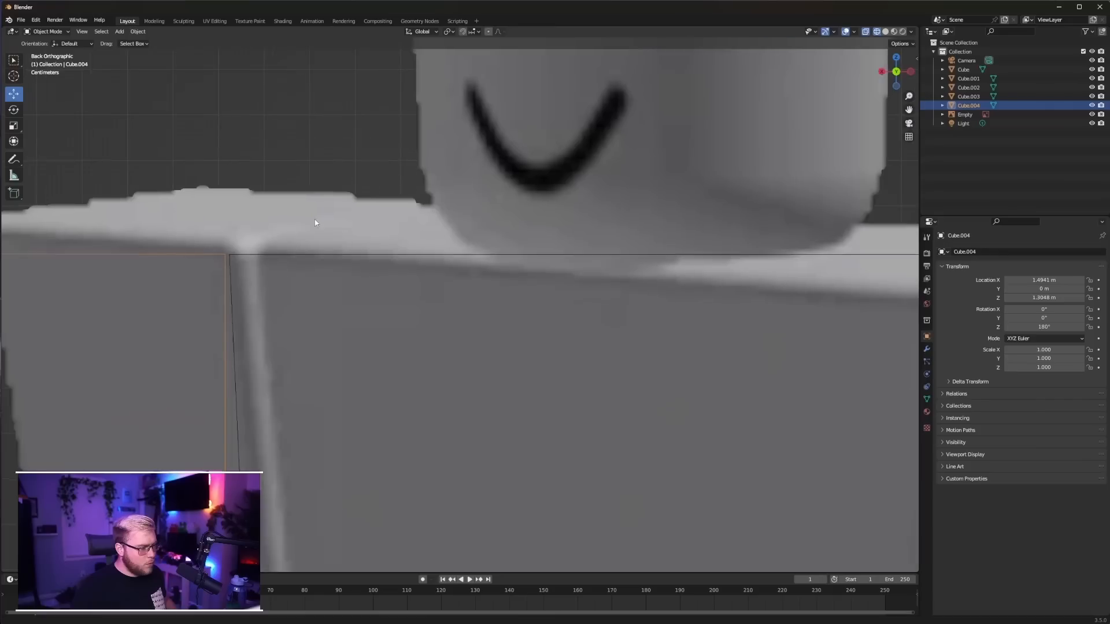
pyautogui.scroll(-12, 399, 225)
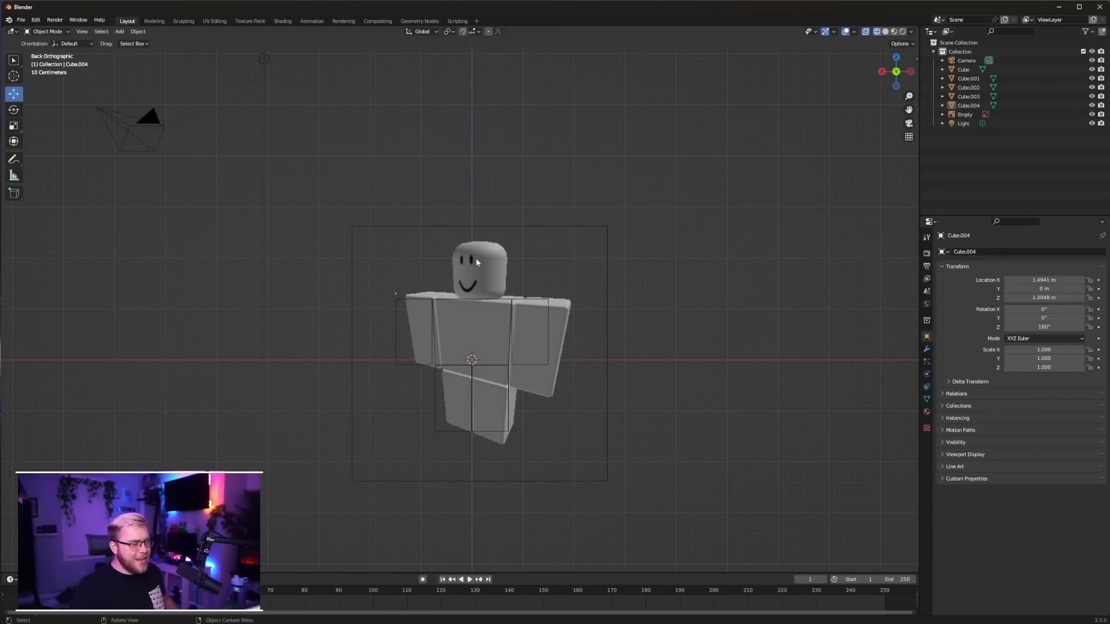
# Delete the character reference image from the scene
pyautogui.click(479, 260)
pyautogui.press('Delete')
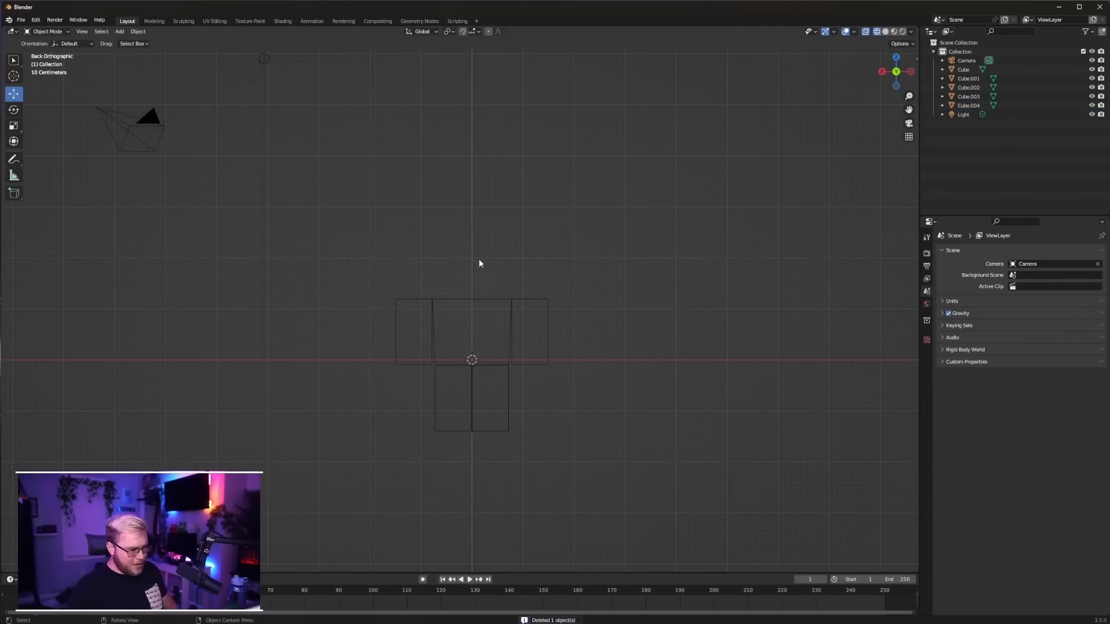
pyautogui.moveTo(496, 268); pyautogui.dragTo(524, 397, button='middle')
pyautogui.press('ctrl+KP_1')
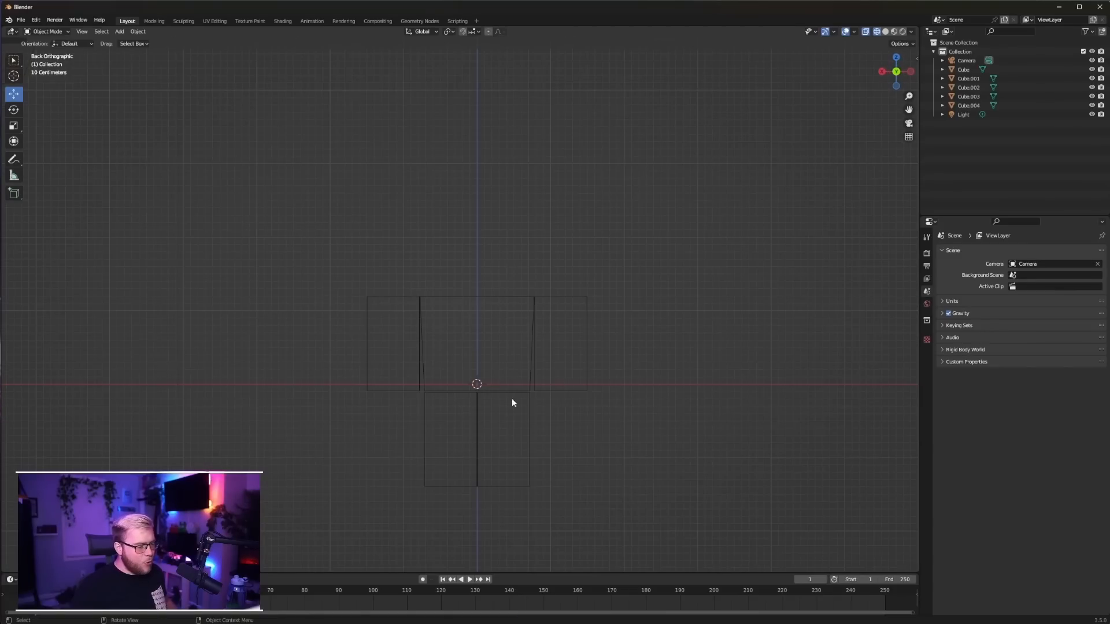
# Lengthen both arms and both legs slightly by moving their bottom faces down along Z together
pyautogui.moveTo(330, 260); pyautogui.dragTo(648, 520)
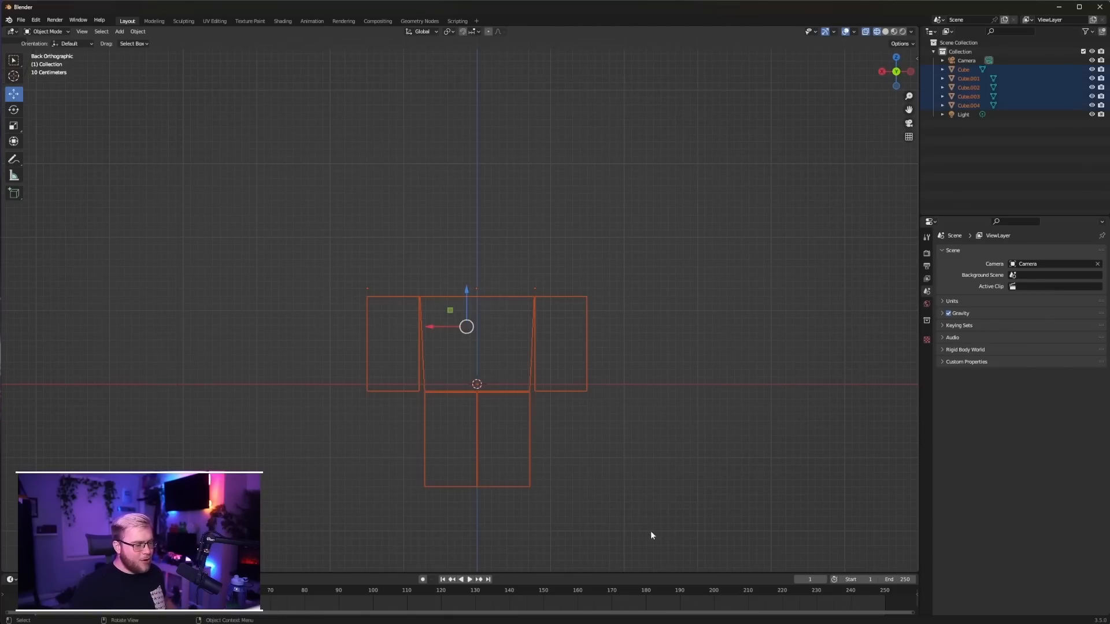
pyautogui.press('Tab')
pyautogui.click(397, 391)
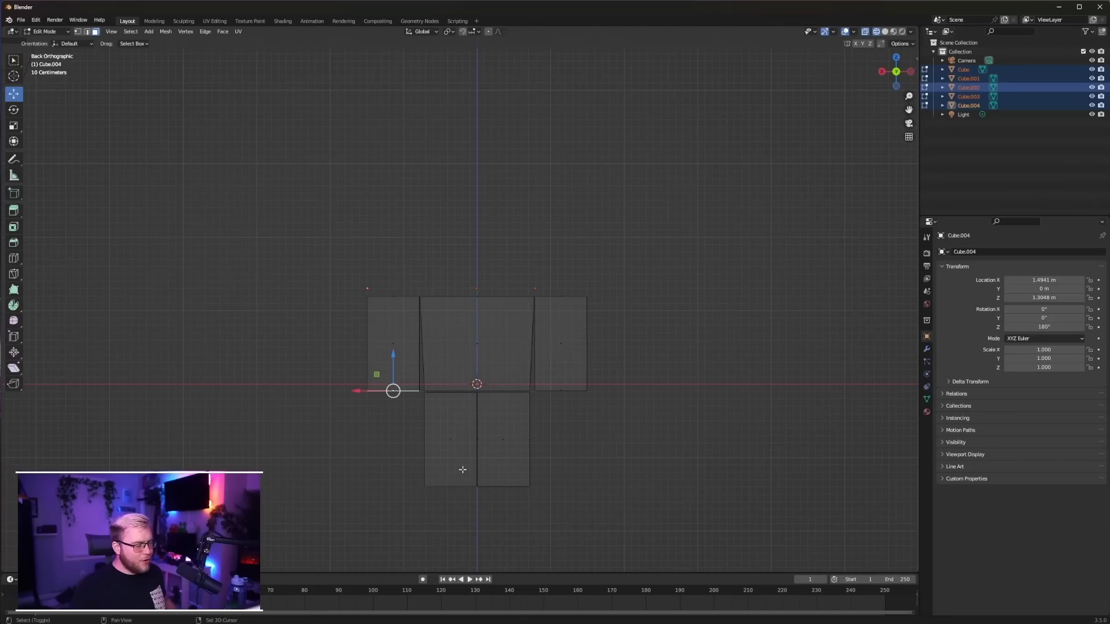
pyautogui.keyDown('shift'); pyautogui.click(451, 487); pyautogui.keyUp('shift')
pyautogui.keyDown('shift'); pyautogui.click(503, 487); pyautogui.keyUp('shift')
pyautogui.keyDown('shift'); pyautogui.click(560, 389); pyautogui.keyUp('shift')
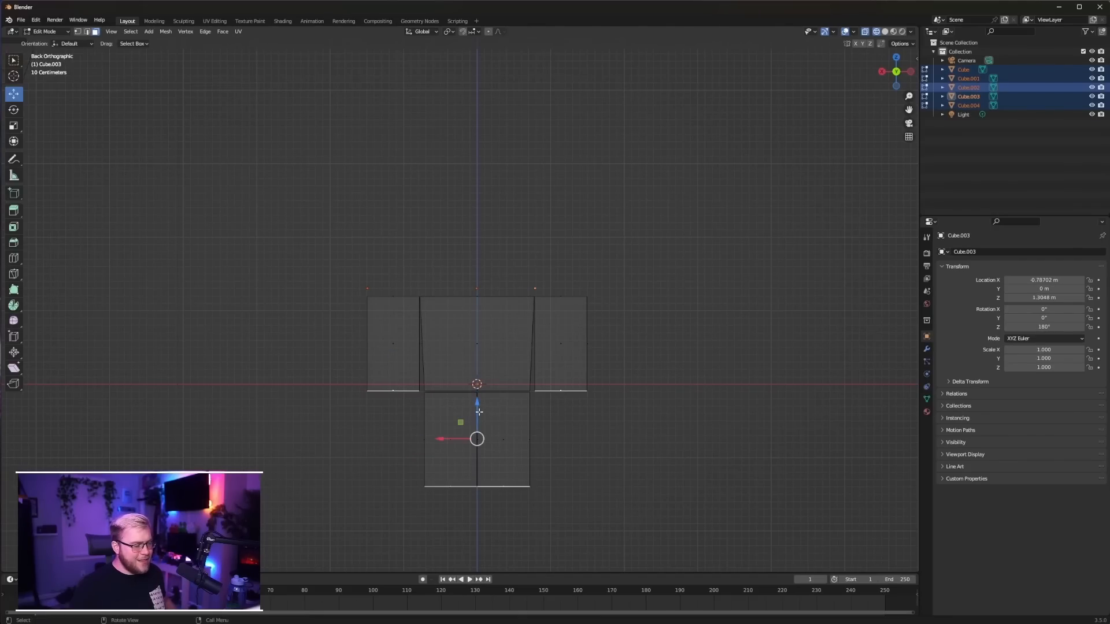
pyautogui.moveTo(477, 407); pyautogui.dragTo(477, 417)
pyautogui.hotkey('alt', 'a')
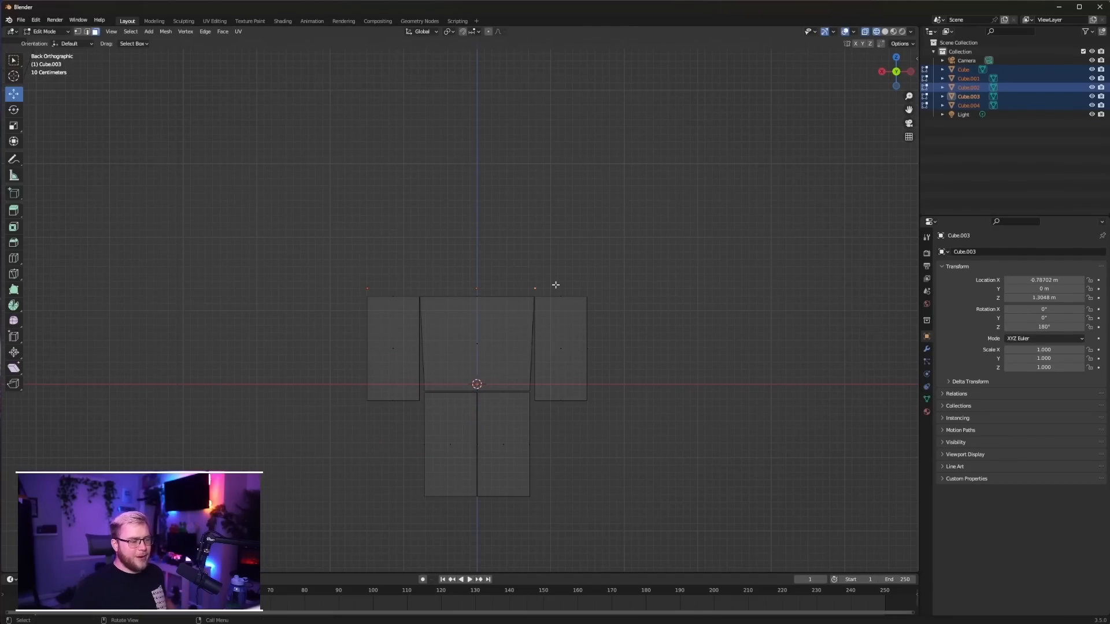
# Add a cylinder mesh with 10 vertices for the head
pyautogui.hotkey('shift', 'a')
pyautogui.press('Tab')
pyautogui.hotkey('shift', 'a')
pyautogui.moveTo(497, 255)
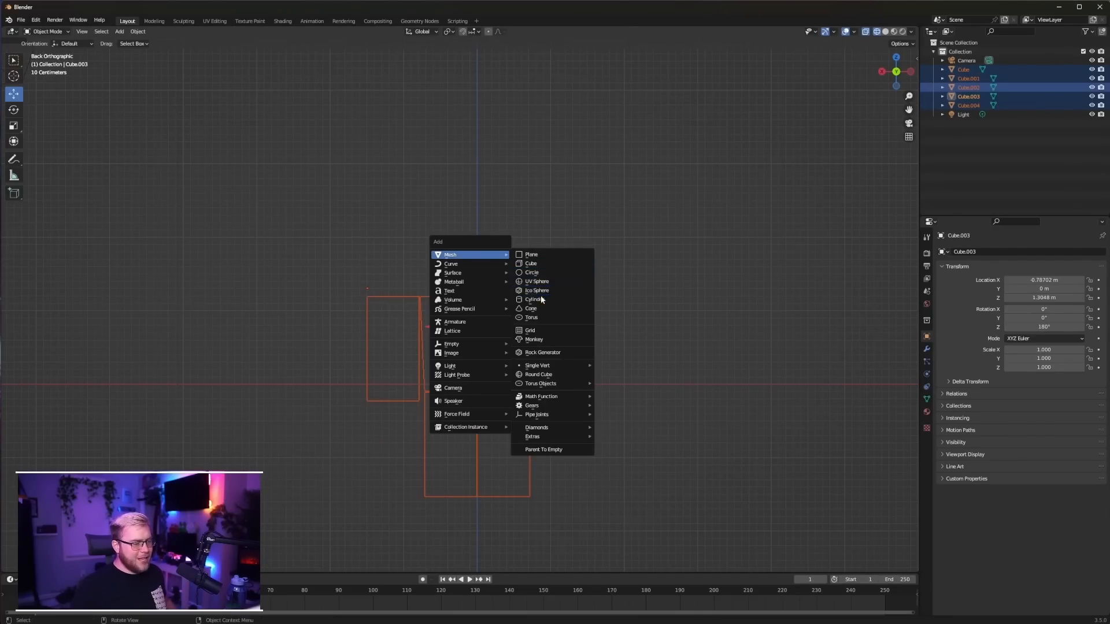
pyautogui.click(535, 300)
pyautogui.click(53, 444)
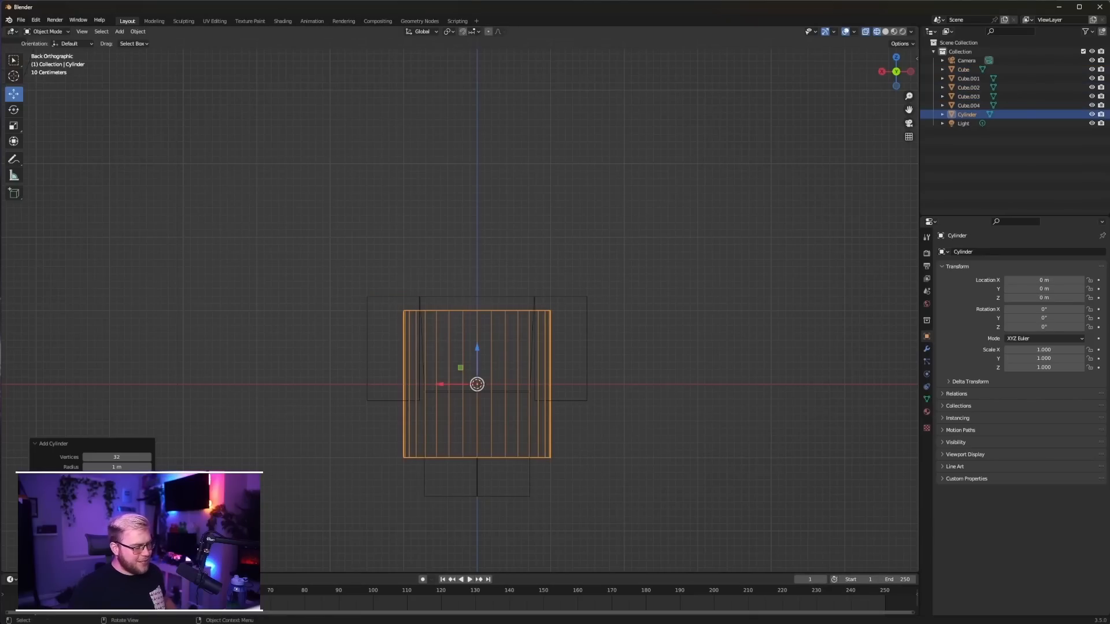
pyautogui.click(111, 457)
pyautogui.write('10')
pyautogui.press('Return')
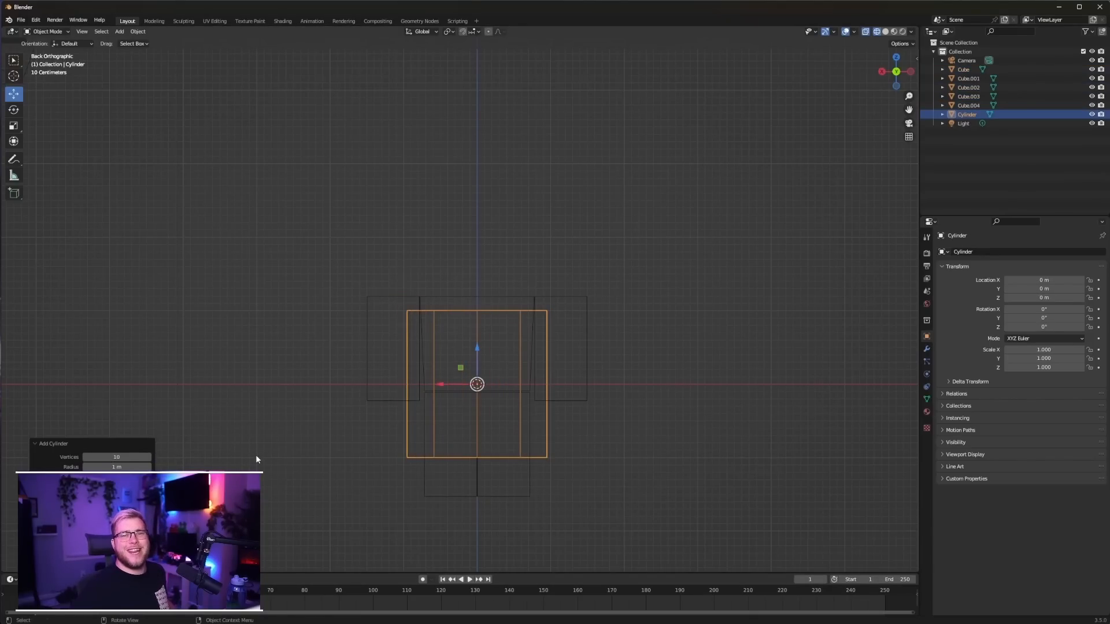
# Scale the cylinder uniformly to about 0.867 and position it above the torso at about 1.58 m on Z
pyautogui.moveTo(476, 348); pyautogui.dragTo(510, 201)
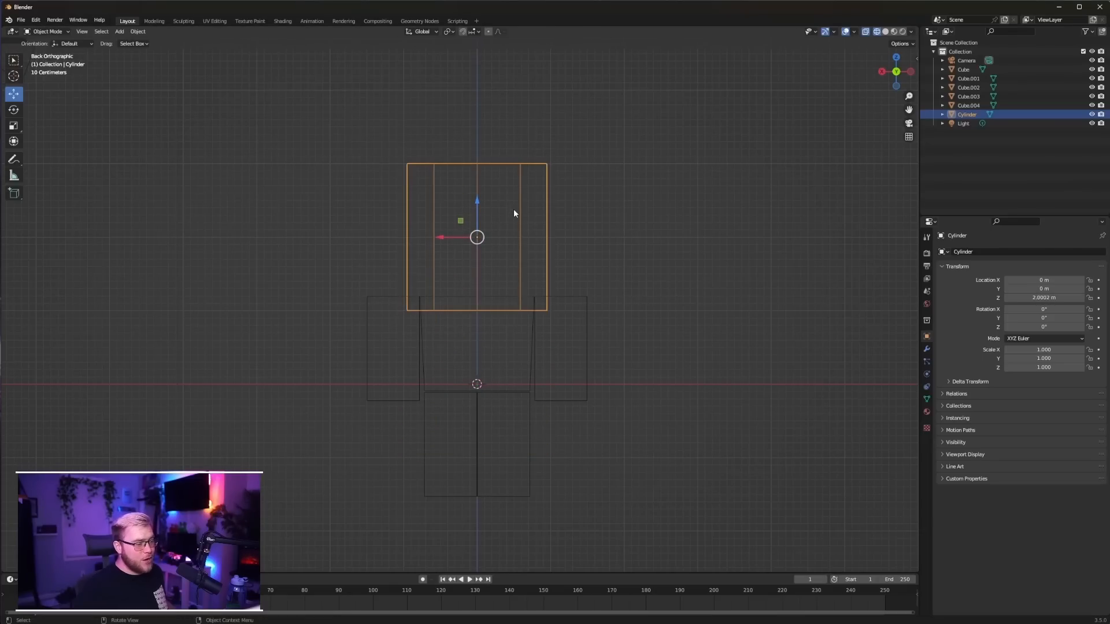
pyautogui.press('s')
pyautogui.click(616, 260)
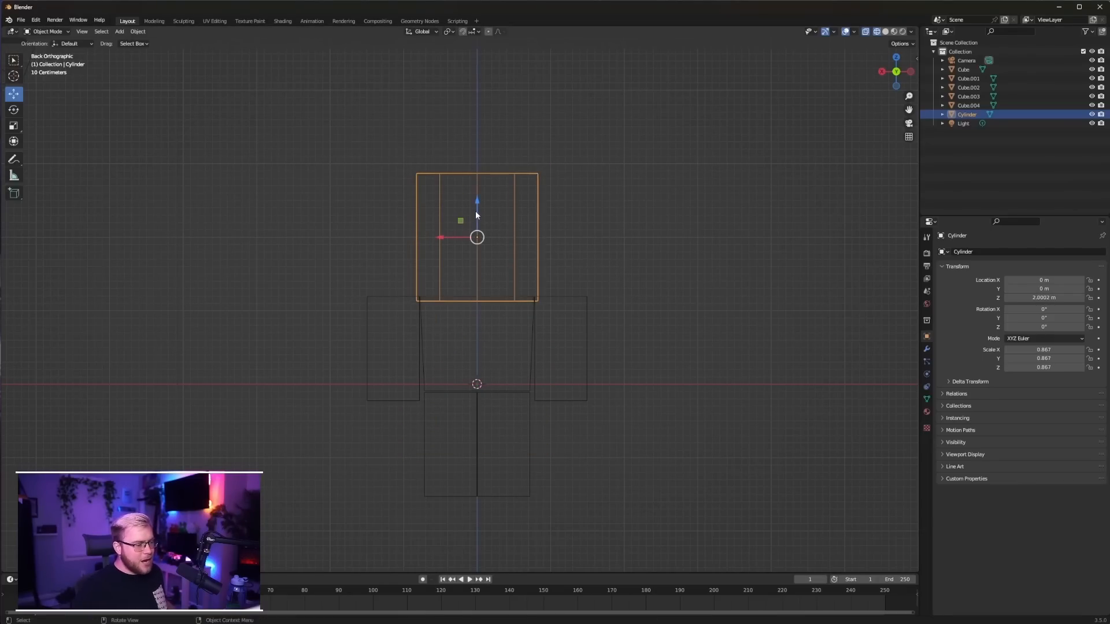
pyautogui.moveTo(476, 213); pyautogui.dragTo(486, 244)
# Bevel the edges of the cylinder's top and bottom faces with two segments to round the head
pyautogui.press('Tab')
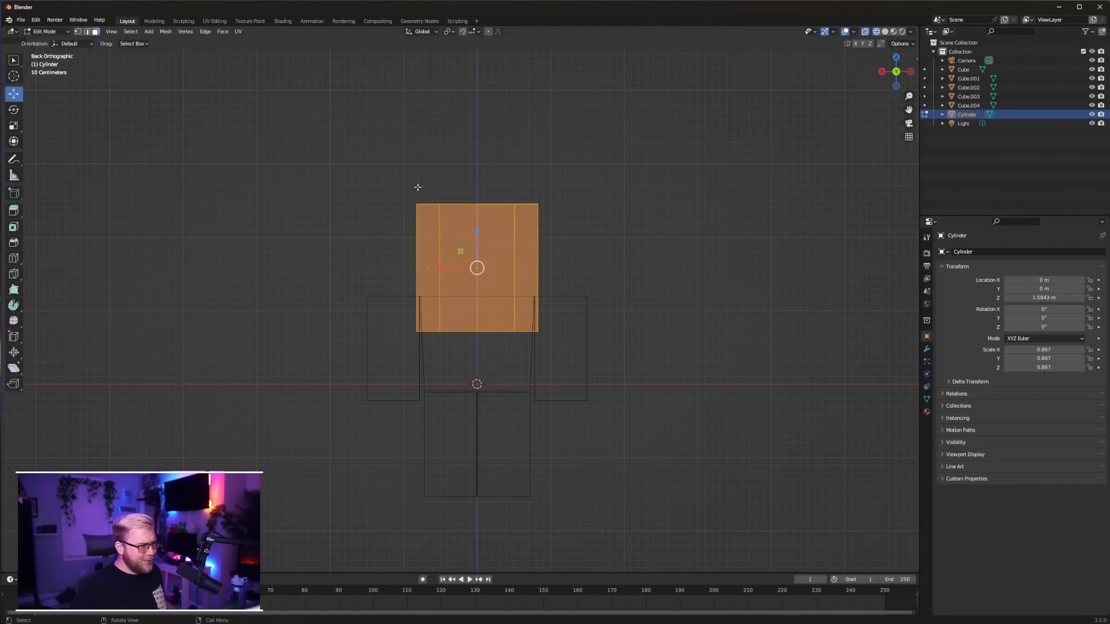
pyautogui.click(505, 209)
pyautogui.keyDown('shift'); pyautogui.click(477, 334); pyautogui.keyUp('shift')
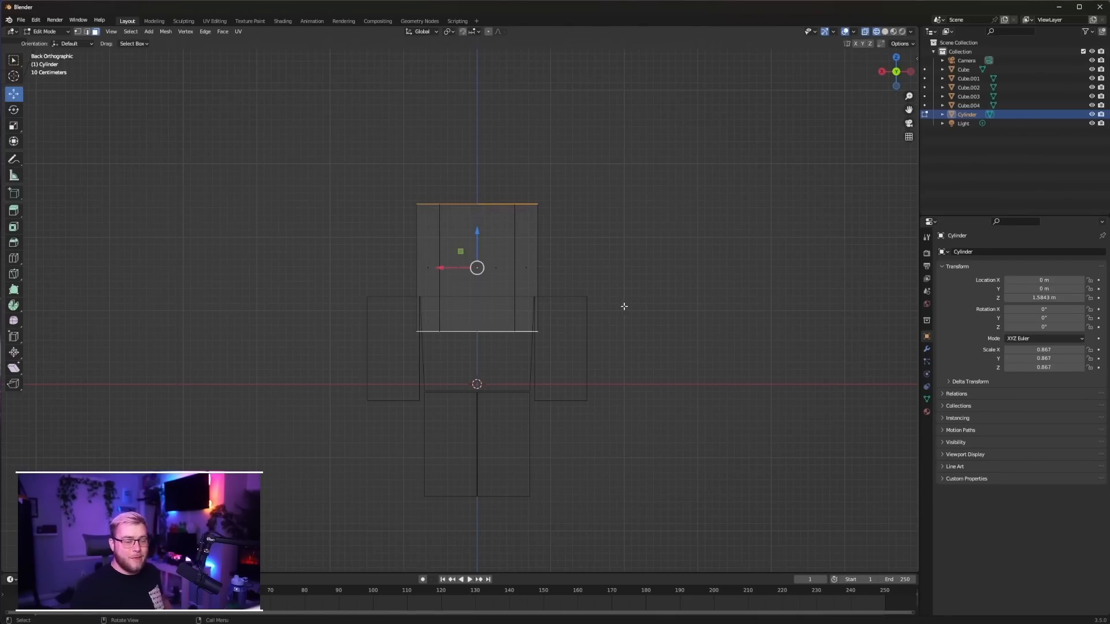
pyautogui.hotkey('ctrl', 'b')
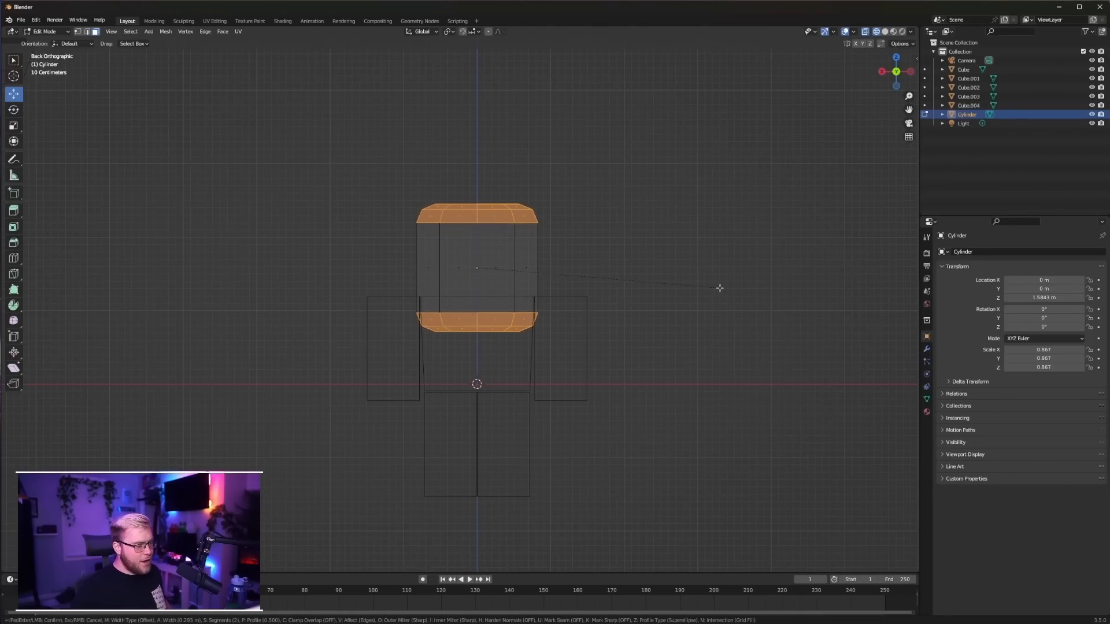
pyautogui.click(720, 288)
# Raise the head along Z to about 2.05 m and scale it down uniformly to about 0.586
pyautogui.press('Tab')
pyautogui.press('g')
pyautogui.press('z')
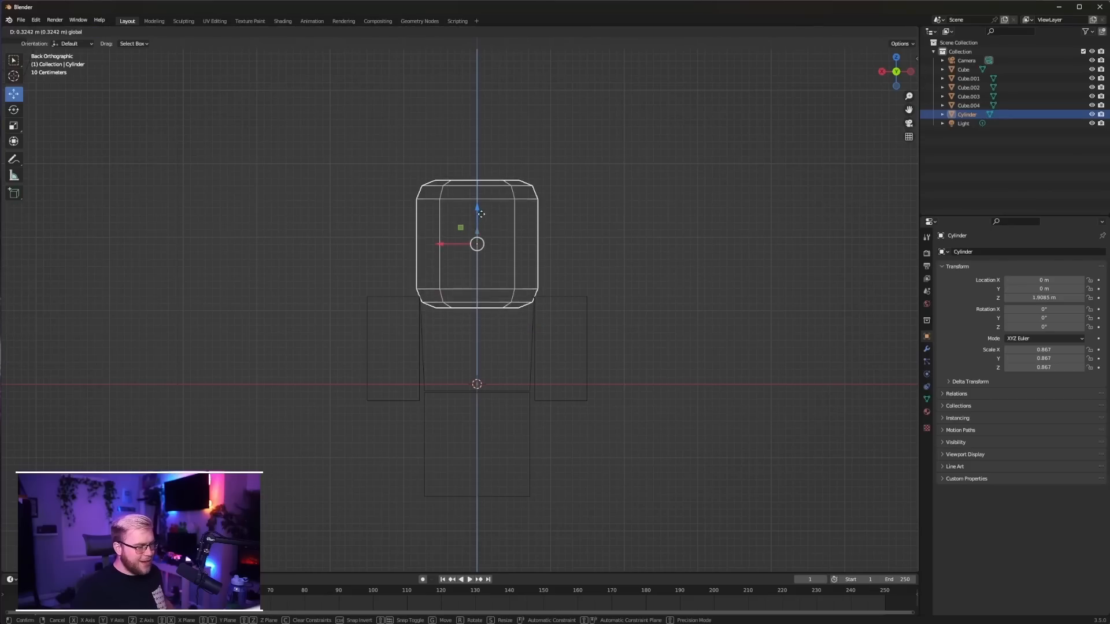
pyautogui.click(564, 236)
pyautogui.press('s')
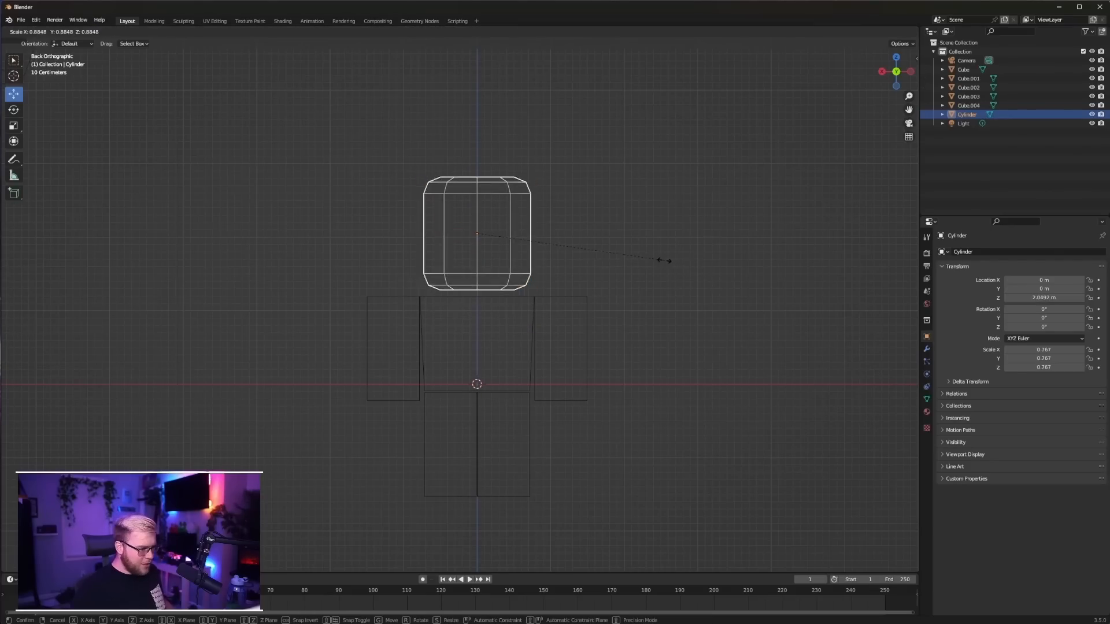
pyautogui.click(509, 223)
# Shorten the head by lowering its top band, and rest it on the torso at scale 0.67 and Z about 1.87 m
pyautogui.press('Tab')
pyautogui.press('g')
pyautogui.press('z')
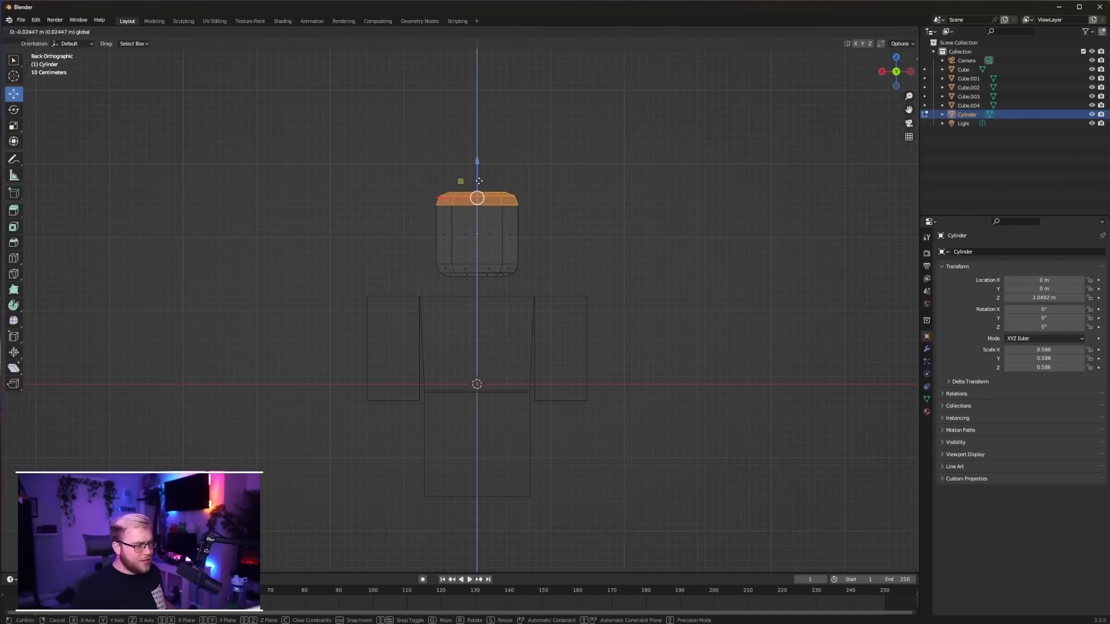
pyautogui.click(475, 188)
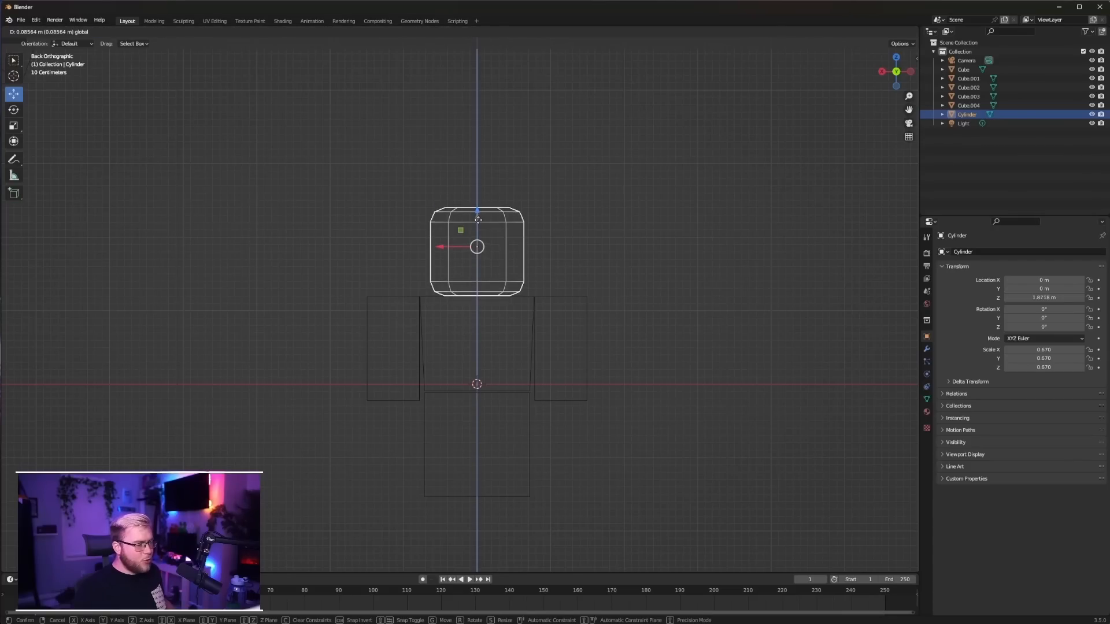
pyautogui.click(609, 265)
# Display the character in solid shading and apply Shade Auto Smooth to the head
pyautogui.moveTo(610, 265)
pyautogui.mouseDown(button='middle')
pyautogui.moveTo(642, 266)
pyautogui.moveTo(455, 288)
pyautogui.moveTo(617, 288)
pyautogui.mouseUp(button='middle')
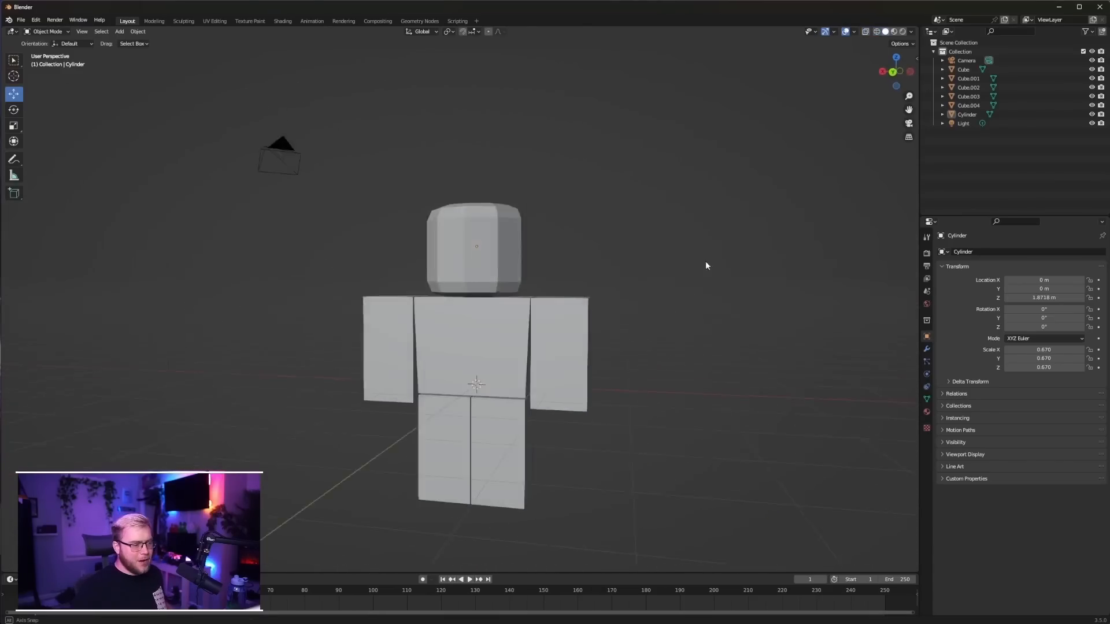
pyautogui.moveTo(705, 262); pyautogui.dragTo(745, 270, button='middle')
pyautogui.rightClick(493, 248)
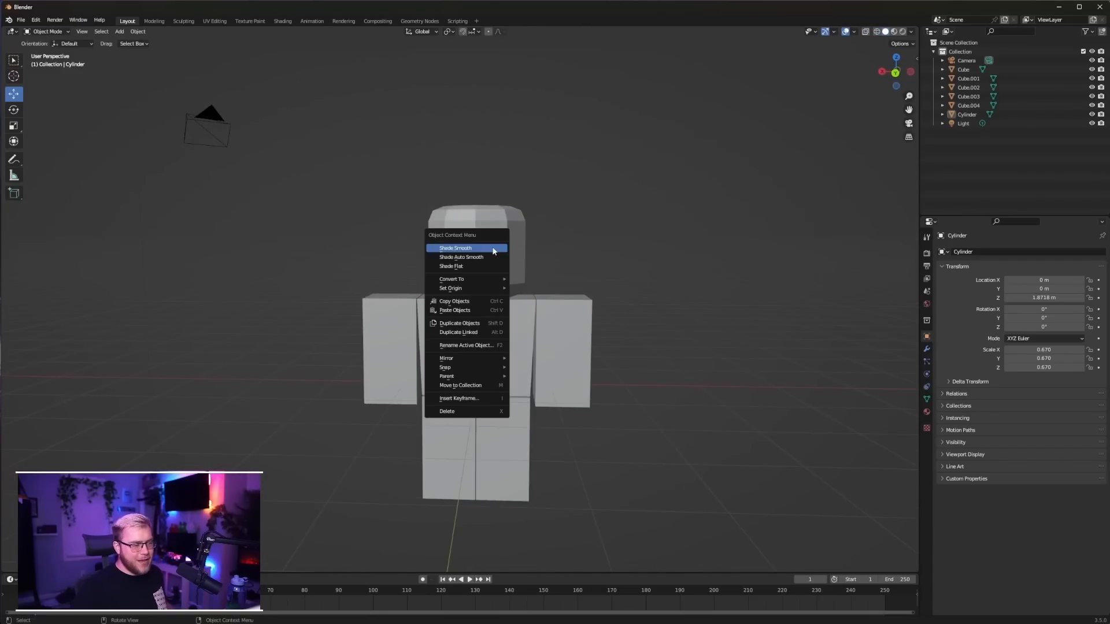
pyautogui.click(493, 248)
pyautogui.click(486, 257)
pyautogui.rightClick(486, 258)
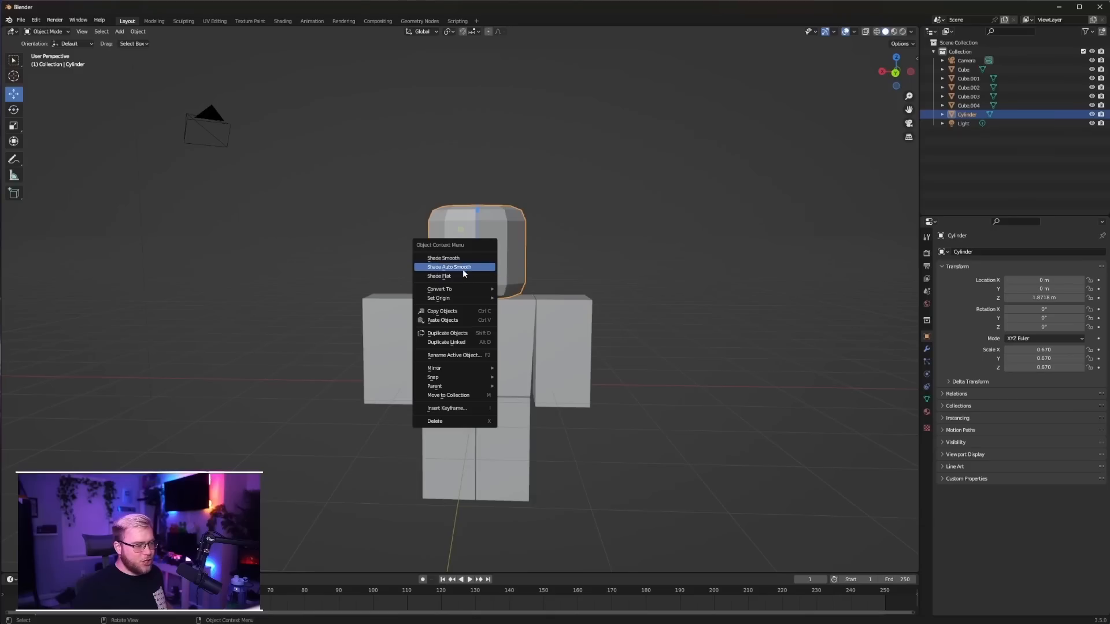
pyautogui.click(462, 269)
# Set the head's Auto Smooth angle to about 34.9° in its normals settings
pyautogui.click(928, 400)
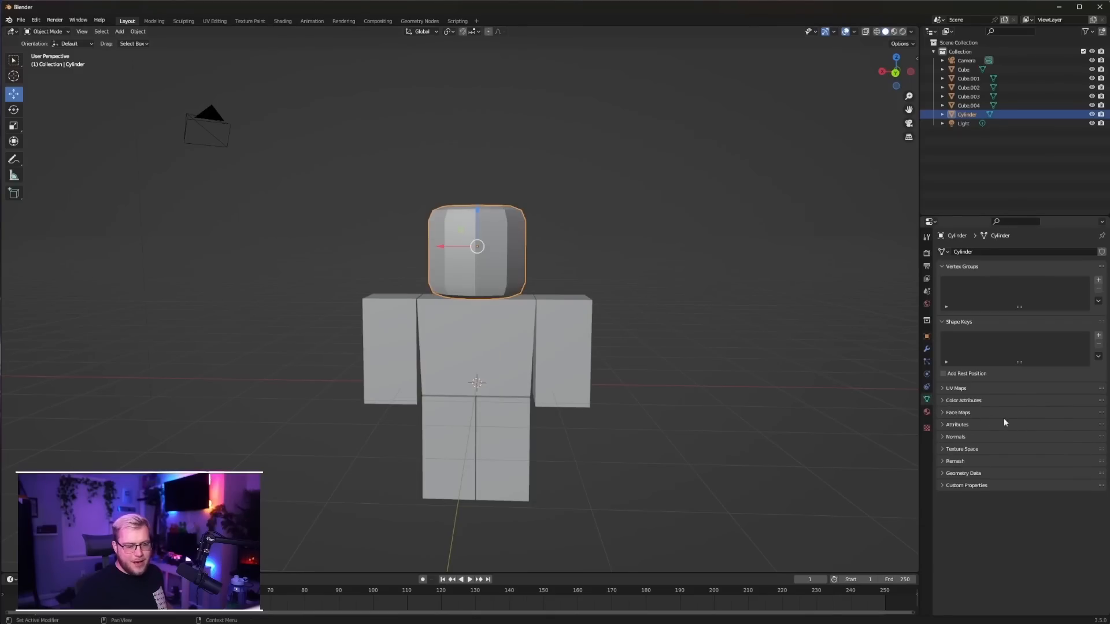
pyautogui.click(943, 437)
pyautogui.click(1008, 451)
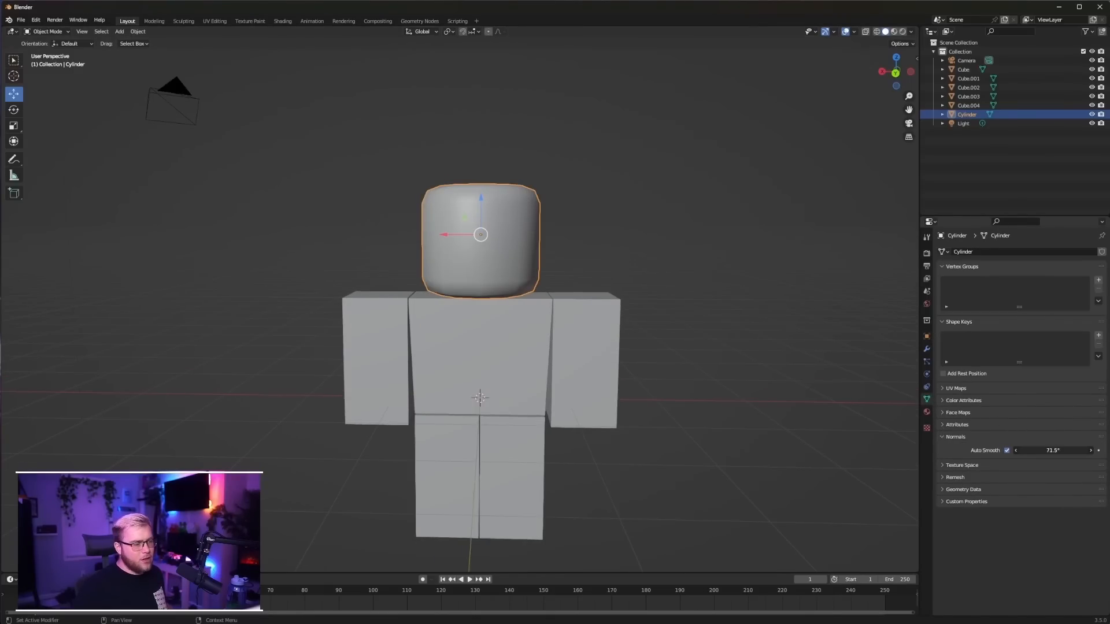
pyautogui.moveTo(1053, 451); pyautogui.dragTo(1035, 450)
pyautogui.click(664, 281)
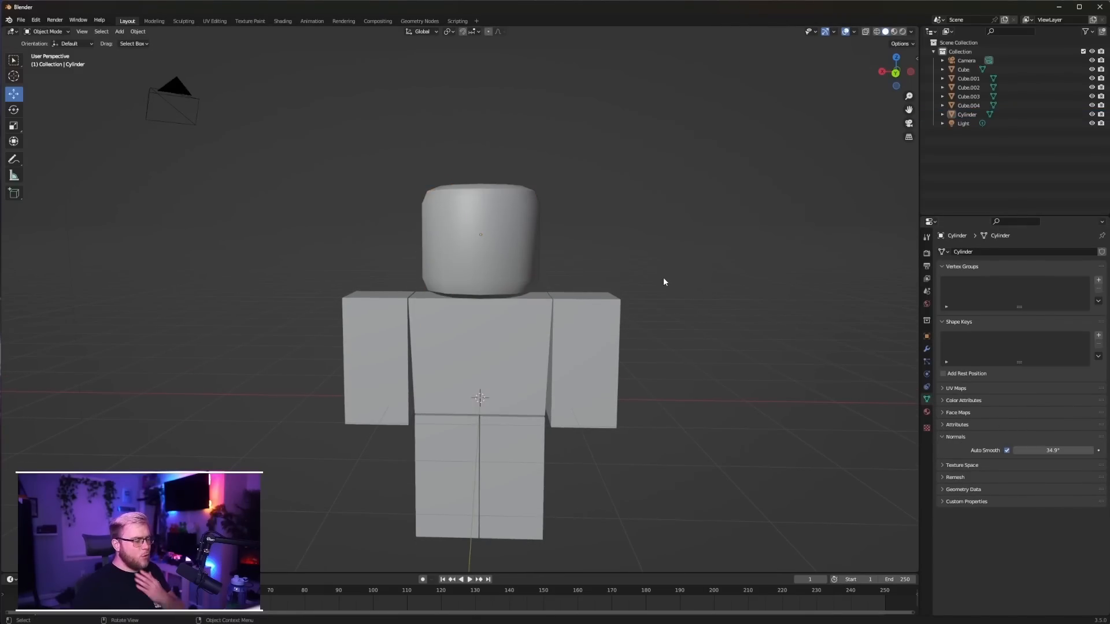
# Join the torso, both arms and both legs into a single object, leaving the head separate
pyautogui.click(480, 335)
pyautogui.keyDown('shift'); pyautogui.click(366, 348); pyautogui.keyUp('shift')
pyautogui.keyDown('shift'); pyautogui.click(421, 464); pyautogui.keyUp('shift')
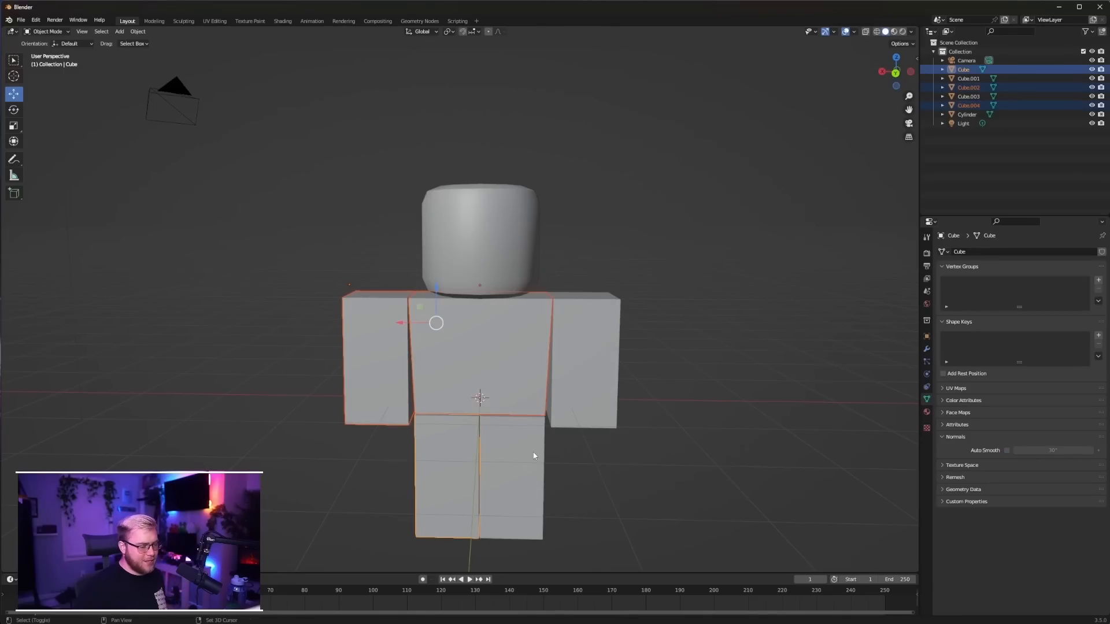
pyautogui.keyDown('shift'); pyautogui.click(532, 453); pyautogui.keyUp('shift')
pyautogui.keyDown('shift'); pyautogui.click(585, 400); pyautogui.keyUp('shift')
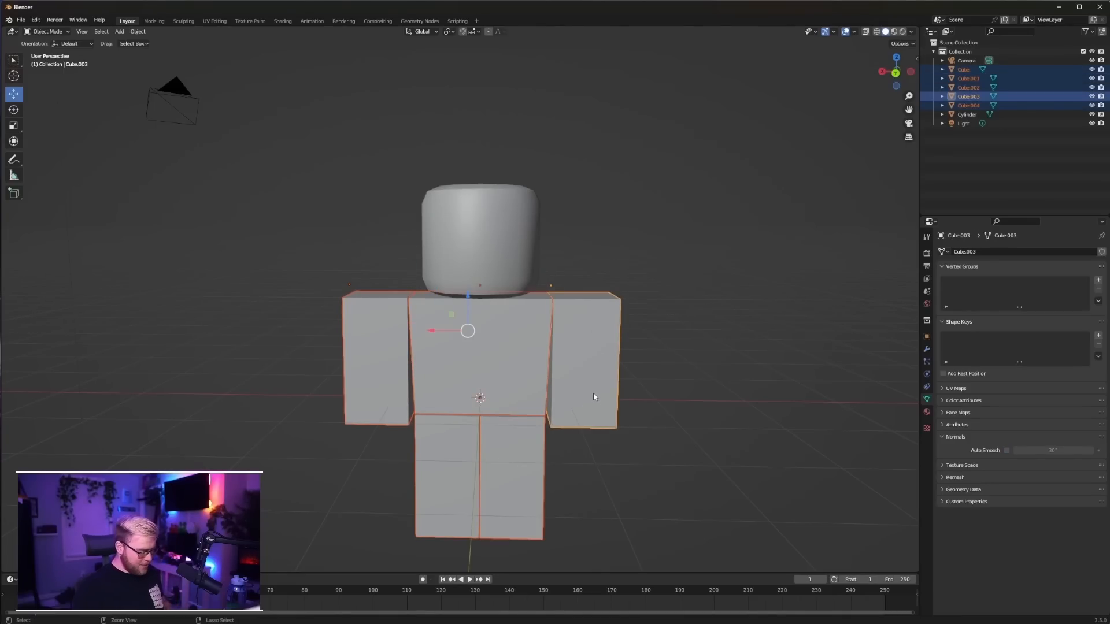
pyautogui.hotkey('ctrl', 'j')
# Add a Bevel modifier with 2 segments to the joined body
pyautogui.click(926, 350)
pyautogui.click(978, 252)
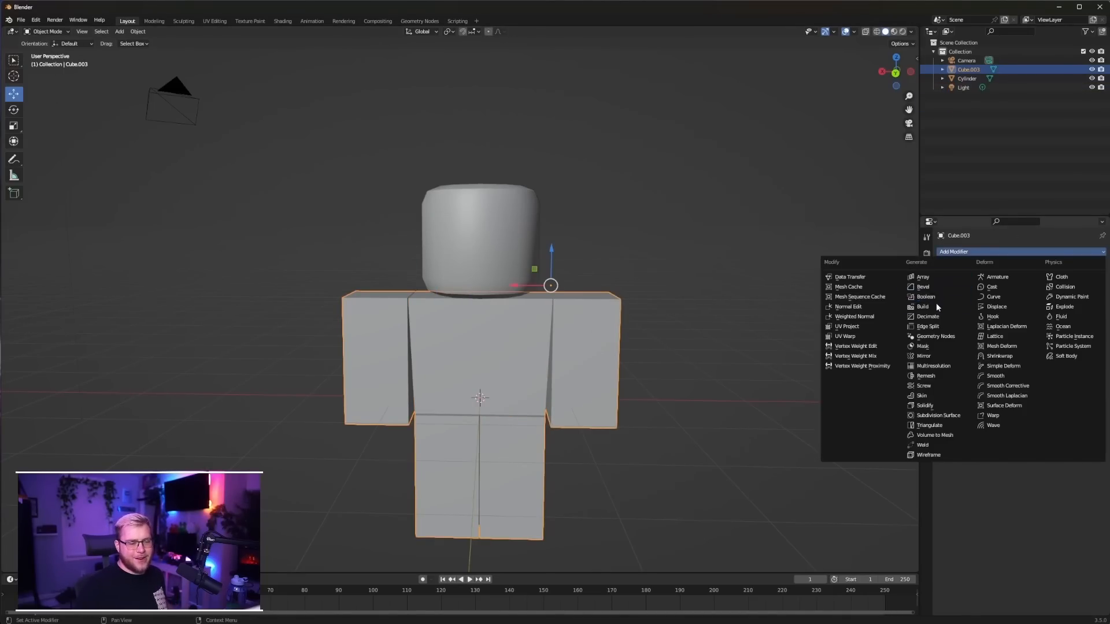
pyautogui.click(924, 287)
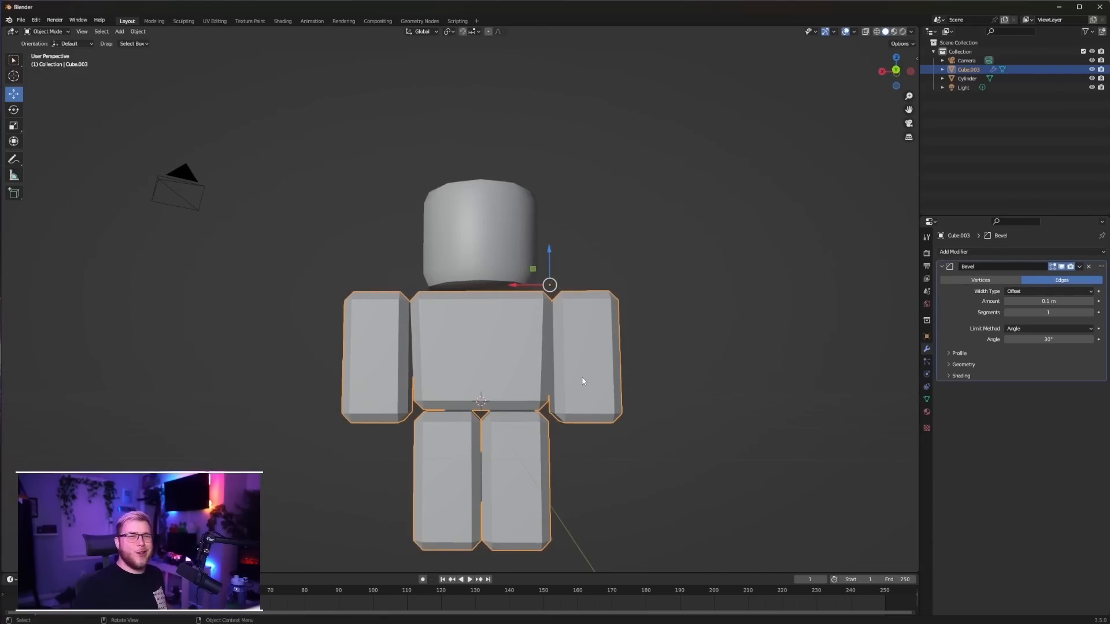
pyautogui.click(1090, 313)
pyautogui.moveTo(753, 293); pyautogui.dragTo(753, 311, button='middle')
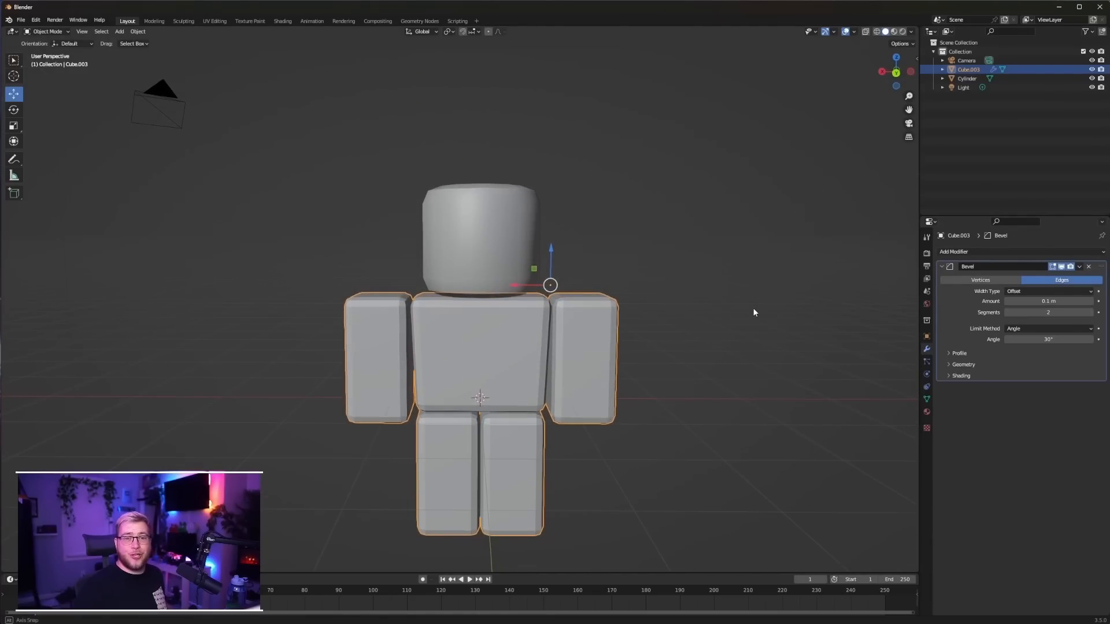
# Apply the Bevel modifier to the body mesh
pyautogui.press('Tab')
pyautogui.press('Tab')
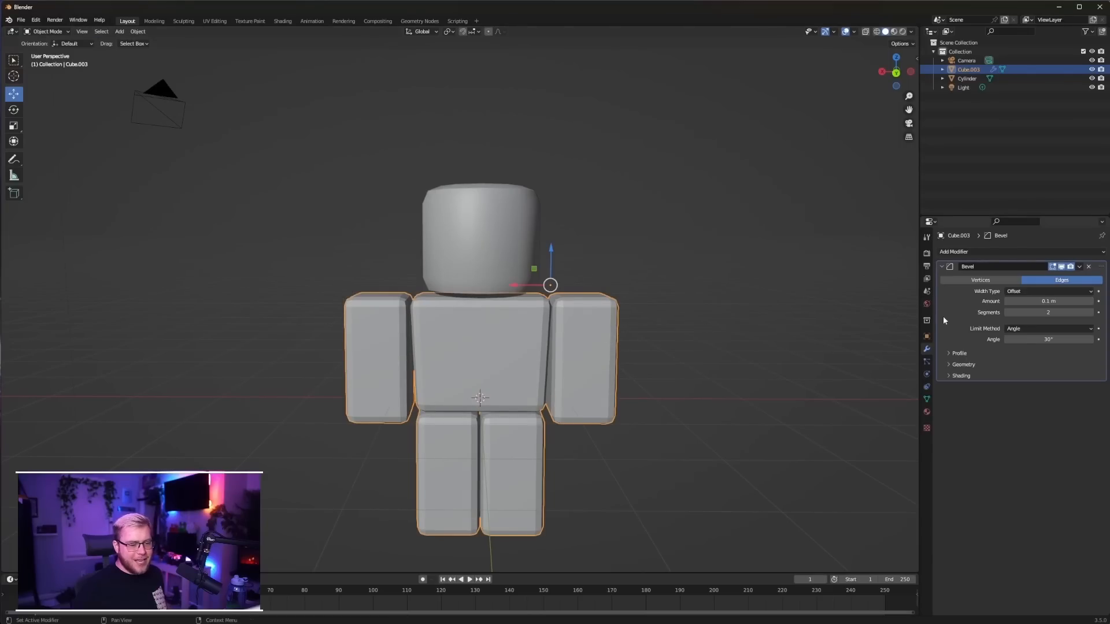
pyautogui.hotkey('ctrl', 'a')
pyautogui.press('Tab')
pyautogui.scroll(2, 596, 325)
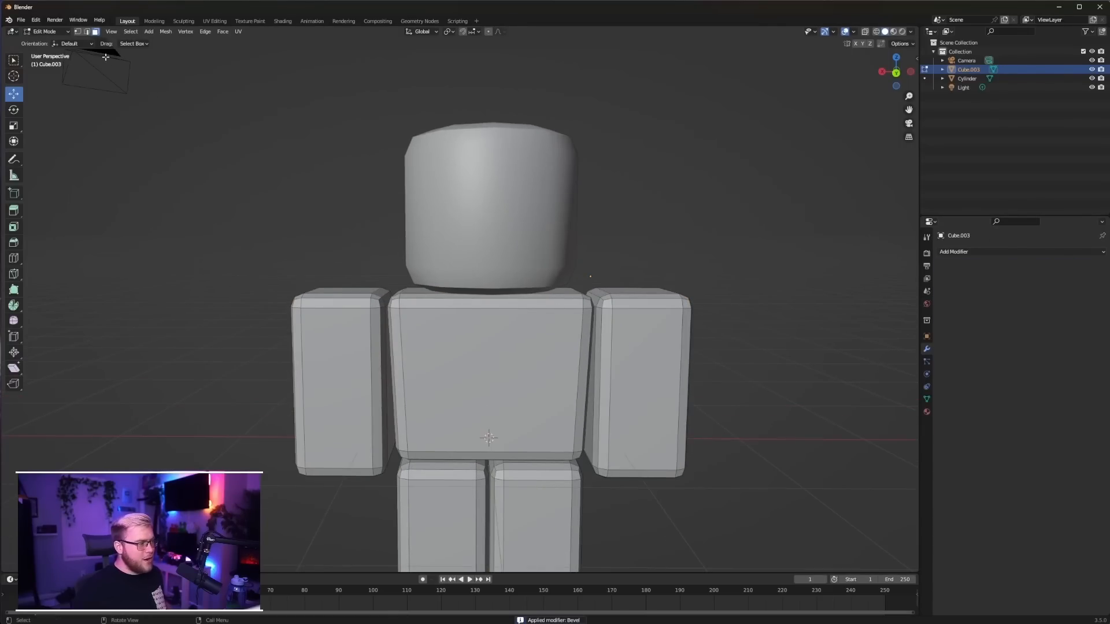
pyautogui.click(87, 32)
pyautogui.keyDown('alt'); pyautogui.click(356, 299); pyautogui.keyUp('alt')
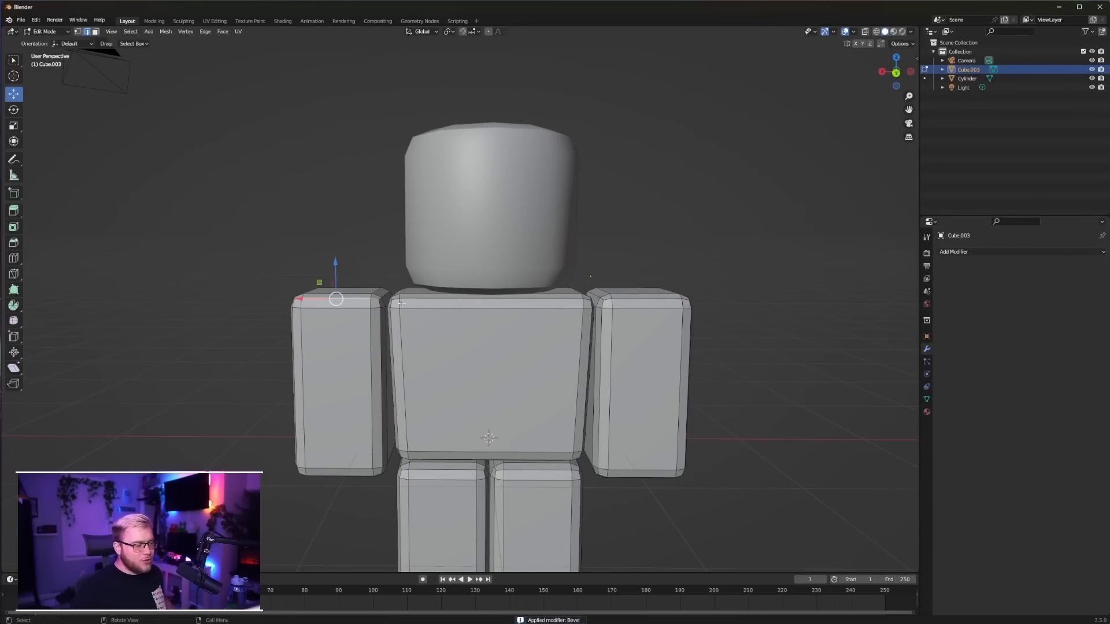
pyautogui.moveTo(401, 303); pyautogui.dragTo(514, 347, button='middle')
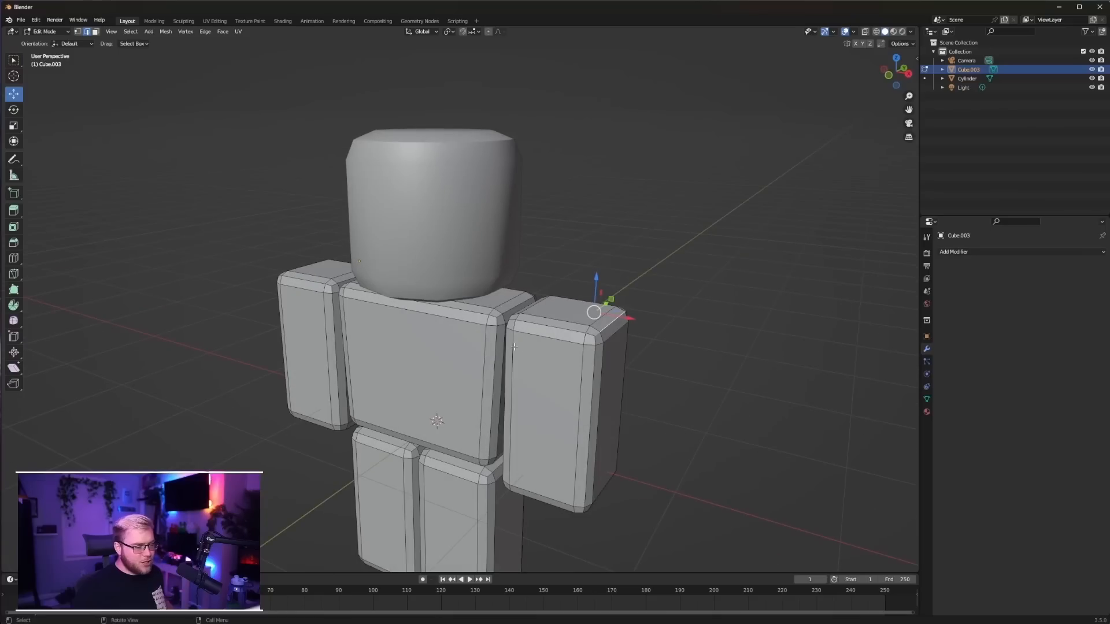
pyautogui.keyDown('alt'); pyautogui.click(544, 327); pyautogui.keyUp('alt')
pyautogui.rightClick(544, 327)
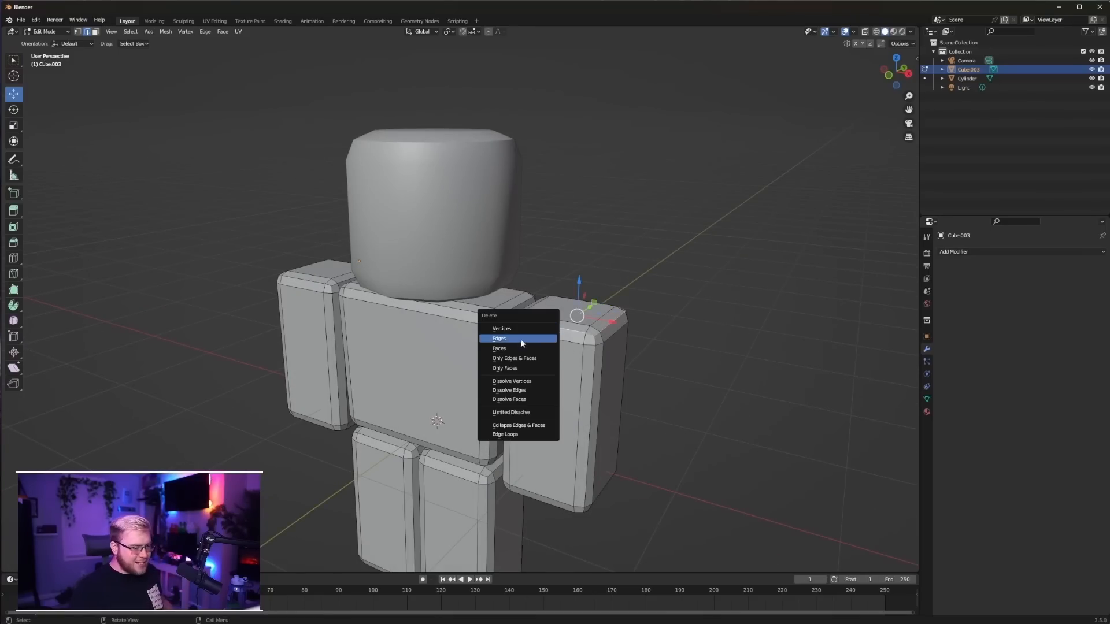
pyautogui.press('Tab')
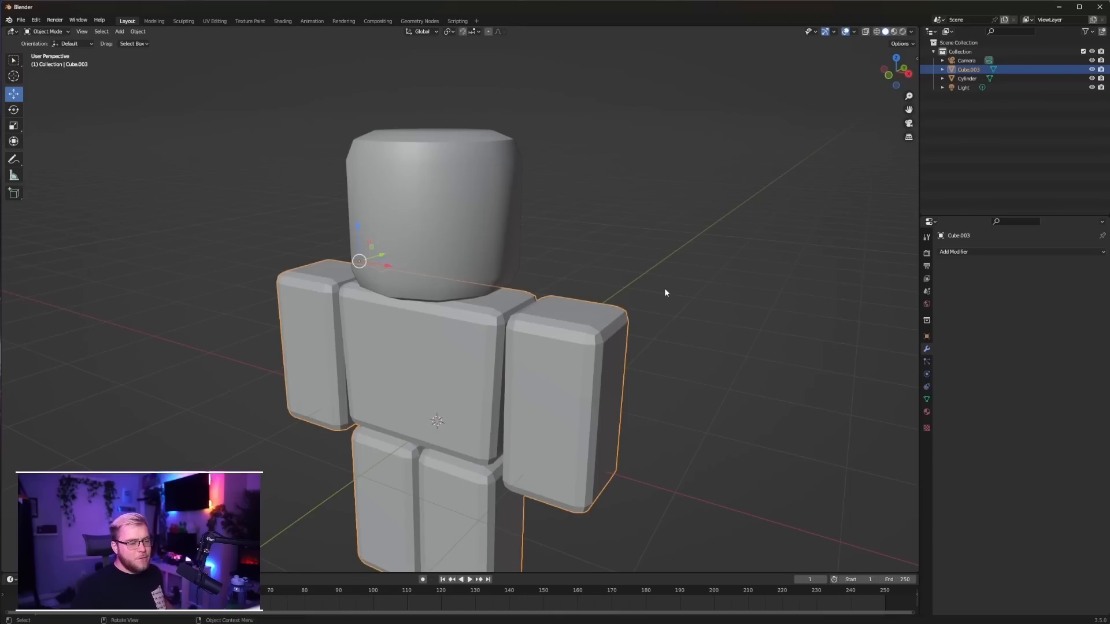
# Apply Shade Auto Smooth to the joined body and check the rounded edges from the other side
pyautogui.rightClick(540, 365)
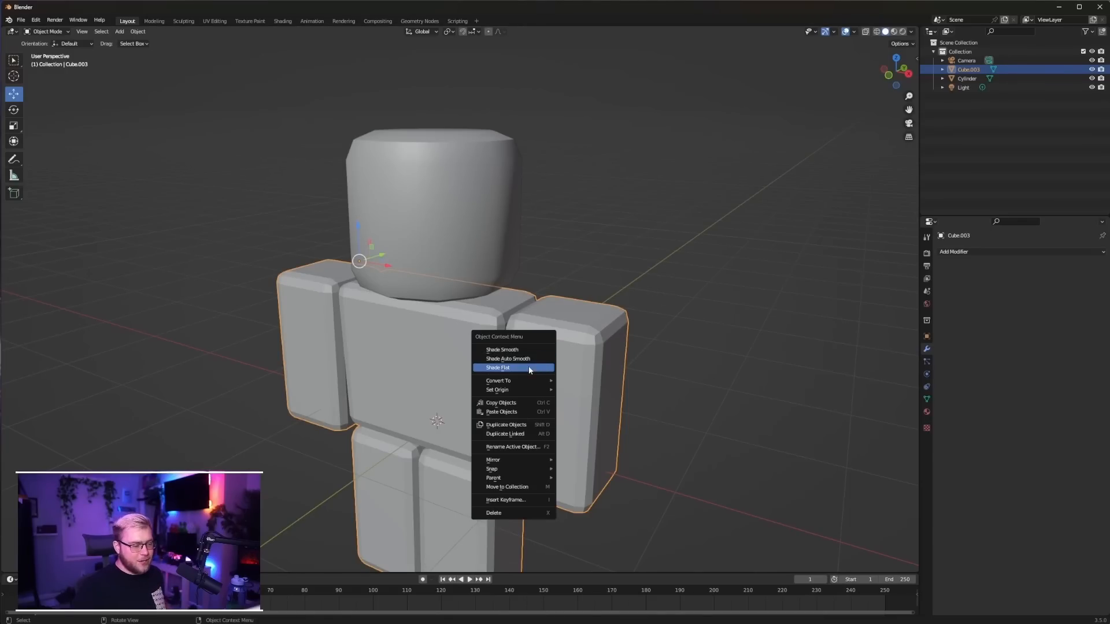
pyautogui.click(541, 359)
pyautogui.moveTo(577, 347)
pyautogui.mouseDown(button='middle')
pyautogui.moveTo(626, 317)
pyautogui.moveTo(446, 338)
pyautogui.mouseUp(button='middle')
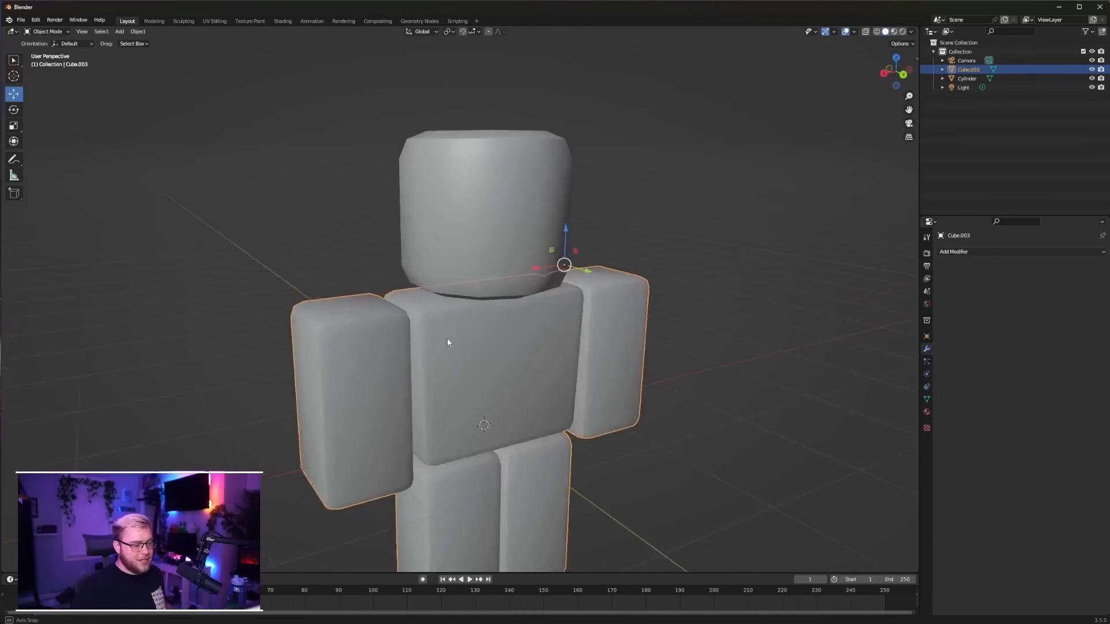
# Select the whole leg on the negative X side of the body mesh and rotate it 10 degrees outward in back view
pyautogui.press('ctrl+KP_1')
pyautogui.click(639, 314)
pyautogui.moveTo(564, 368); pyautogui.dragTo(535, 377, button='middle')
pyautogui.click(529, 422)
pyautogui.press('Tab')
pyautogui.click(508, 421)
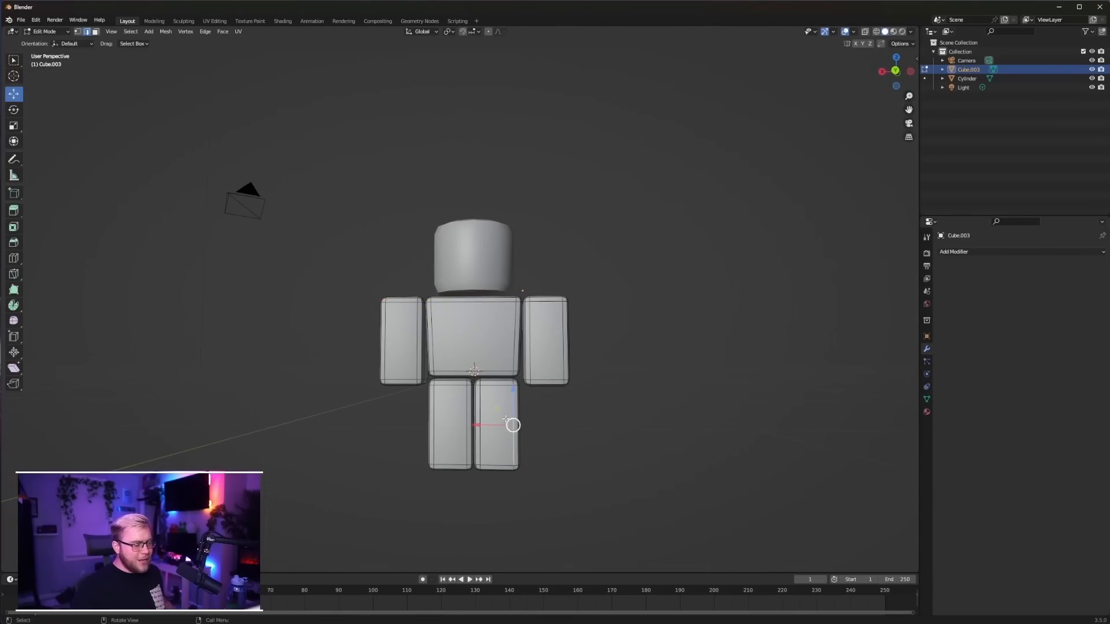
pyautogui.hotkey('ctrl', 'l')
pyautogui.press('ctrl+KP_1')
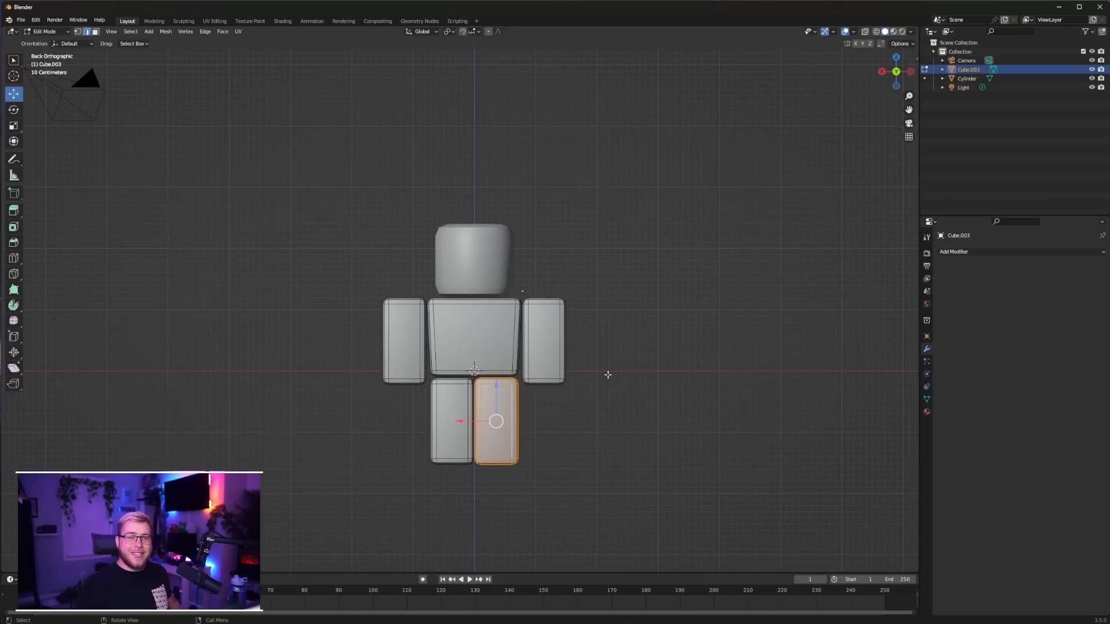
pyautogui.write('r')
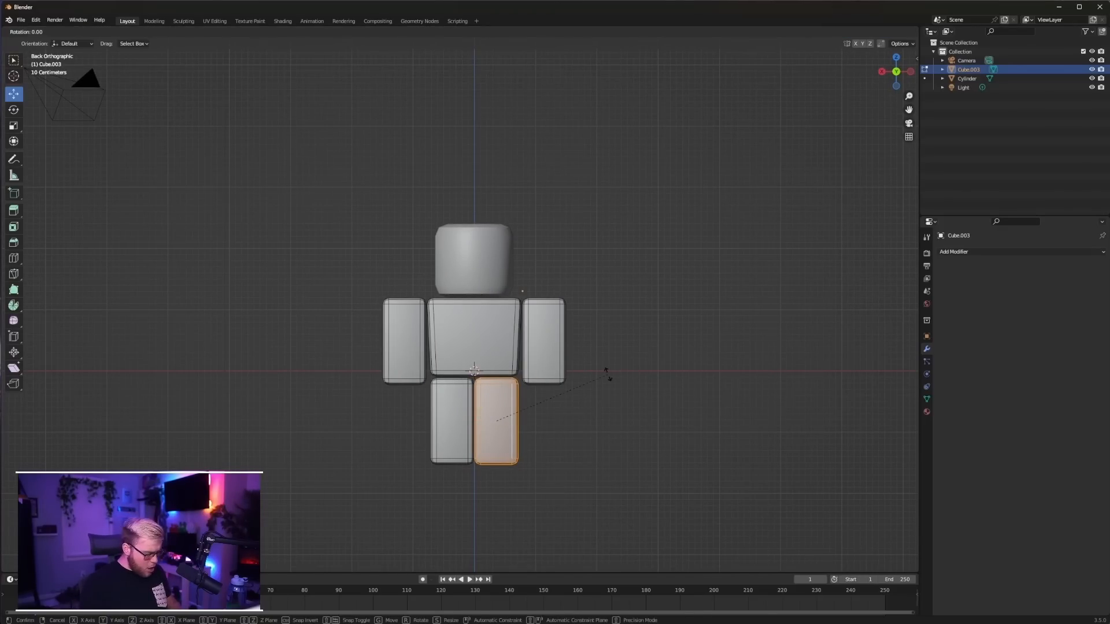
pyautogui.write('10')
pyautogui.click(607, 373)
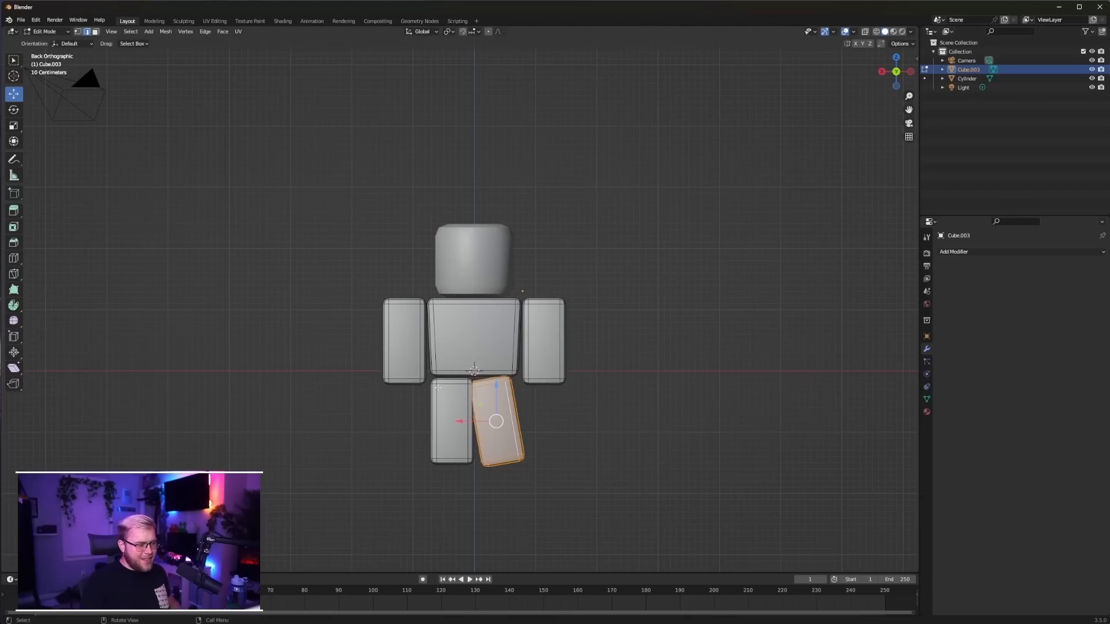
# Rotate the positive X leg -10 degrees about the Y axis and move it outward along X
pyautogui.press('Tab')
pyautogui.press('a')
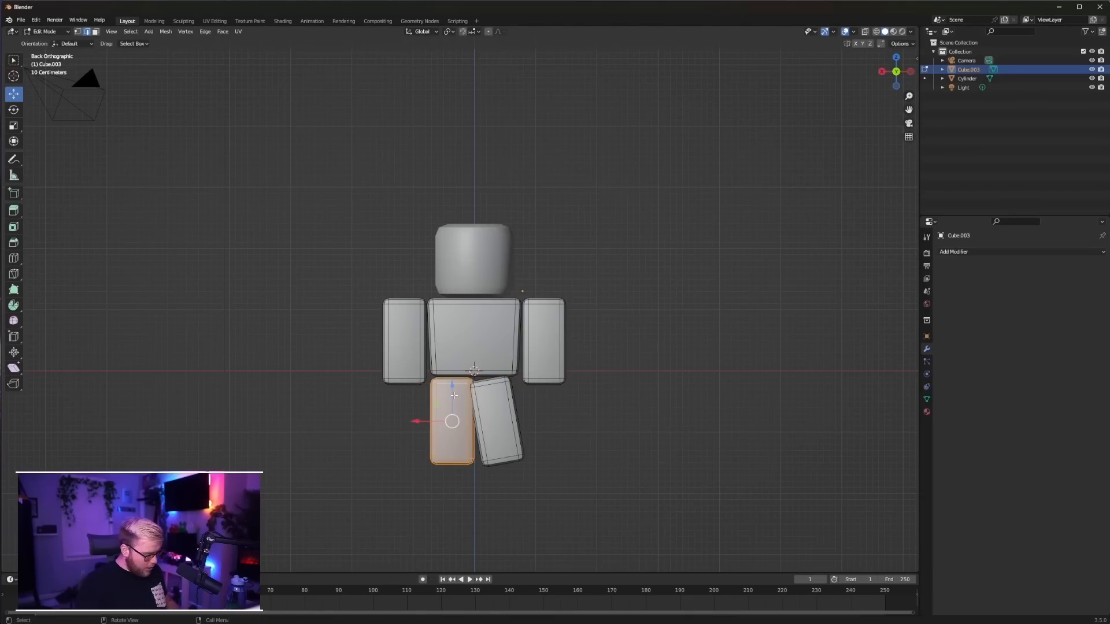
pyautogui.write('ry-10')
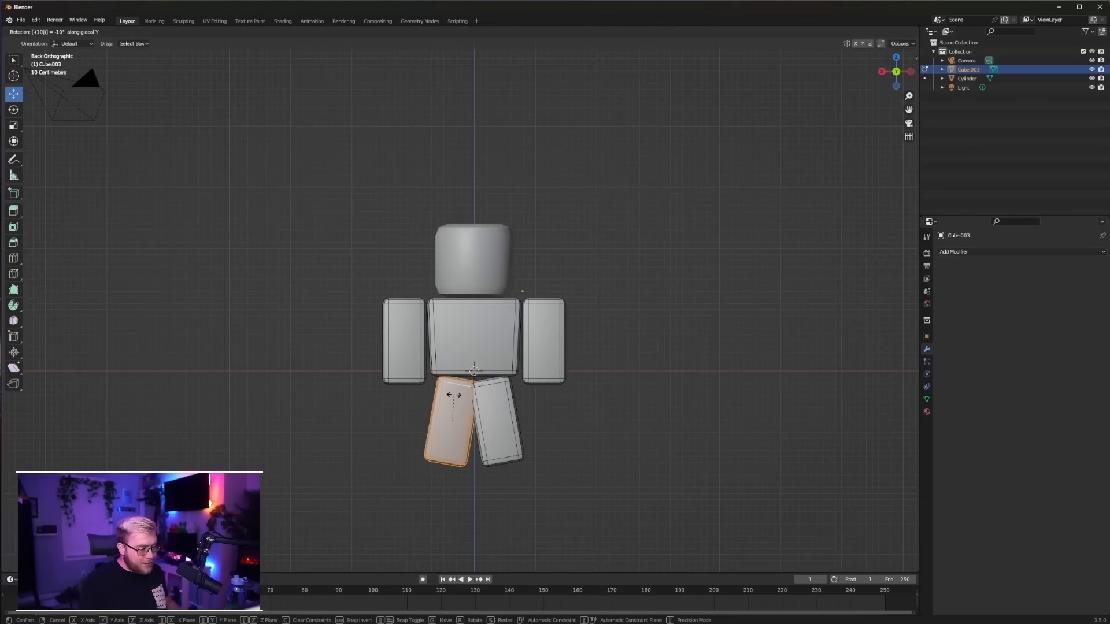
pyautogui.press('Return')
pyautogui.moveTo(436, 422); pyautogui.dragTo(472, 422)
# Reduce the outward tilt of both legs about the Y axis, rotating the positive X leg back by 5 degrees
pyautogui.click(473, 407)
pyautogui.hotkey('ctrl', 'l')
pyautogui.press('r')
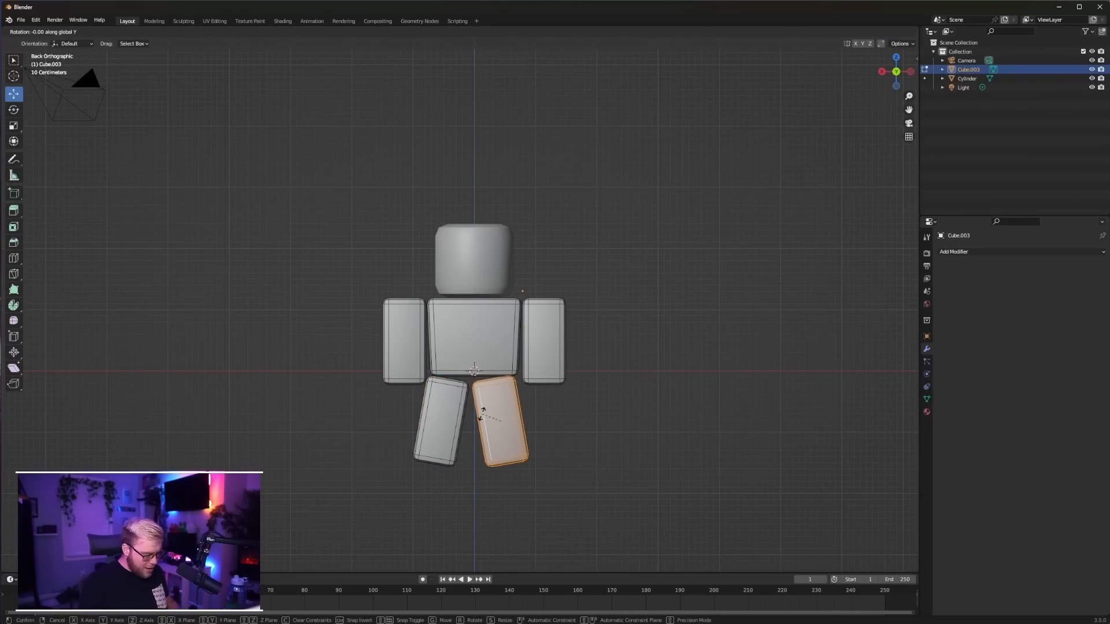
pyautogui.click(483, 413)
pyautogui.click(444, 399)
pyautogui.hotkey('ctrl', 'l')
pyautogui.write('r')
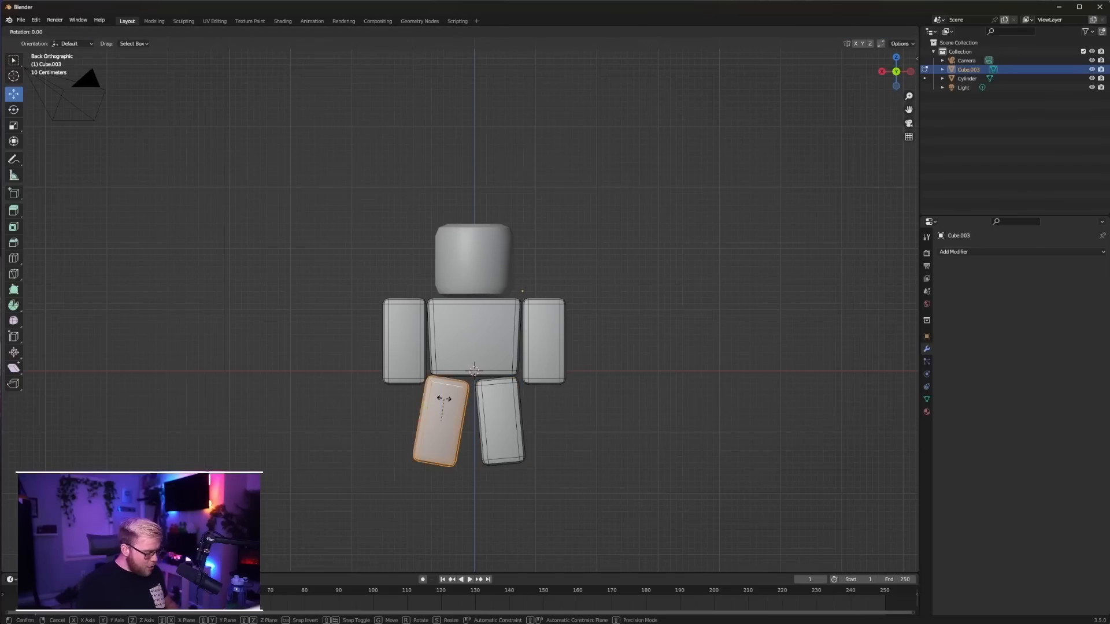
pyautogui.write('y5')
pyautogui.press('Return')
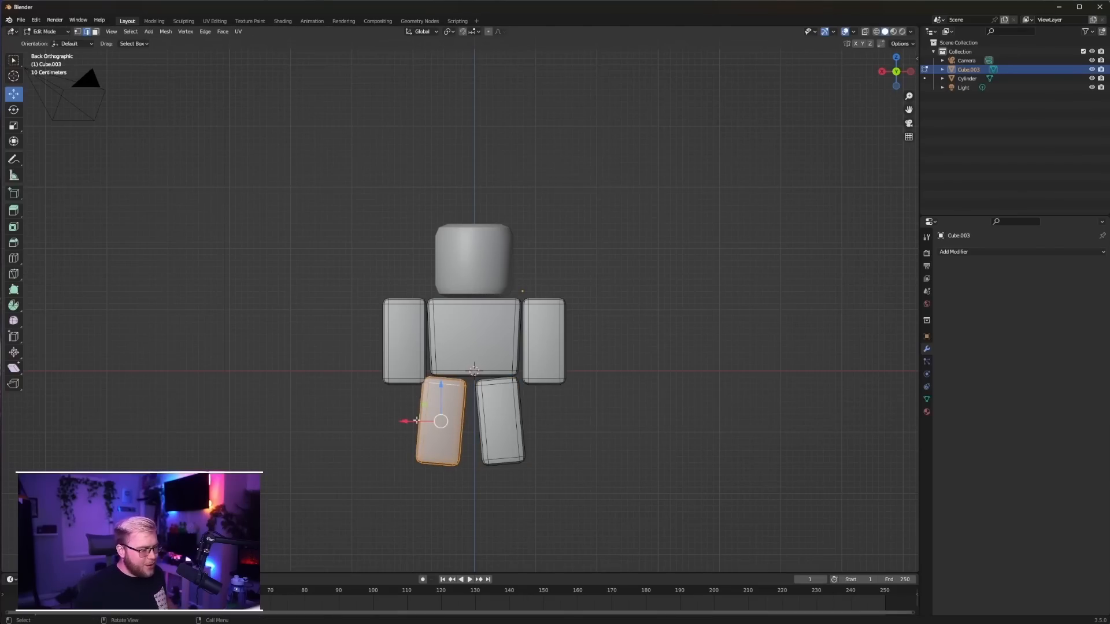
# Move the positive X leg slightly inward along the X axis to narrow the gap between the legs
pyautogui.press('g')
pyautogui.press('x')
pyautogui.click(429, 422)
pyautogui.scroll(5, 435, 456)
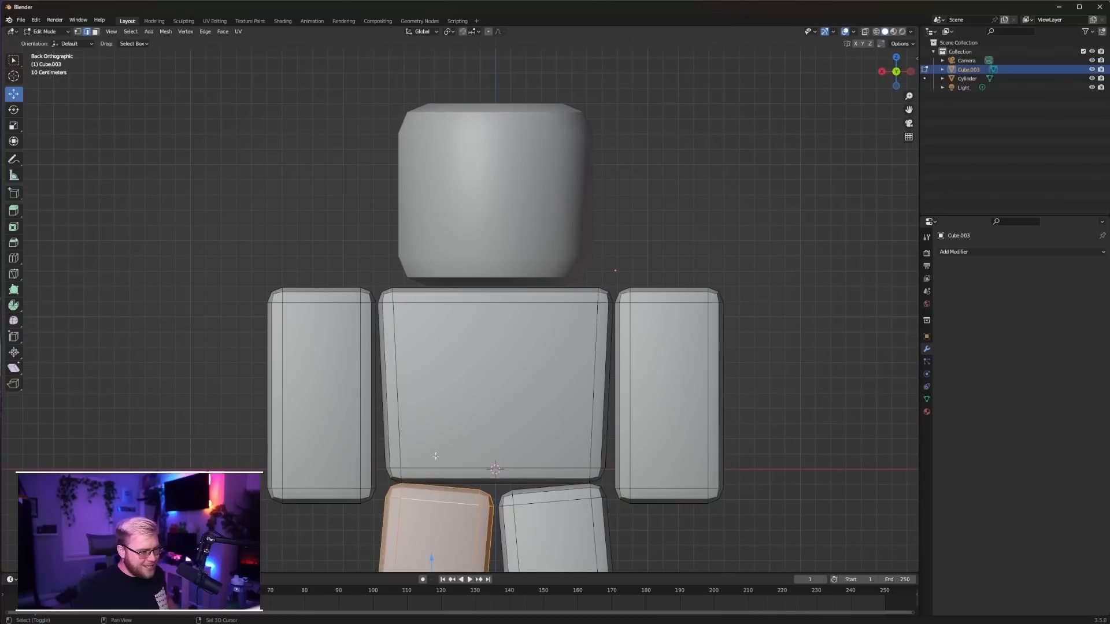
pyautogui.keyDown('shift'); pyautogui.moveTo(436, 456); pyautogui.dragTo(435, 157, button='middle'); pyautogui.keyUp('shift')
pyautogui.scroll(-7, 584, 326)
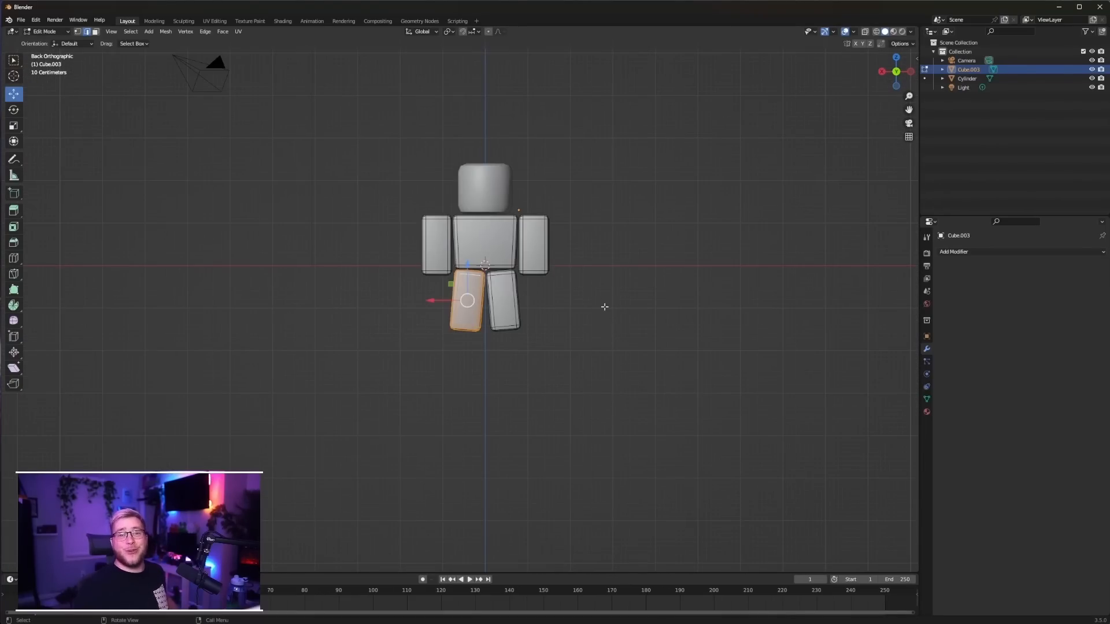
pyautogui.press('Tab')
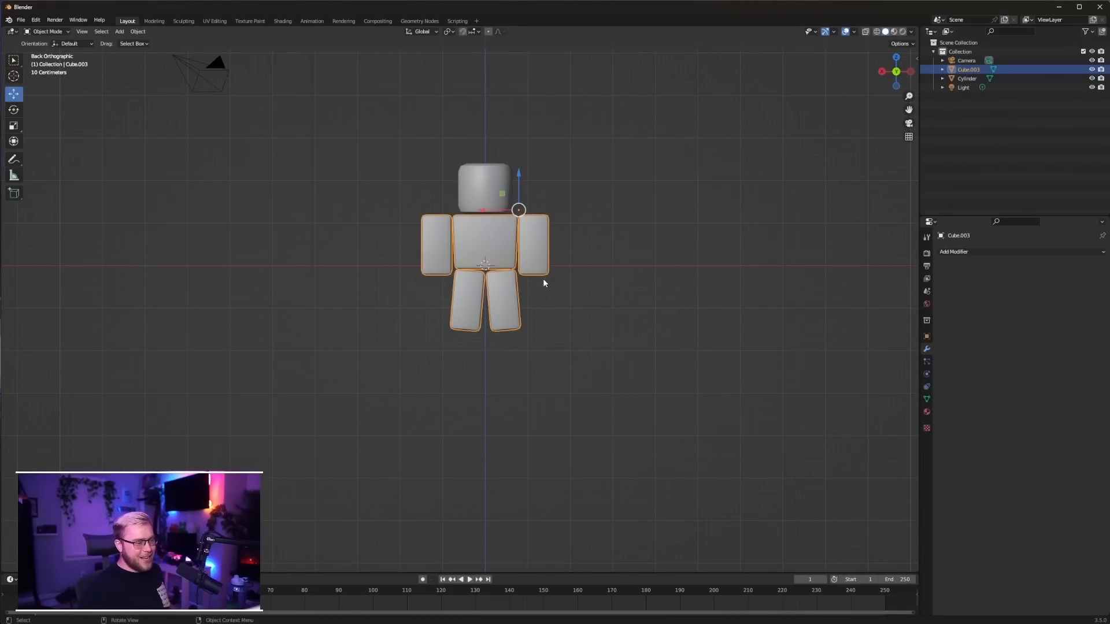
# Select both complete legs in wireframe display and lower them slightly below the torso
pyautogui.press('Tab')
pyautogui.press('l')
pyautogui.moveTo(485, 279); pyautogui.dragTo(486, 287)
pyautogui.press('z')
pyautogui.click(361, 280)
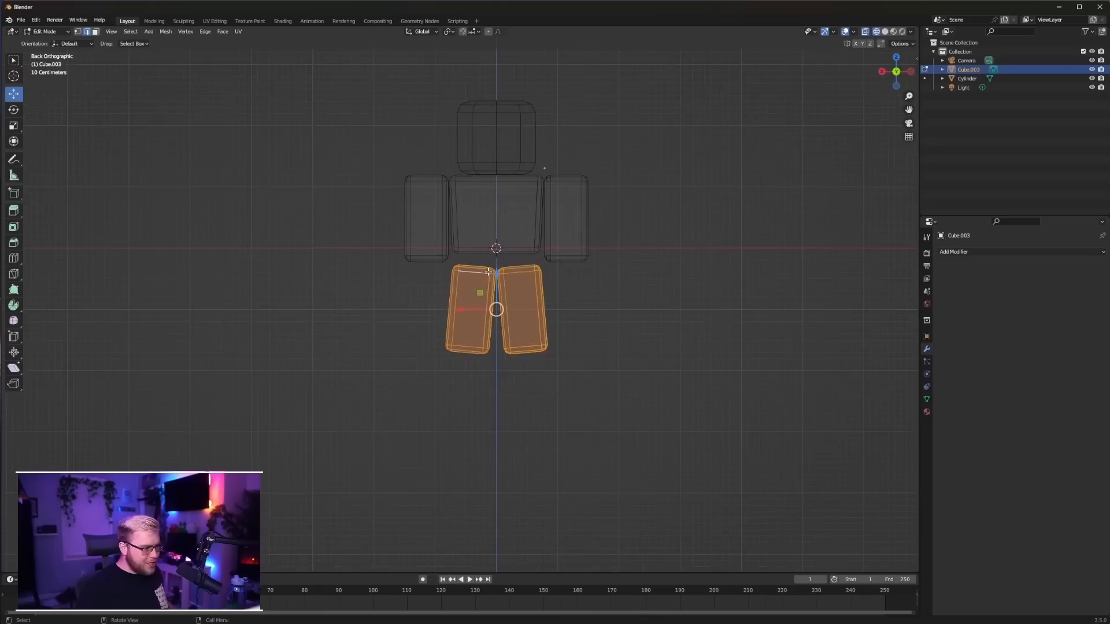
# Select the torso's bottom faces, lower them to just above the legs, and return to solid display
pyautogui.scroll(3, 506, 175)
pyautogui.click(95, 32)
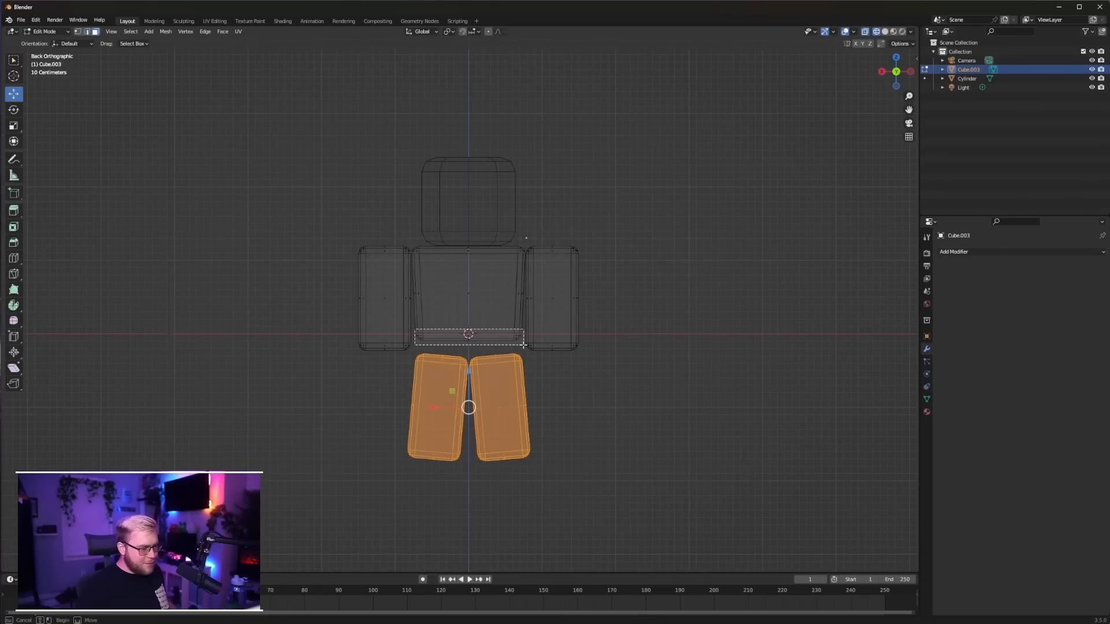
pyautogui.click(468, 337)
pyautogui.moveTo(471, 313); pyautogui.dragTo(471, 325)
pyautogui.press('Tab')
pyautogui.press('z')
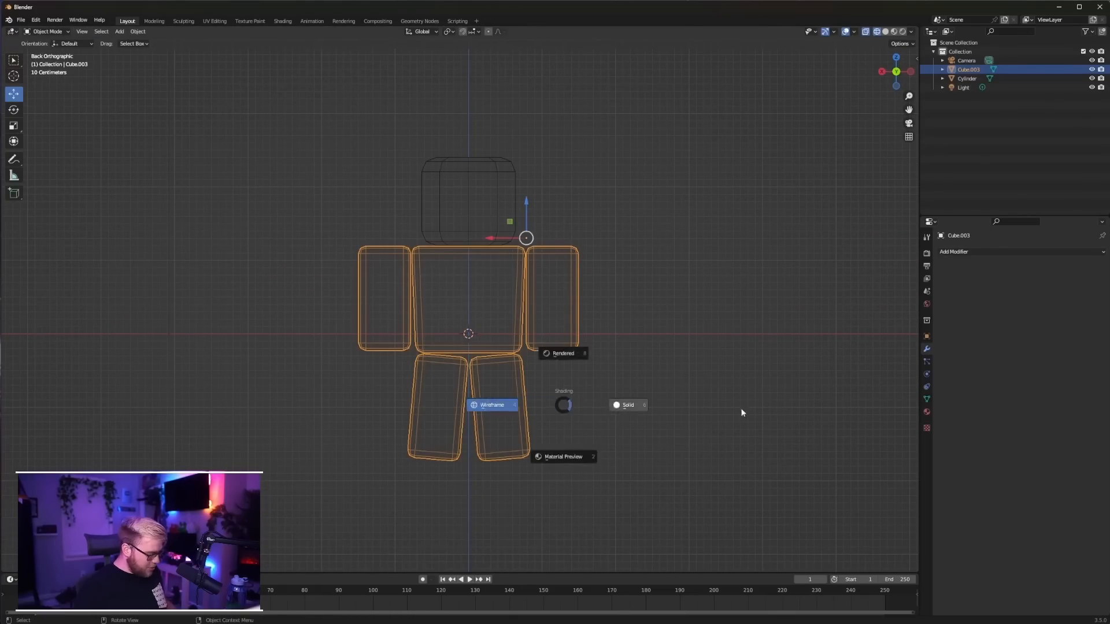
pyautogui.click(705, 402)
pyautogui.click(672, 392)
pyautogui.moveTo(672, 392)
pyautogui.mouseDown(button='middle')
pyautogui.moveTo(550, 320)
pyautogui.moveTo(574, 313)
pyautogui.moveTo(657, 347)
pyautogui.moveTo(674, 300)
pyautogui.moveTo(515, 302)
pyautogui.moveTo(617, 298)
pyautogui.mouseUp(button='middle')
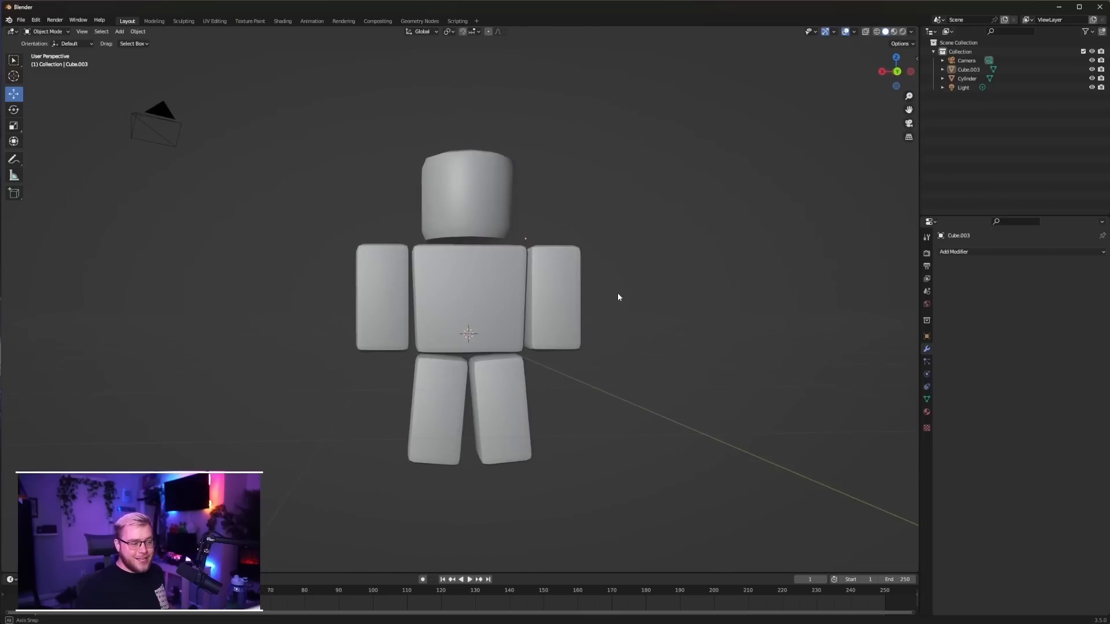
# Add a horizontal loop cut across the middle of the negative X arm
pyautogui.press('Tab')
pyautogui.hotkey('ctrl', 'r')
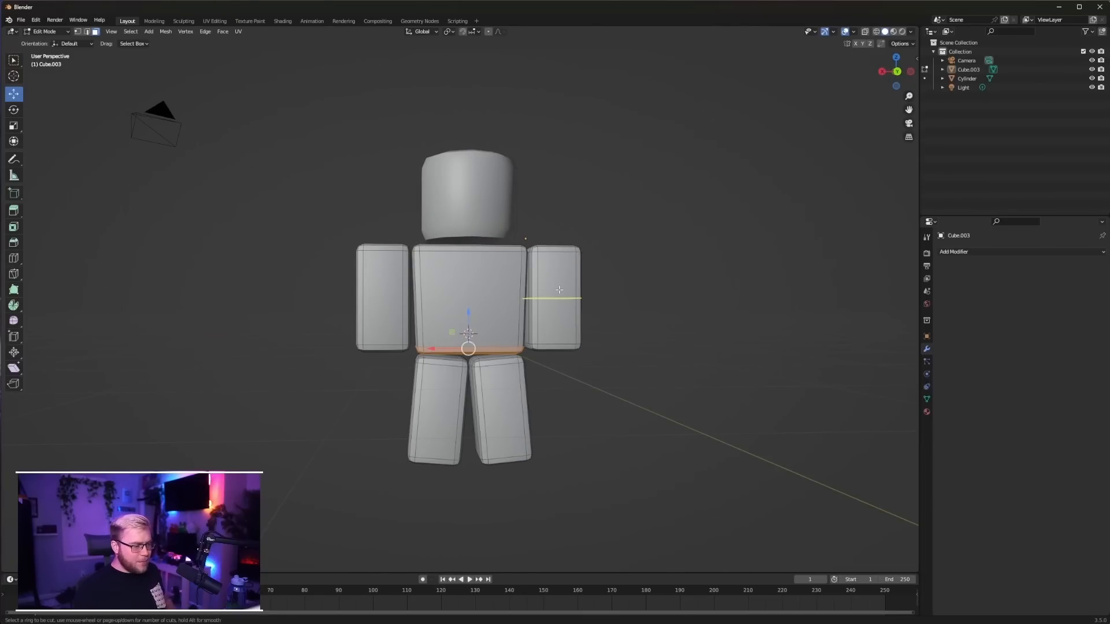
pyautogui.click(553, 295)
pyautogui.click(553, 295)
pyautogui.press('ctrl+KP_3')
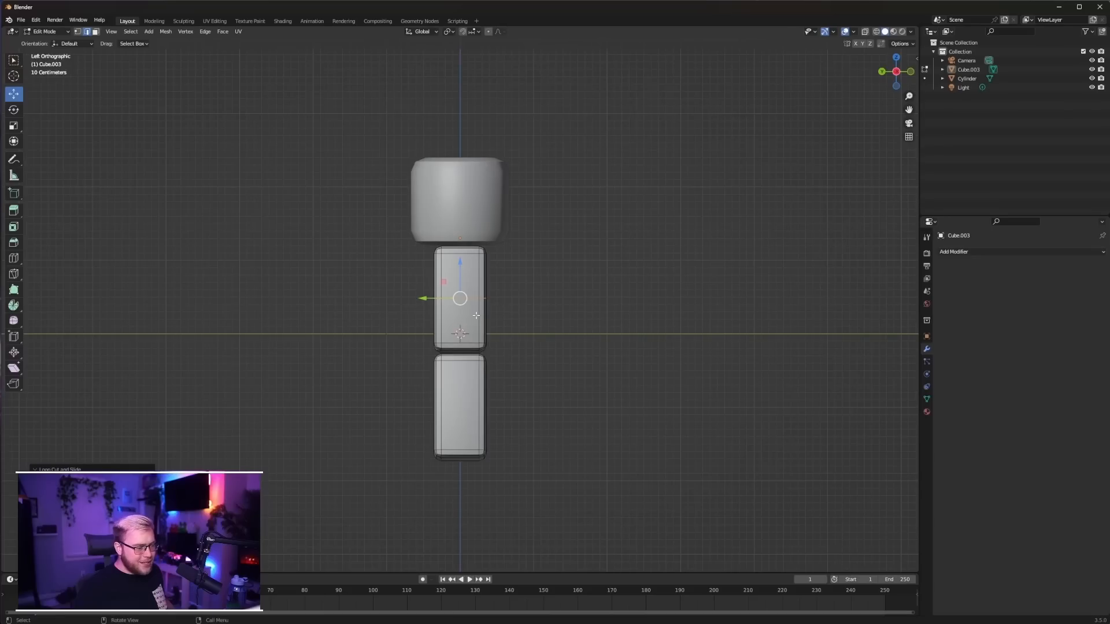
# Try to bend one arm by rotating its lower half in side view and shifting it along Y
pyautogui.moveTo(428, 353); pyautogui.dragTo(511, 296)
pyautogui.moveTo(511, 296); pyautogui.dragTo(466, 272, button='middle')
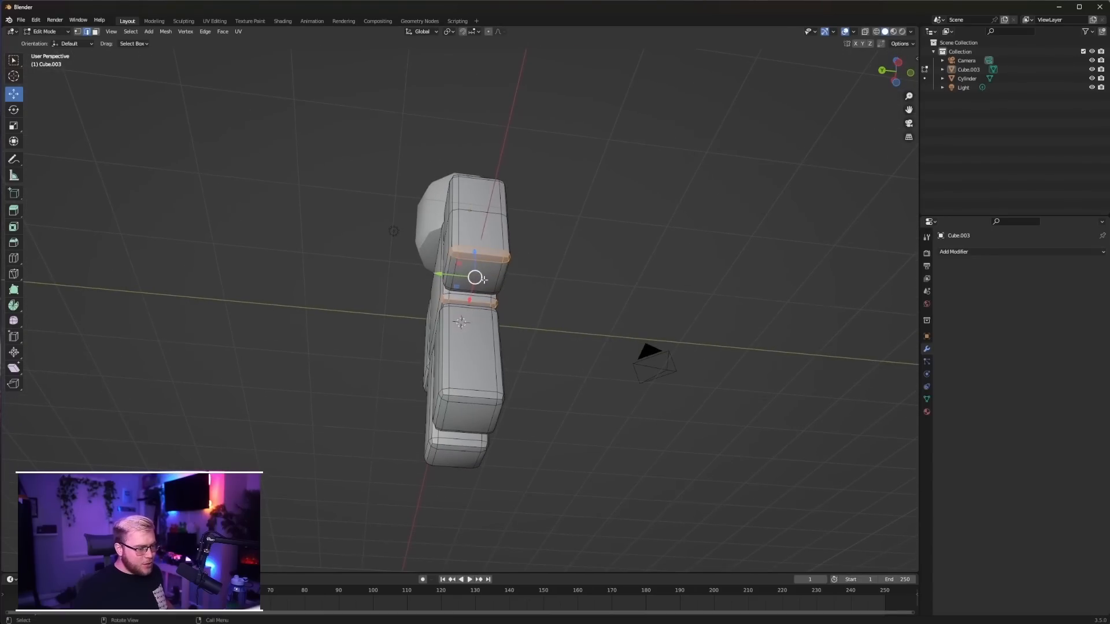
pyautogui.press('3')
pyautogui.click(488, 272)
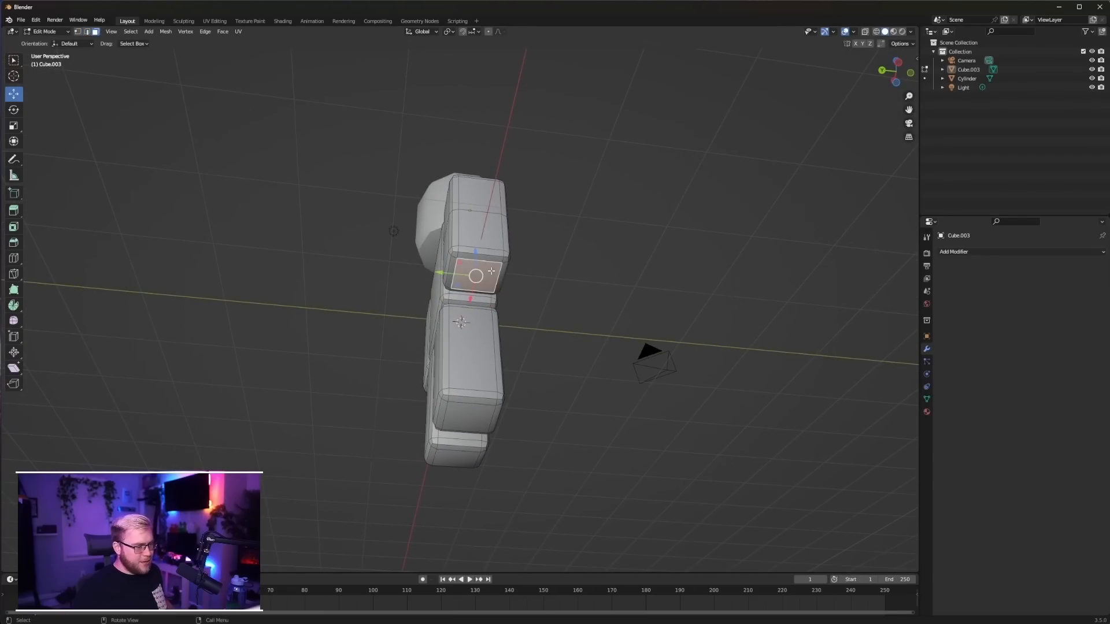
pyautogui.press('ctrl+KP_Add')
pyautogui.press('ctrl+KP_Add')
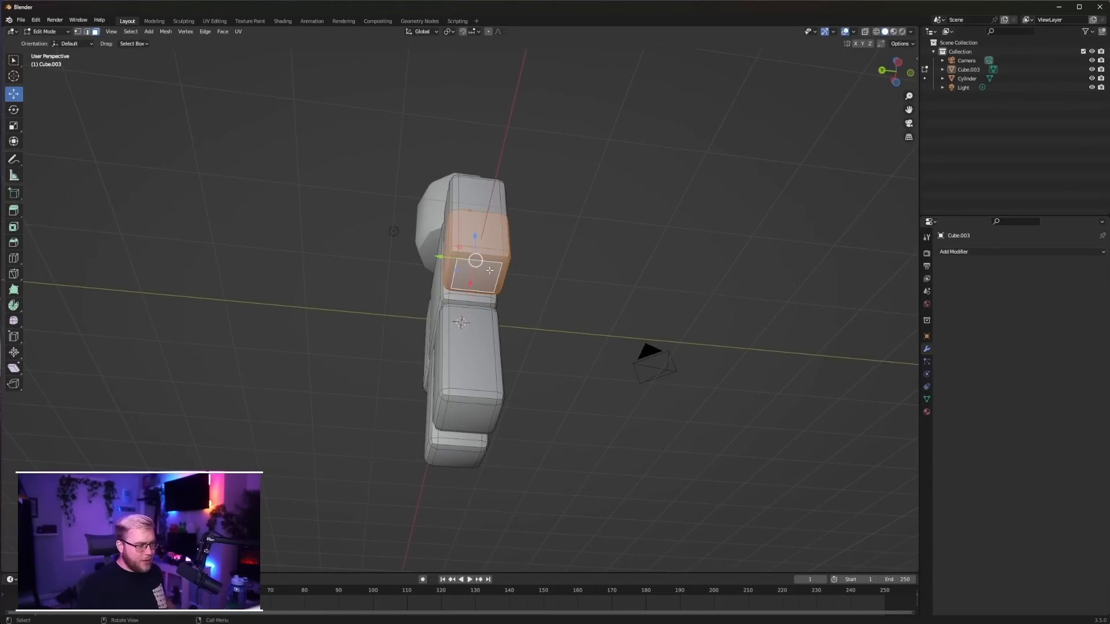
pyautogui.press('ctrl+KP_3')
pyautogui.press('r')
pyautogui.click(577, 299)
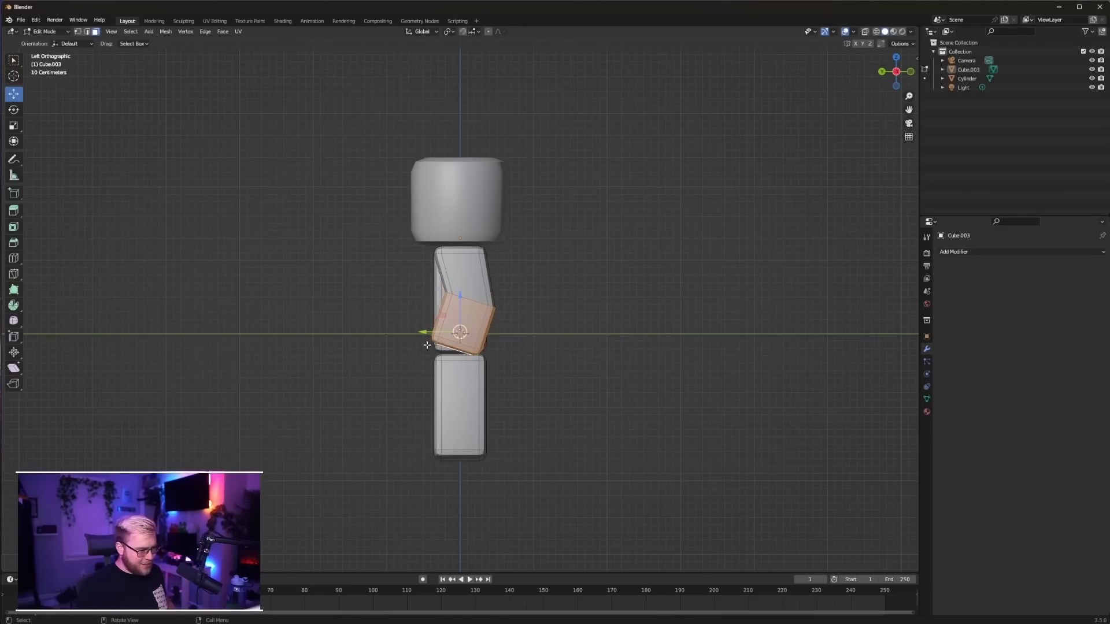
pyautogui.moveTo(431, 334); pyautogui.dragTo(418, 334)
pyautogui.moveTo(538, 298); pyautogui.dragTo(174, 74, button='middle')
pyautogui.press('Tab')
pyautogui.click(666, 275)
# Select the lower halves of both arms and bend them at the middle cuts, rotating in side view and shifting along Y
pyautogui.click(423, 302)
pyautogui.press('Tab')
pyautogui.click(95, 32)
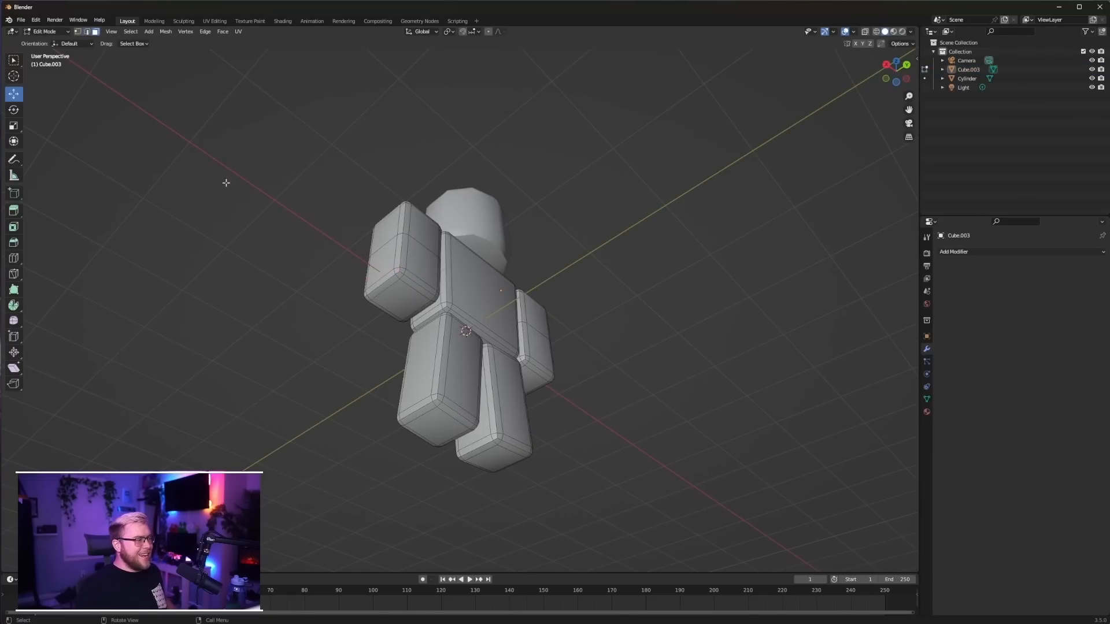
pyautogui.click(399, 291)
pyautogui.keyDown('shift'); pyautogui.click(532, 382); pyautogui.keyUp('shift')
pyautogui.moveTo(532, 383); pyautogui.dragTo(590, 396, button='middle')
pyautogui.hotkey('ctrl', 'l')
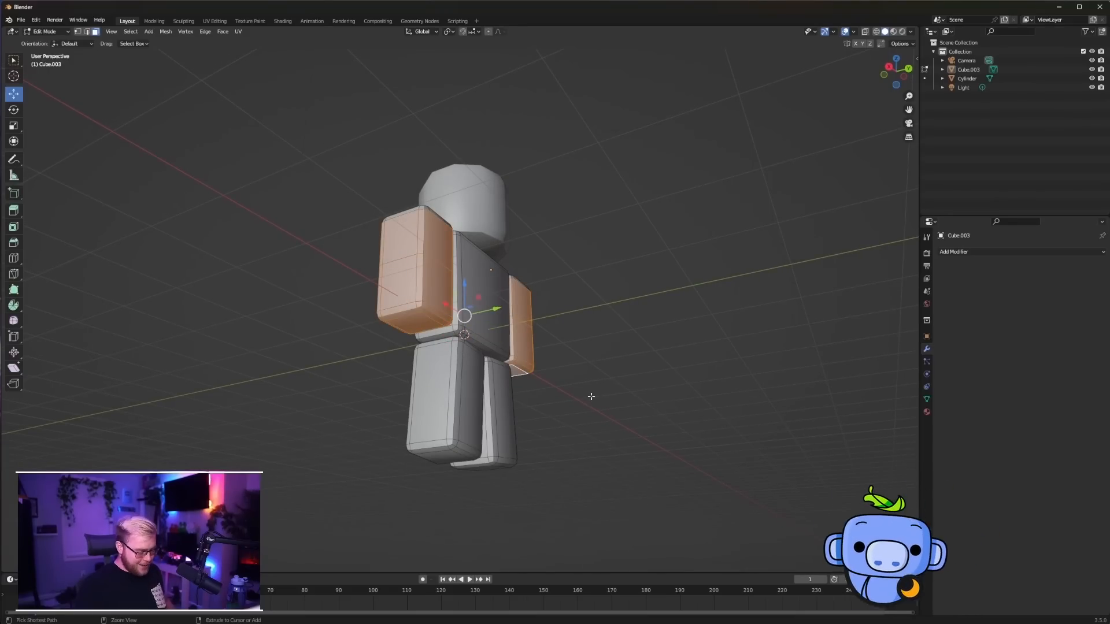
pyautogui.press('ctrl+KP_Subtract')
pyautogui.keyDown('alt'); pyautogui.scroll(1, 591, 397); pyautogui.keyUp('alt')
pyautogui.keyDown('alt'); pyautogui.moveTo(591, 397); pyautogui.dragTo(552, 381, button='middle'); pyautogui.keyUp('alt')
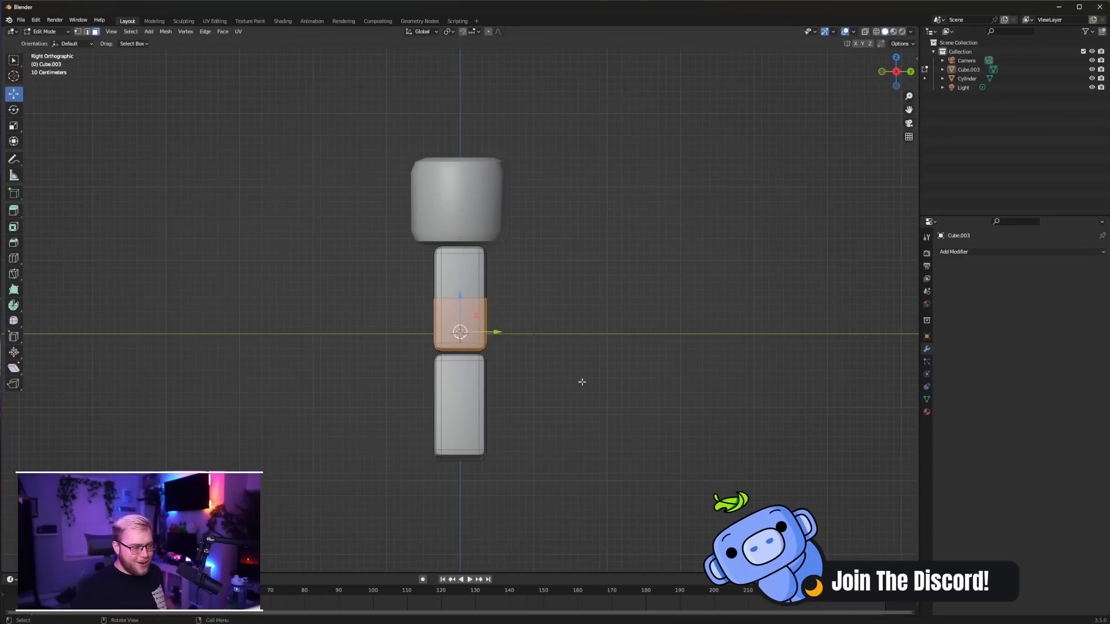
pyautogui.press('r')
pyautogui.click(647, 384)
pyautogui.press('r')
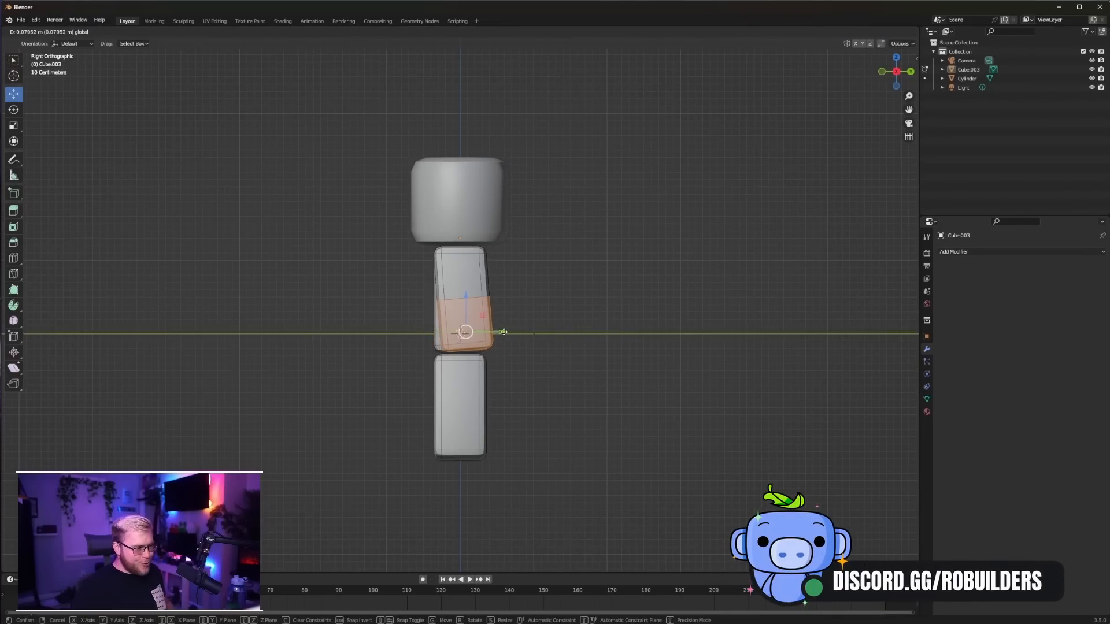
pyautogui.click(592, 338)
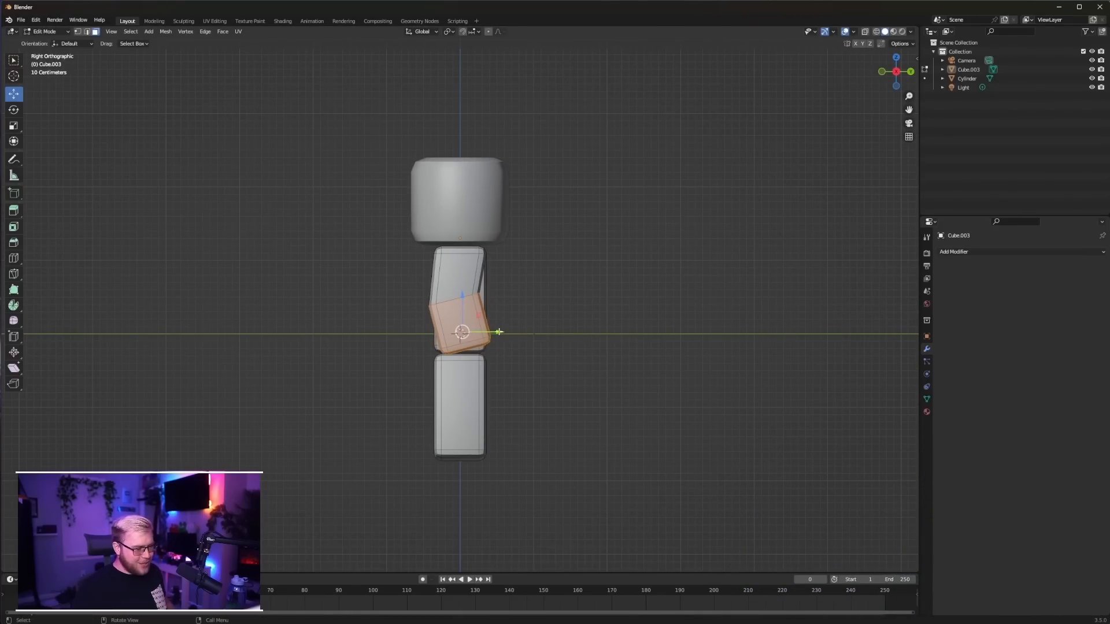
pyautogui.press('Tab')
# Tilt both legs together in side view and shift them slightly along the Y axis
pyautogui.moveTo(592, 338); pyautogui.dragTo(485, 421, button='middle')
pyautogui.click(485, 419)
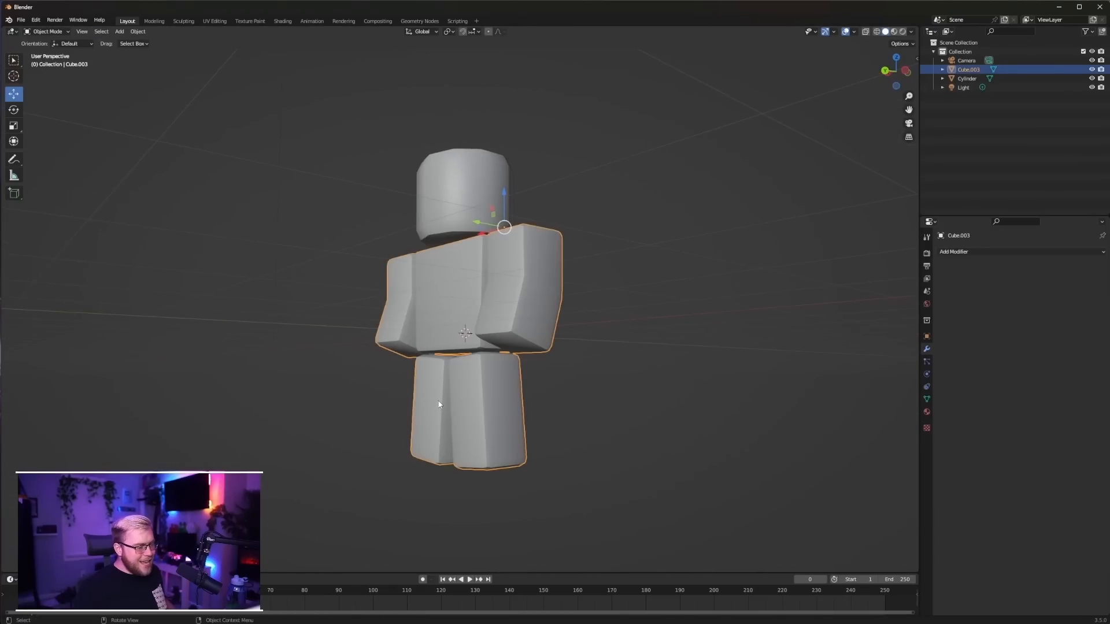
pyautogui.press('Tab')
pyautogui.press('ctrl+KP_3')
pyautogui.press('r')
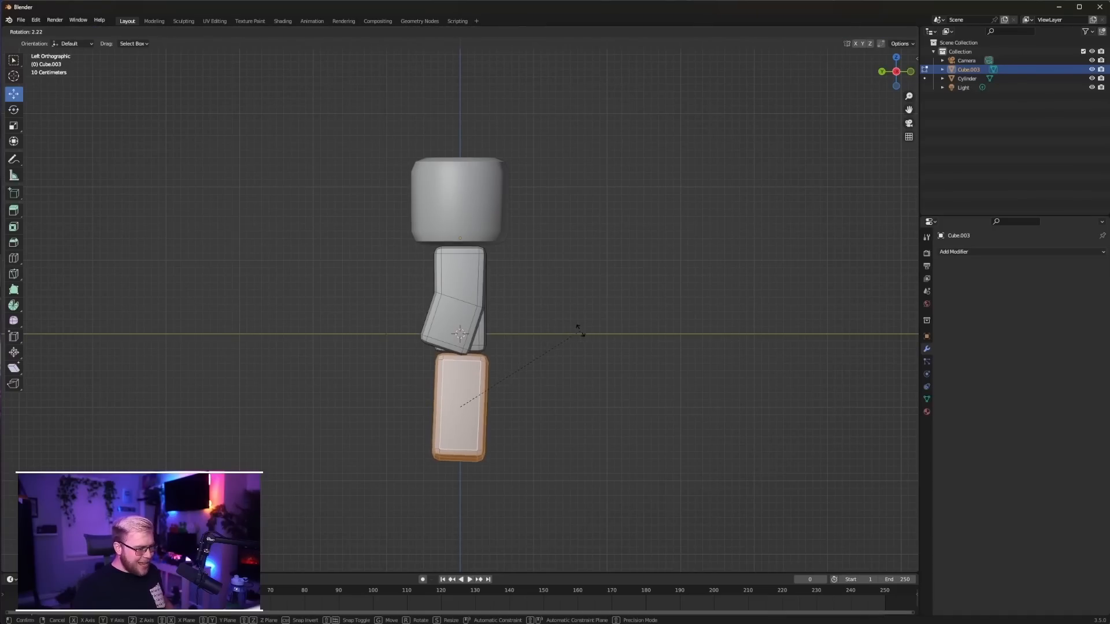
pyautogui.click(584, 345)
pyautogui.moveTo(434, 408); pyautogui.dragTo(428, 408)
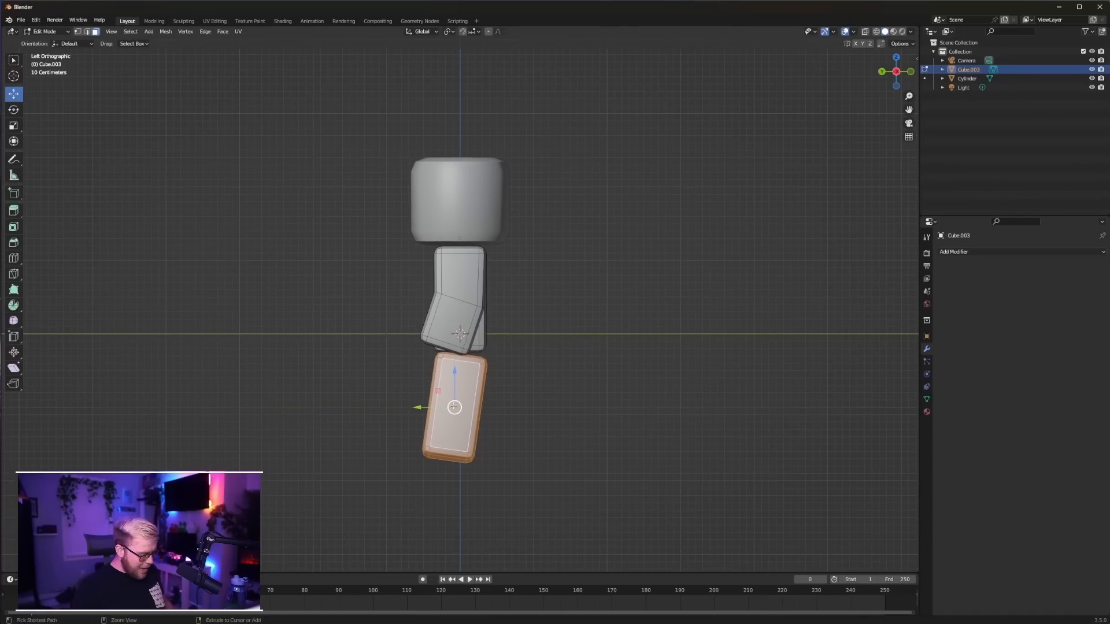
# Add a centred horizontal loop cut across the middle of each leg
pyautogui.hotkey('ctrl', 'r')
pyautogui.doubleClick(454, 407)
pyautogui.moveTo(454, 407); pyautogui.dragTo(573, 405, button='middle')
pyautogui.hotkey('ctrl', 'r')
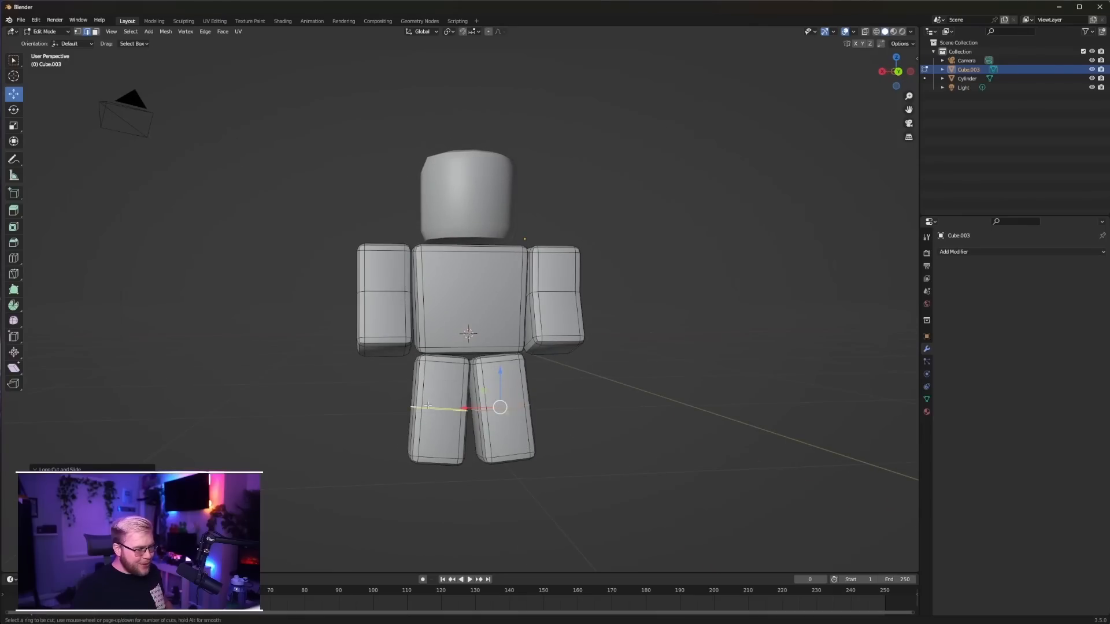
pyautogui.doubleClick(464, 419)
pyautogui.moveTo(463, 419); pyautogui.dragTo(533, 395, button='middle')
# Select the lower halves of both legs and rotate them about 9 degrees toward vertical in right view to bend the knees
pyautogui.click(96, 31)
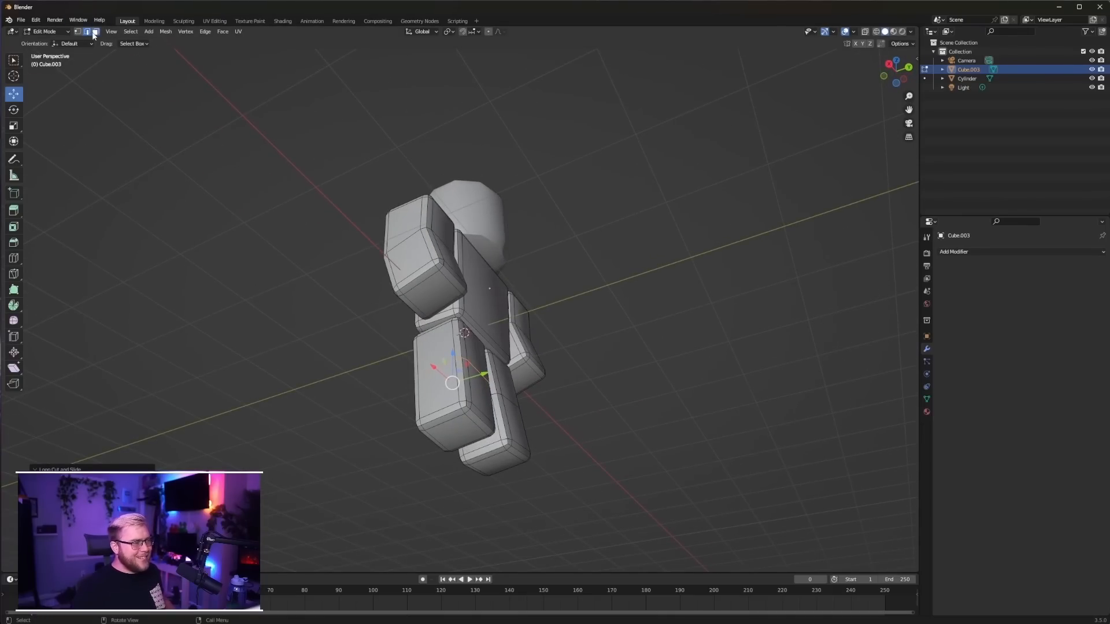
pyautogui.click(457, 434)
pyautogui.press('ctrl+KP_Add')
pyautogui.press('KP_1')
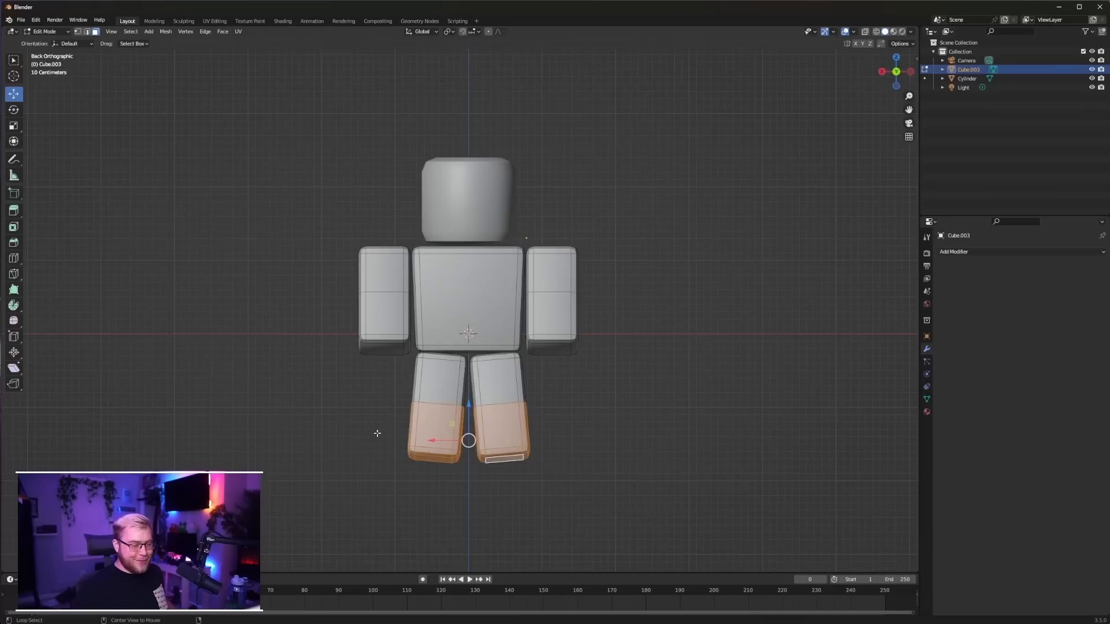
pyautogui.press('KP_3')
pyautogui.press('r')
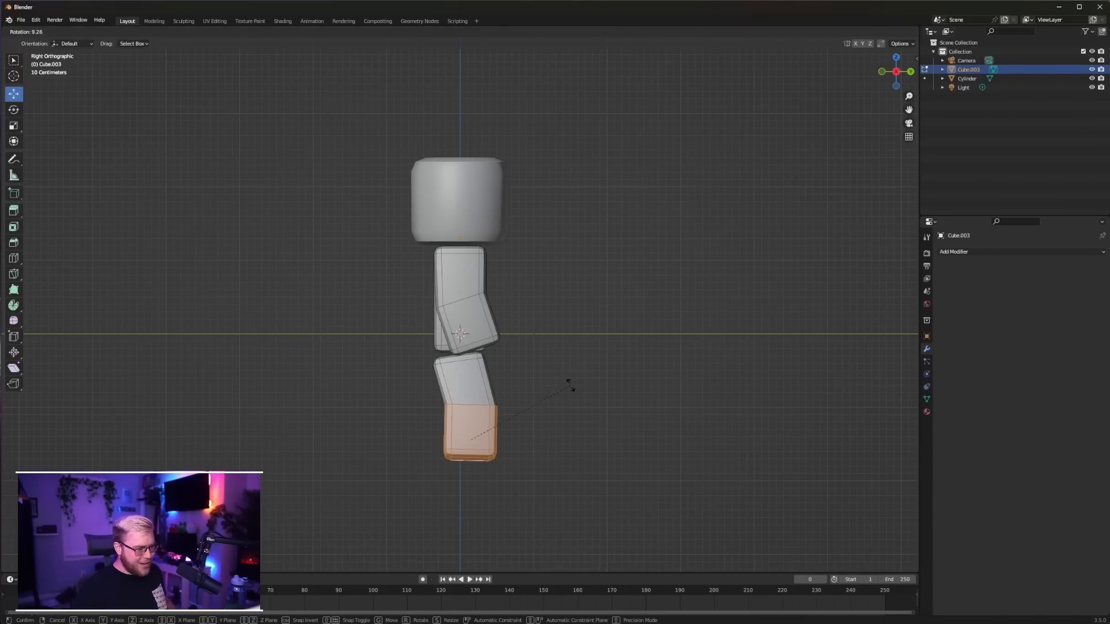
pyautogui.click(570, 387)
pyautogui.press('Tab')
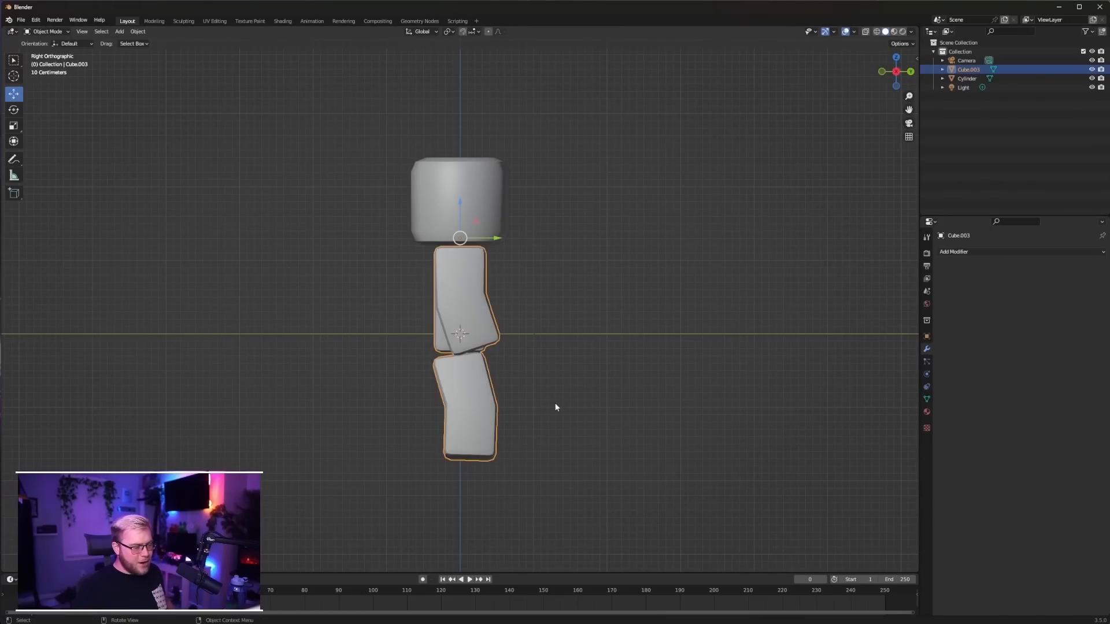
# Join the character's head and body into a single object and enter edit mode with the whole mesh selected
pyautogui.moveTo(555, 404); pyautogui.dragTo(587, 393, button='middle')
pyautogui.hotkey('alt', 'a')
pyautogui.press('a')
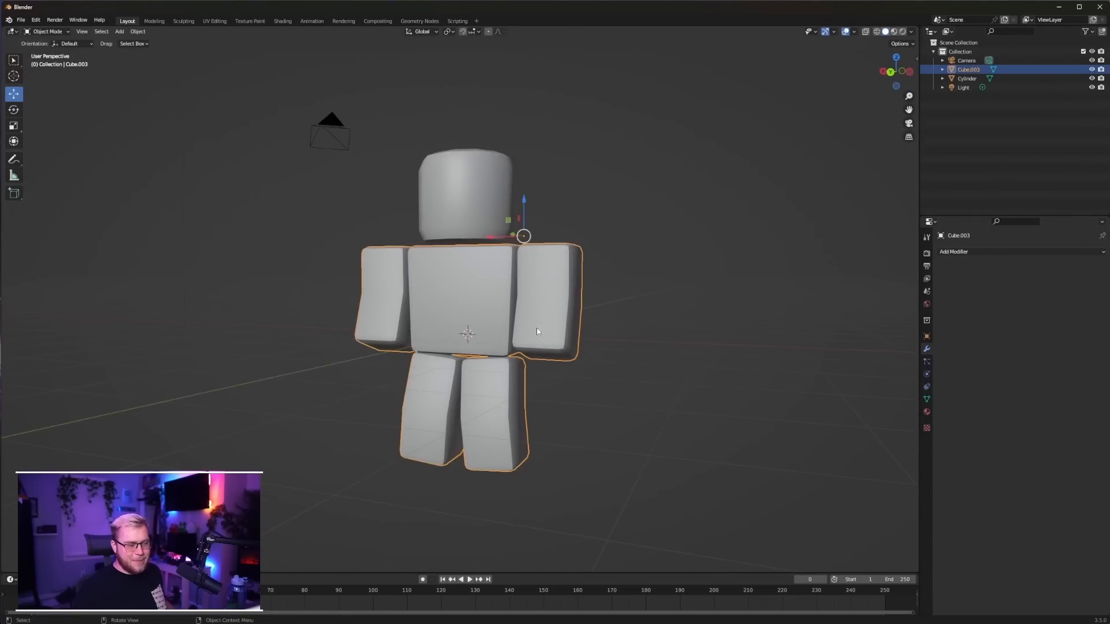
pyautogui.keyDown('shift'); pyautogui.click(495, 217); pyautogui.keyUp('shift')
pyautogui.hotkey('ctrl', 'j')
pyautogui.press('Tab')
pyautogui.moveTo(546, 312); pyautogui.dragTo(761, 397, button='middle')
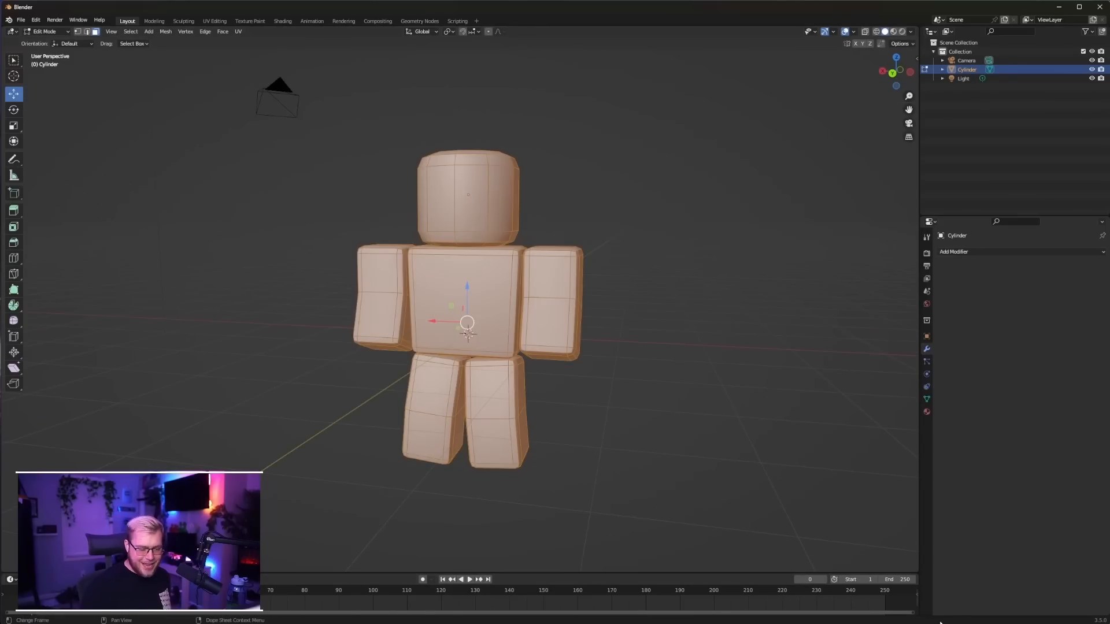
# Turn on the Statistics overlay to check the character mesh's counts, and return to object mode
pyautogui.click(35, 20)
pyautogui.click(56, 149)
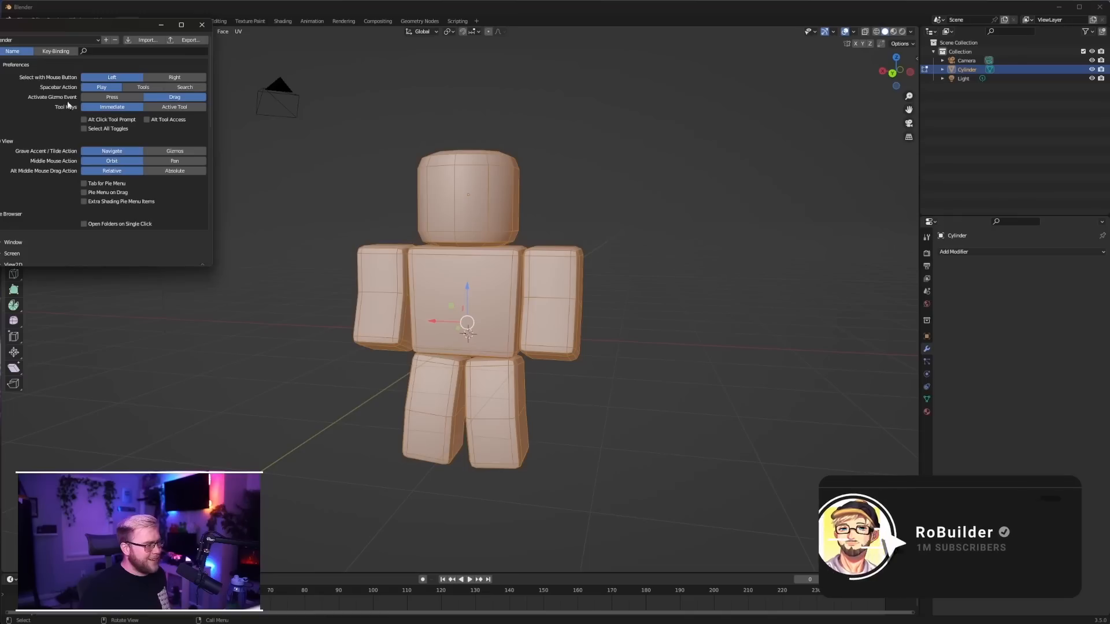
pyautogui.click(854, 32)
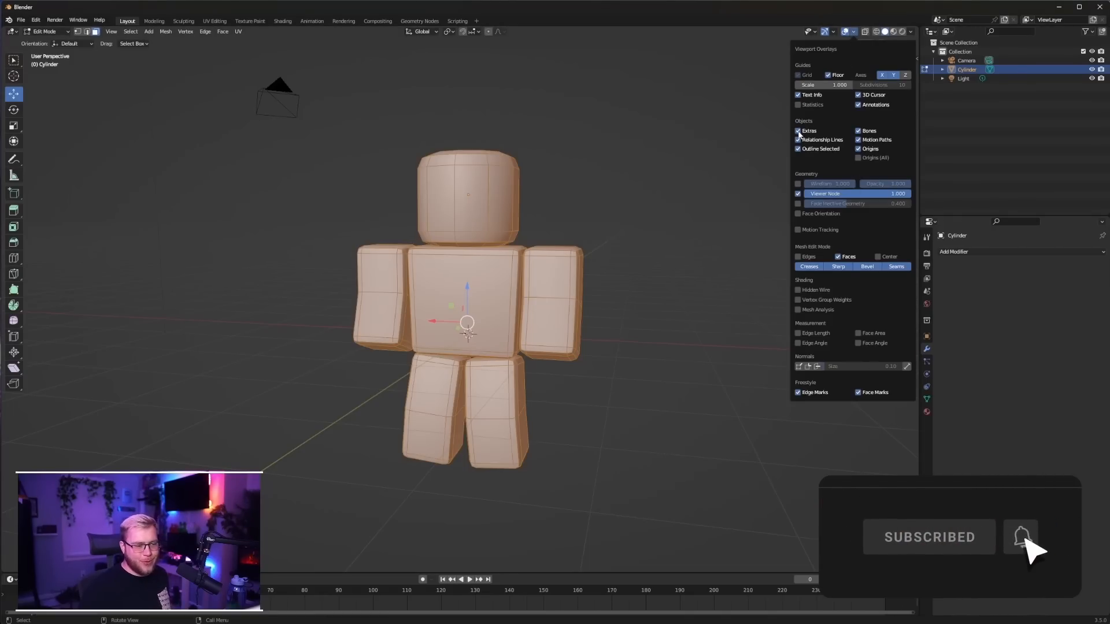
pyautogui.click(798, 104)
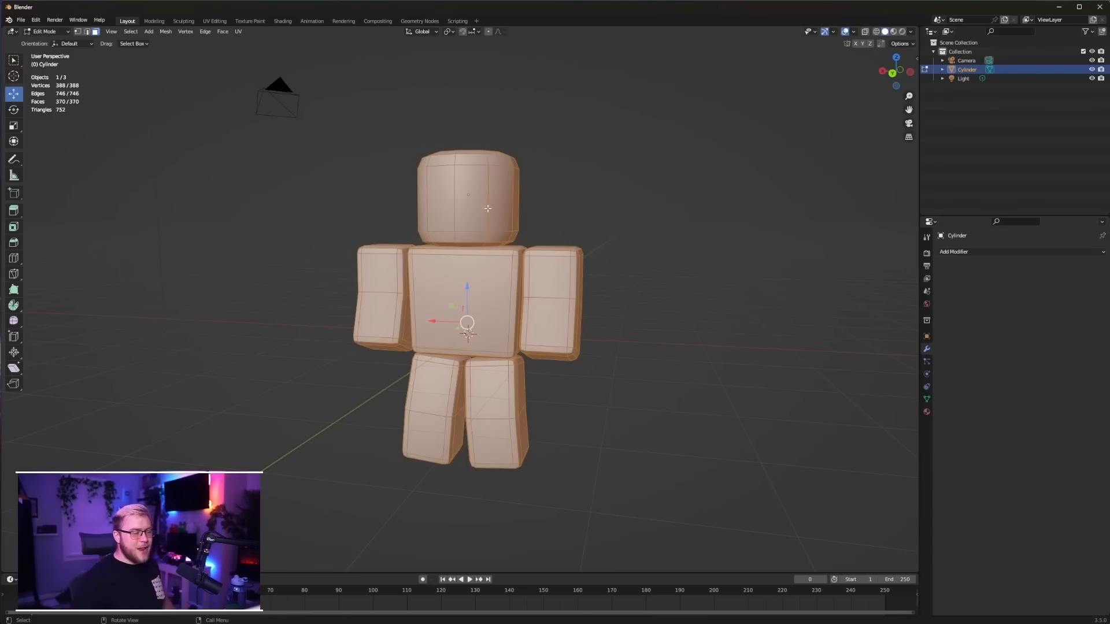
pyautogui.moveTo(621, 239); pyautogui.dragTo(593, 259, button='middle')
pyautogui.press('Tab')
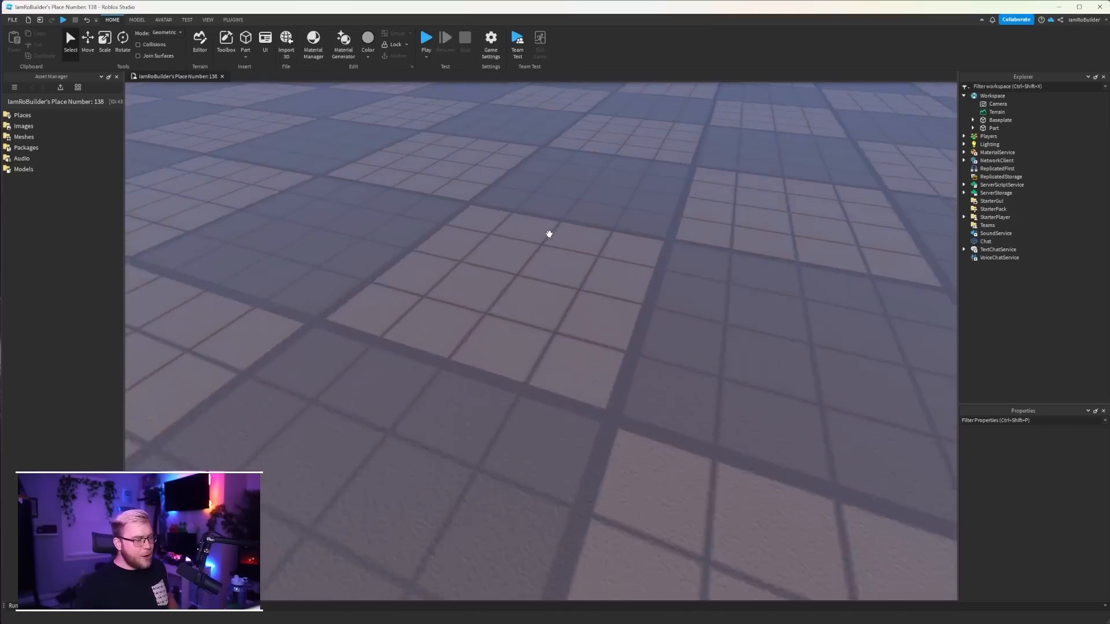
pyautogui.scroll(-5, 547, 233)
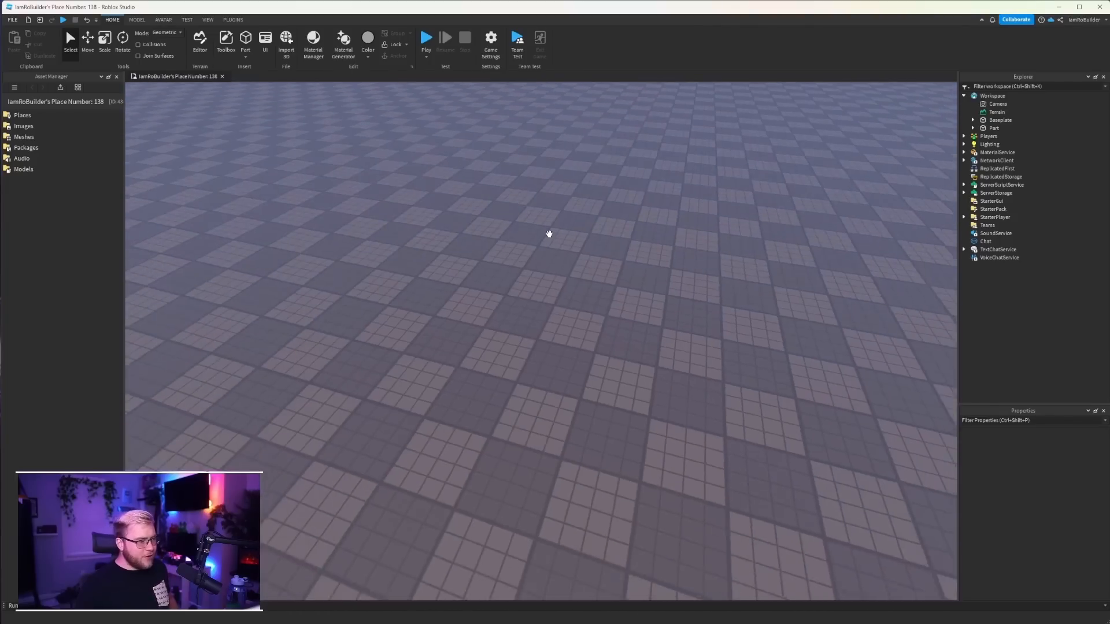
# Switch to Roblox Studio, generate an R6 masculine rig of your own avatar with the Rig Builder, and focus the view on it
pyautogui.click(163, 19)
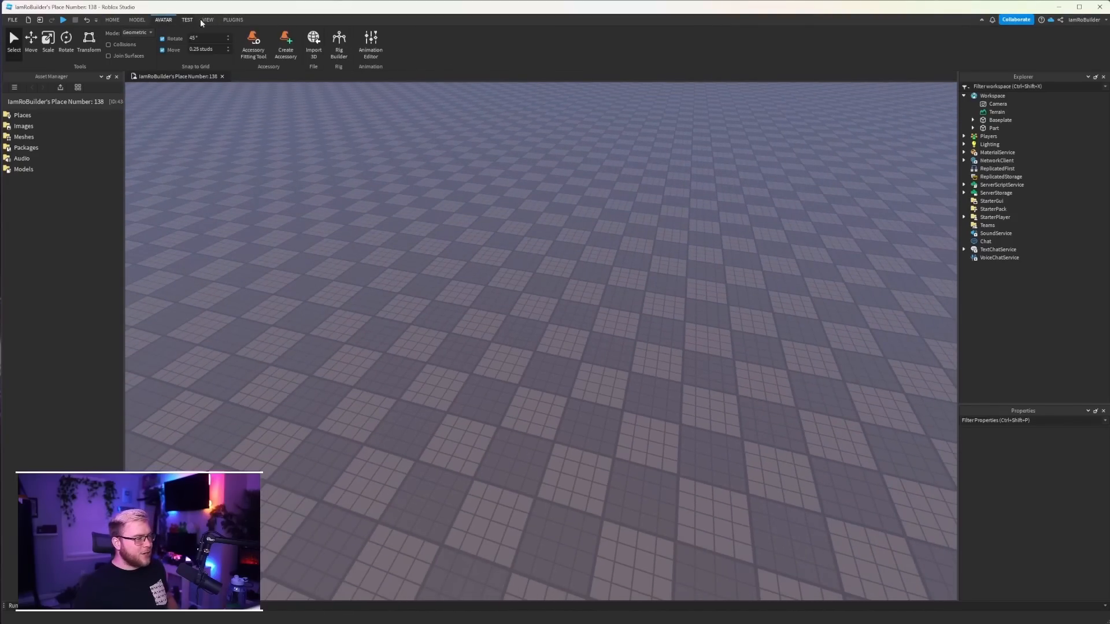
pyautogui.click(339, 41)
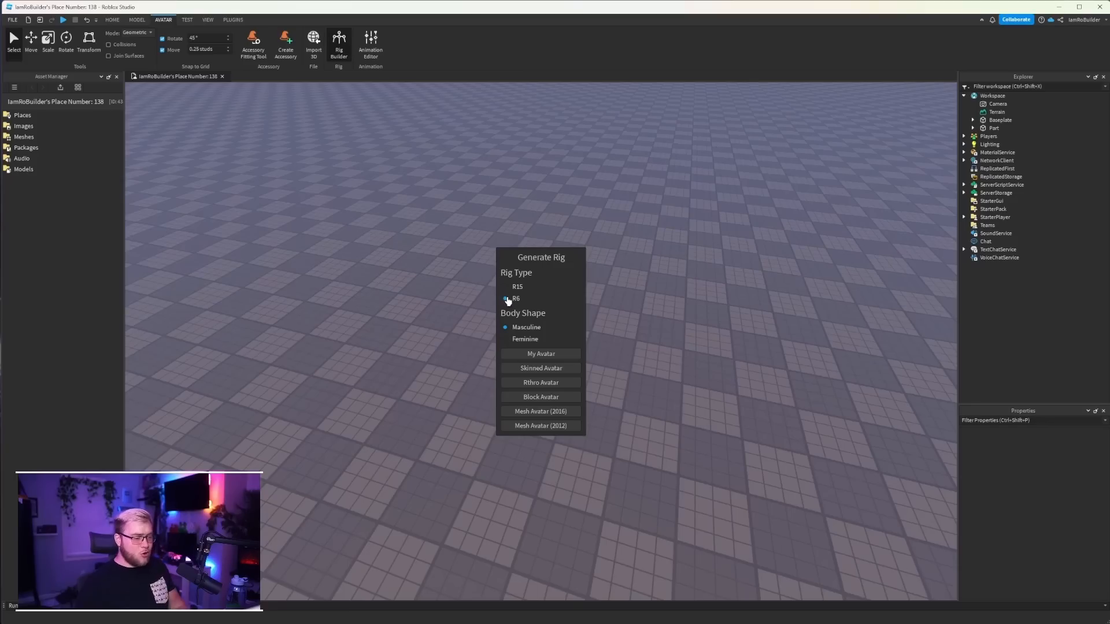
pyautogui.click(544, 354)
pyautogui.press('f')
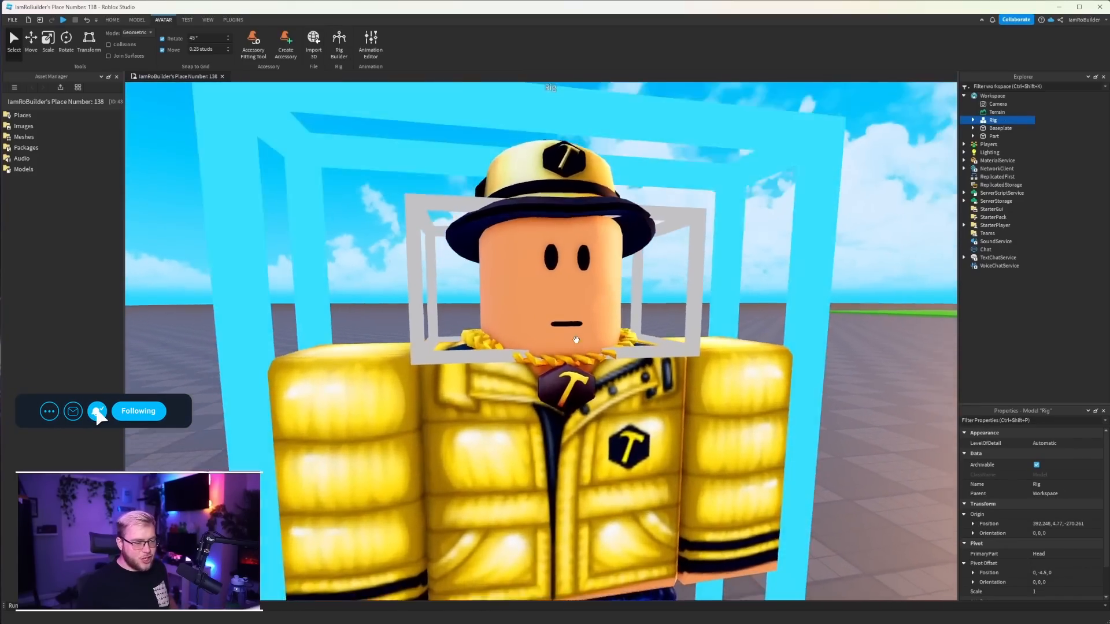
pyautogui.moveTo(576, 340); pyautogui.dragTo(577, 340, button='right')
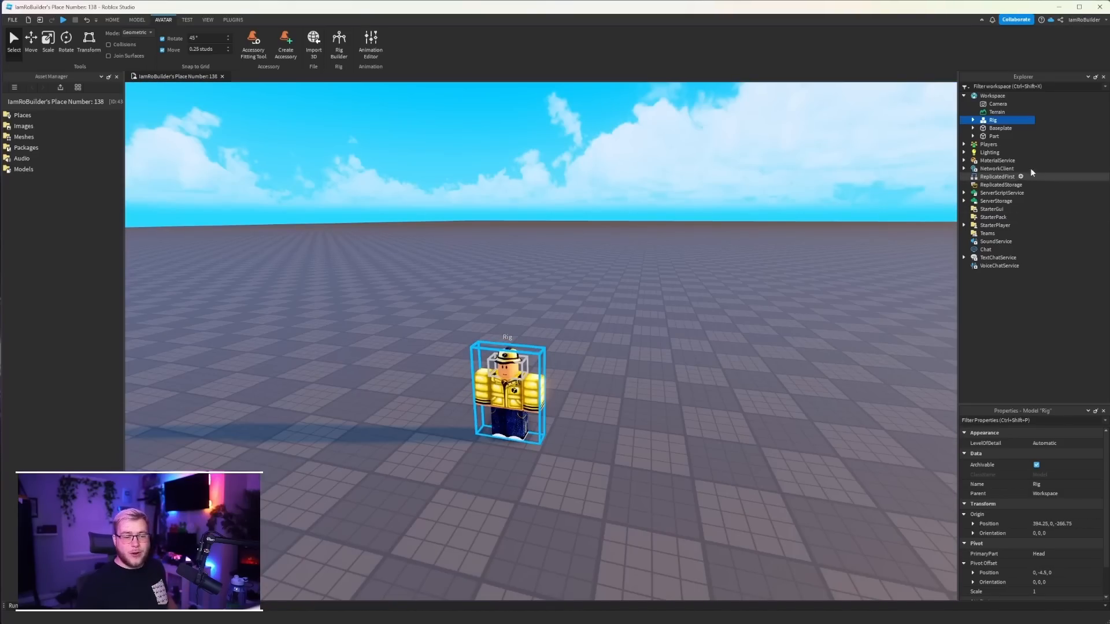
# Export the avatar Rig from the Workspace to disk
pyautogui.rightClick(990, 121)
pyautogui.click(1020, 435)
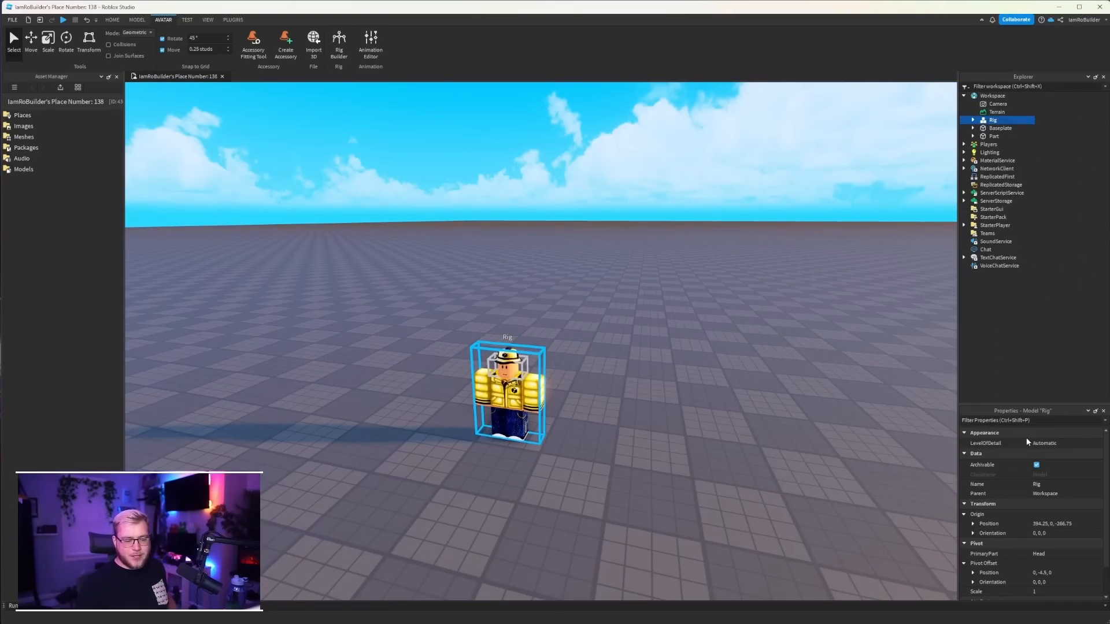
pyautogui.click(37, 203)
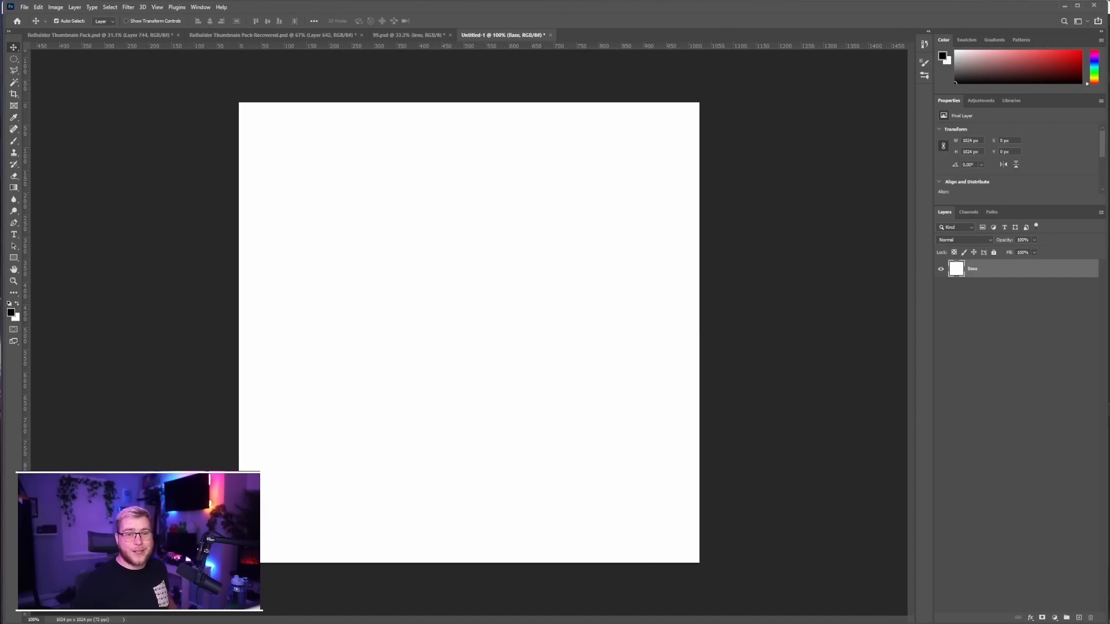
# Switch to Photoshop, place the Handle21_diff.png texture in the 1024 x 1024 px Untitled-1 document, and align it with the canvas's top edge
pyautogui.moveTo(243, 300); pyautogui.dragTo(473, 253)
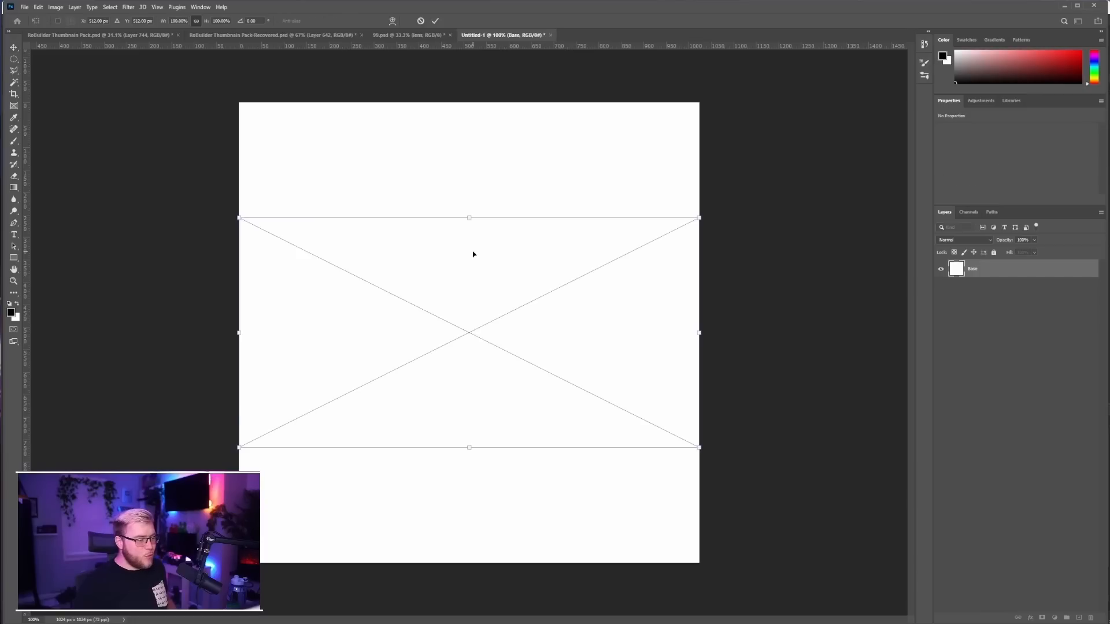
pyautogui.press('Return')
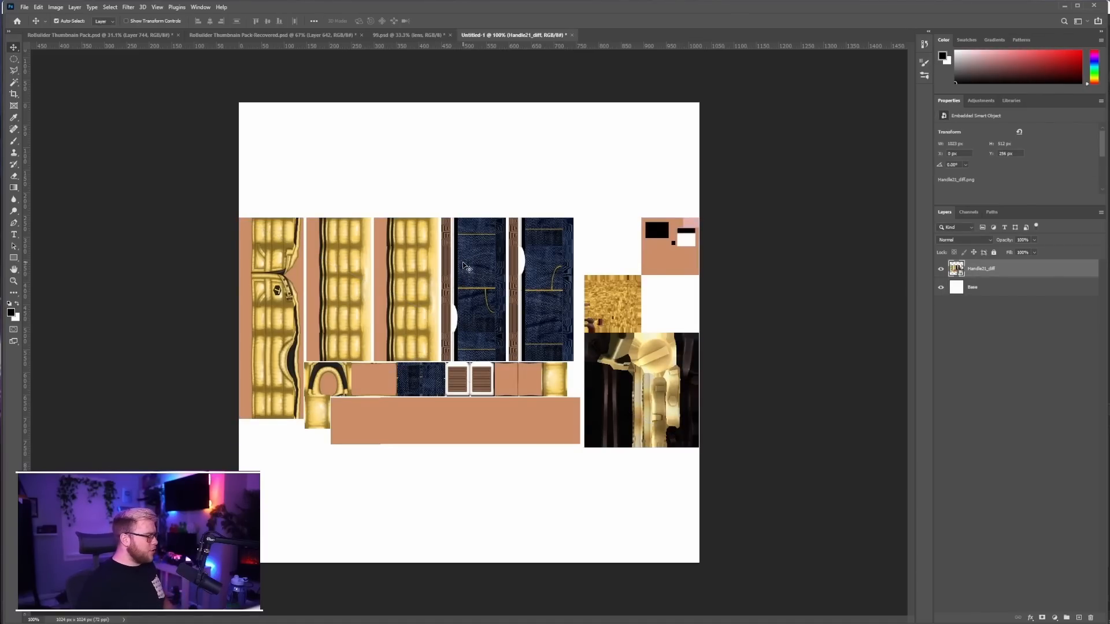
pyautogui.moveTo(481, 276); pyautogui.dragTo(479, 164)
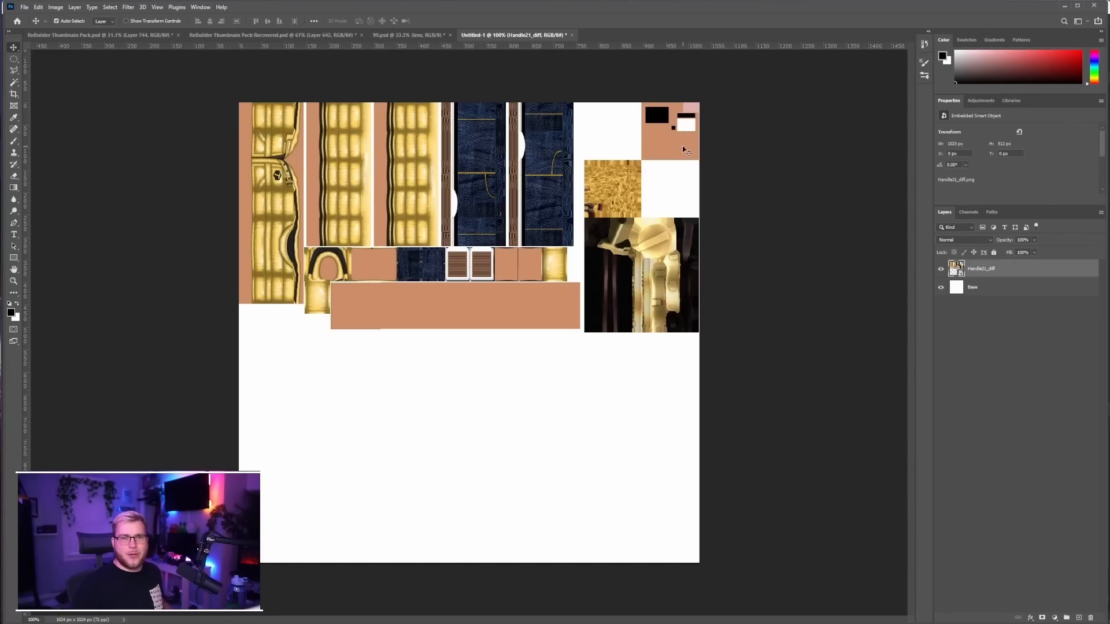
# Set the foreground colour to the skin tone sampled from the face area of the avatar texture
pyautogui.keyDown('alt'); pyautogui.scroll(1, 679, 183); pyautogui.keyUp('alt')
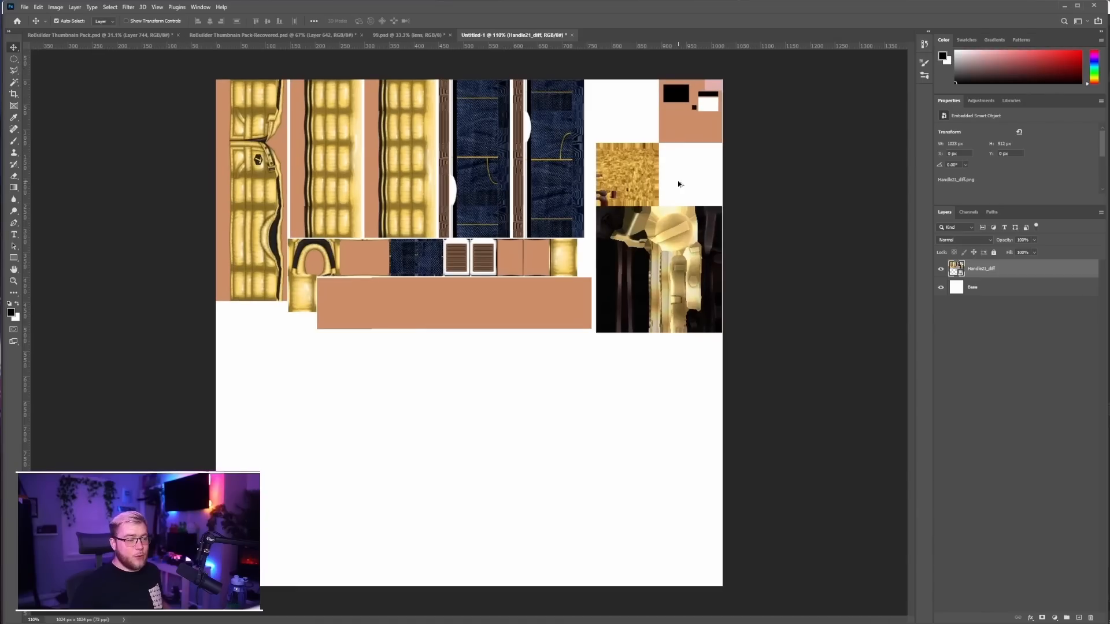
pyautogui.keyDown('alt'); pyautogui.scroll(-1, 678, 183); pyautogui.keyUp('alt')
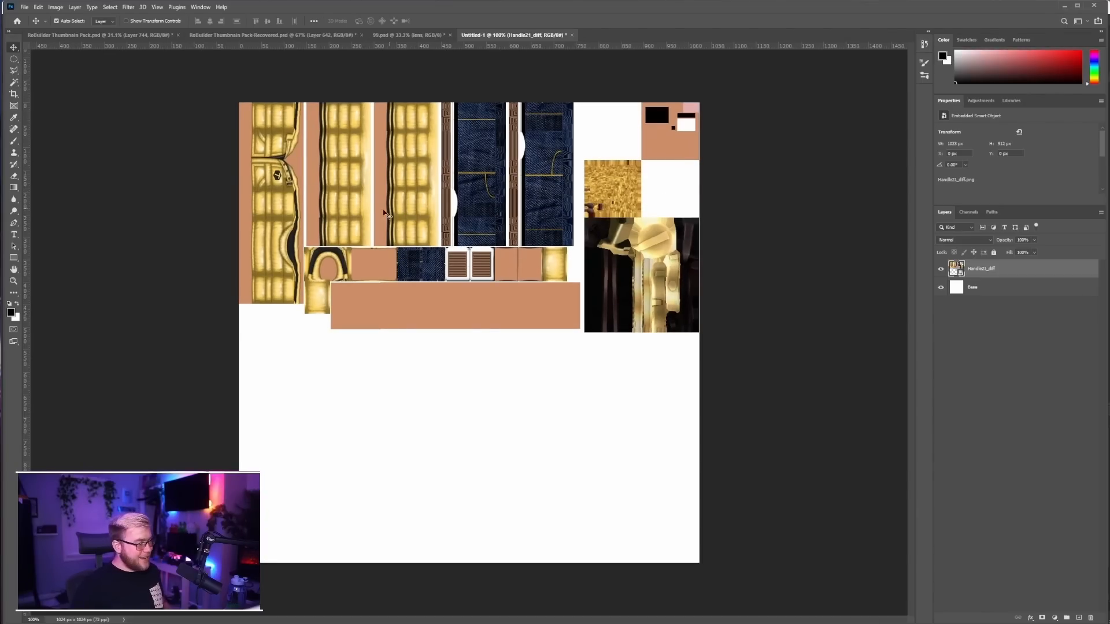
pyautogui.click(11, 314)
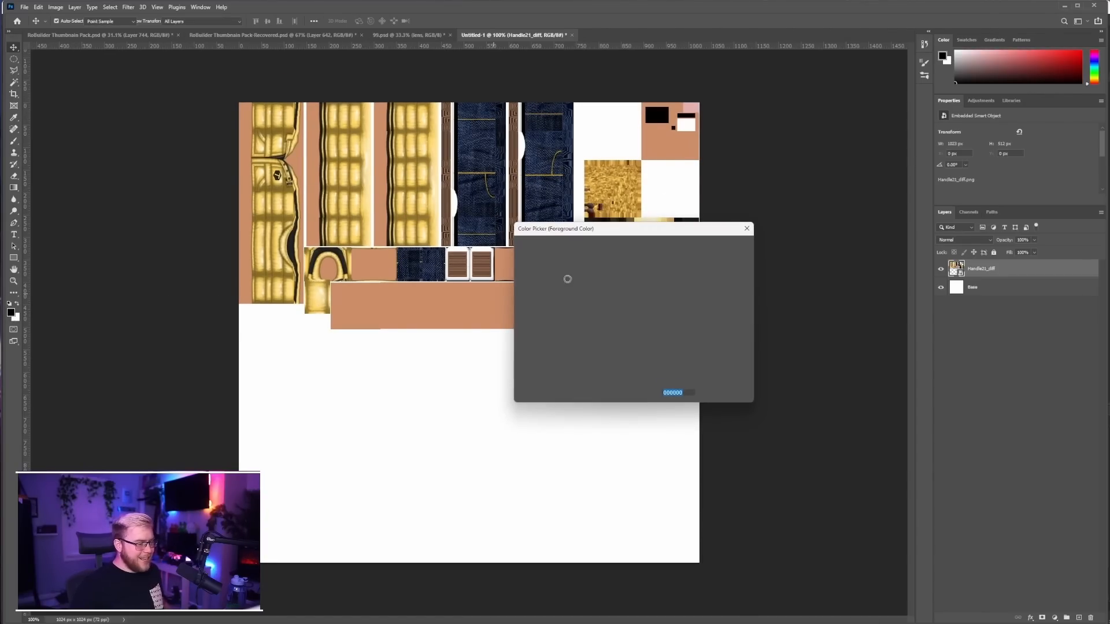
pyautogui.click(660, 139)
pyautogui.click(723, 247)
pyautogui.press('v')
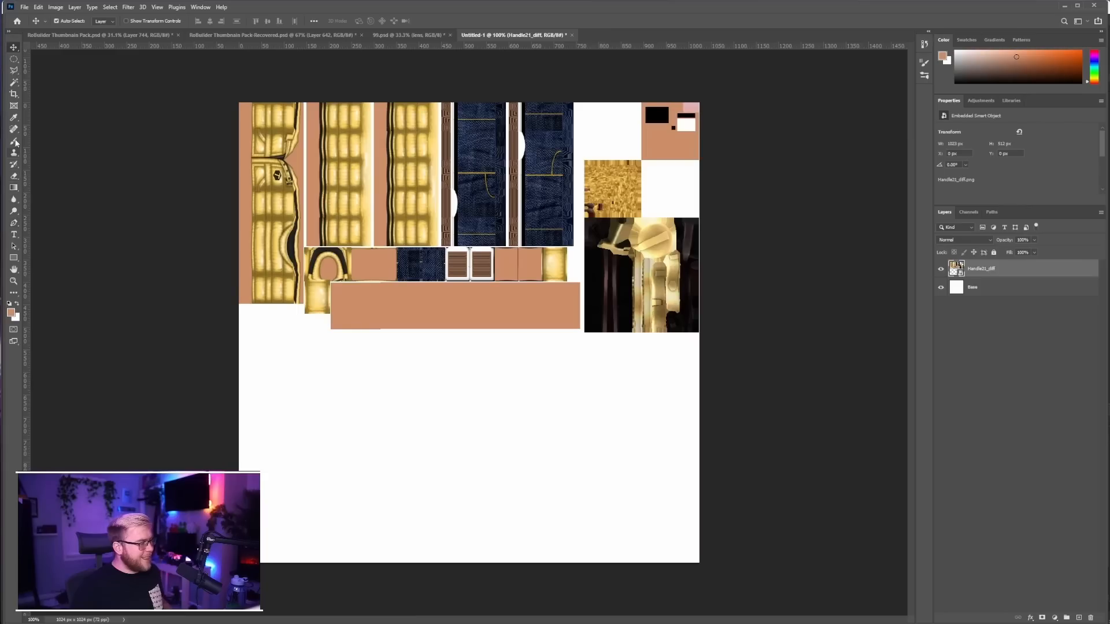
# Paint over the old face features on a new layer with a hard 29 px brush in the skin tone
pyautogui.click(14, 141)
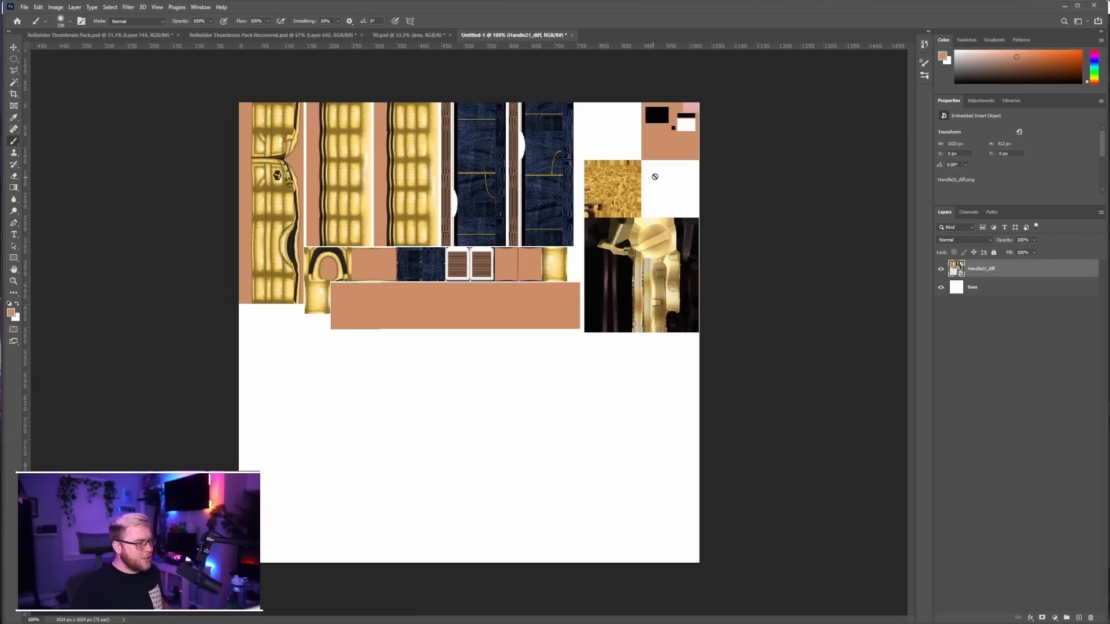
pyautogui.click(1079, 618)
pyautogui.click(65, 21)
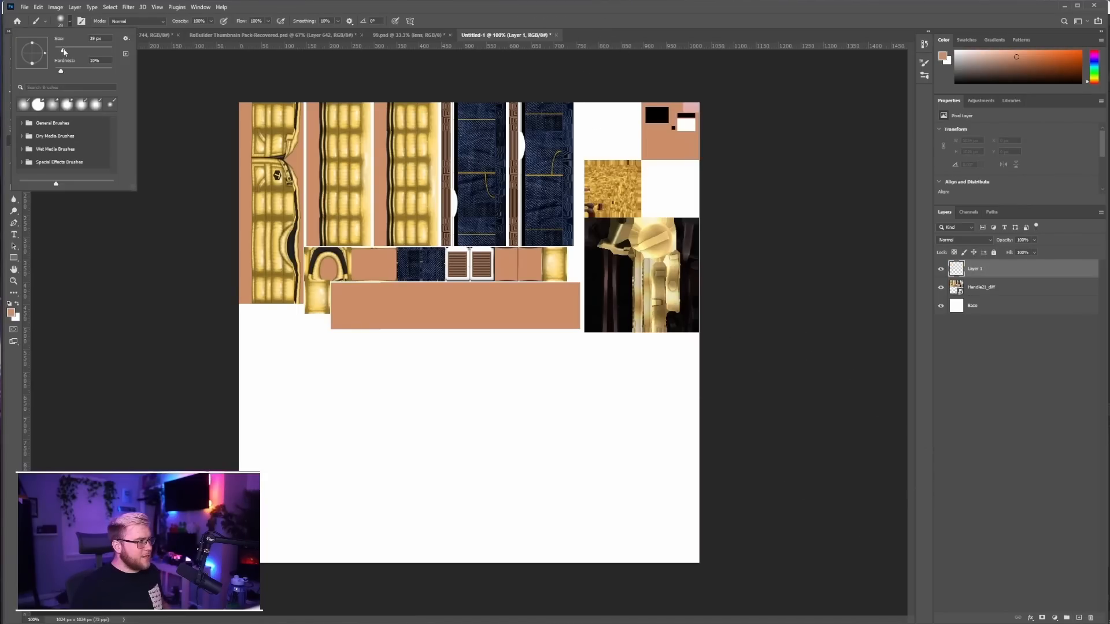
pyautogui.click(64, 51)
pyautogui.moveTo(61, 71); pyautogui.dragTo(144, 74)
pyautogui.click(686, 125)
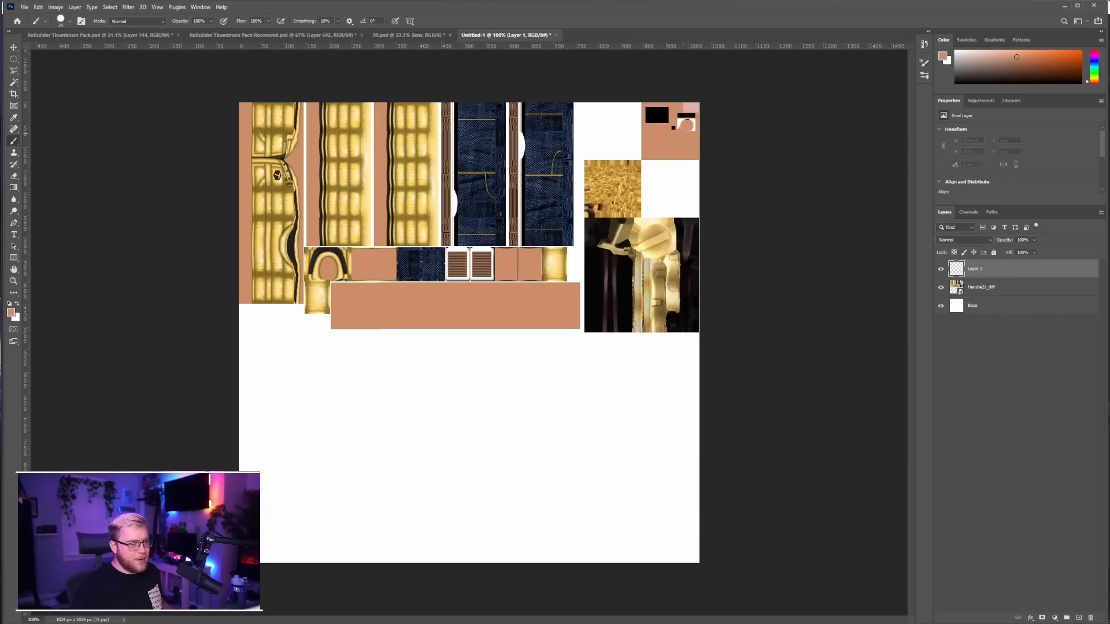
pyautogui.moveTo(686, 125); pyautogui.dragTo(697, 105)
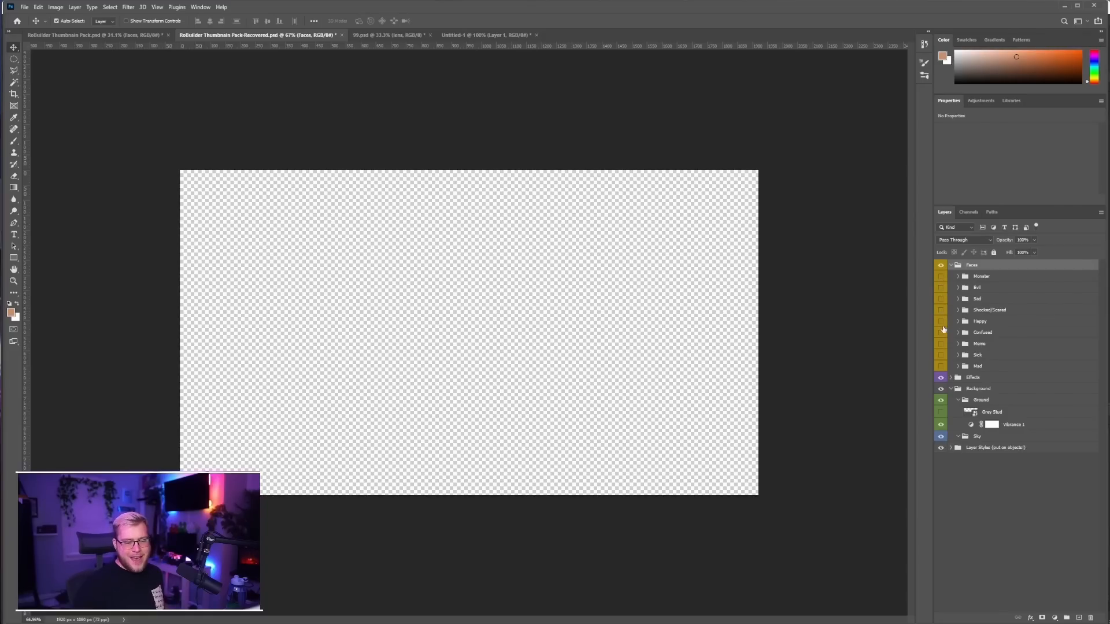
# Isolate a wide open-mouthed smile from the Happy group in RoBuilder Thumbnails Pack-Recovered.psd and place it on the texture's face square at about 75 by 91 px
pyautogui.click(941, 321)
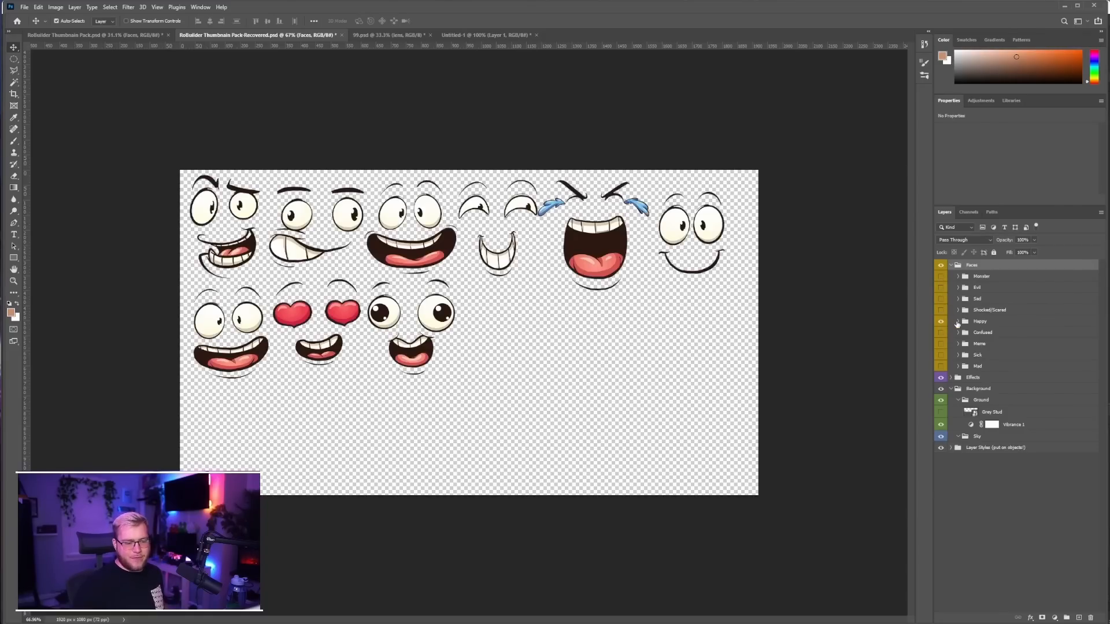
pyautogui.click(241, 321)
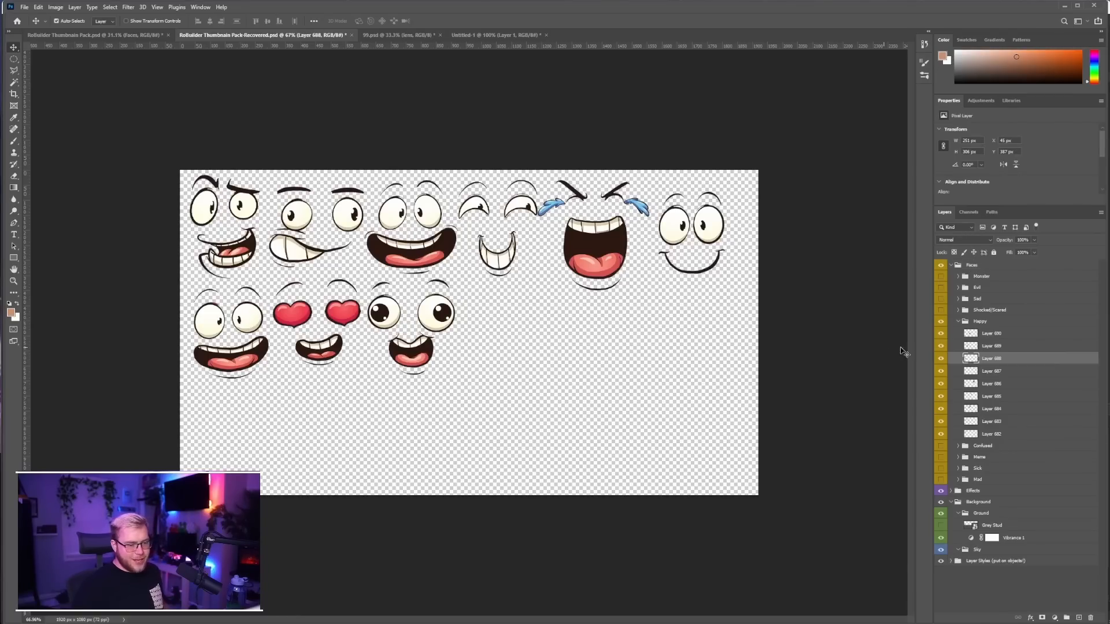
pyautogui.moveTo(940, 372); pyautogui.dragTo(942, 435)
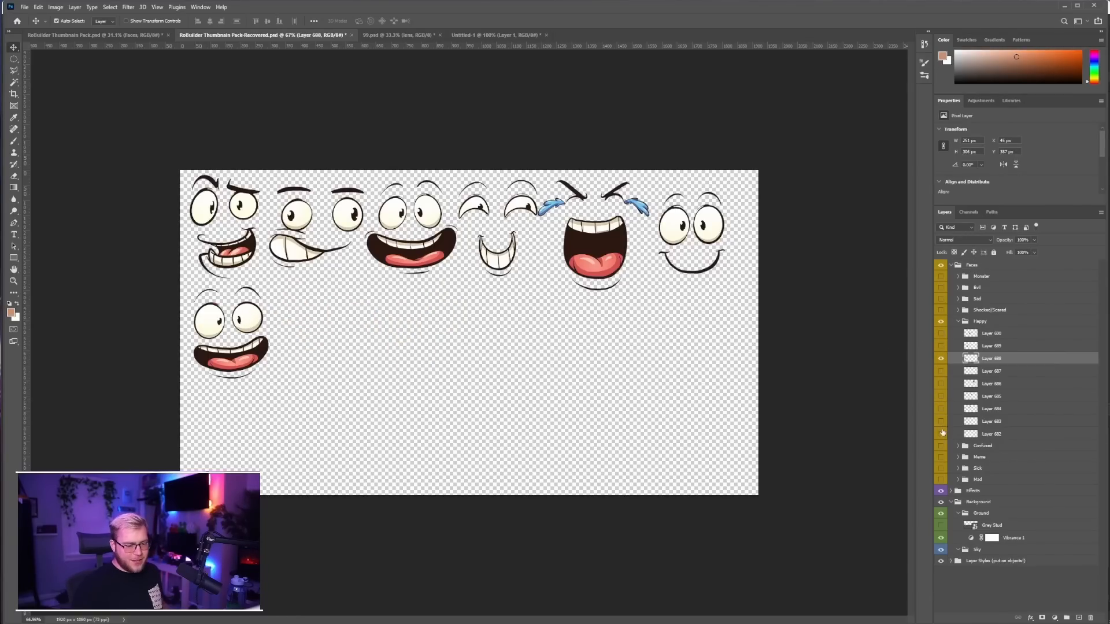
pyautogui.moveTo(255, 284); pyautogui.dragTo(672, 139)
pyautogui.press('Return')
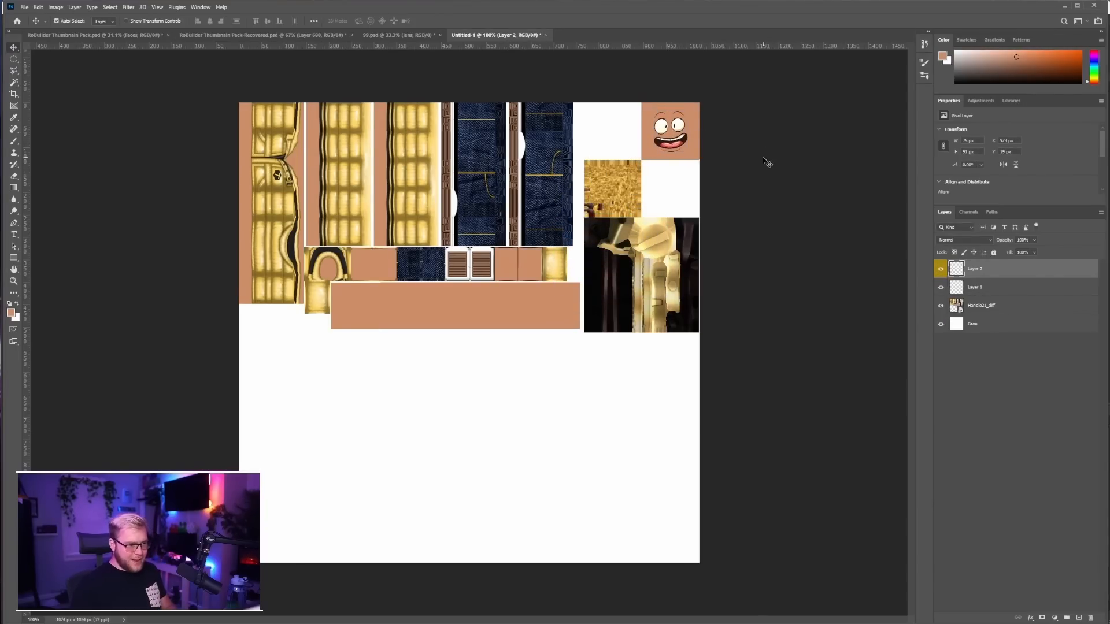
# Copy the gold hair square from Handle21_diff to a new layer and fit it into the canvas's bottom-right corner at about 305 by 305 px
pyautogui.click(641, 205)
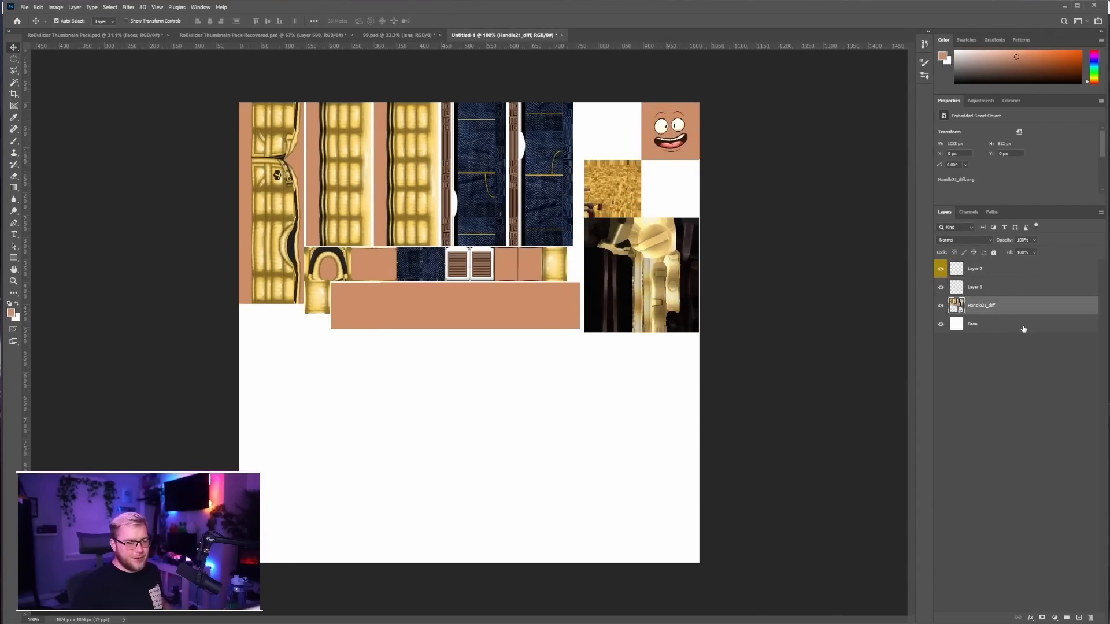
pyautogui.click(14, 59)
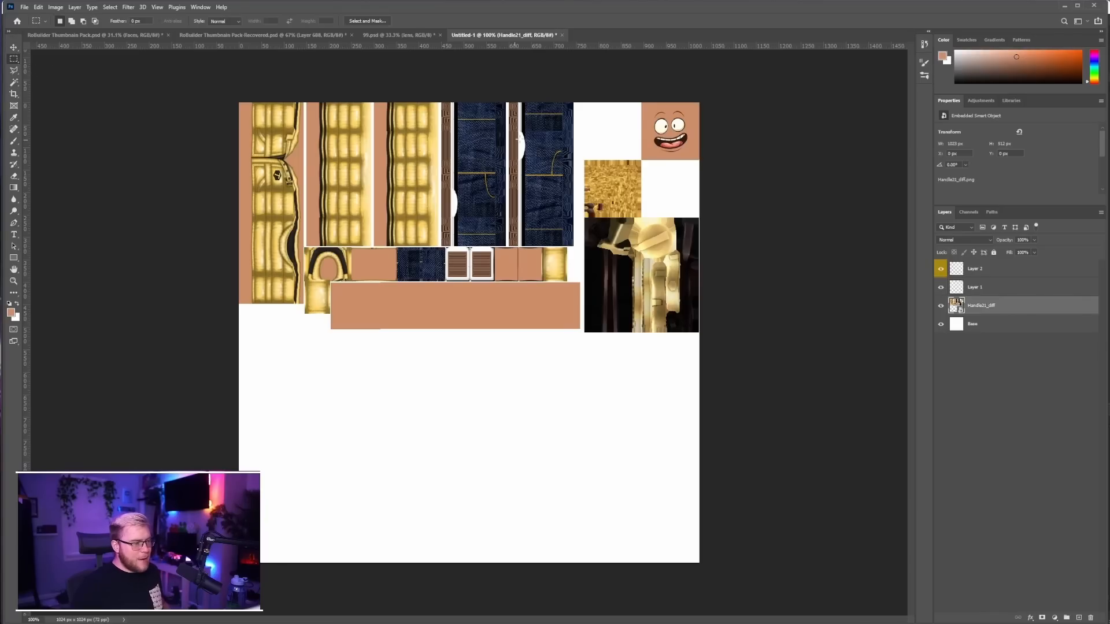
pyautogui.moveTo(584, 160); pyautogui.dragTo(620, 262)
pyautogui.hotkey('ctrl', 'j')
pyautogui.hotkey('ctrl', 't')
pyautogui.moveTo(626, 355); pyautogui.dragTo(619, 473)
pyautogui.press('Return')
pyautogui.hotkey('ctrl', 't')
pyautogui.moveTo(609, 376); pyautogui.dragTo(608, 422)
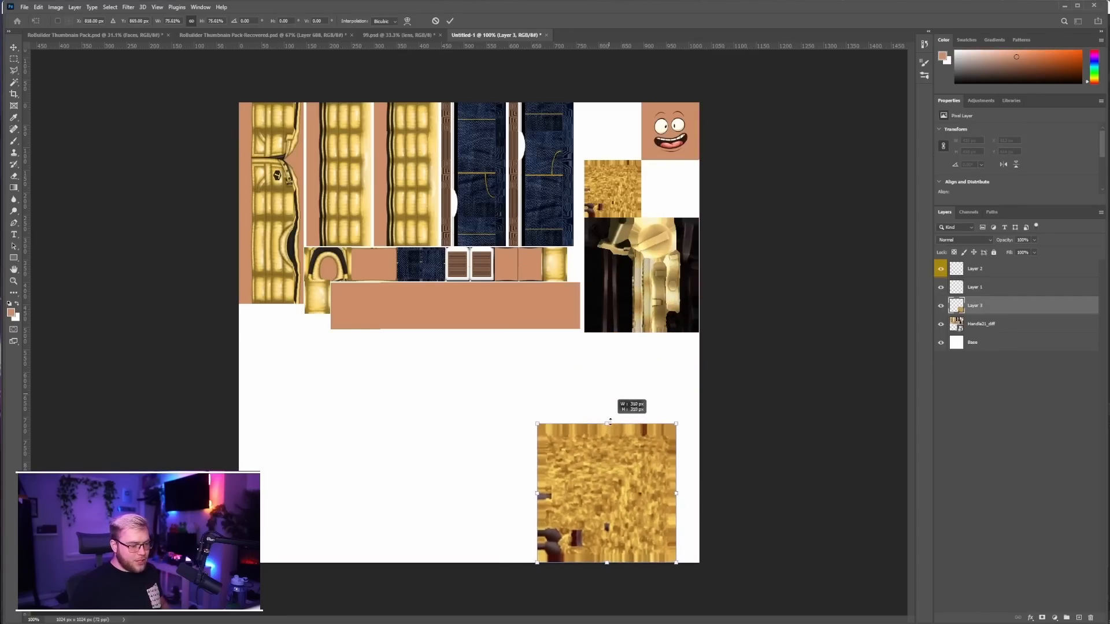
pyautogui.press('Return')
pyautogui.moveTo(624, 500); pyautogui.dragTo(649, 505)
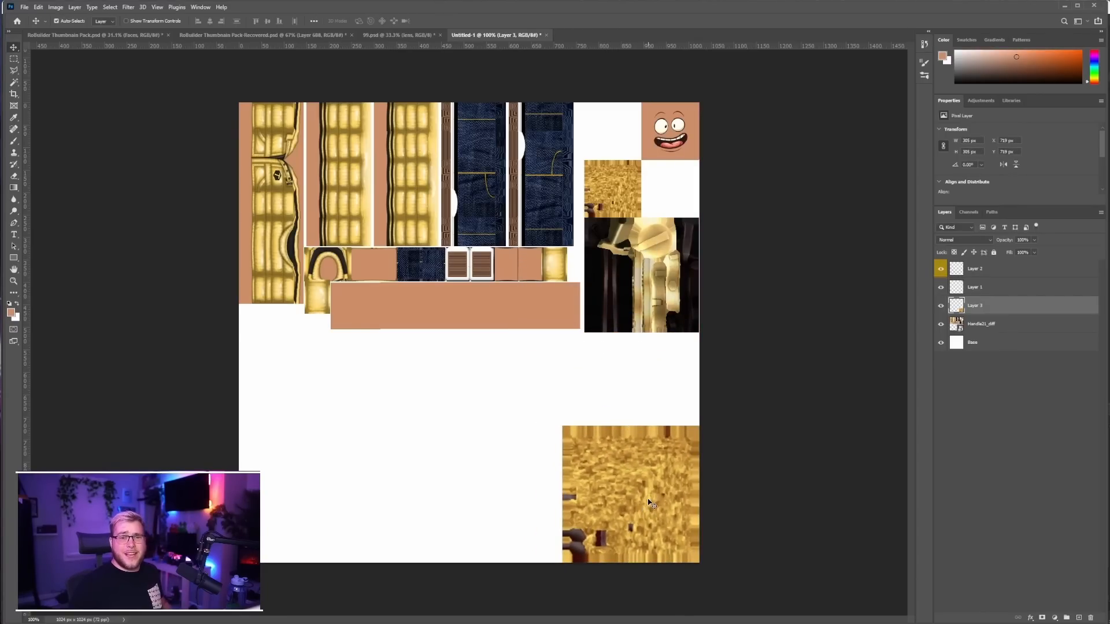
# Copy the black-and-gold accessory square from Handle21_diff to a new layer and fit it beside the enlarged hair square at about 301 by 305 px
pyautogui.click(664, 296)
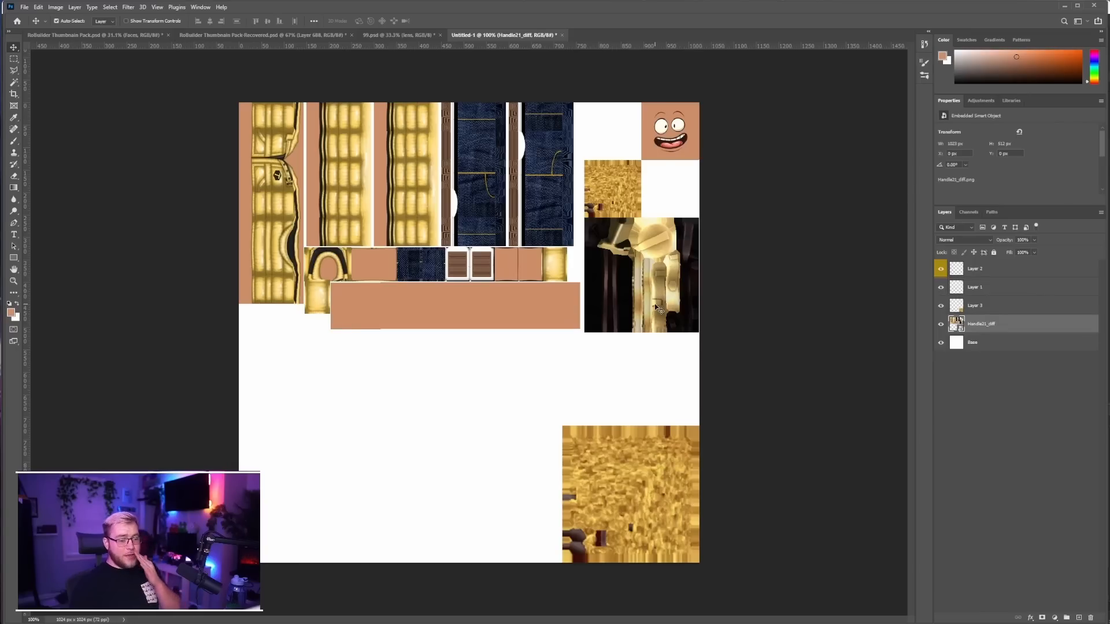
pyautogui.press('m')
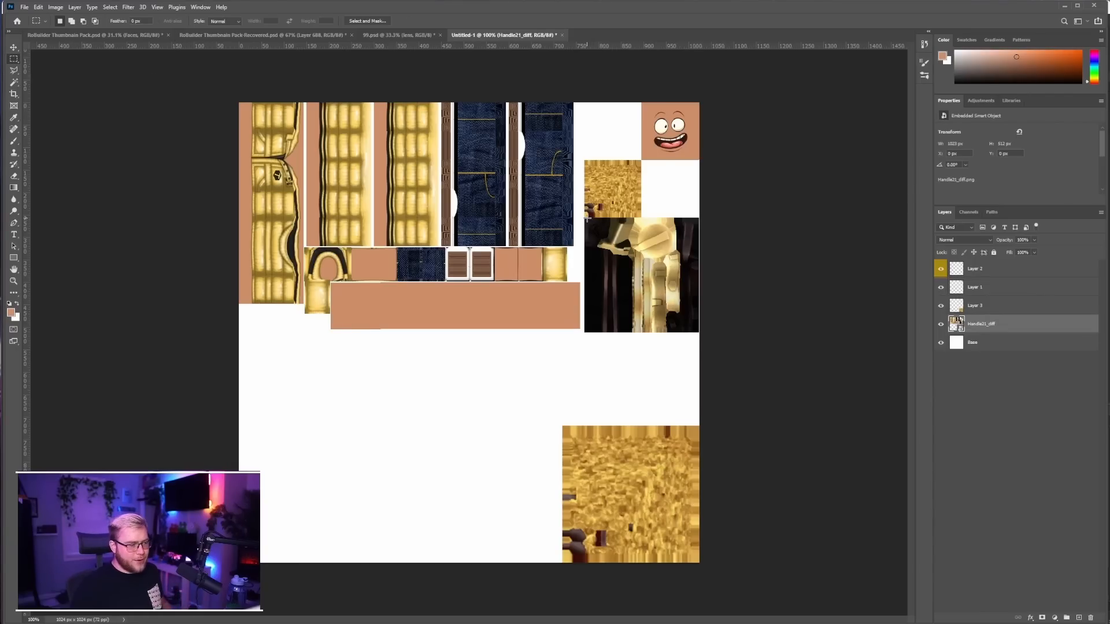
pyautogui.hotkey('ctrl', 'v')
pyautogui.hotkey('ctrl', 't')
pyautogui.moveTo(508, 447); pyautogui.dragTo(507, 426)
pyautogui.press('Return')
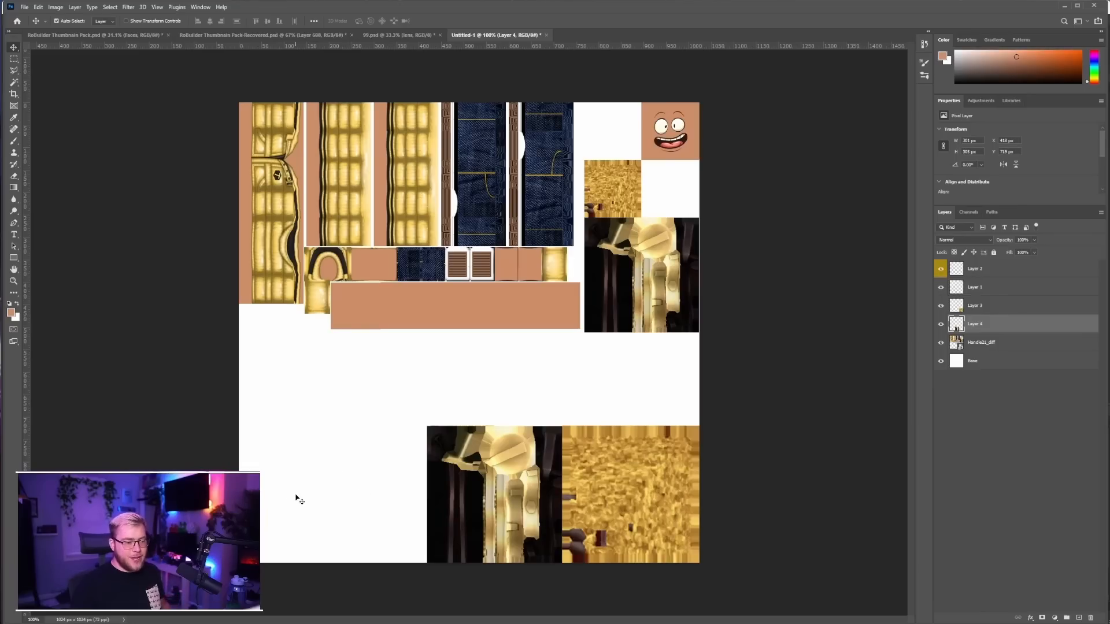
# Delete the original hair and black-and-gold accessory squares from the Handle21_diff layer
pyautogui.press('m')
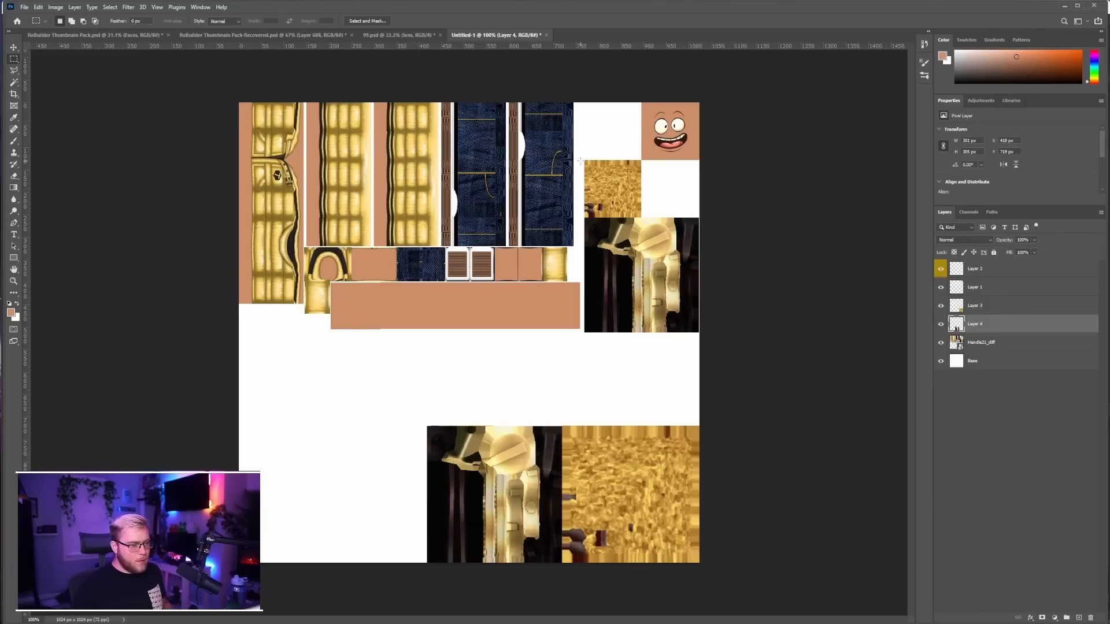
pyautogui.moveTo(581, 160); pyautogui.dragTo(716, 333)
pyautogui.press('Delete')
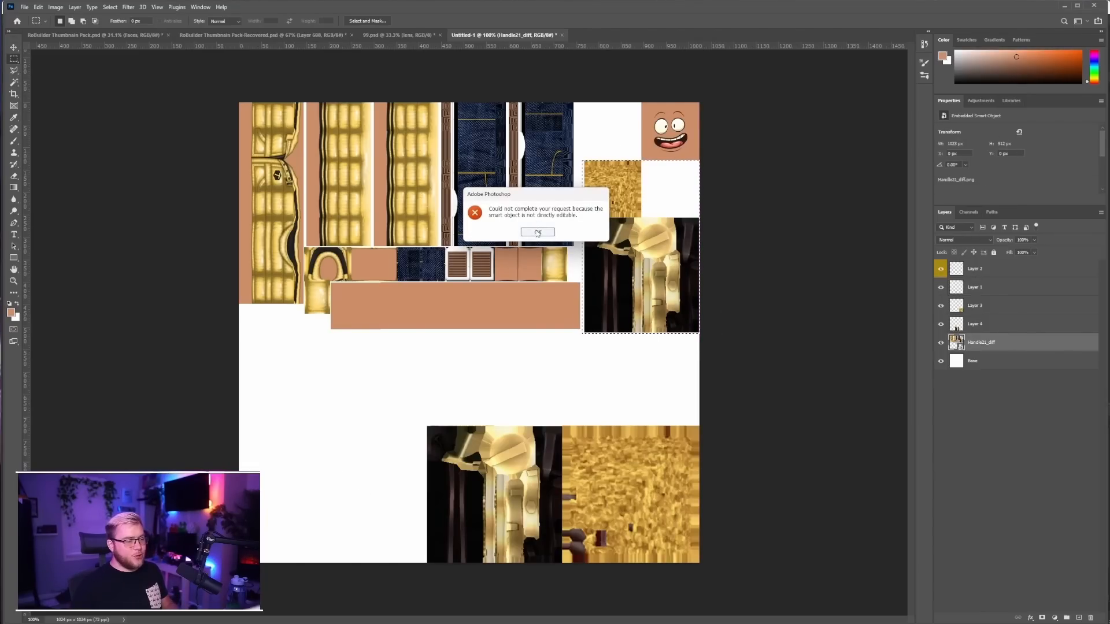
pyautogui.click(541, 232)
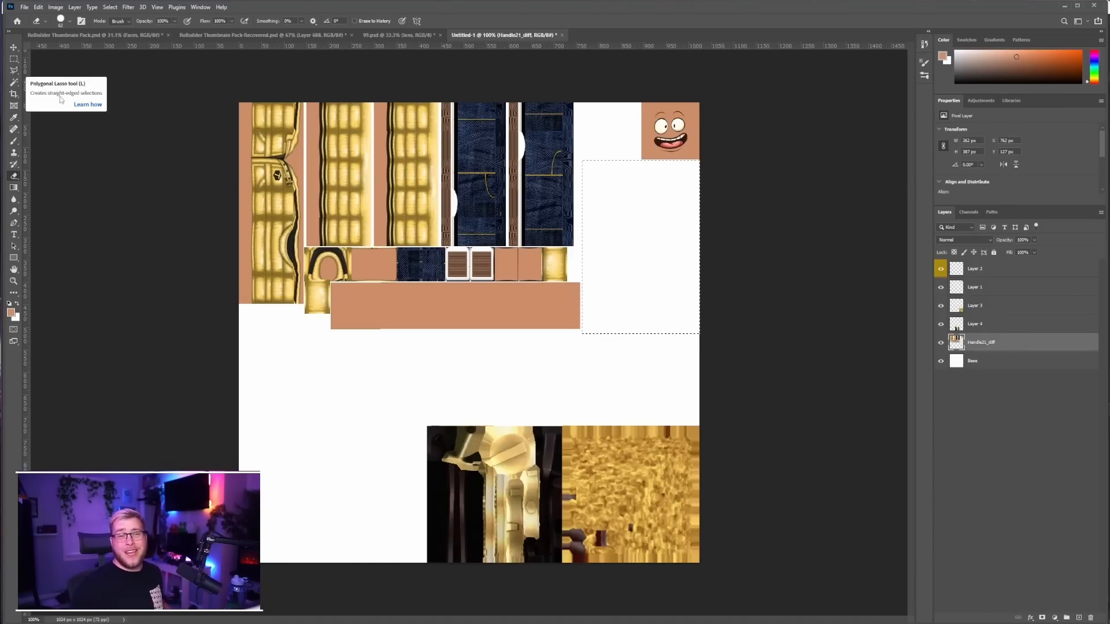
# Remove the wide skin-tone strip below the clothing pieces from Handle21_diff using the Magic Wand
pyautogui.click(17, 85)
pyautogui.click(437, 318)
pyautogui.keyDown('shift'); pyautogui.click(532, 265); pyautogui.keyUp('shift')
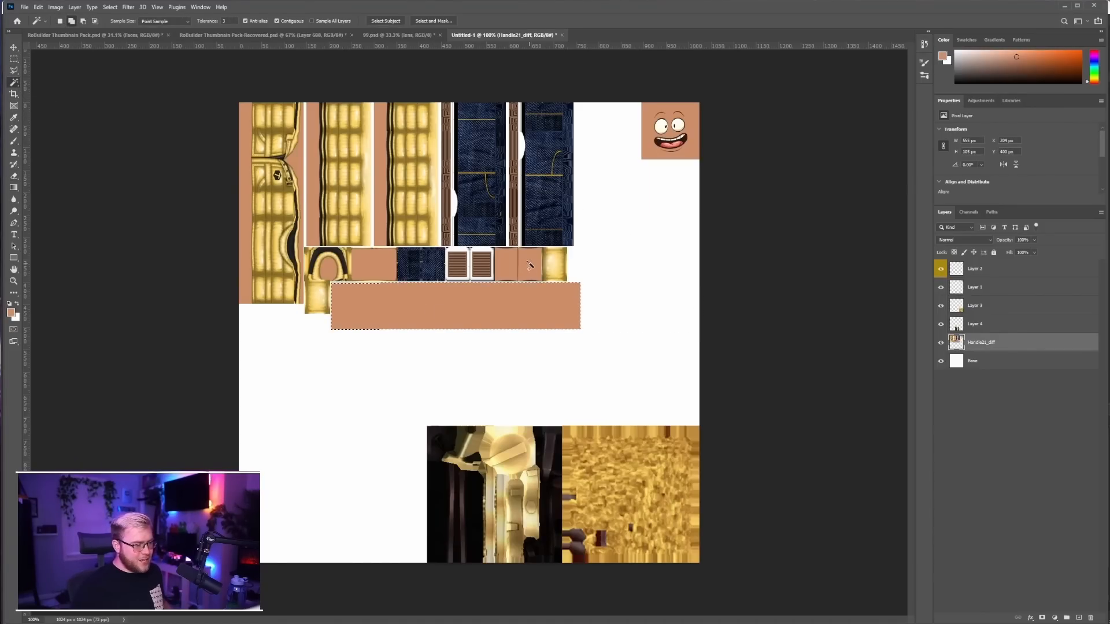
pyautogui.keyDown('shift'); pyautogui.click(511, 266); pyautogui.keyUp('shift')
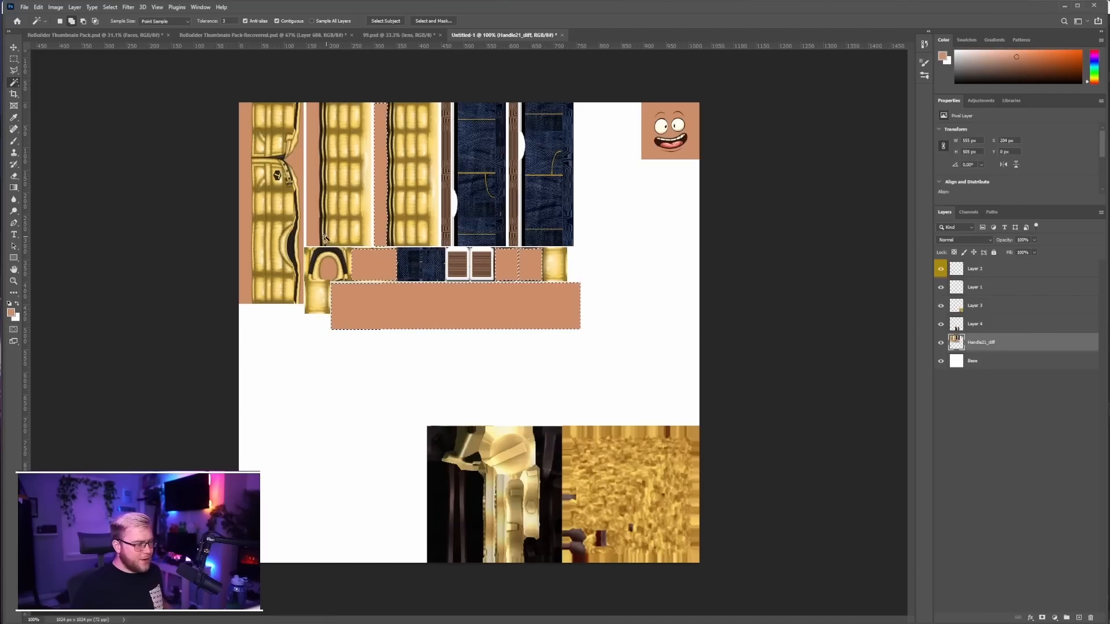
pyautogui.keyDown('shift'); pyautogui.click(382, 218); pyautogui.keyUp('shift')
pyautogui.hotkey('ctrl', 'd')
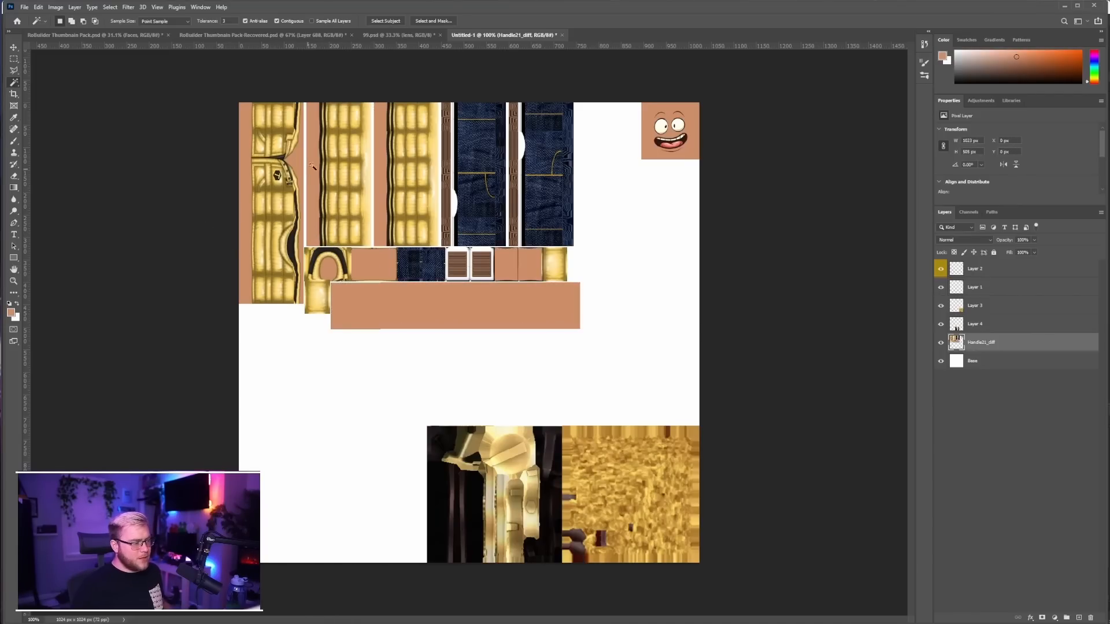
pyautogui.click(384, 301)
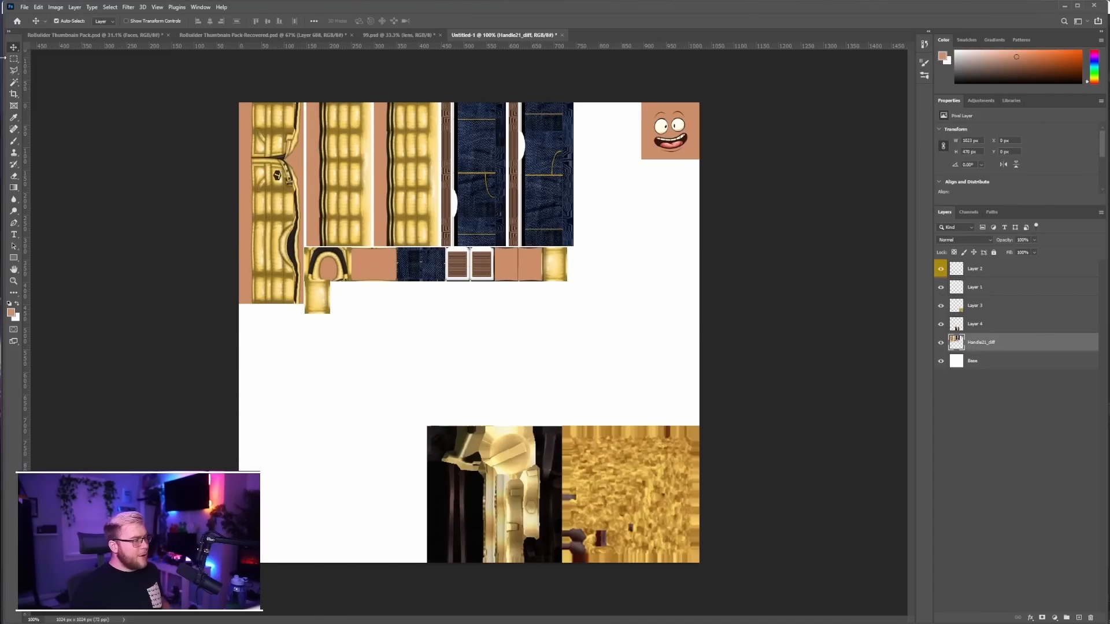
# Copy the face square from Handle21_diff to a new layer and fit it into the canvas's bottom-left corner at about 308 by 306 px
pyautogui.click(14, 59)
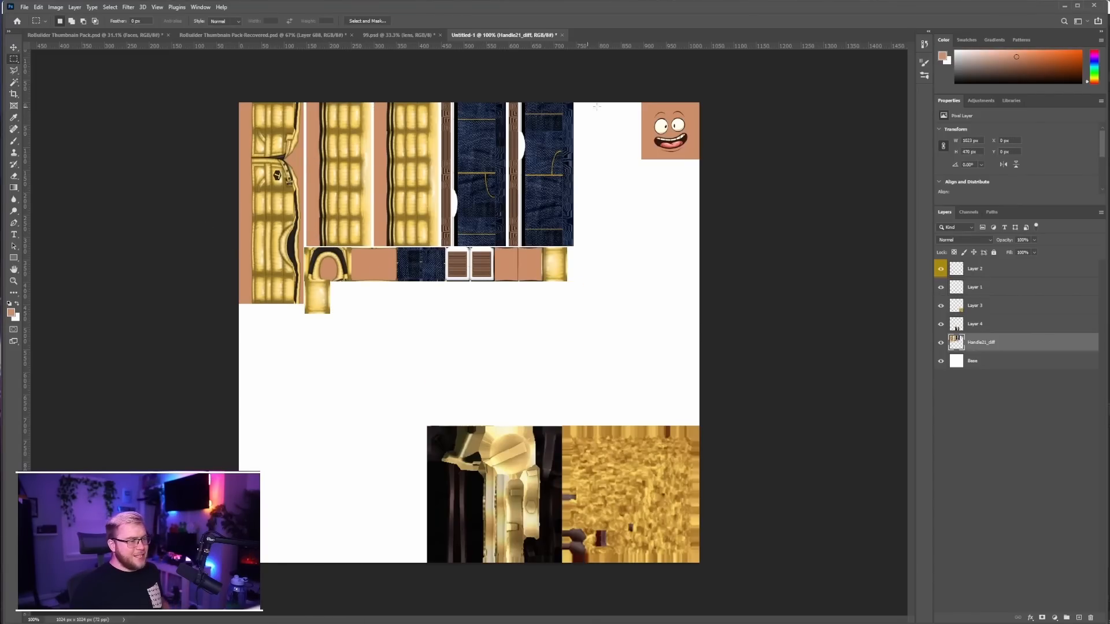
pyautogui.moveTo(628, 96); pyautogui.dragTo(726, 167)
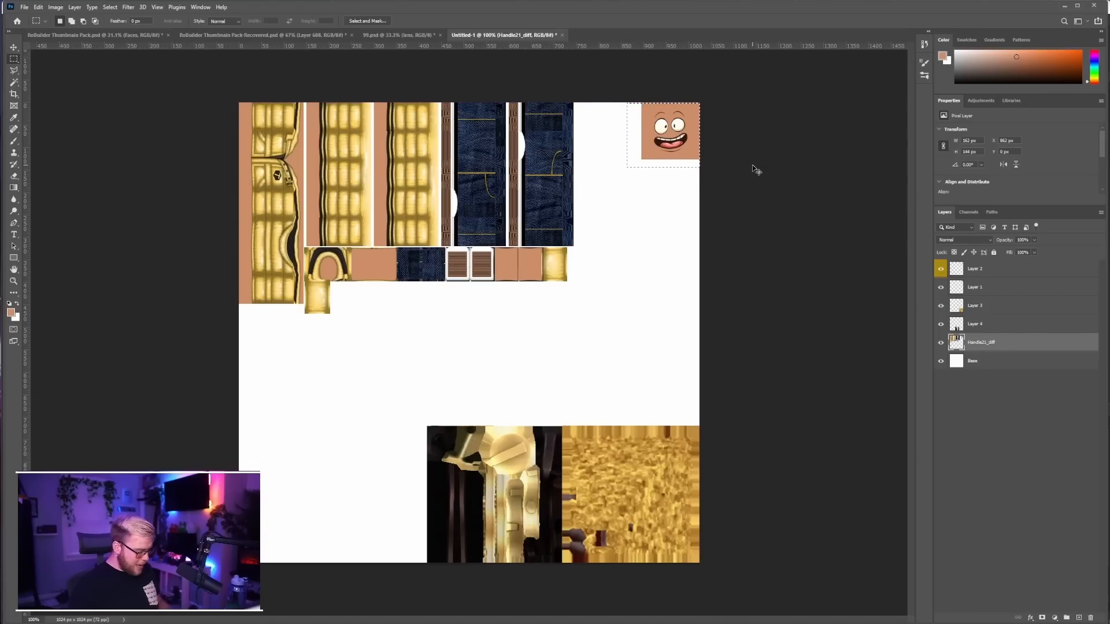
pyautogui.click(14, 47)
pyautogui.moveTo(471, 333); pyautogui.dragTo(334, 491)
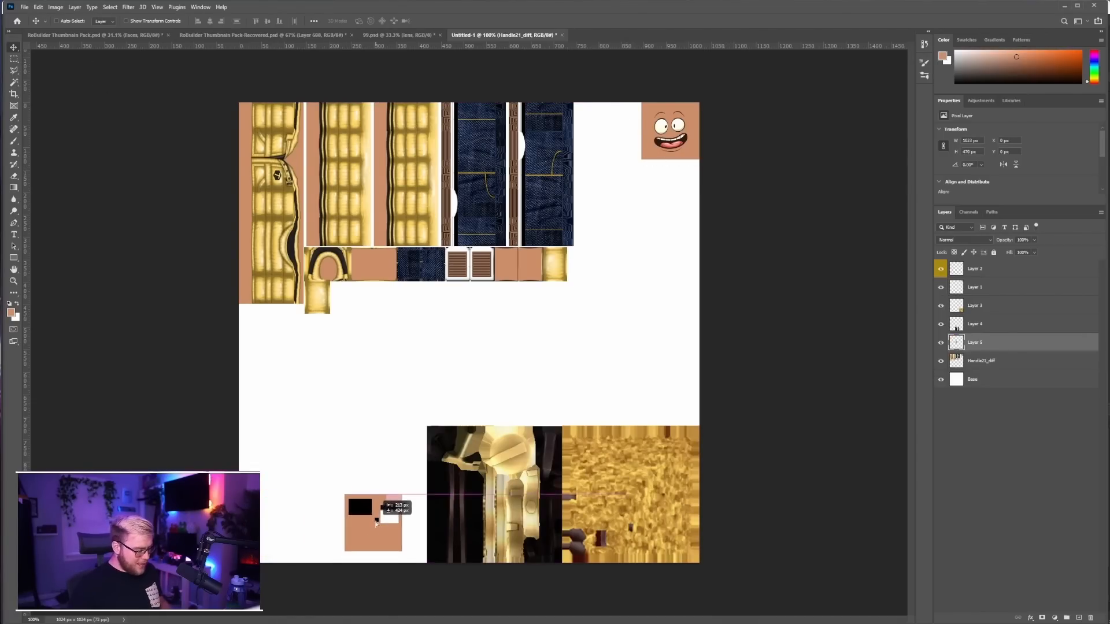
pyautogui.hotkey('ctrl', 'r')
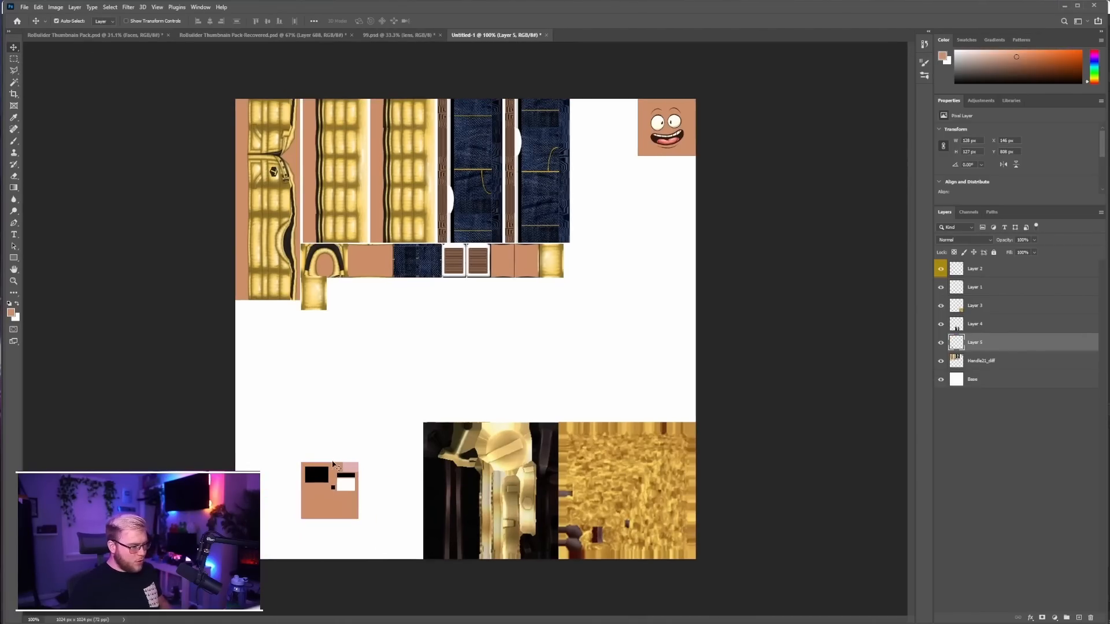
pyautogui.hotkey('ctrl', 't')
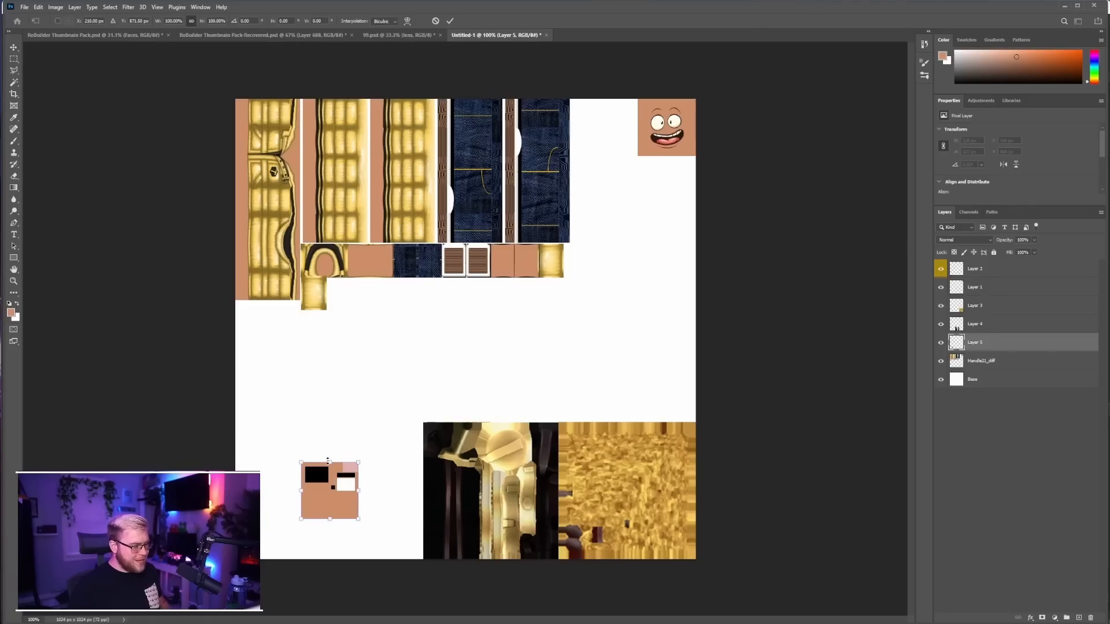
pyautogui.moveTo(329, 462); pyautogui.dragTo(299, 469)
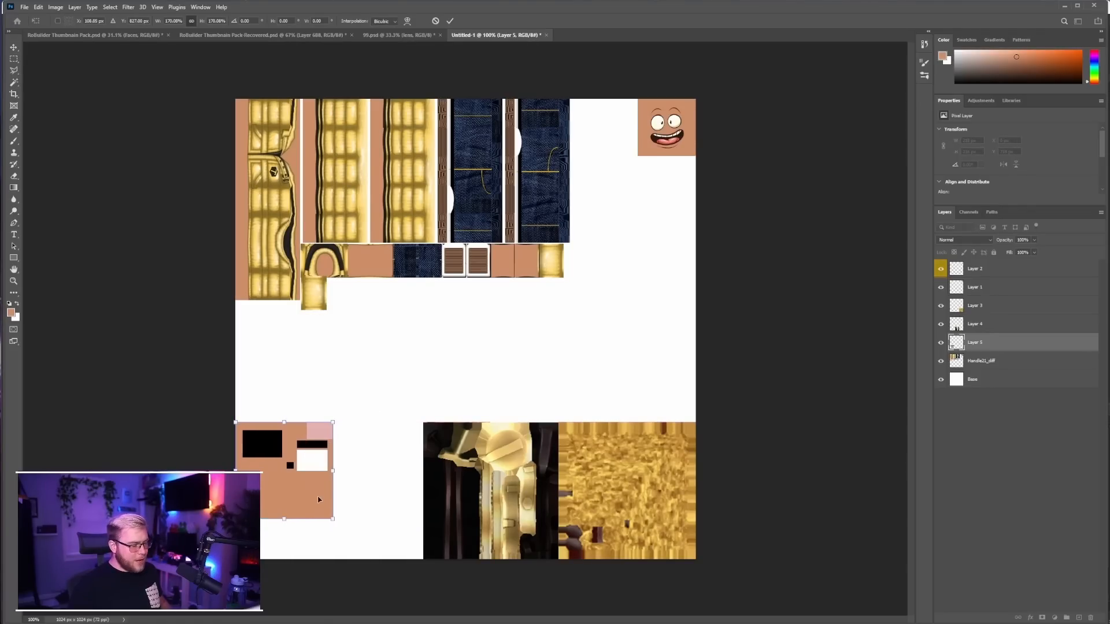
pyautogui.moveTo(334, 520); pyautogui.dragTo(374, 560)
pyautogui.press('Return')
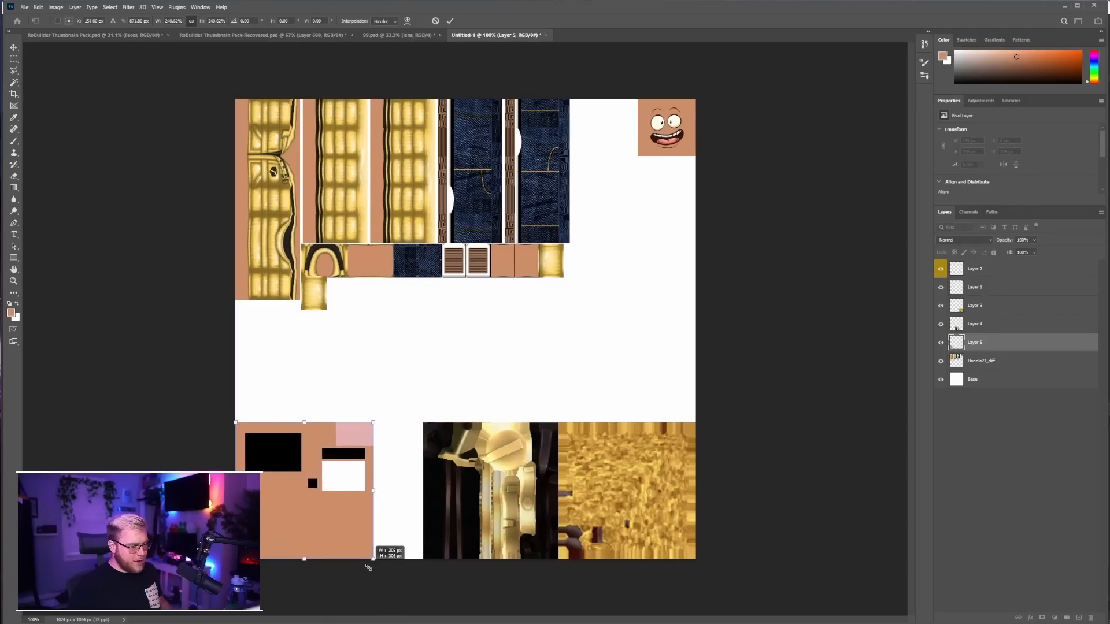
# Move the open-mouthed smile and the skin-tone paint from Layer 1 onto the enlarged face square and scale both up to fit it
pyautogui.keyDown('ctrl'); pyautogui.moveTo(658, 123); pyautogui.dragTo(305, 454); pyautogui.keyUp('ctrl')
pyautogui.hotkey('ctrl', 't')
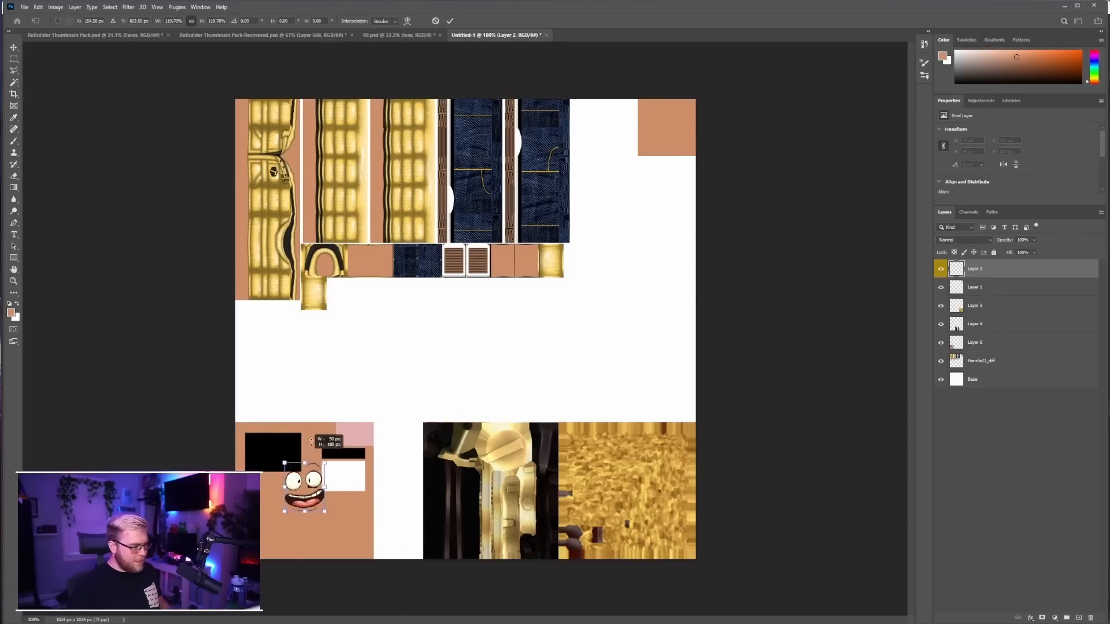
pyautogui.moveTo(305, 455); pyautogui.dragTo(305, 408)
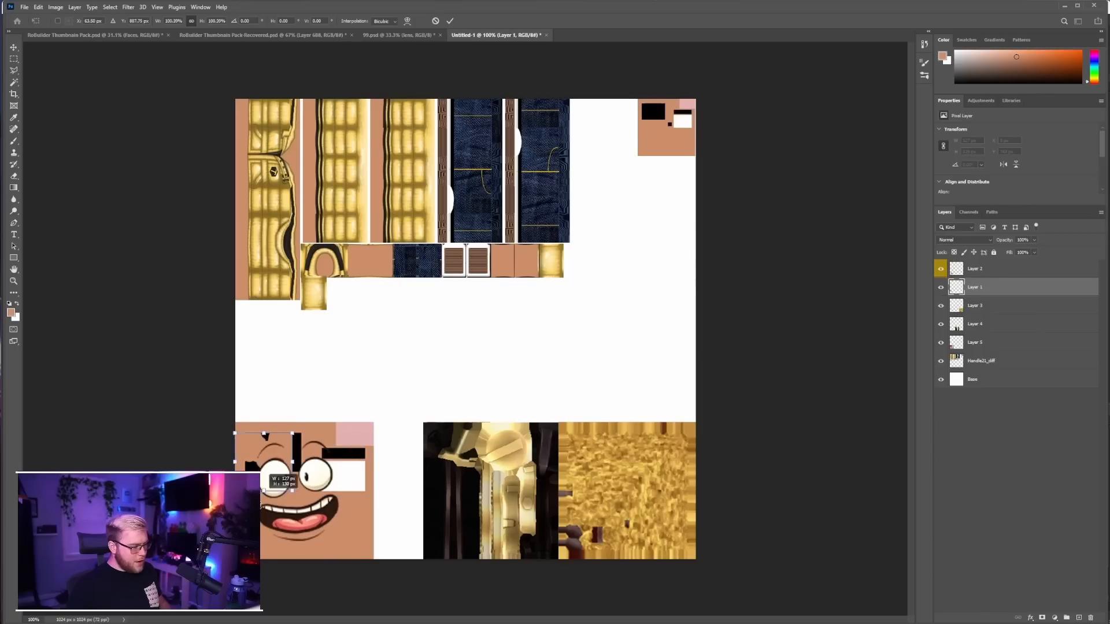
pyautogui.moveTo(264, 491); pyautogui.dragTo(302, 580)
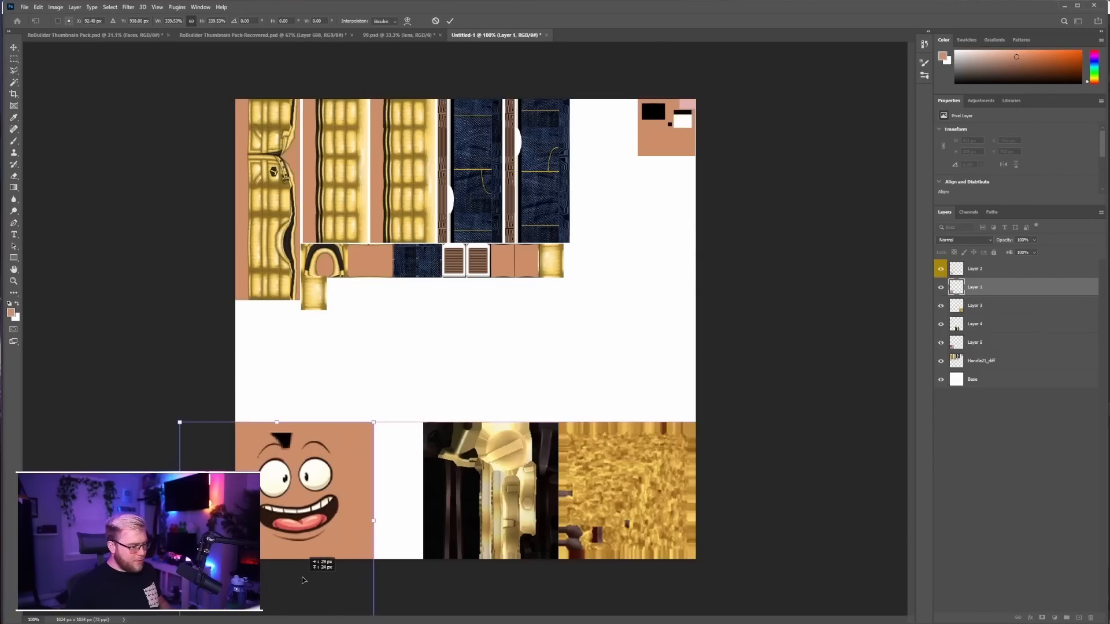
pyautogui.press('Return')
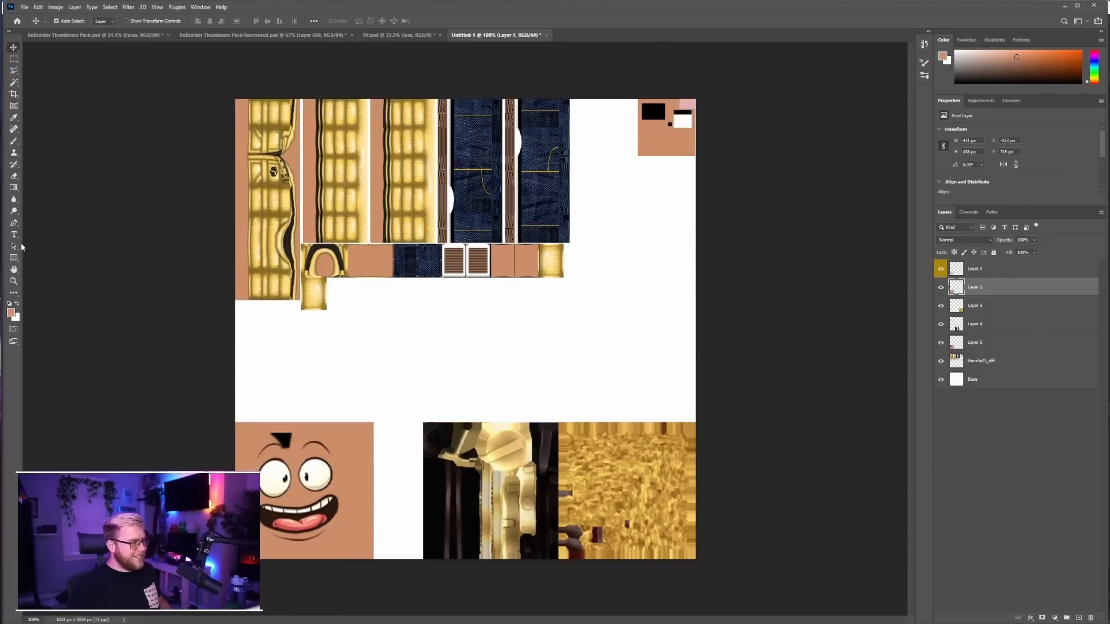
# Move Handle21_diff to the top of the layer stack and scale it proportionally to about 138% from the canvas's top-left corner
pyautogui.click(985, 362)
pyautogui.moveTo(986, 365); pyautogui.dragTo(983, 265)
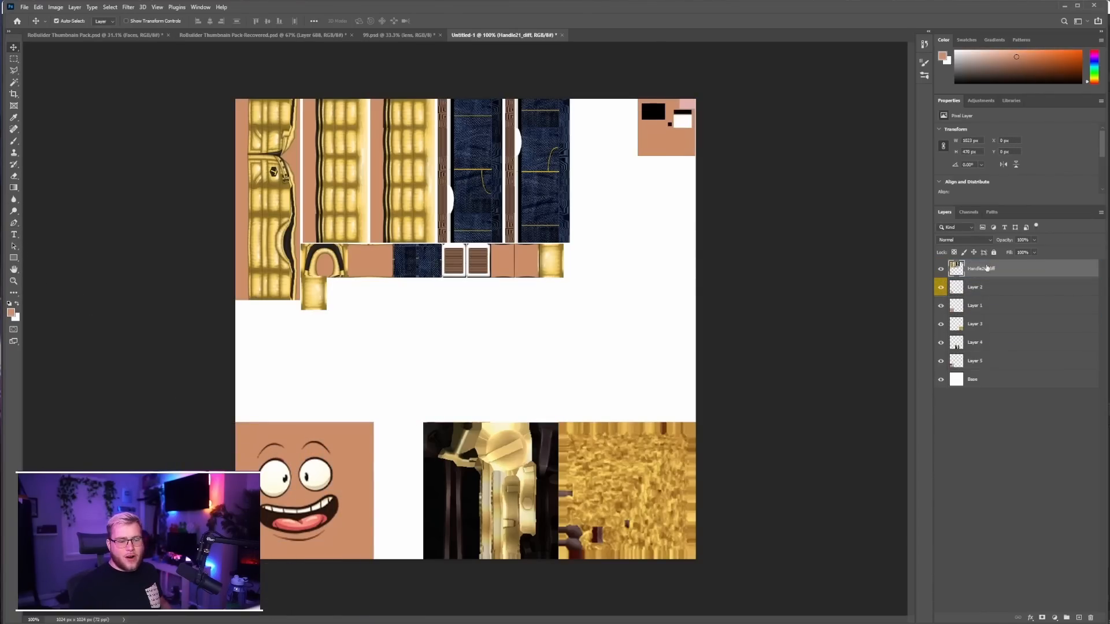
pyautogui.hotkey('ctrl', 't')
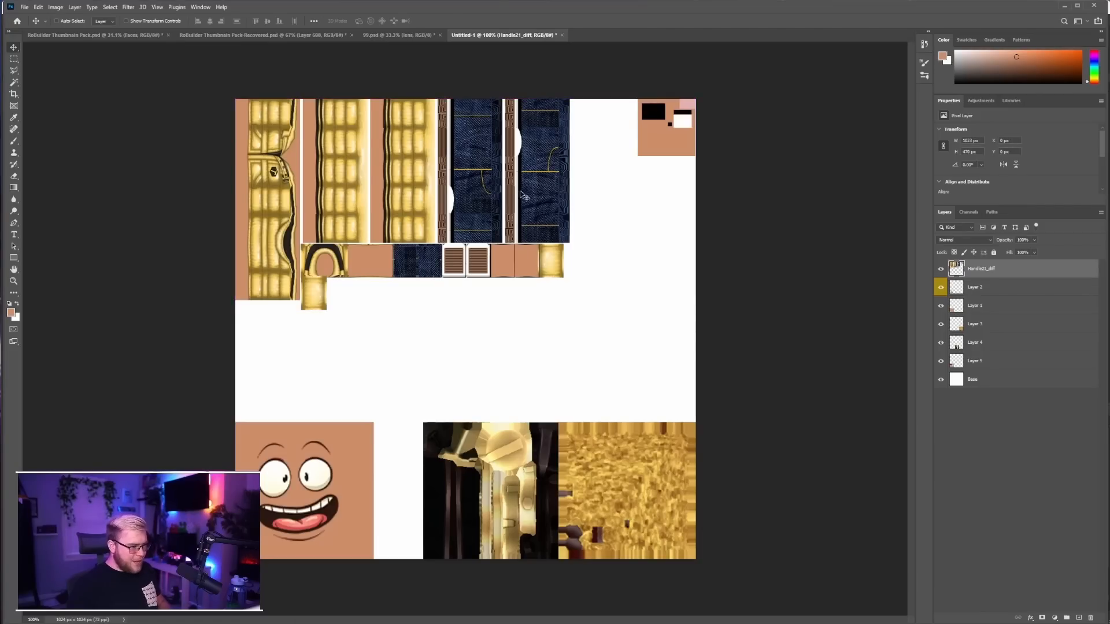
pyautogui.moveTo(694, 310); pyautogui.dragTo(878, 372)
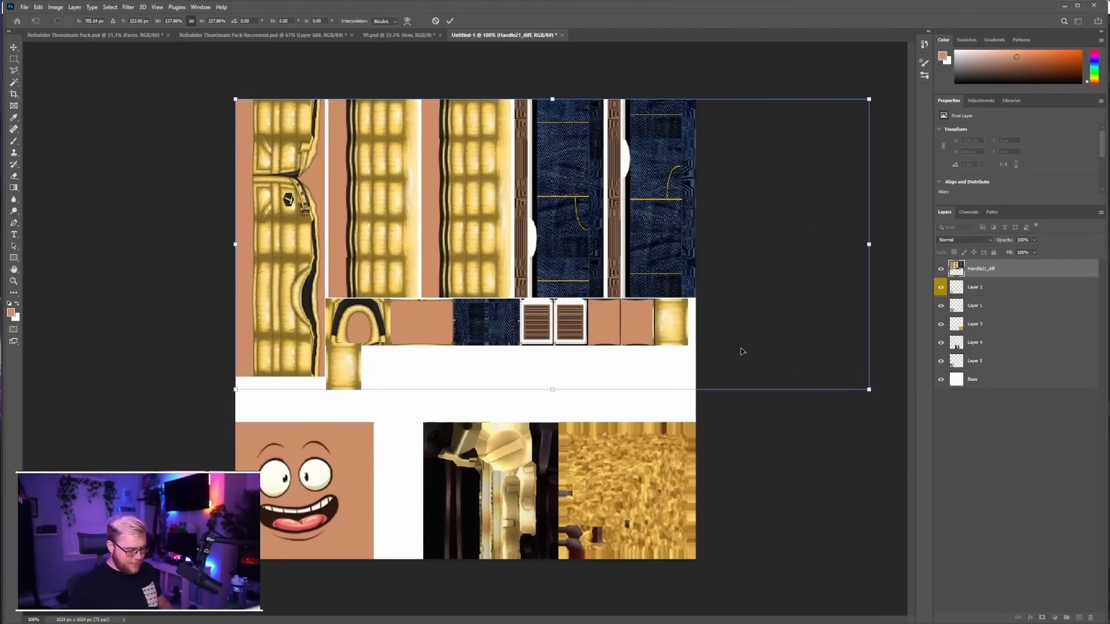
pyautogui.press('Return')
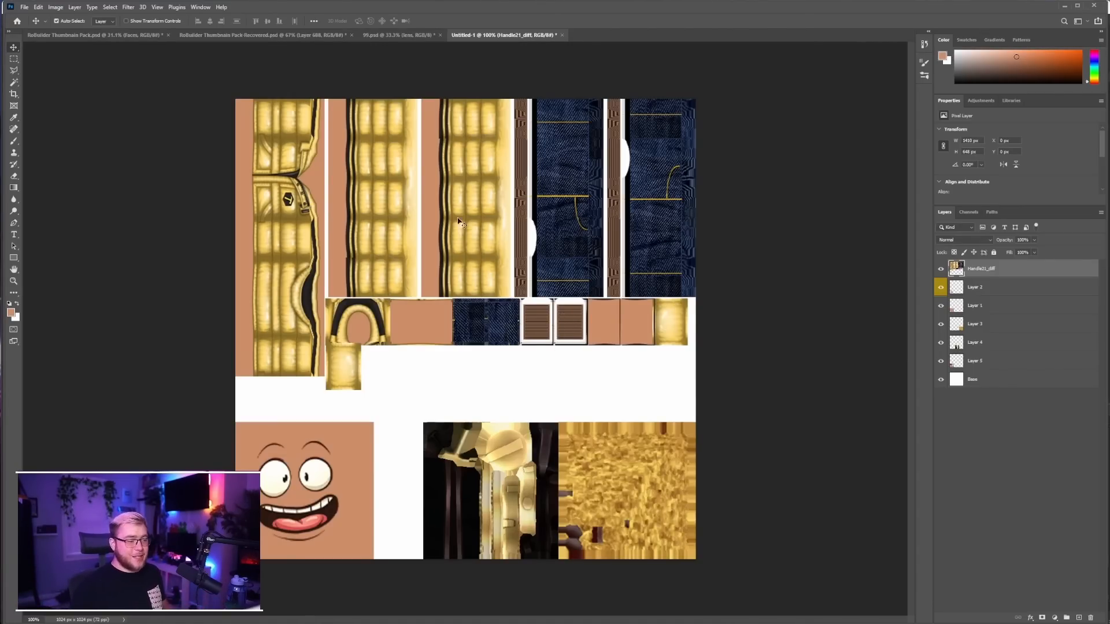
# Export the rearranged texture as an image
pyautogui.click(25, 7)
pyautogui.moveTo(69, 138)
pyautogui.click(156, 147)
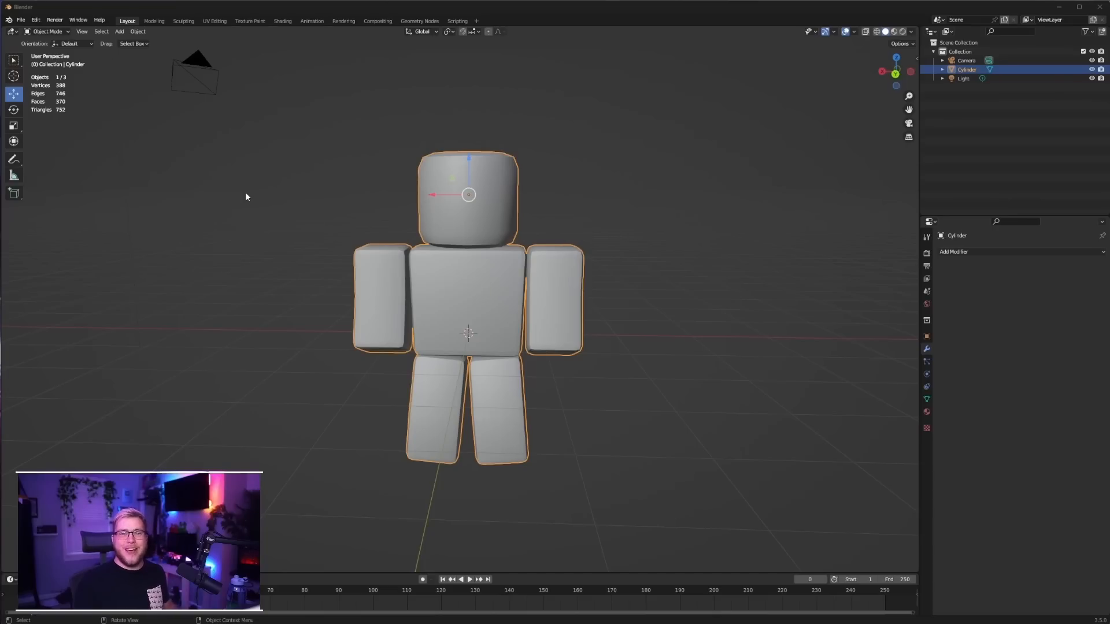
# Switch to Blender and import robuilder gold.obj from the Desktop as a legacy Wavefront OBJ, split by object
pyautogui.scroll(-1, 482, 336)
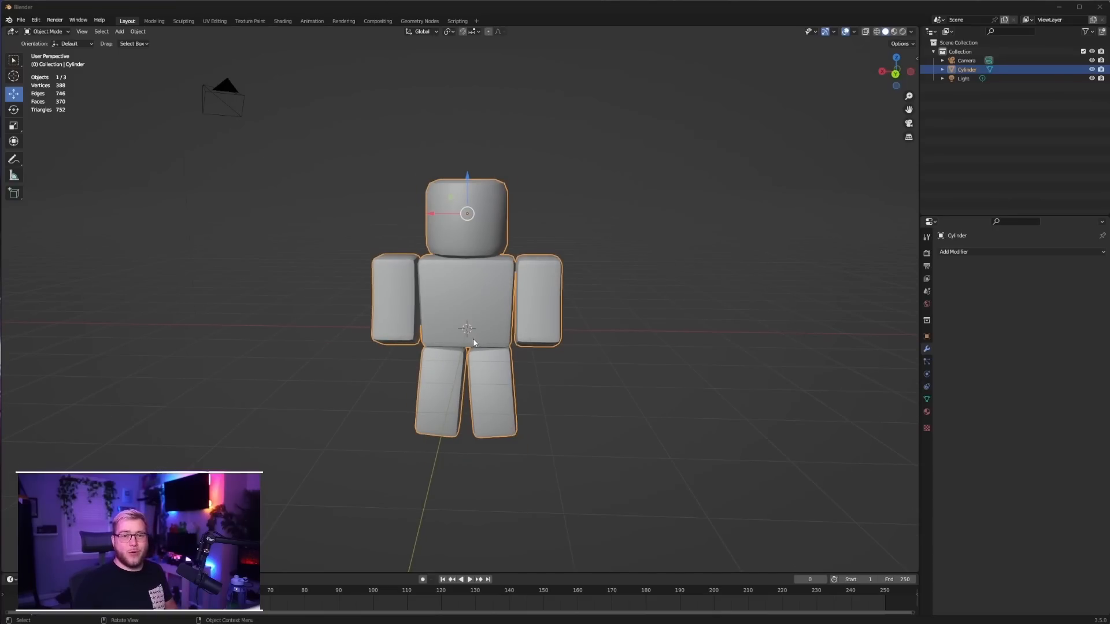
pyautogui.click(21, 19)
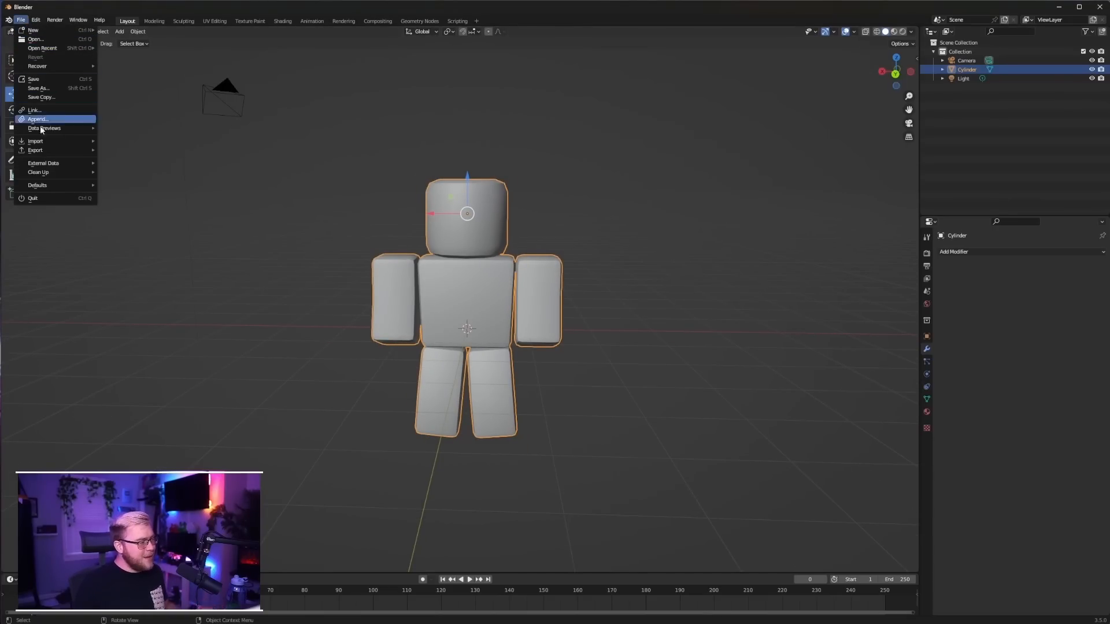
pyautogui.moveTo(49, 141)
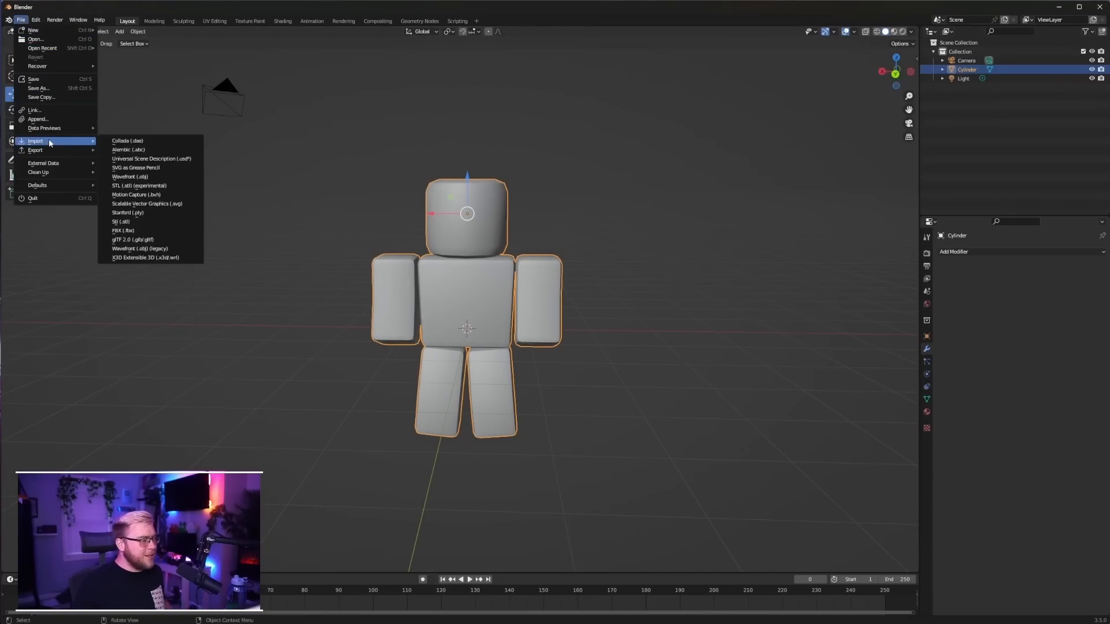
pyautogui.click(150, 249)
pyautogui.click(349, 264)
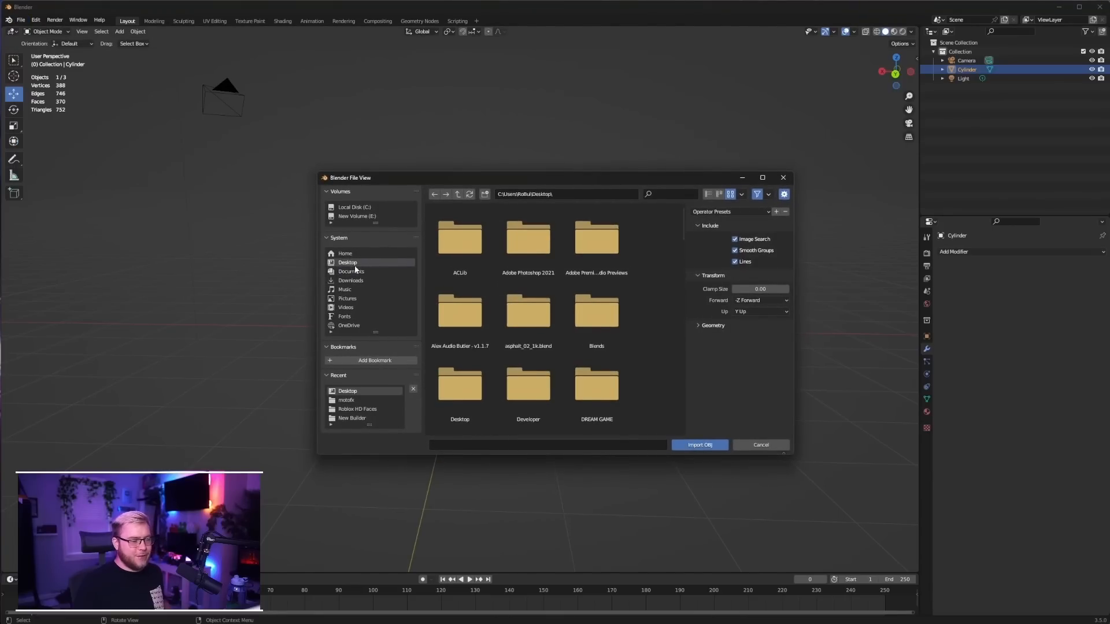
pyautogui.scroll(-7, 527, 303)
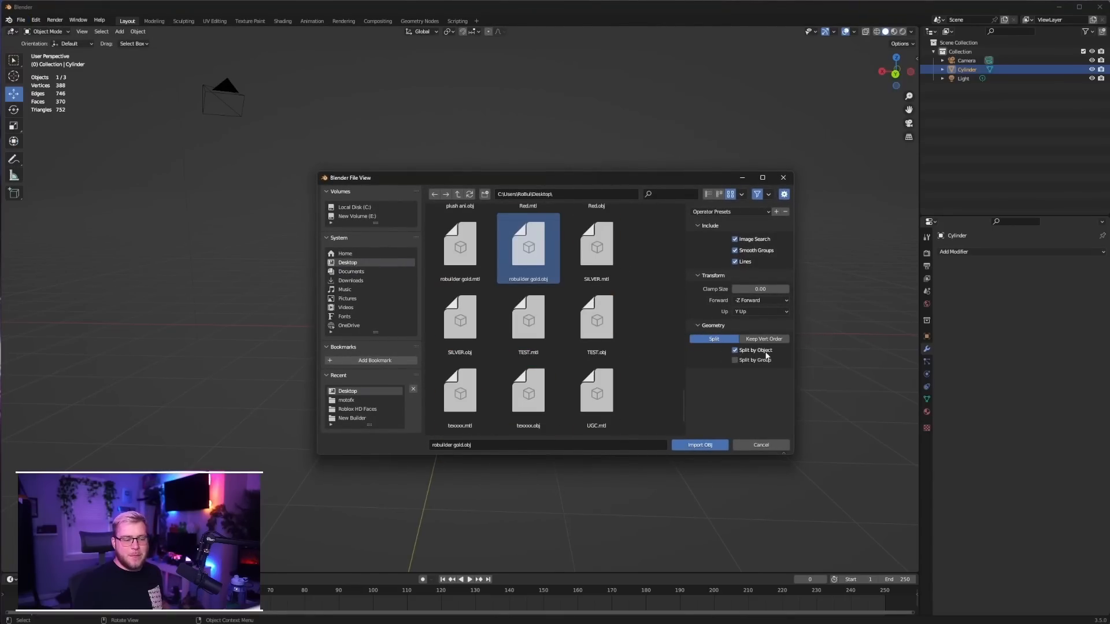
pyautogui.click(709, 446)
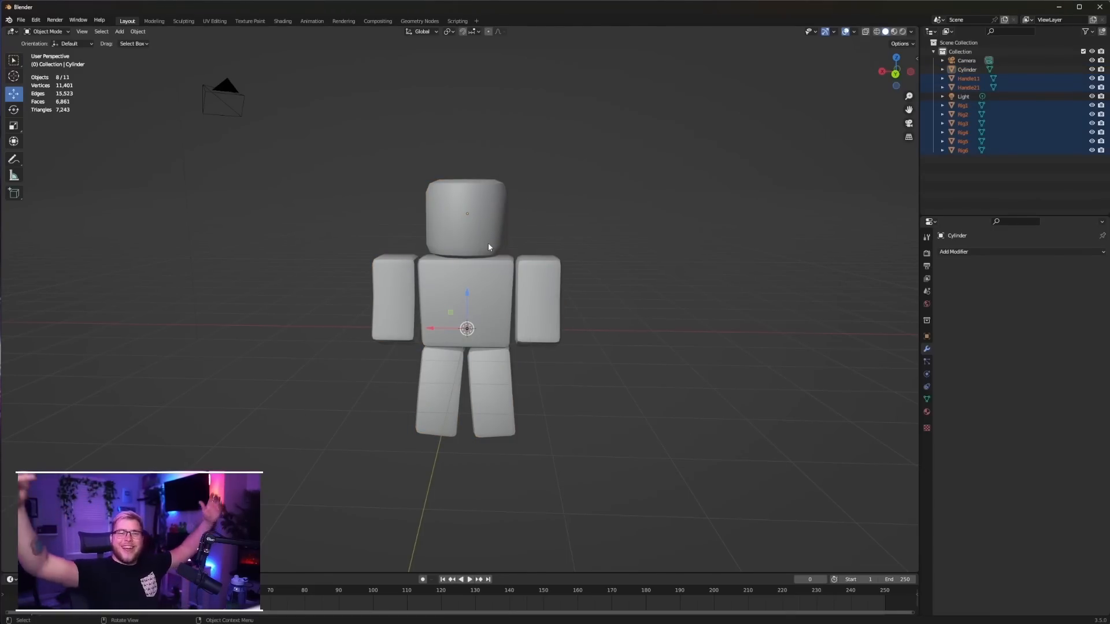
# Move the imported avatar parts along X to the blocky character and set their geometry to origin
pyautogui.scroll(-10, 484, 220)
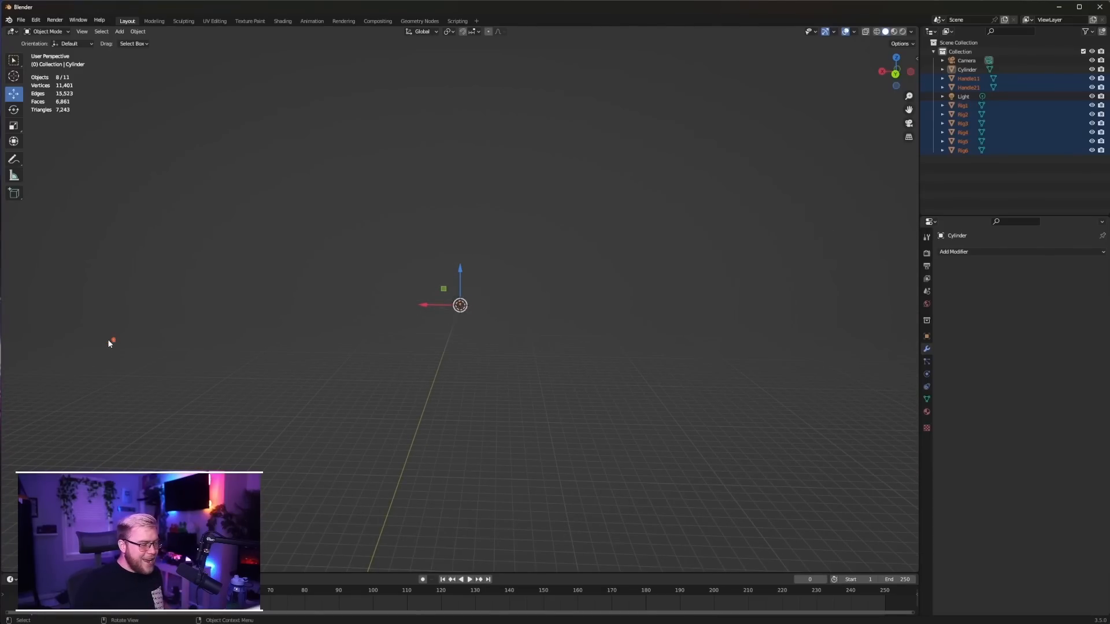
pyautogui.moveTo(432, 306); pyautogui.dragTo(699, 271)
pyautogui.press('Escape')
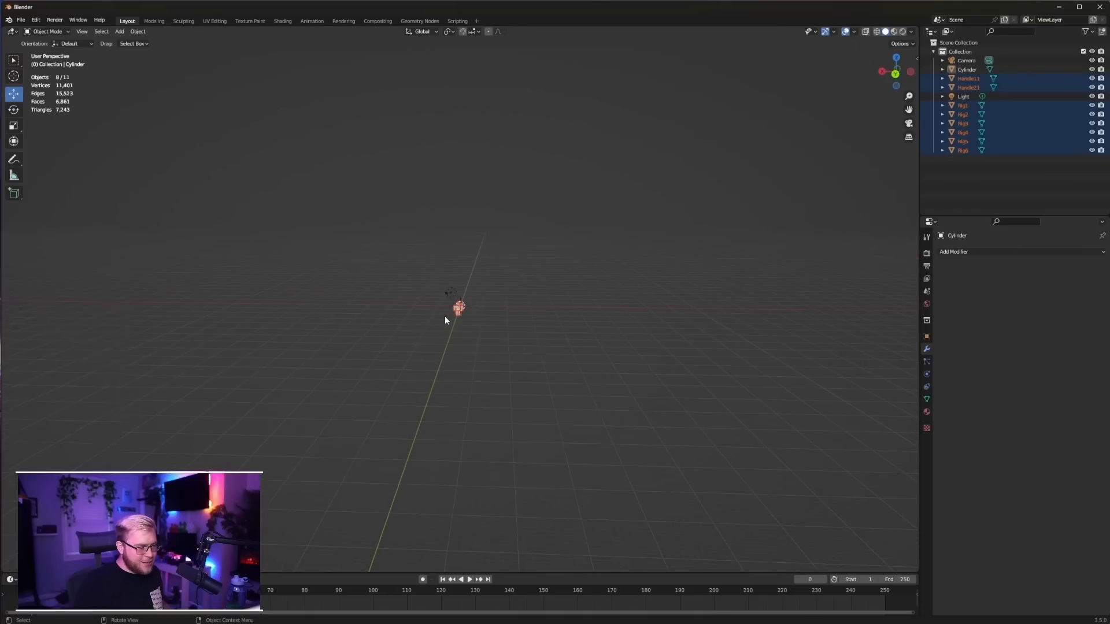
pyautogui.scroll(10, 446, 316)
pyautogui.rightClick(435, 353)
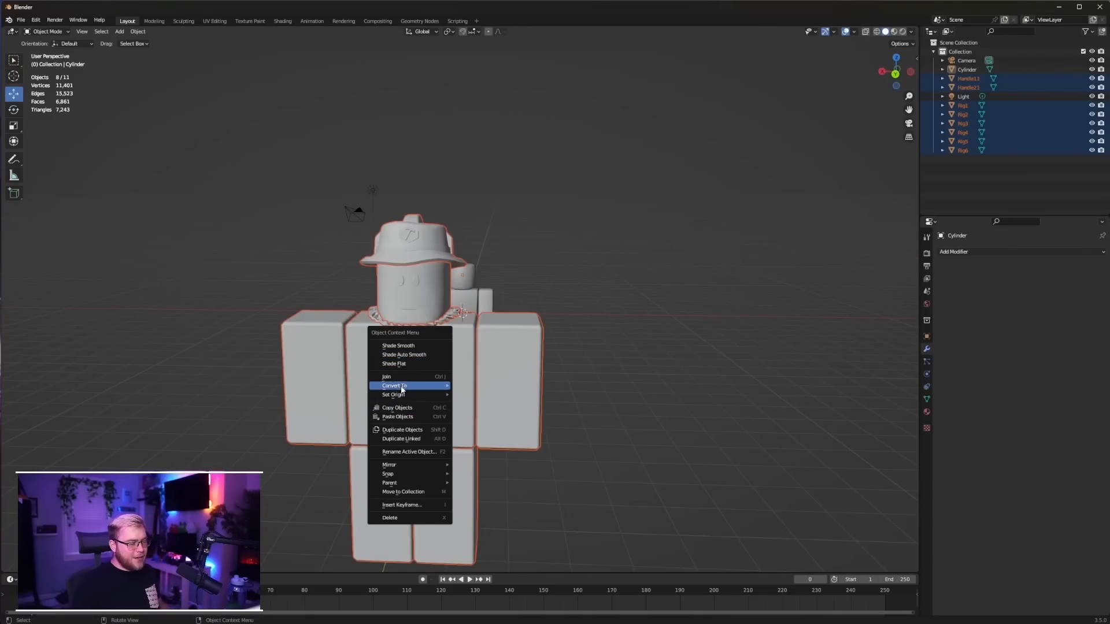
pyautogui.moveTo(402, 395)
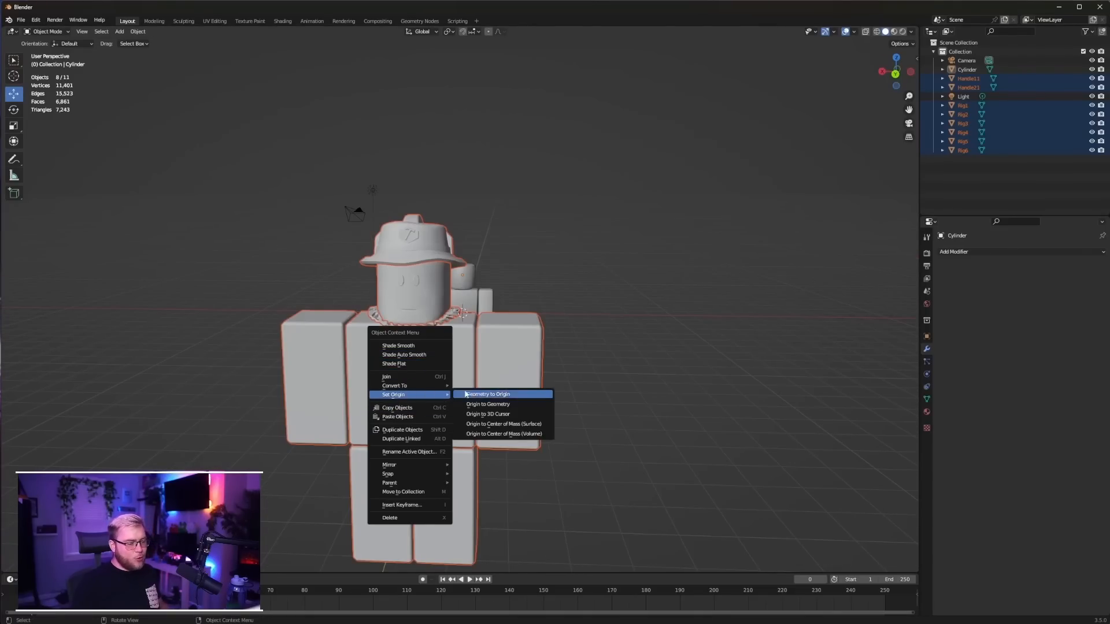
pyautogui.click(496, 397)
# Move all the imported avatar parts along X and Y to bring them near the blocky character
pyautogui.scroll(-8, 494, 370)
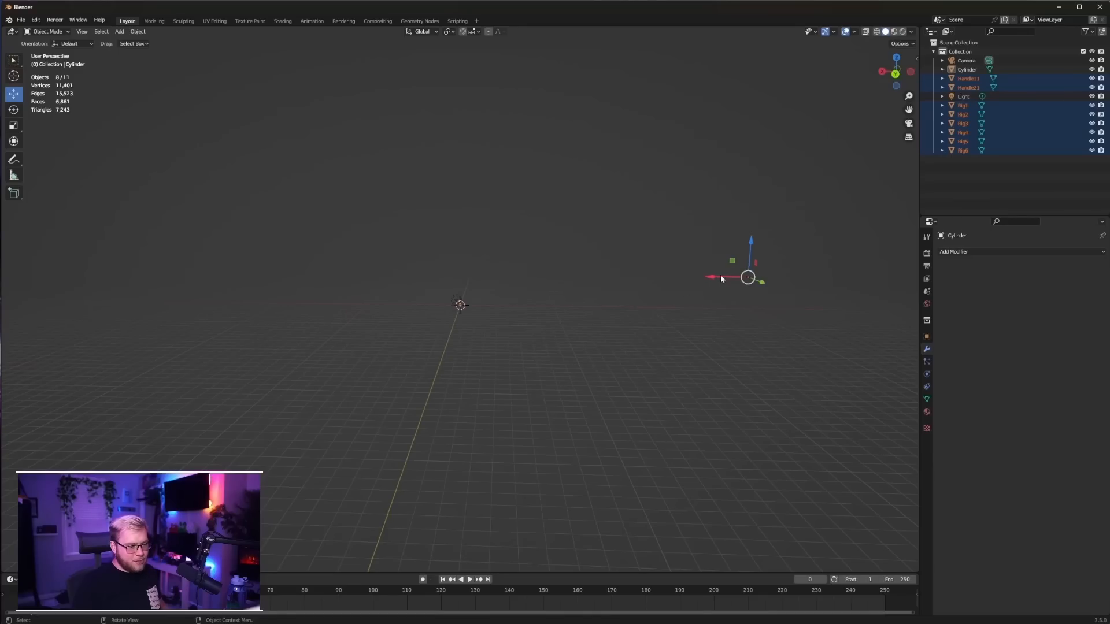
pyautogui.press('g')
pyautogui.press('x')
pyautogui.click(491, 270)
pyautogui.moveTo(490, 271); pyautogui.dragTo(615, 287, button='middle')
pyautogui.press('g')
pyautogui.press('y')
pyautogui.click(458, 320)
pyautogui.scroll(14, 458, 321)
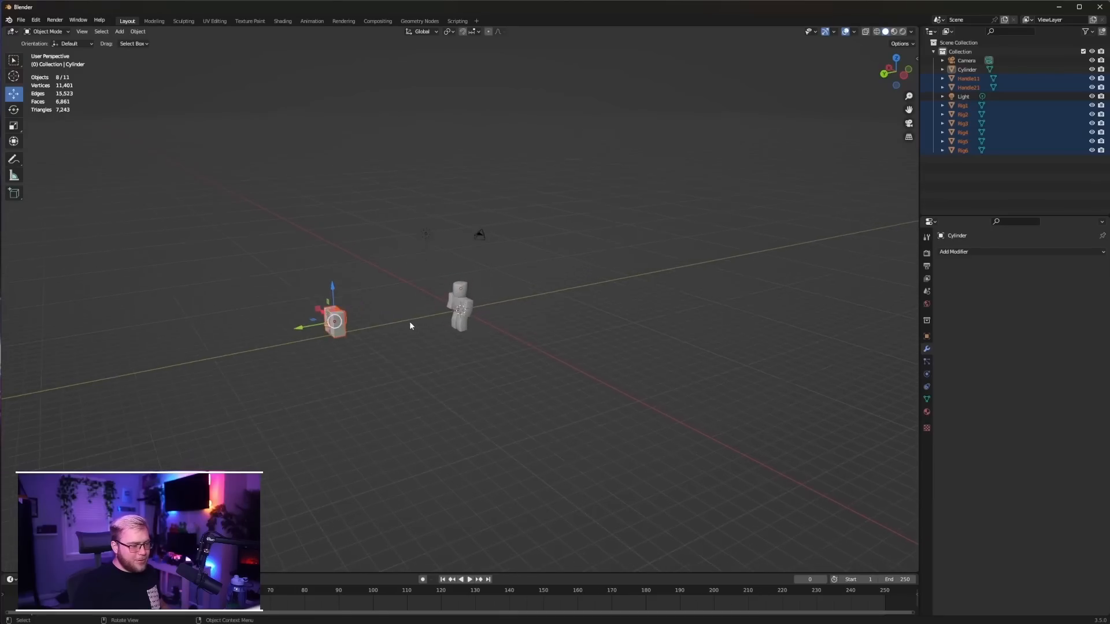
pyautogui.moveTo(359, 332); pyautogui.dragTo(366, 359, button='middle')
pyautogui.scroll(3, 366, 358)
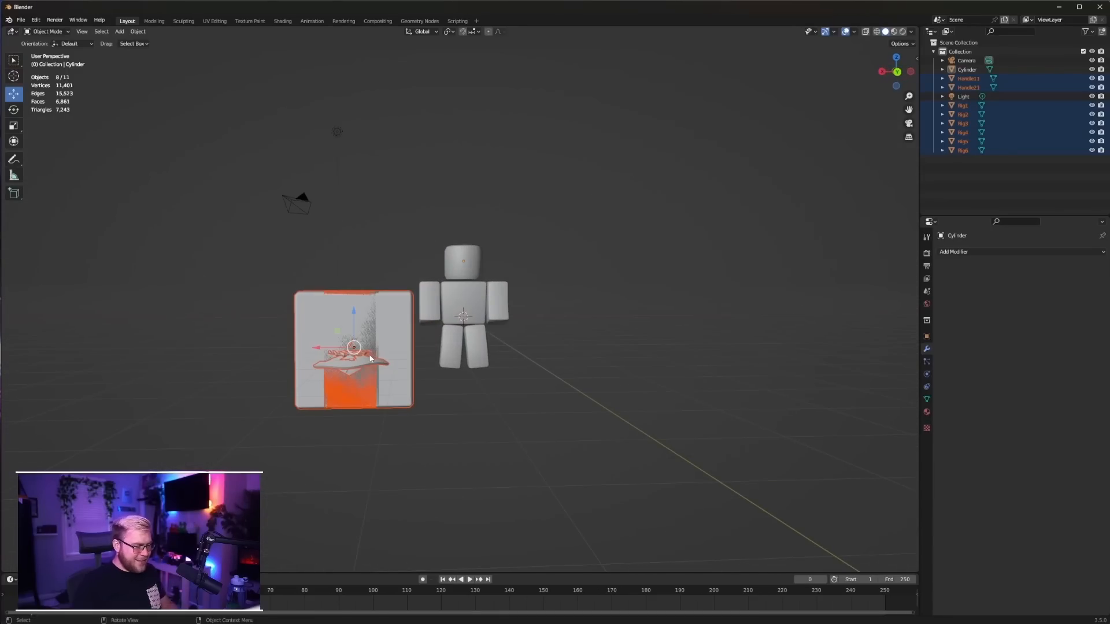
# Move the imported hat and necklace along X, clear of the other avatar parts and past the blocky character
pyautogui.click(355, 362)
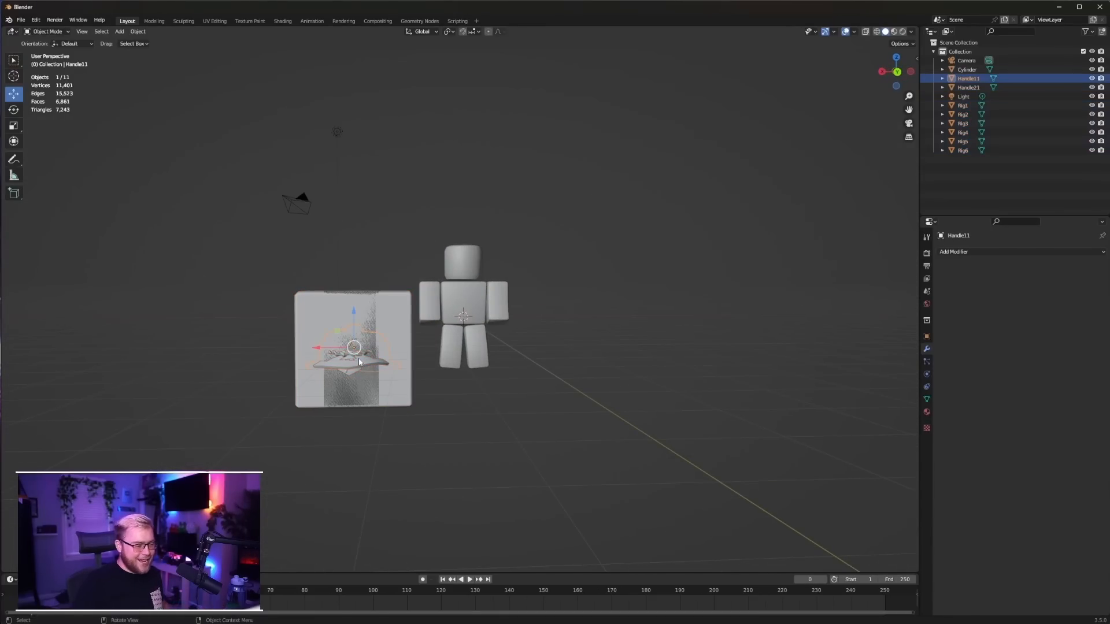
pyautogui.keyDown('shift'); pyautogui.click(340, 357); pyautogui.keyUp('shift')
pyautogui.press('g')
pyautogui.press('x')
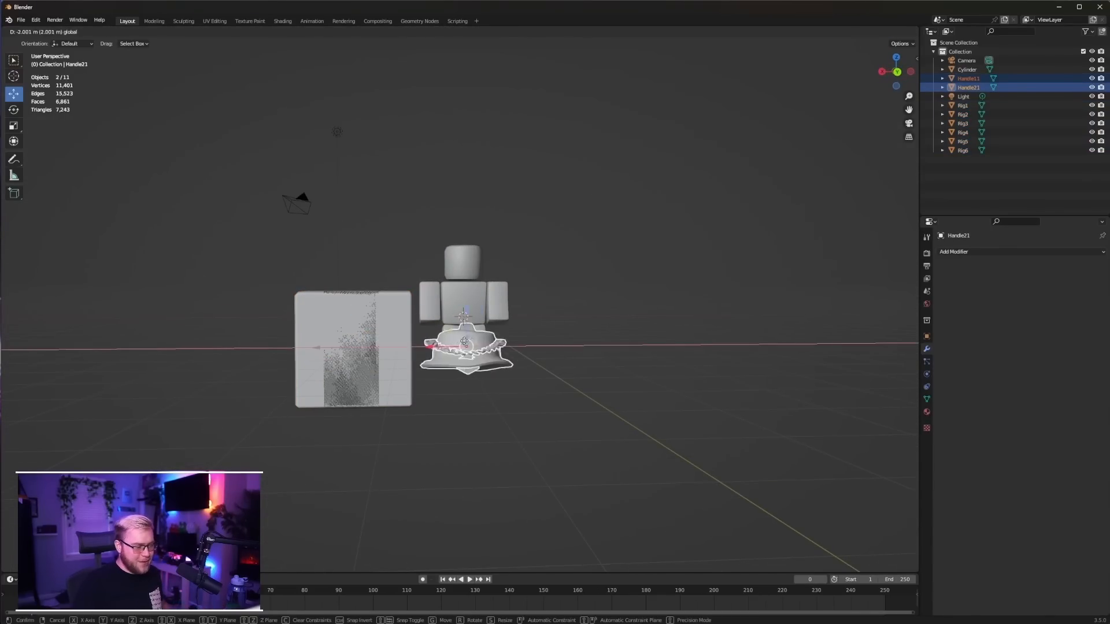
pyautogui.click(629, 335)
pyautogui.click(602, 392)
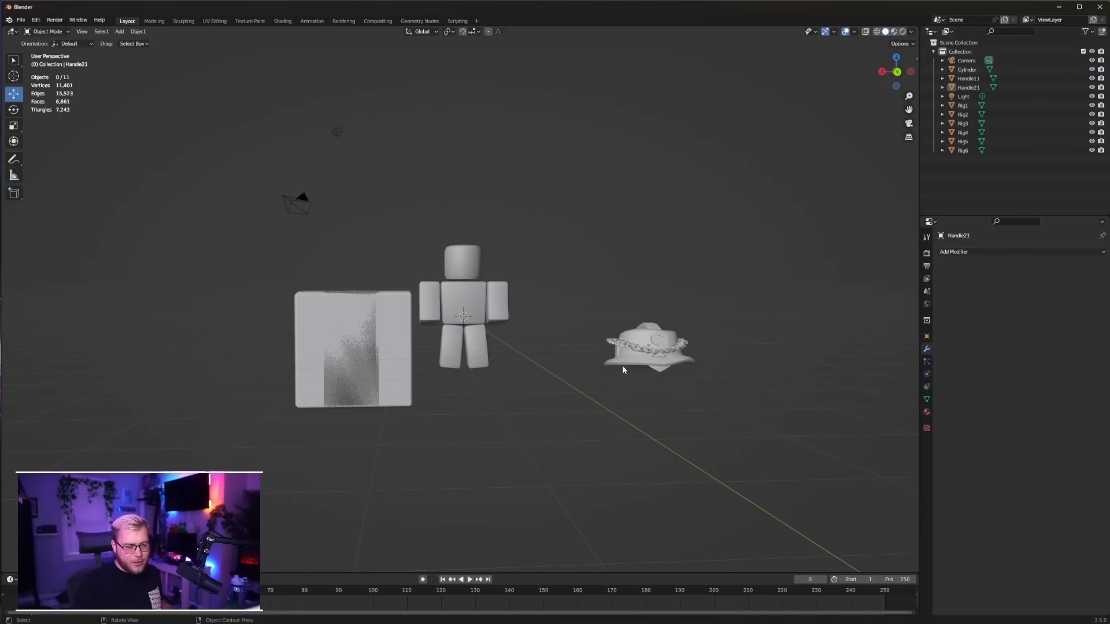
# Delete the six imported body parts, Rig1 to Rig6
pyautogui.moveTo(623, 368); pyautogui.dragTo(541, 380, button='middle')
pyautogui.moveTo(81, 302); pyautogui.dragTo(233, 444)
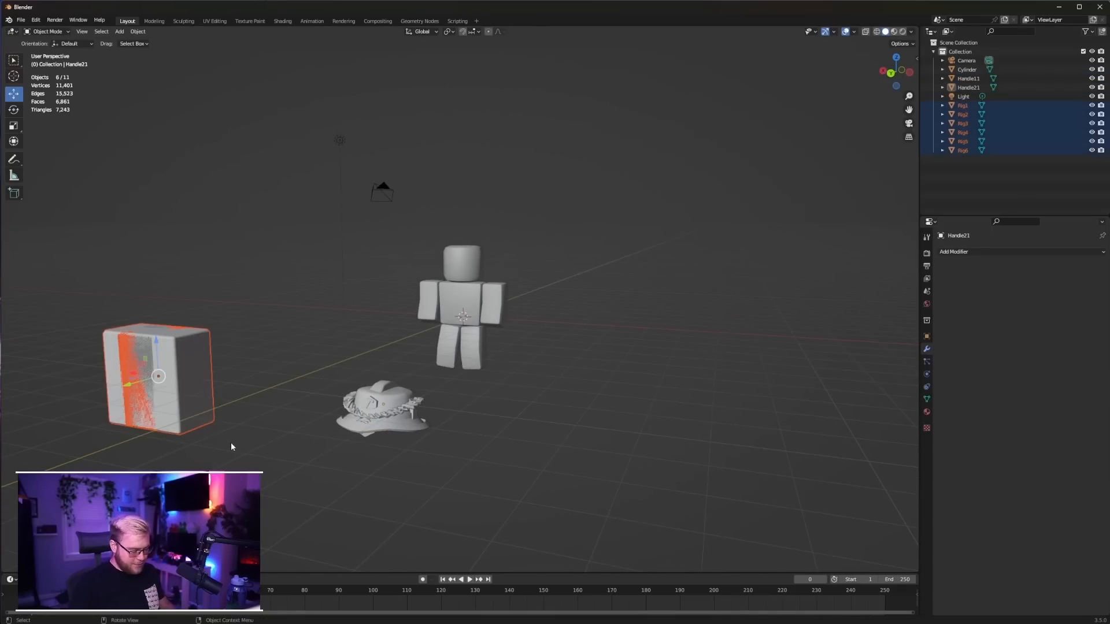
pyautogui.press('Delete')
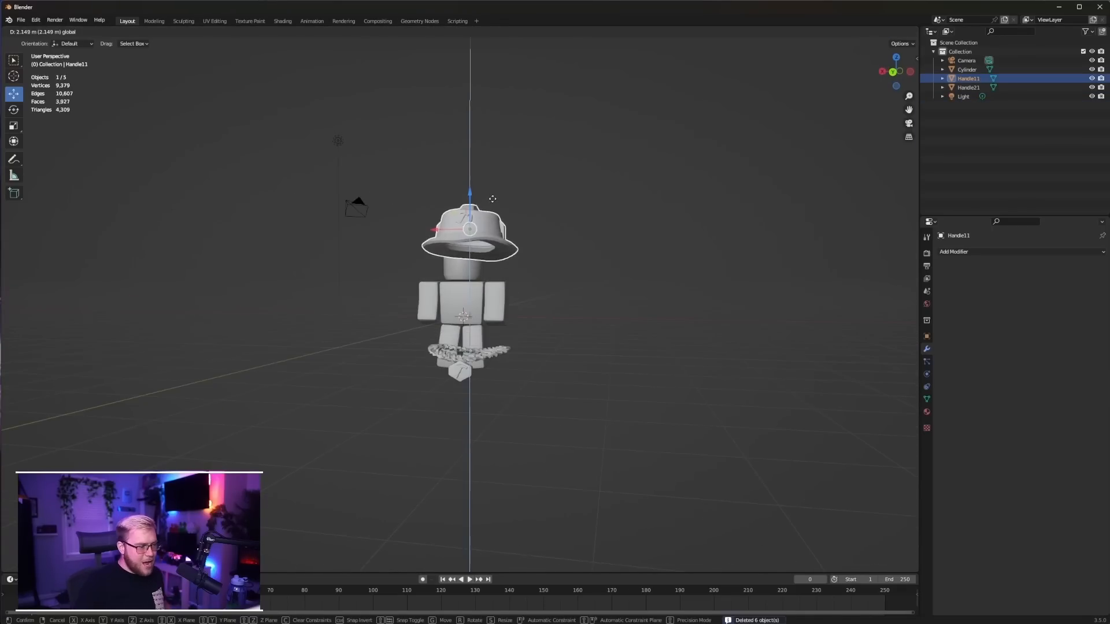
# Raise the hat to head height and centre the hat and necklace on the blocky character
pyautogui.moveTo(470, 193); pyautogui.dragTo(470, 179)
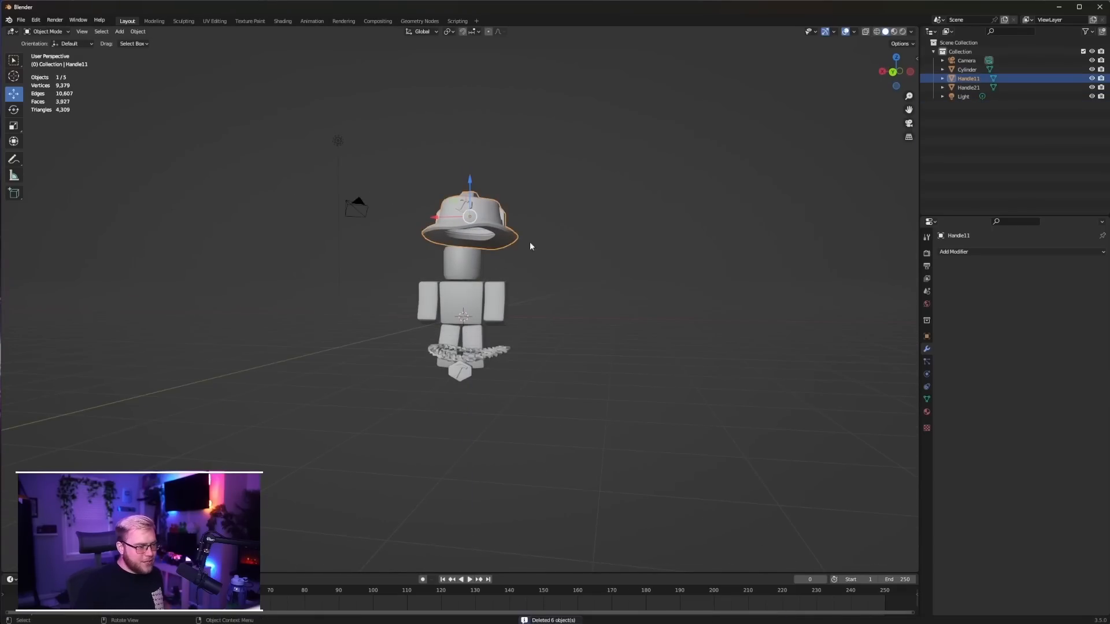
pyautogui.keyDown('shift'); pyautogui.click(461, 362); pyautogui.keyUp('shift')
pyautogui.press('ctrl+KP_3')
pyautogui.moveTo(133, 283); pyautogui.dragTo(429, 282)
pyautogui.press('ctrl+KP_1')
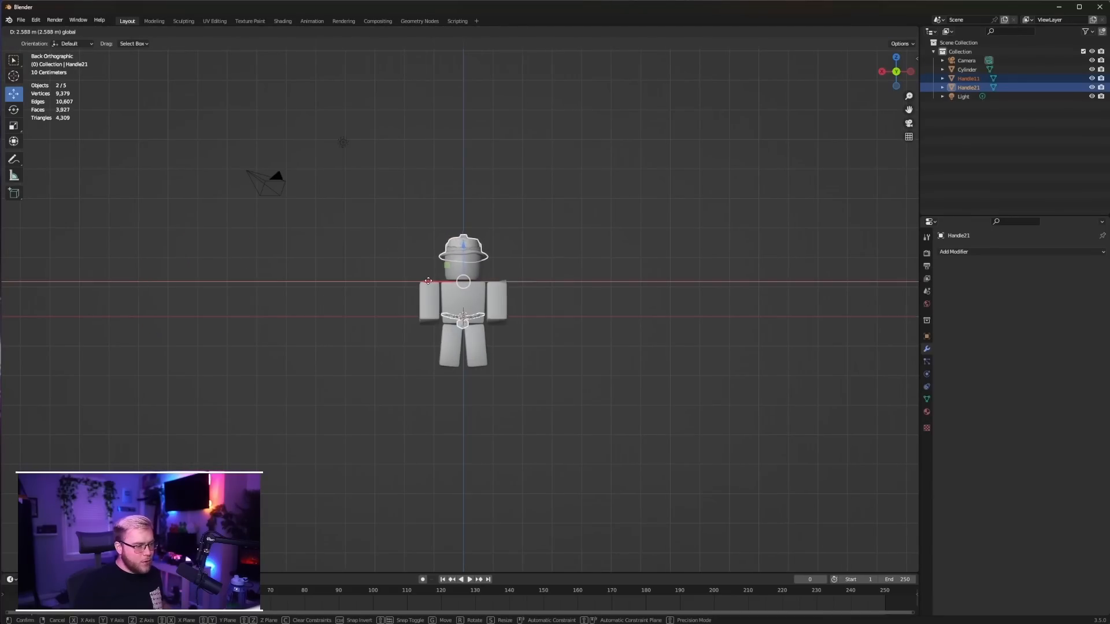
pyautogui.click(397, 242)
# Scale the hat up by a factor of about 1.08 and adjust its height on the character's head
pyautogui.scroll(4, 416, 243)
pyautogui.click(457, 191)
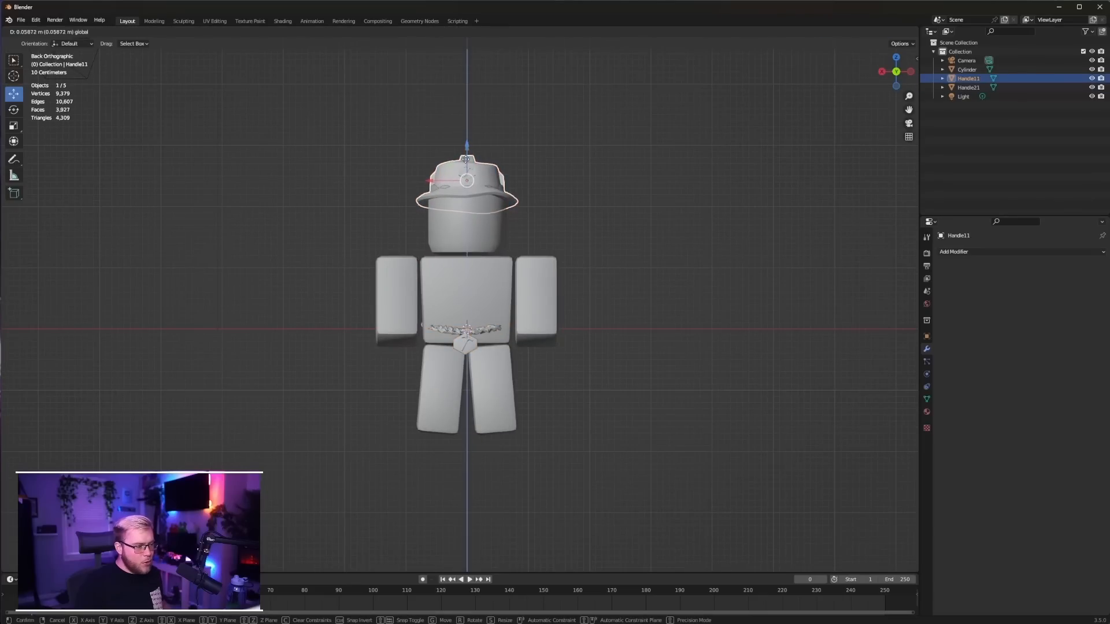
pyautogui.press('s')
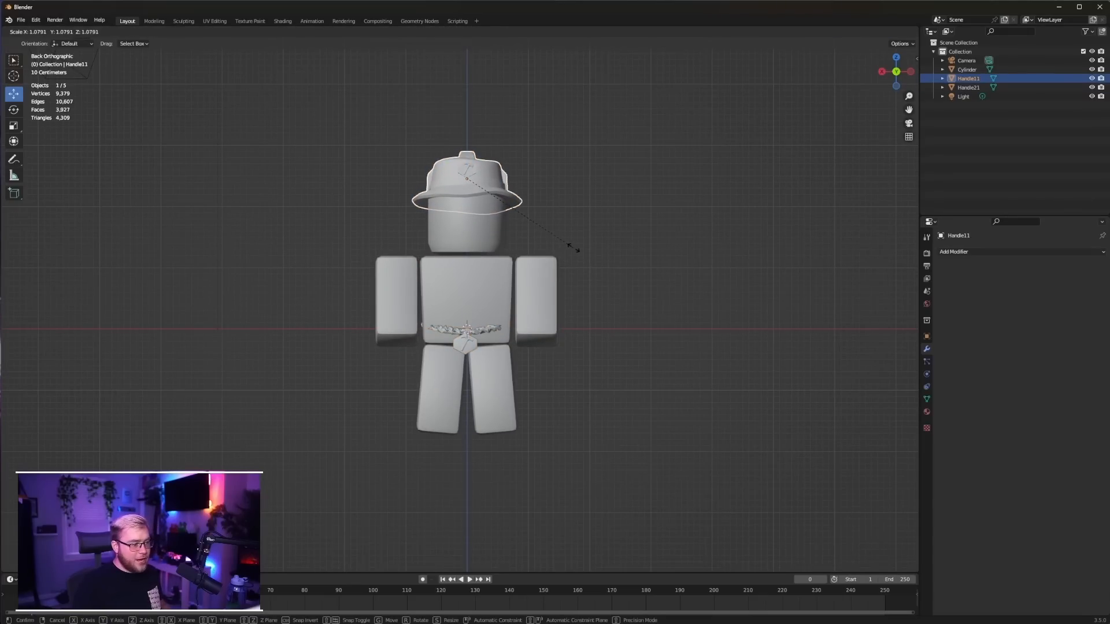
pyautogui.click(572, 247)
pyautogui.moveTo(466, 149); pyautogui.dragTo(466, 155)
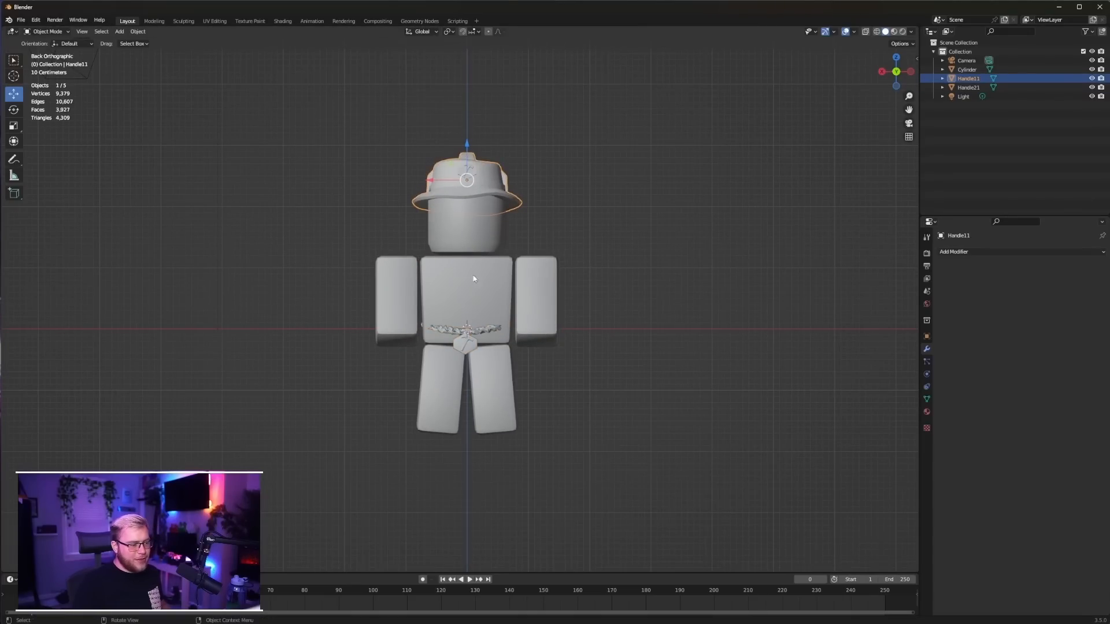
# Raise the necklace from the waist to the character's neck
pyautogui.click(466, 338)
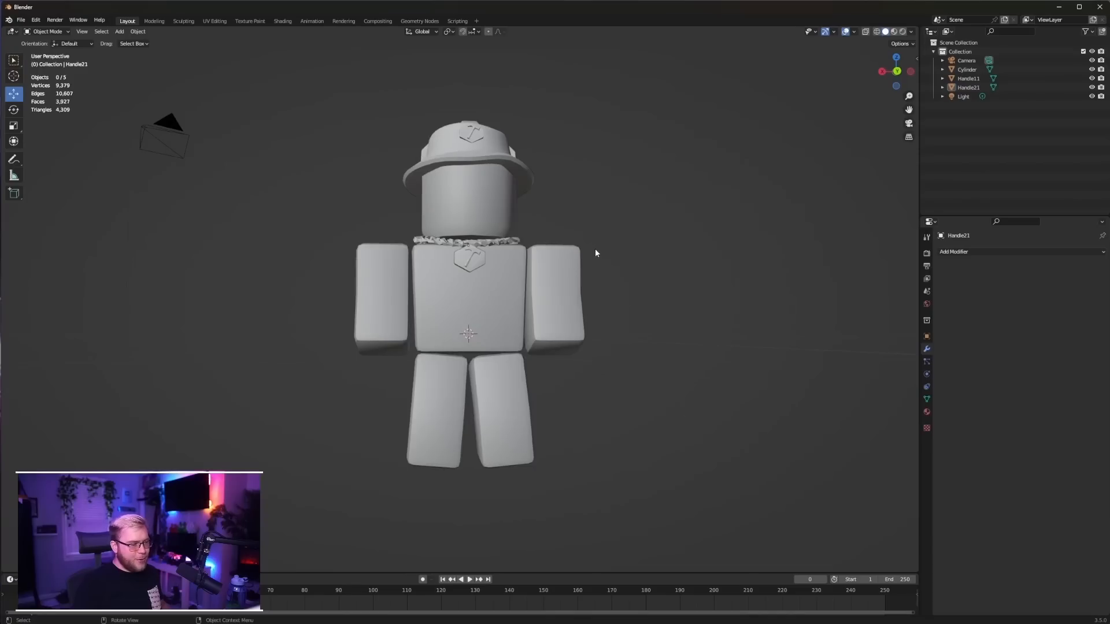
pyautogui.scroll(-3, 595, 249)
pyautogui.moveTo(595, 248); pyautogui.dragTo(664, 288, button='middle')
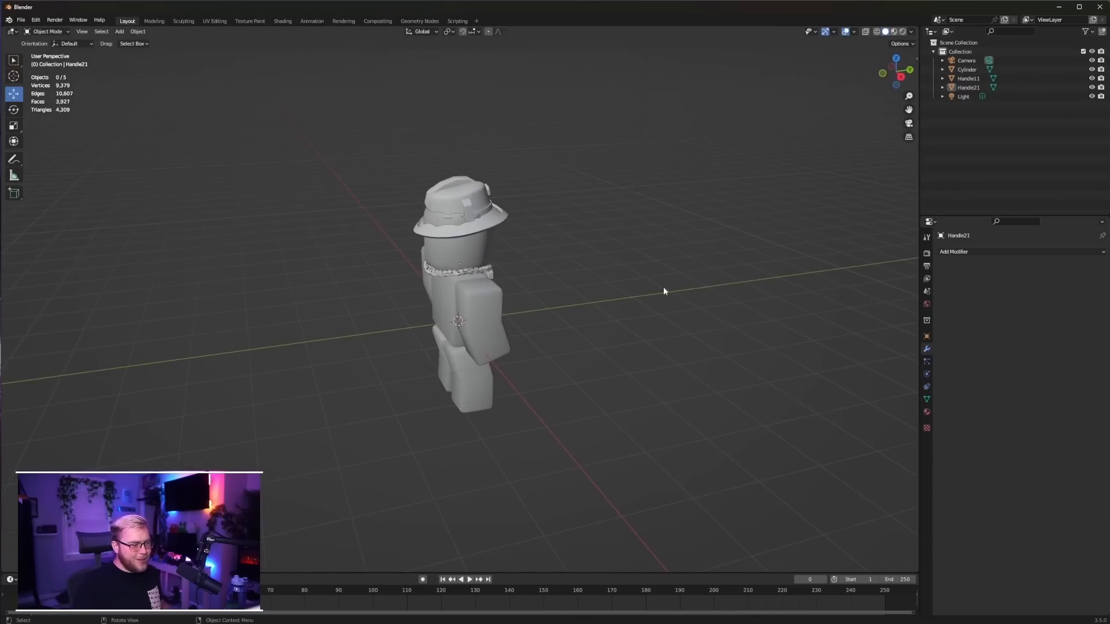
# Check how the hat and necklace fit the character from the side and the front
pyautogui.click(477, 215)
pyautogui.press('KP_5')
pyautogui.press('KP_3')
pyautogui.scroll(3, 526, 246)
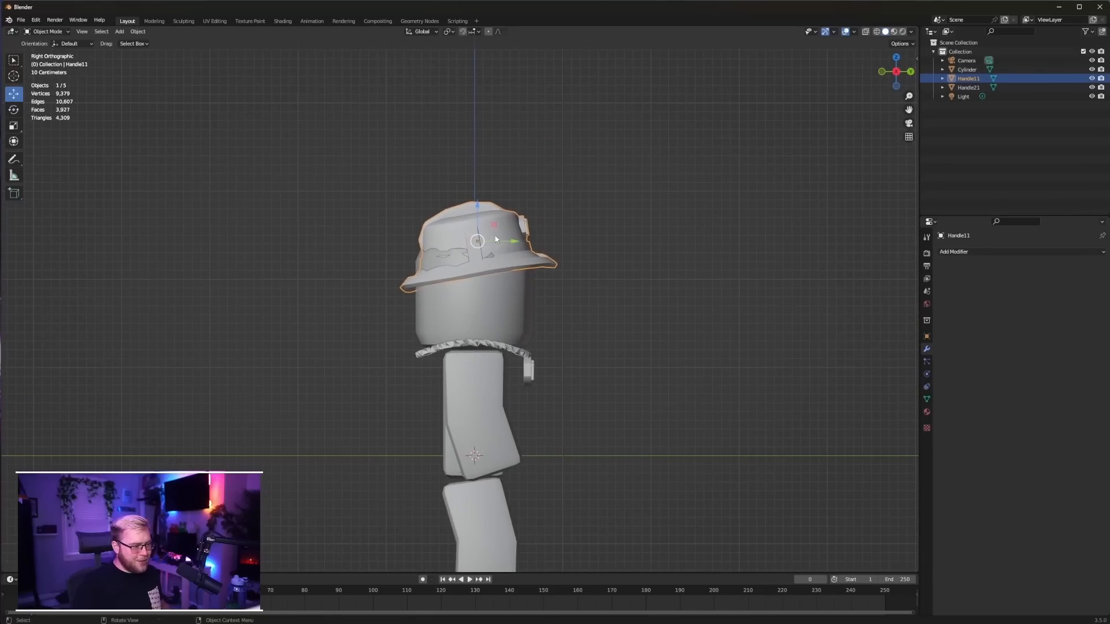
pyautogui.scroll(-3, 506, 243)
pyautogui.moveTo(506, 243); pyautogui.dragTo(613, 262, button='middle')
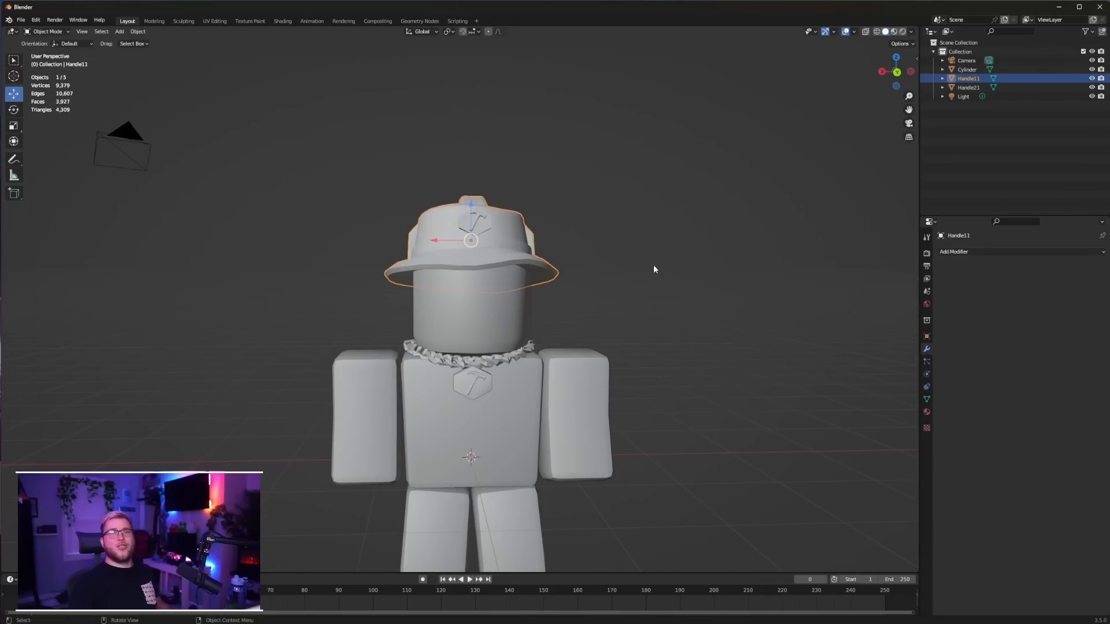
pyautogui.click(655, 299)
pyautogui.scroll(-2, 652, 306)
# Examine the mesh topology of the necklace and the hat in Edit Mode
pyautogui.click(466, 338)
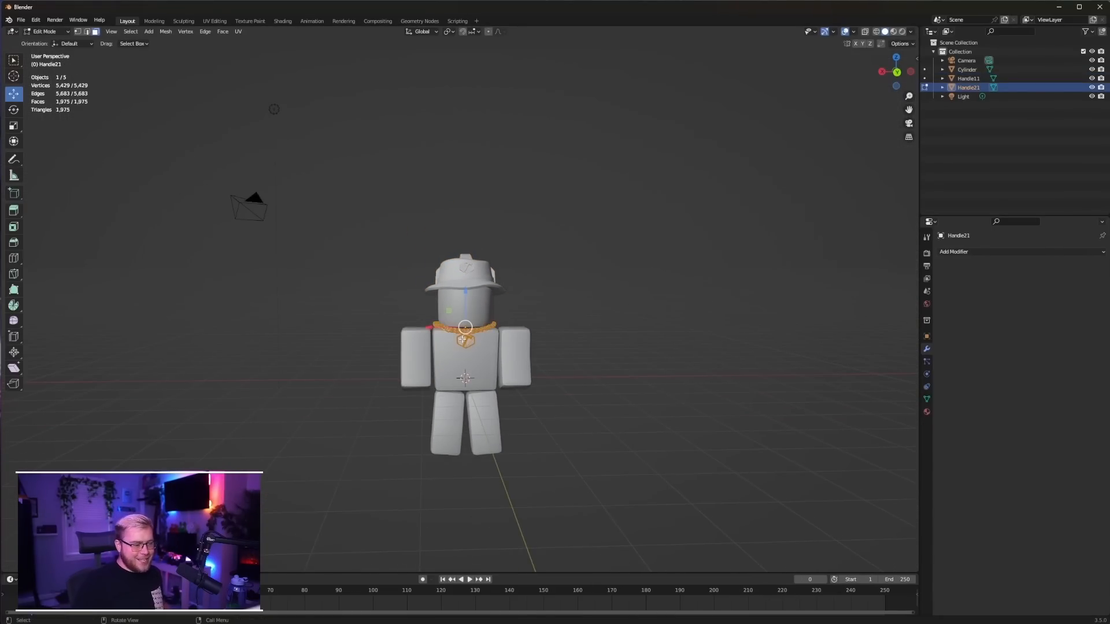
pyautogui.scroll(3, 465, 330)
pyautogui.scroll(2, 440, 306)
pyautogui.press('Tab')
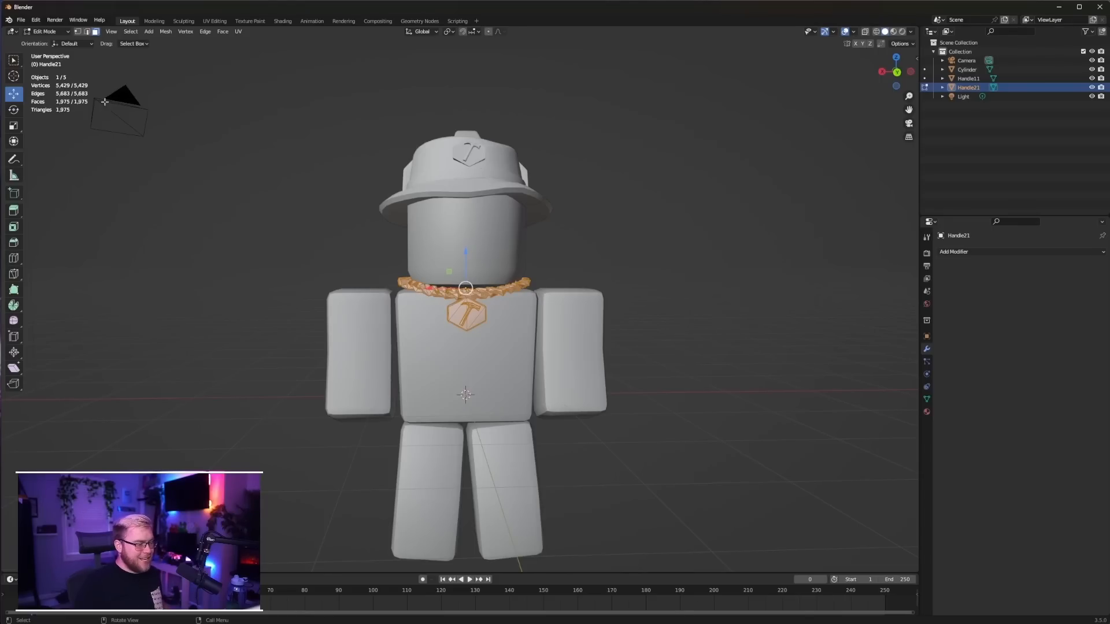
pyautogui.press('Tab')
pyautogui.click(483, 171)
pyautogui.press('Tab')
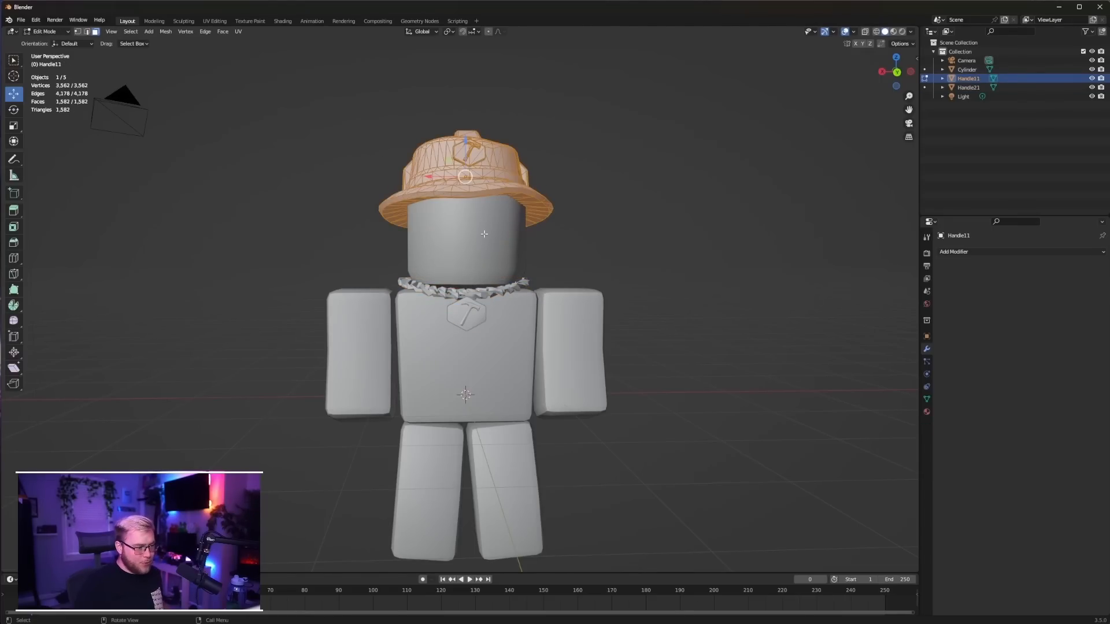
pyautogui.press('Tab')
# Join the hat and the necklace into a single object
pyautogui.keyDown('shift'); pyautogui.click(470, 301); pyautogui.keyUp('shift')
pyautogui.press('Tab')
# Try to simplify the joined accessory mesh by merging its vertices by distance and applying a Limited Dissolve
pyautogui.press('Tab')
pyautogui.hotkey('ctrl', 'j')
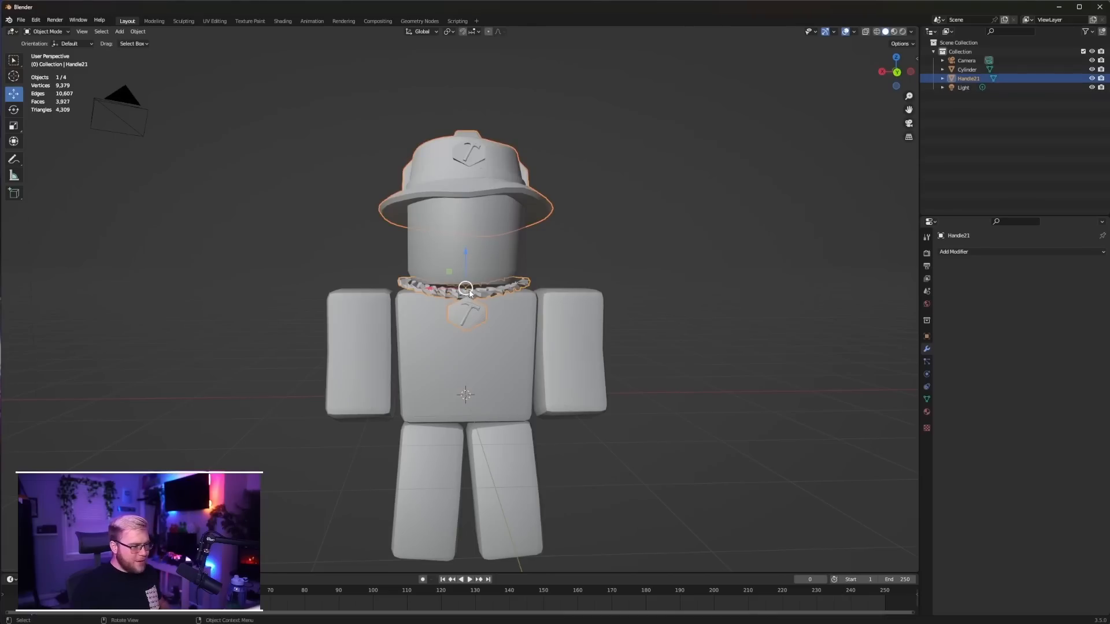
pyautogui.press('Tab')
pyautogui.press('m')
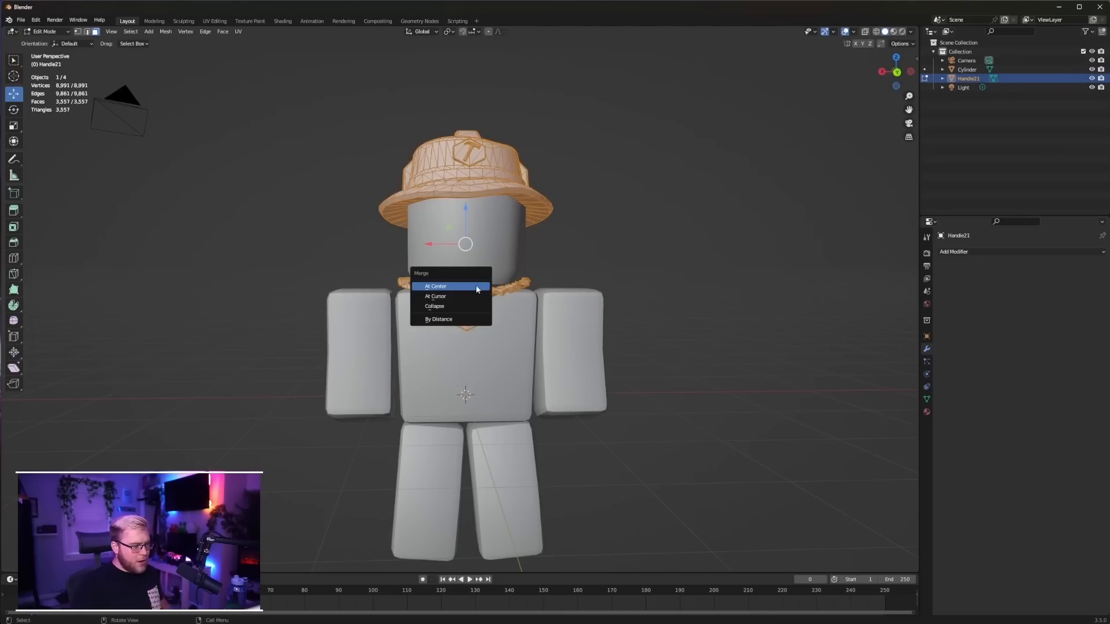
pyautogui.click(453, 317)
pyautogui.moveTo(467, 302); pyautogui.dragTo(484, 212, button='middle')
pyautogui.press('x')
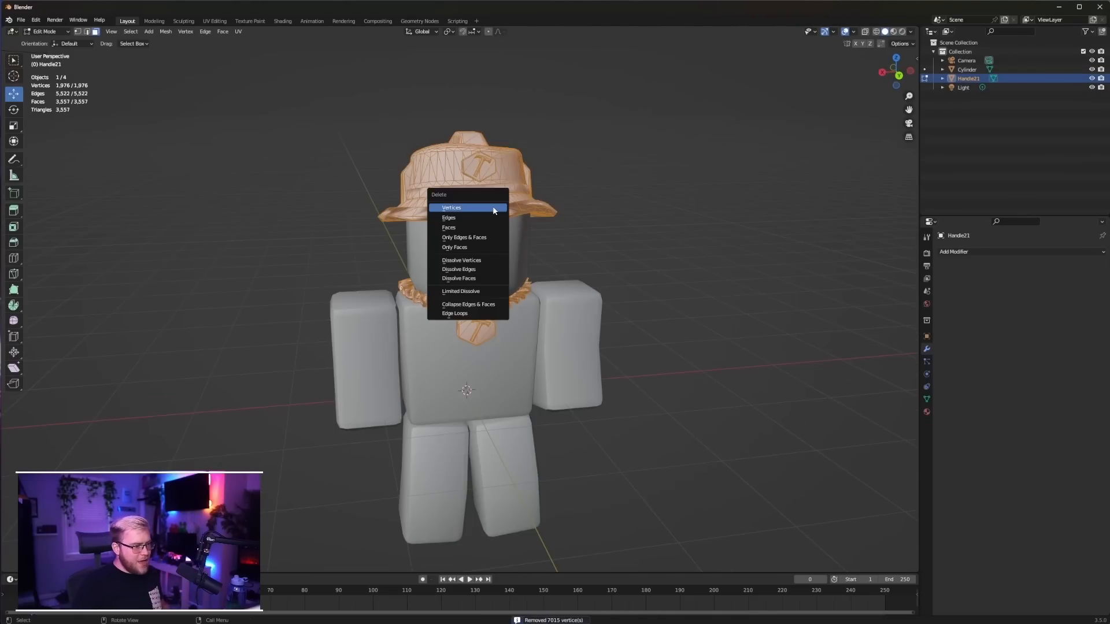
pyautogui.click(468, 294)
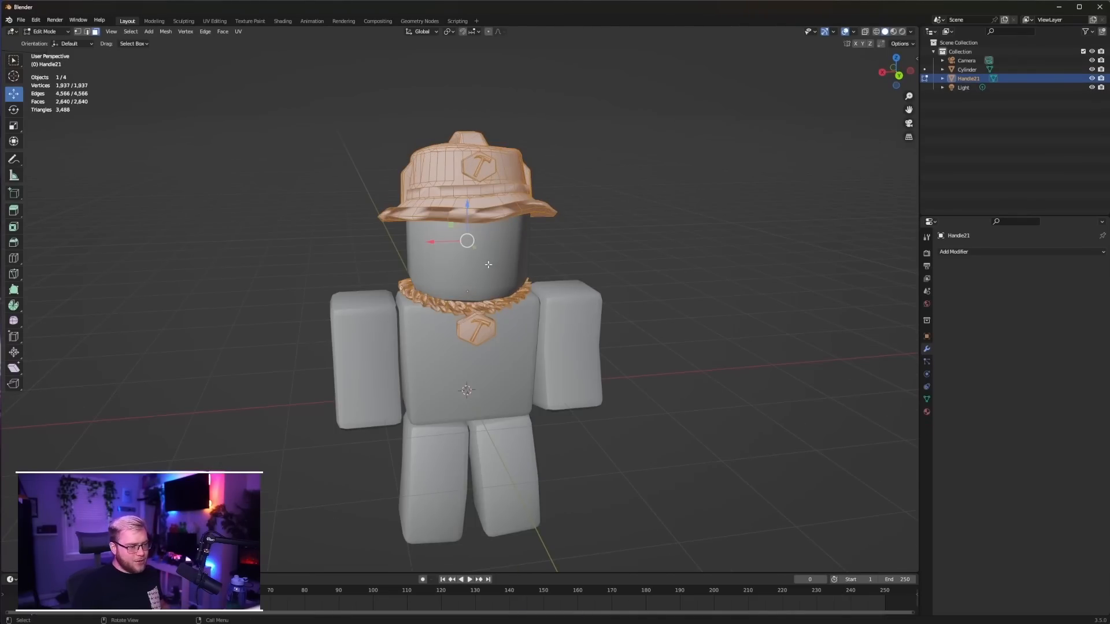
# Inspect the shading of the simplified accessories and undo the vertex merge and the Limited Dissolve
pyautogui.press('Tab')
pyautogui.moveTo(524, 250)
pyautogui.mouseDown(button='middle')
pyautogui.moveTo(531, 225)
pyautogui.moveTo(516, 236)
pyautogui.mouseUp(button='middle')
pyautogui.press('Tab')
pyautogui.press('Tab')
pyautogui.press('Tab')
pyautogui.press('Tab')
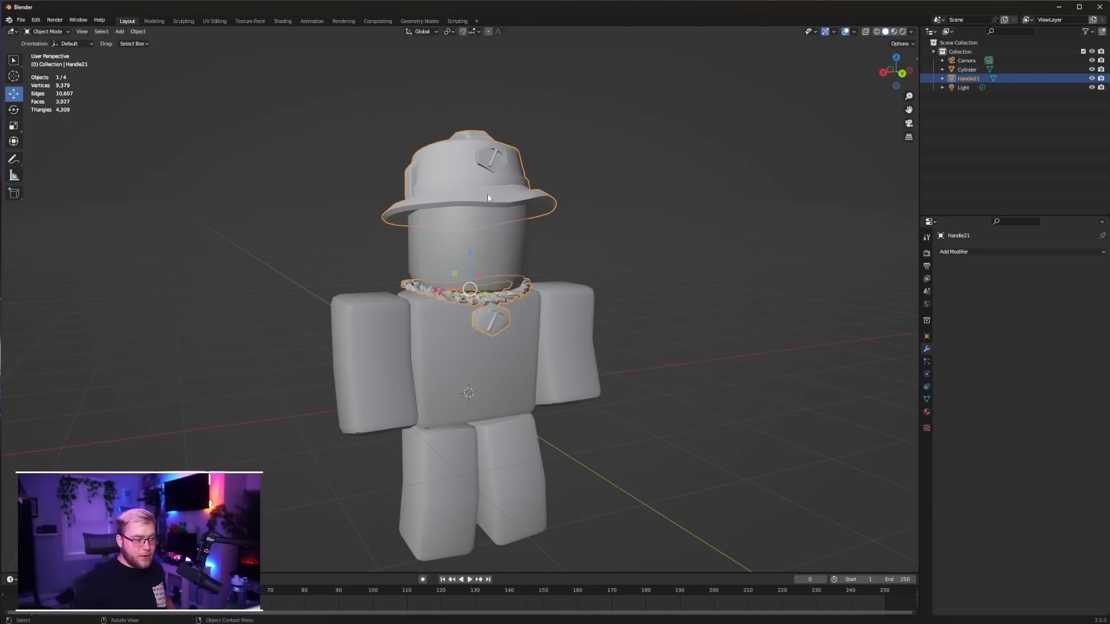
# Switch the accessory mesh to edge selection and select several edges along the front of the hat's brim
pyautogui.press('Tab')
pyautogui.moveTo(492, 183); pyautogui.dragTo(527, 165, button='middle')
pyautogui.scroll(3, 519, 191)
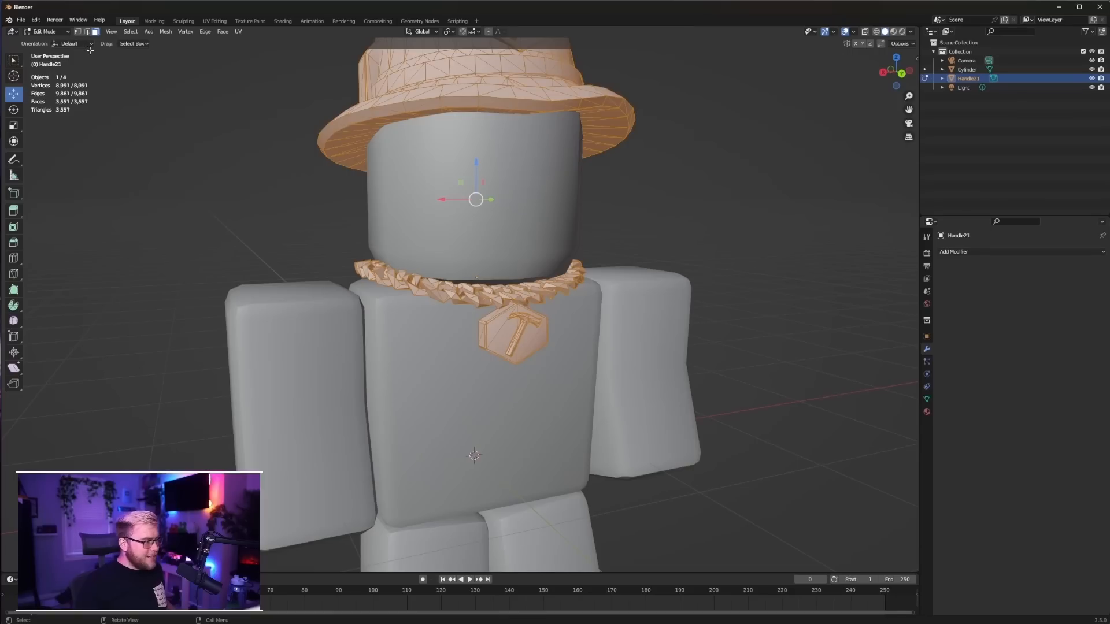
pyautogui.click(87, 31)
pyautogui.click(424, 104)
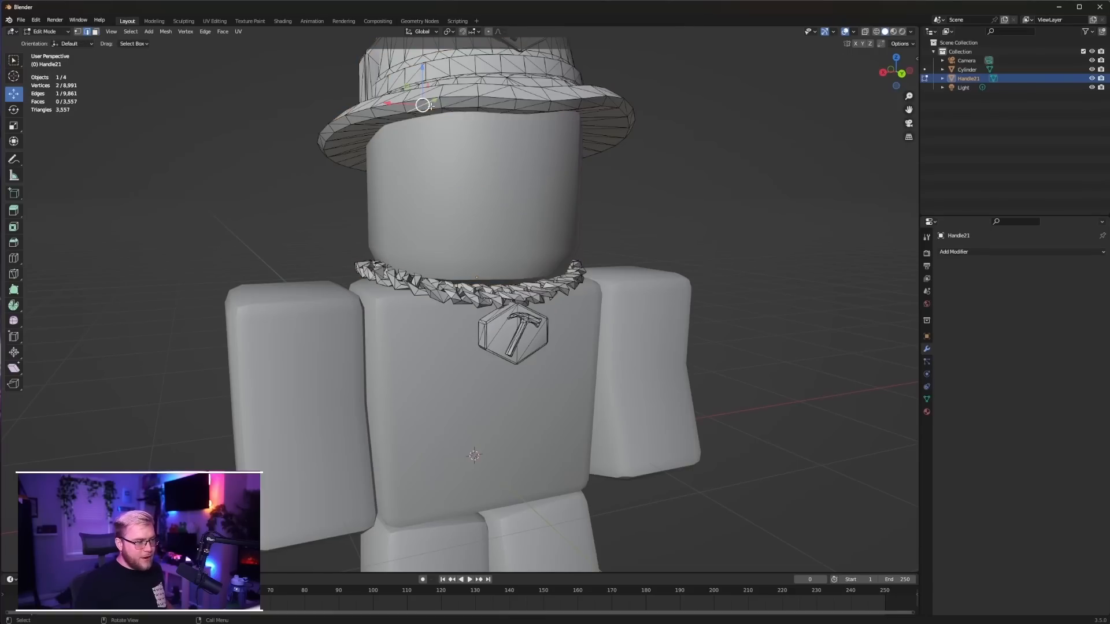
pyautogui.keyDown('shift'); pyautogui.click(468, 100); pyautogui.keyUp('shift')
pyautogui.keyDown('shift'); pyautogui.click(496, 103); pyautogui.keyUp('shift')
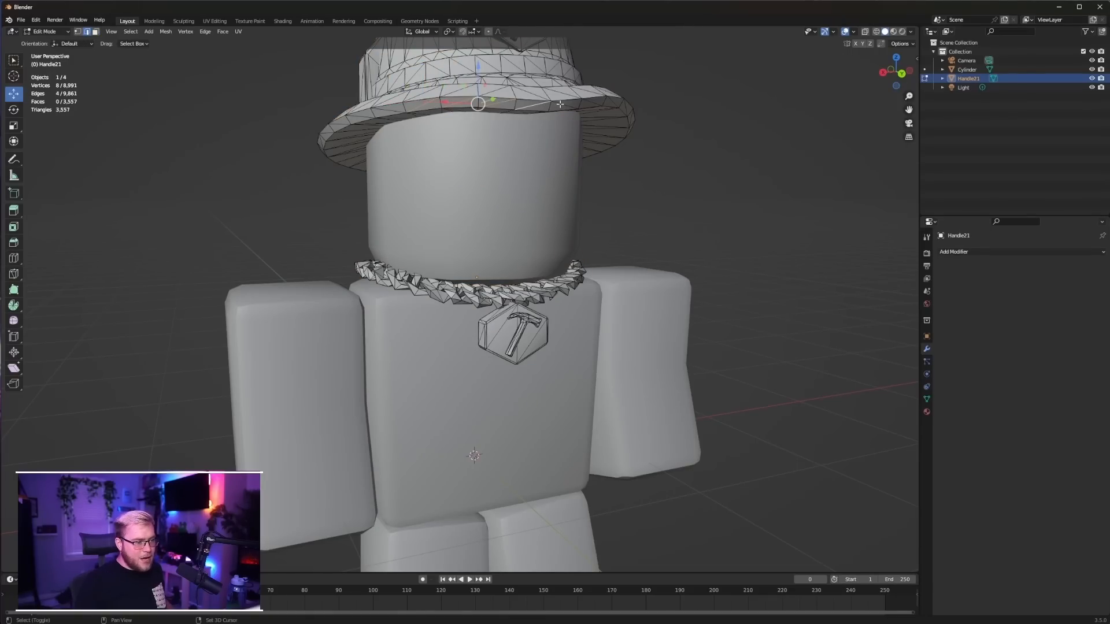
# Apply a Limited Dissolve to the entire hat and necklace mesh and return to Object Mode
pyautogui.press('a')
pyautogui.scroll(-2, 557, 114)
pyautogui.press('x')
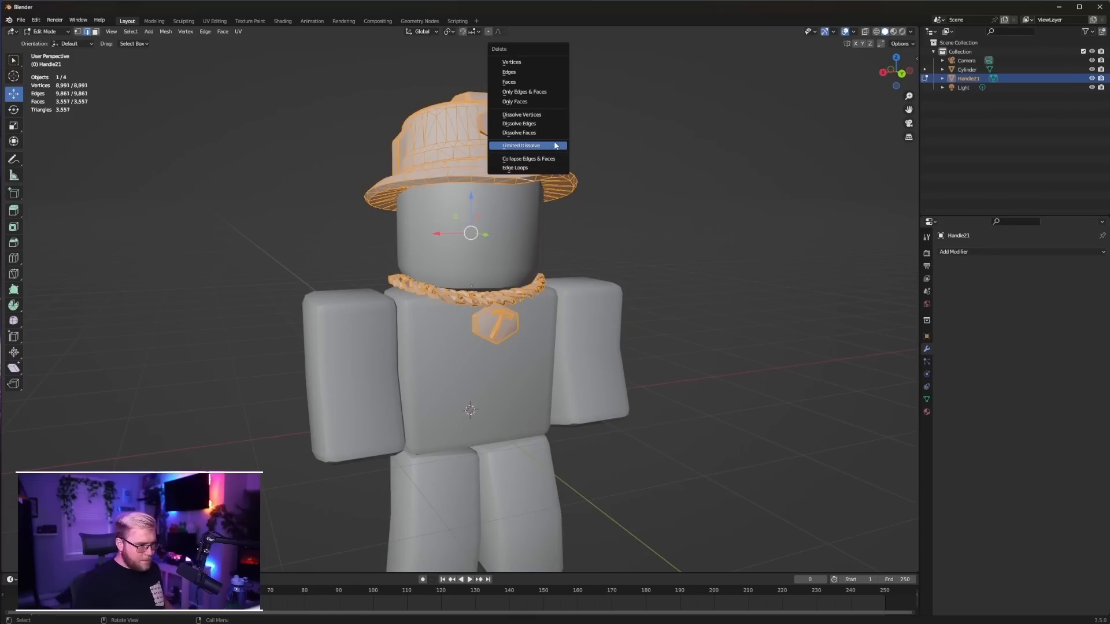
pyautogui.click(555, 145)
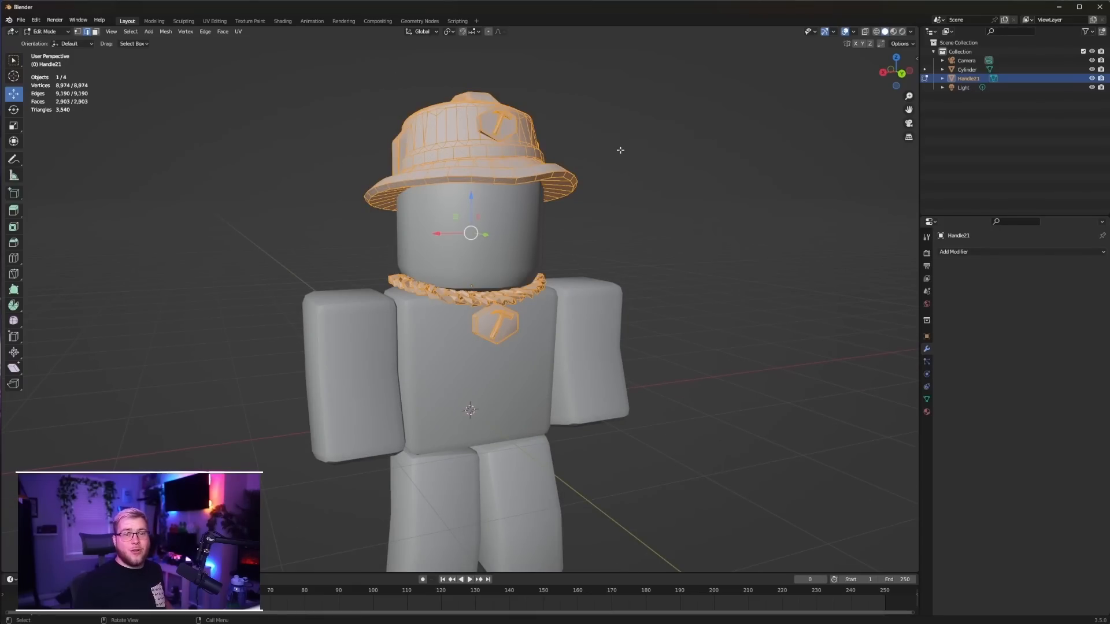
pyautogui.moveTo(621, 150); pyautogui.dragTo(553, 175, button='middle')
pyautogui.press('Tab')
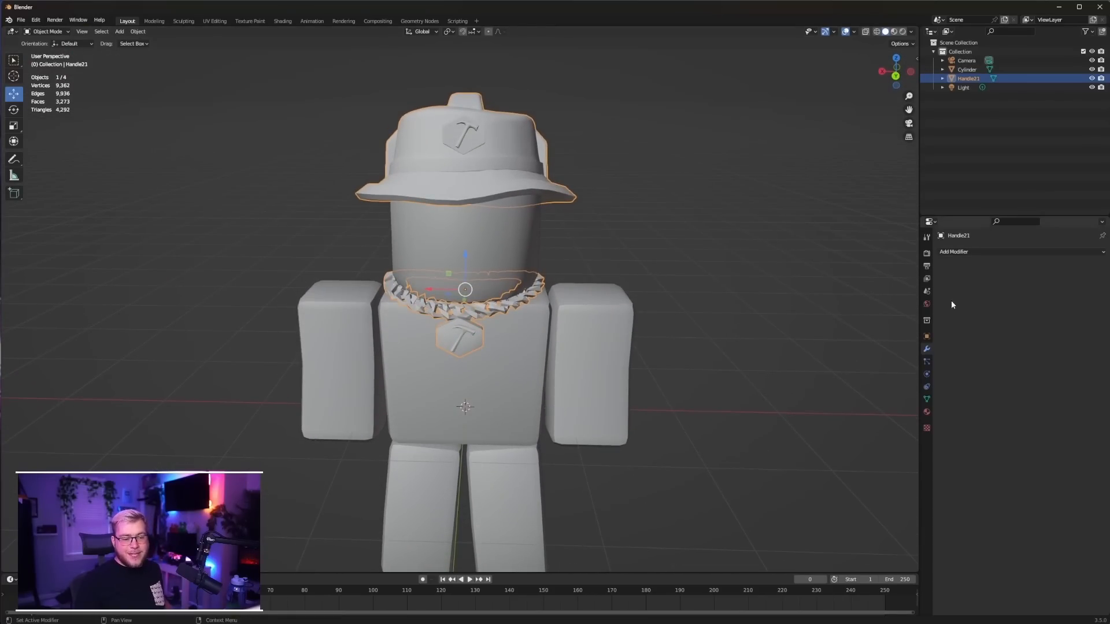
# Add a Decimate modifier to the accessories with a ratio of 0.5 and inspect its effect on the hat
pyautogui.click(976, 252)
pyautogui.click(938, 316)
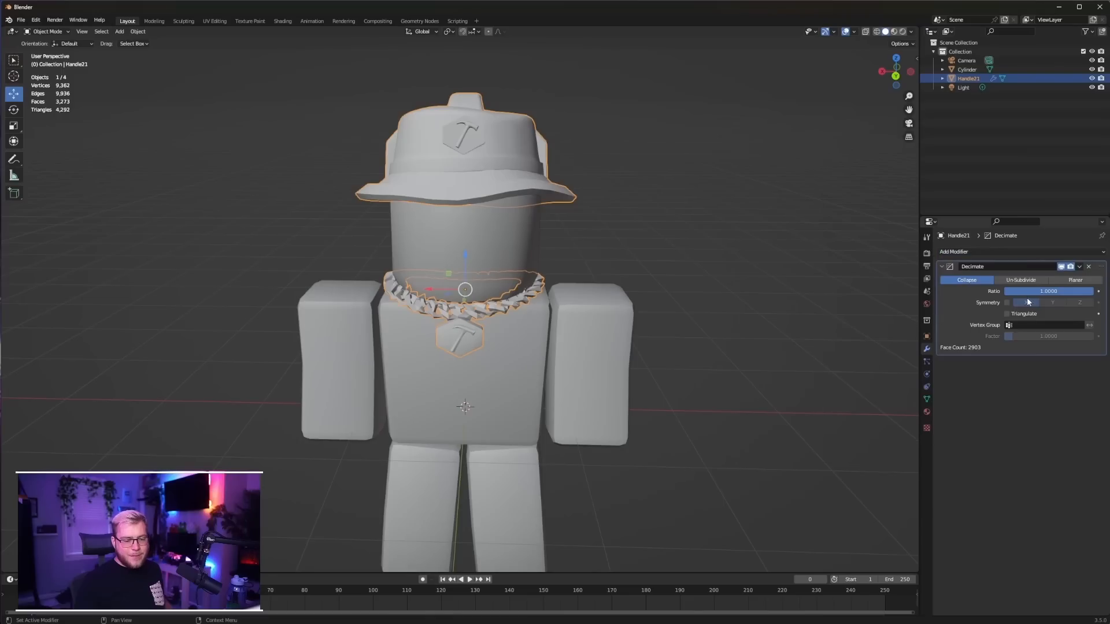
pyautogui.click(1038, 292)
pyautogui.press('BackSpace')
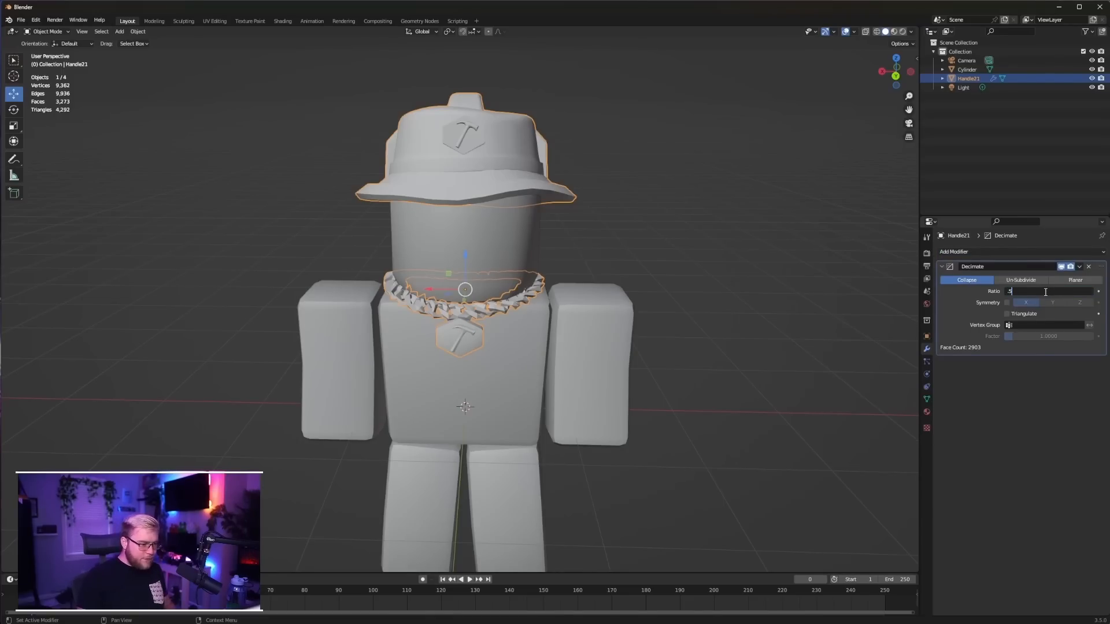
pyautogui.write('.5')
pyautogui.press('Return')
pyautogui.moveTo(614, 222); pyautogui.dragTo(567, 252, button='middle')
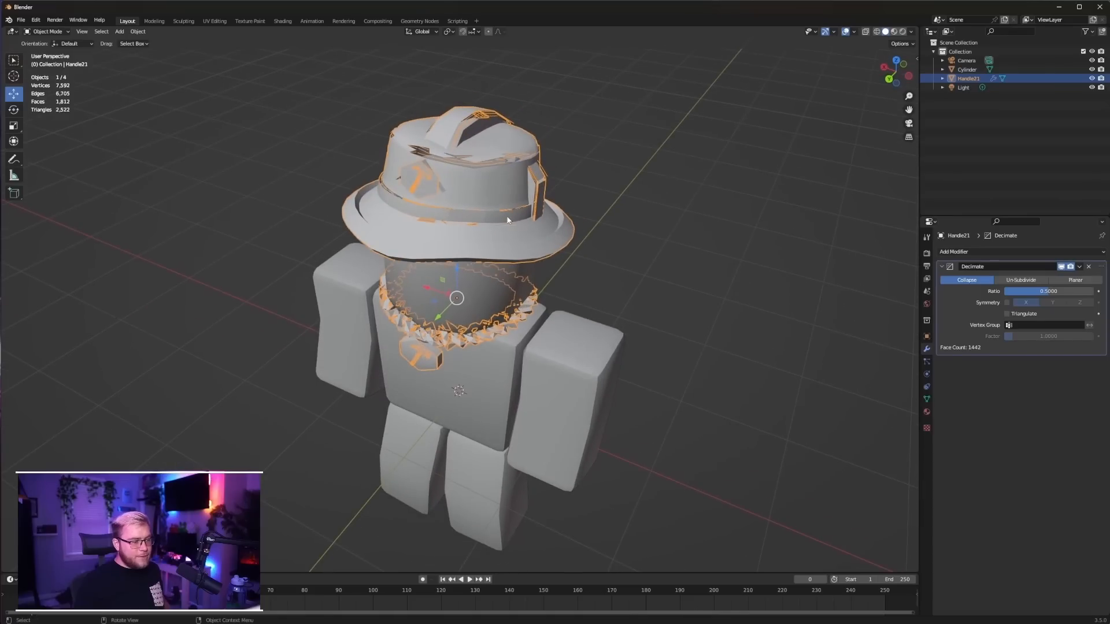
pyautogui.scroll(2, 454, 147)
pyautogui.keyDown('shift'); pyautogui.moveTo(454, 136); pyautogui.dragTo(459, 215, button='middle'); pyautogui.keyUp('shift')
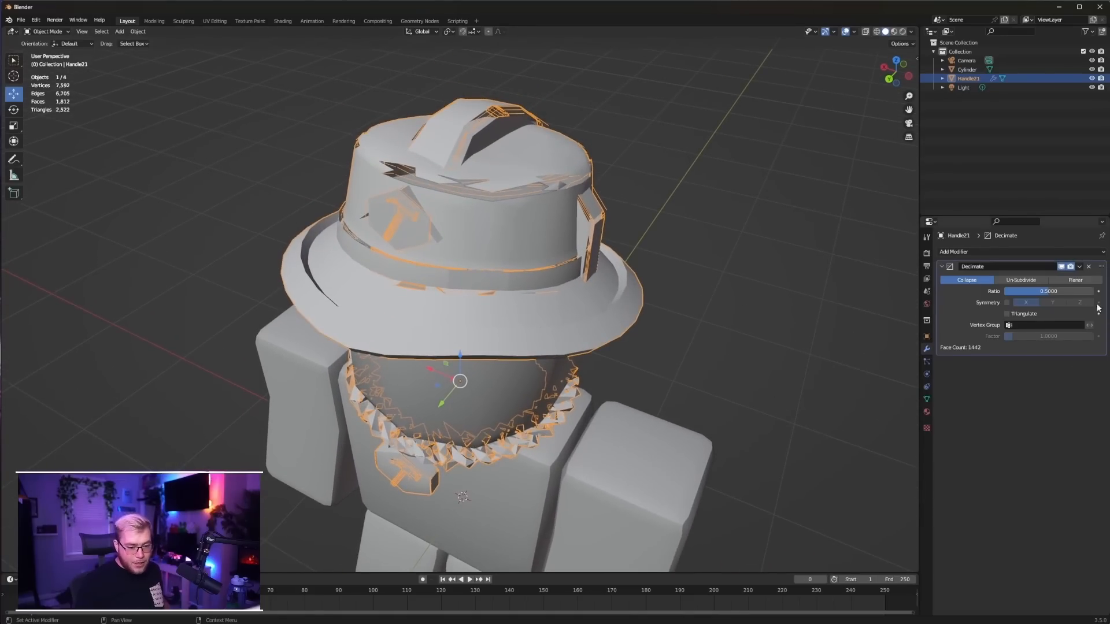
# Raise the Decimate ratio and reset it to 1
pyautogui.moveTo(1035, 291); pyautogui.dragTo(1090, 292)
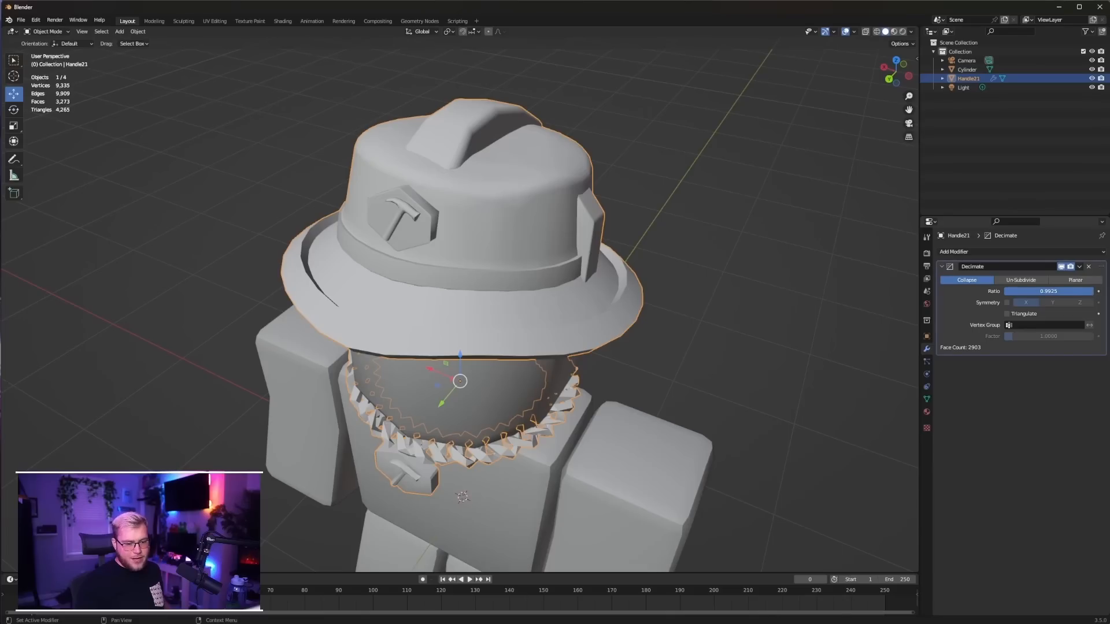
pyautogui.click(1070, 295)
pyautogui.press('BackSpace')
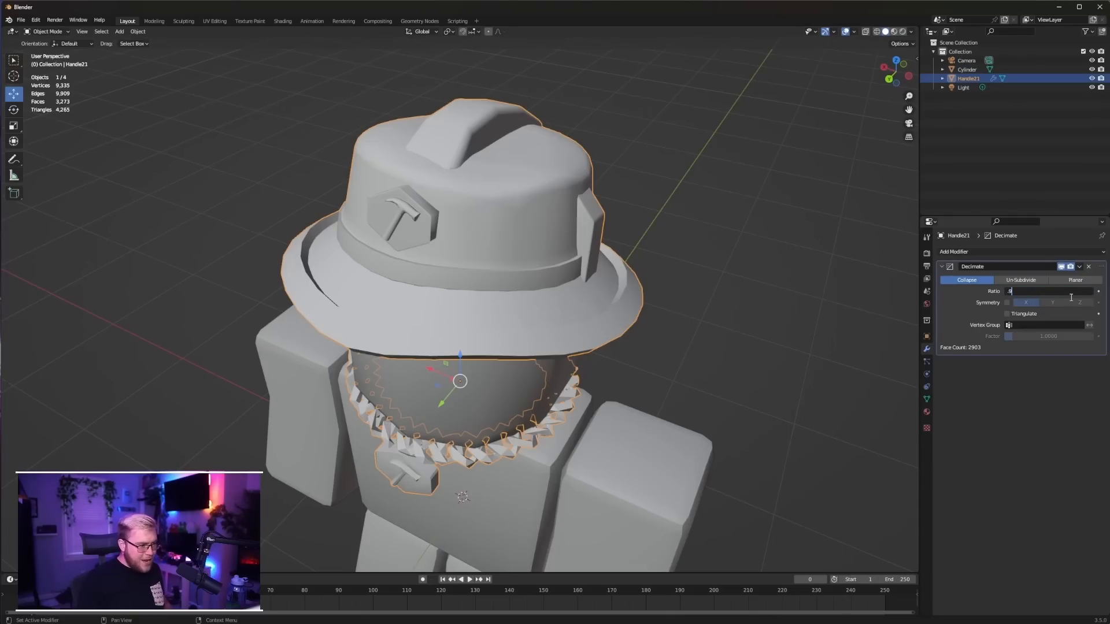
pyautogui.press('Return')
pyautogui.press('BackSpace')
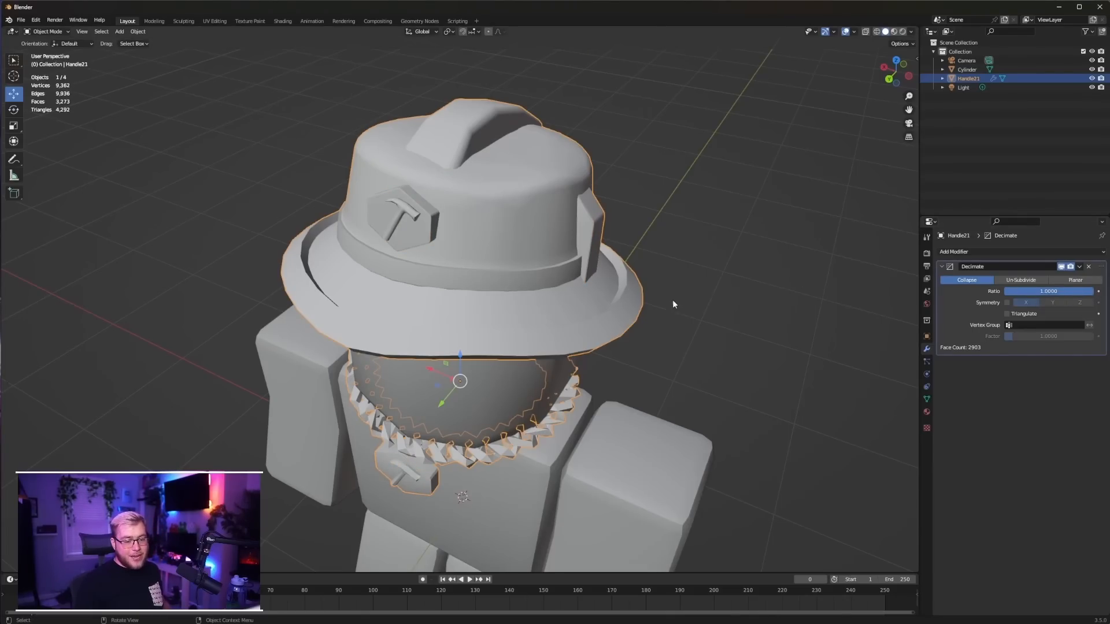
# Examine the simplified hat's edge layout in Edit Mode and the delete and dissolve options for an edge near the crown's base
pyautogui.press('Tab')
pyautogui.moveTo(686, 273); pyautogui.dragTo(712, 259, button='middle')
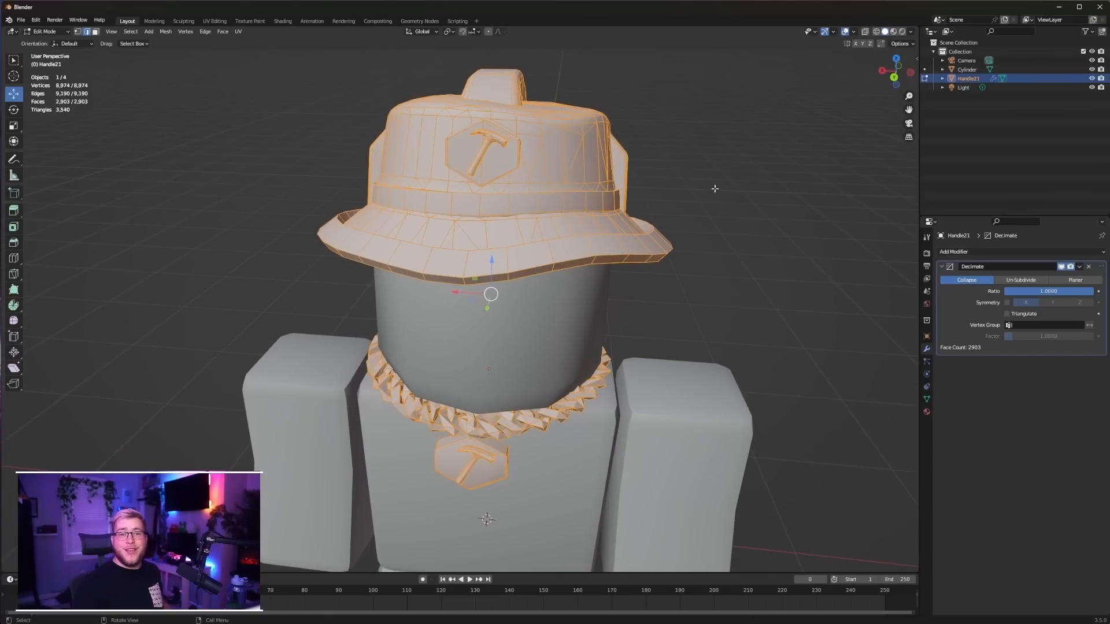
pyautogui.moveTo(727, 163); pyautogui.dragTo(642, 194, button='middle')
pyautogui.scroll(3, 692, 176)
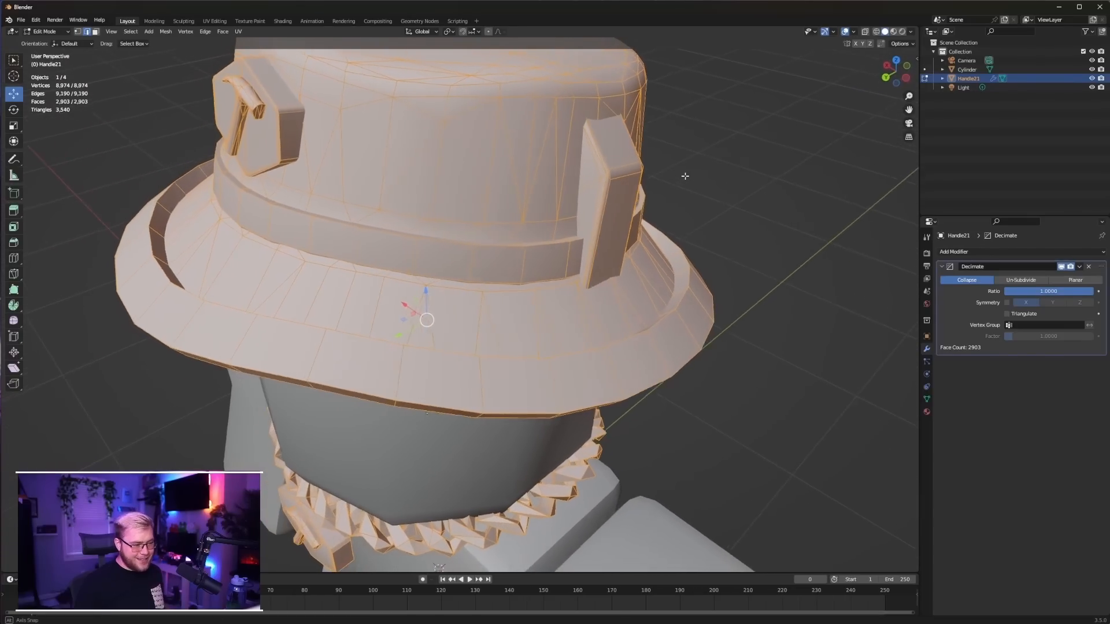
pyautogui.click(515, 233)
pyautogui.press('x')
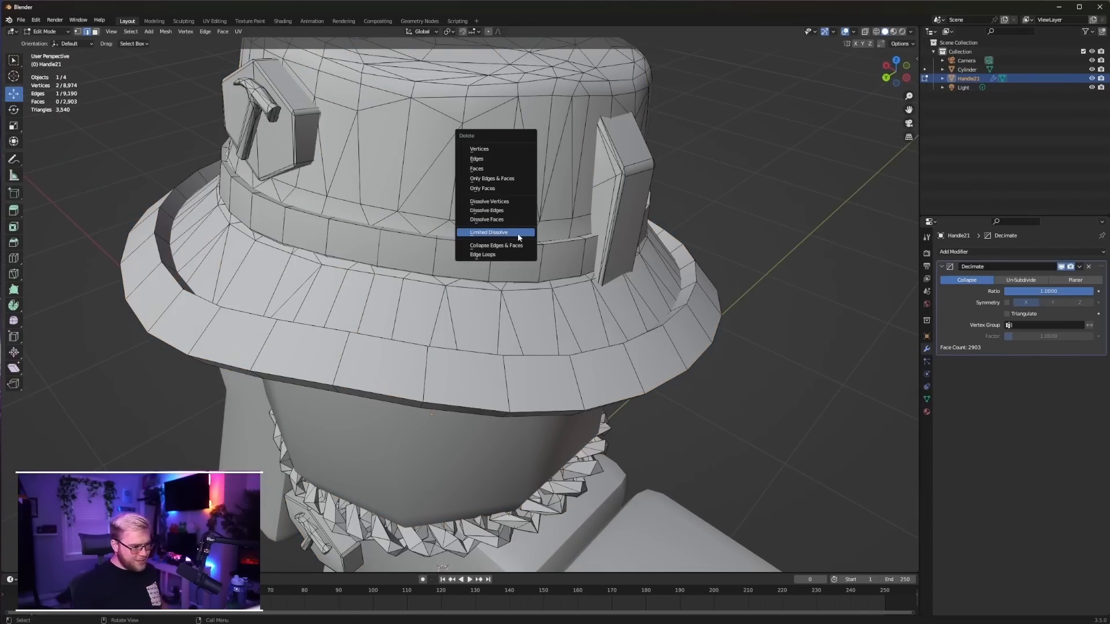
pyautogui.press('Escape')
pyautogui.press('x')
pyautogui.press('Escape')
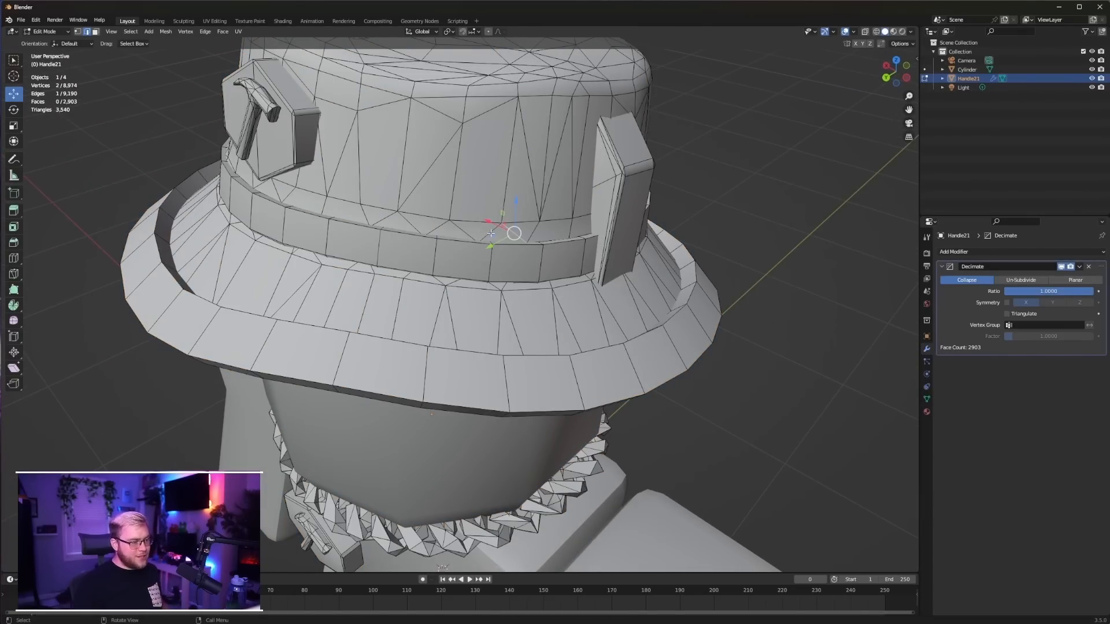
pyautogui.moveTo(491, 233); pyautogui.dragTo(710, 135, button='middle')
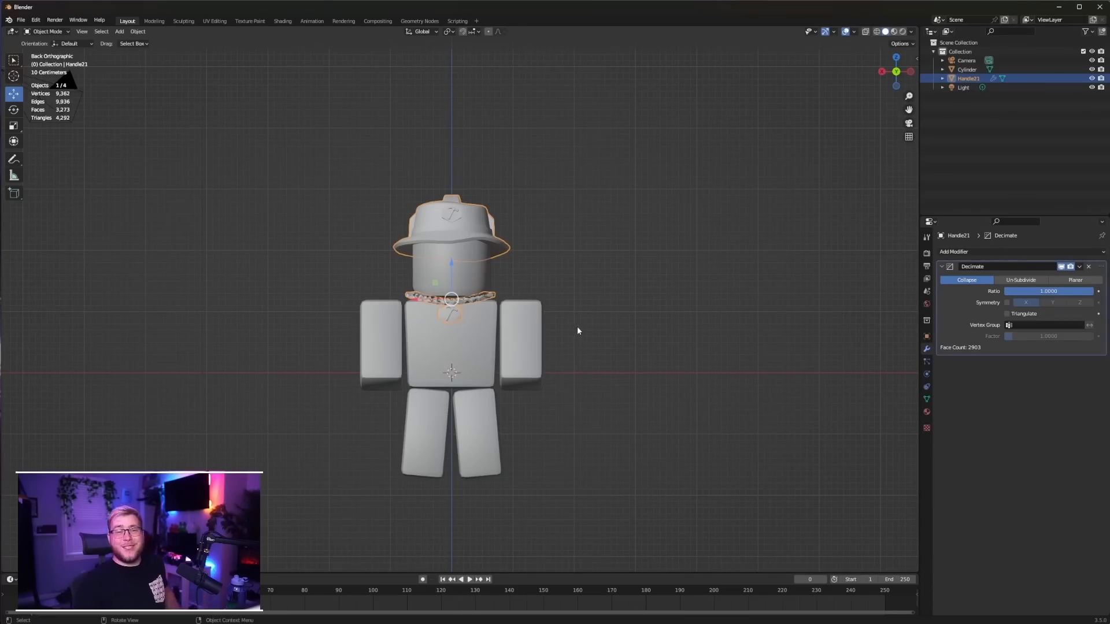
# Join the hat and necklace mesh with the character body into a single object, then deselect it
pyautogui.scroll(3, 585, 322)
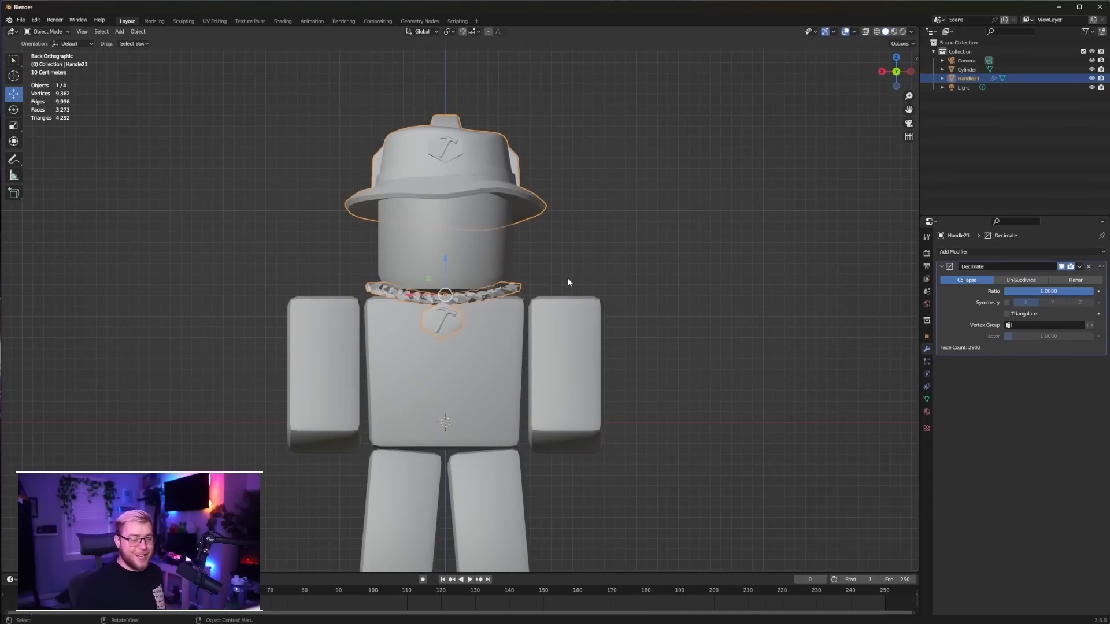
pyautogui.scroll(-1, 568, 282)
pyautogui.keyDown('shift'); pyautogui.click(502, 335); pyautogui.keyUp('shift')
pyautogui.hotkey('ctrl', 'j')
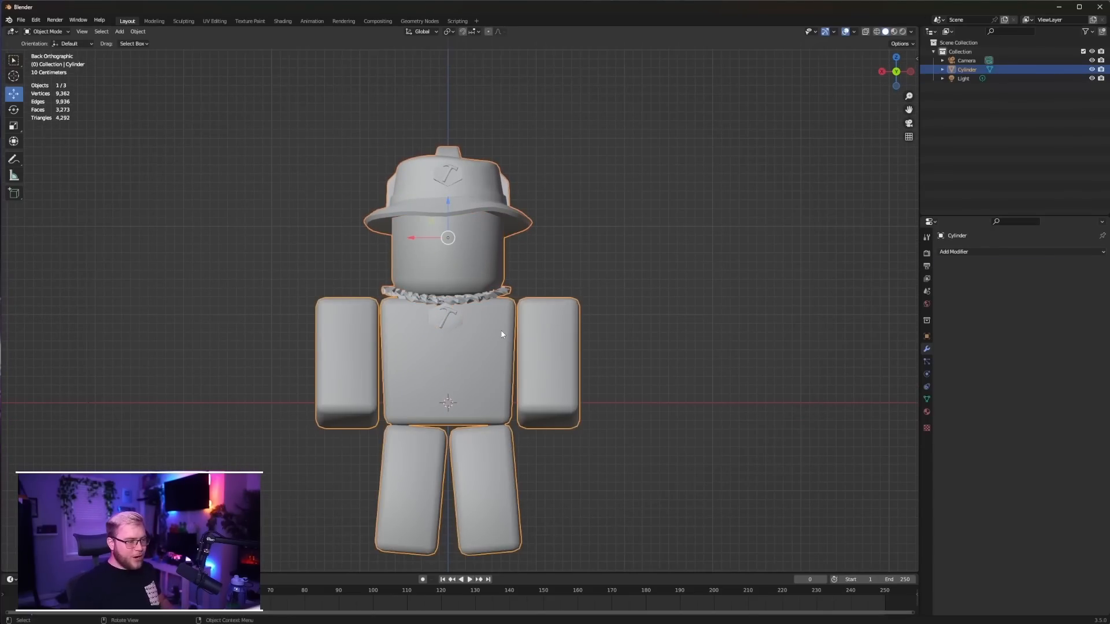
pyautogui.click(599, 342)
pyautogui.moveTo(600, 343); pyautogui.dragTo(657, 332, button='middle')
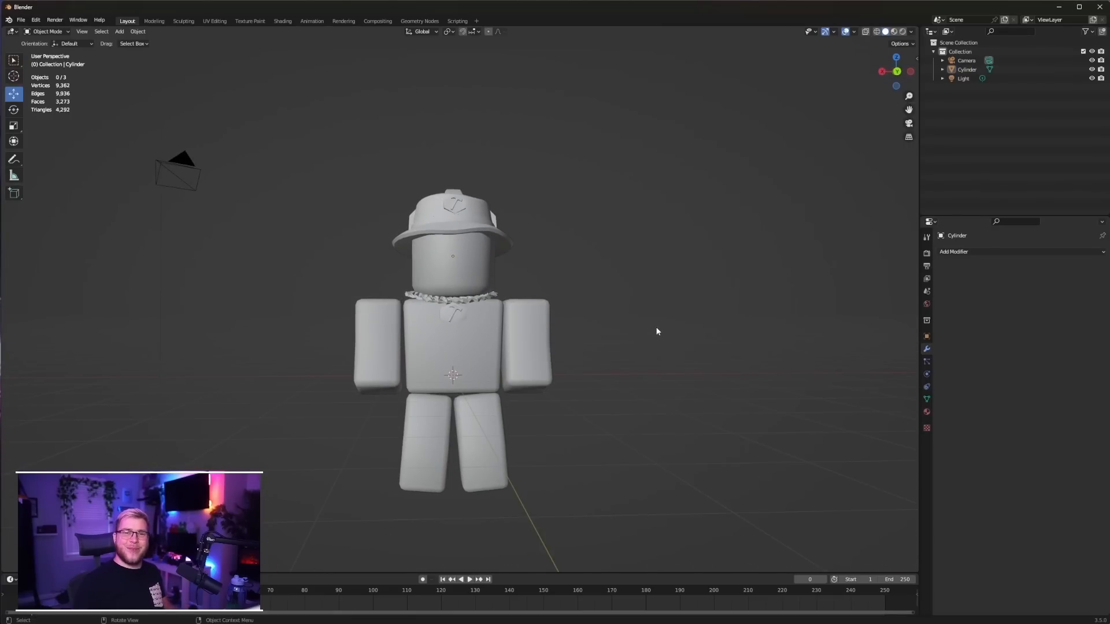
# Switch to the UV Editing workspace and load tex.jpg as the image behind the UVs
pyautogui.click(220, 21)
pyautogui.click(293, 32)
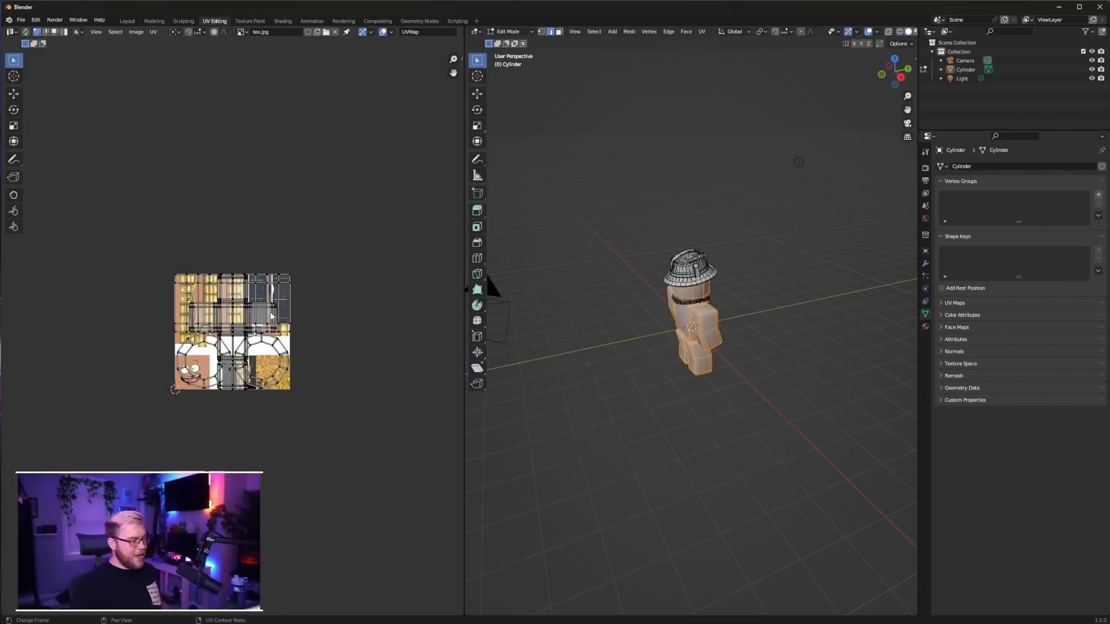
pyautogui.scroll(5, 255, 335)
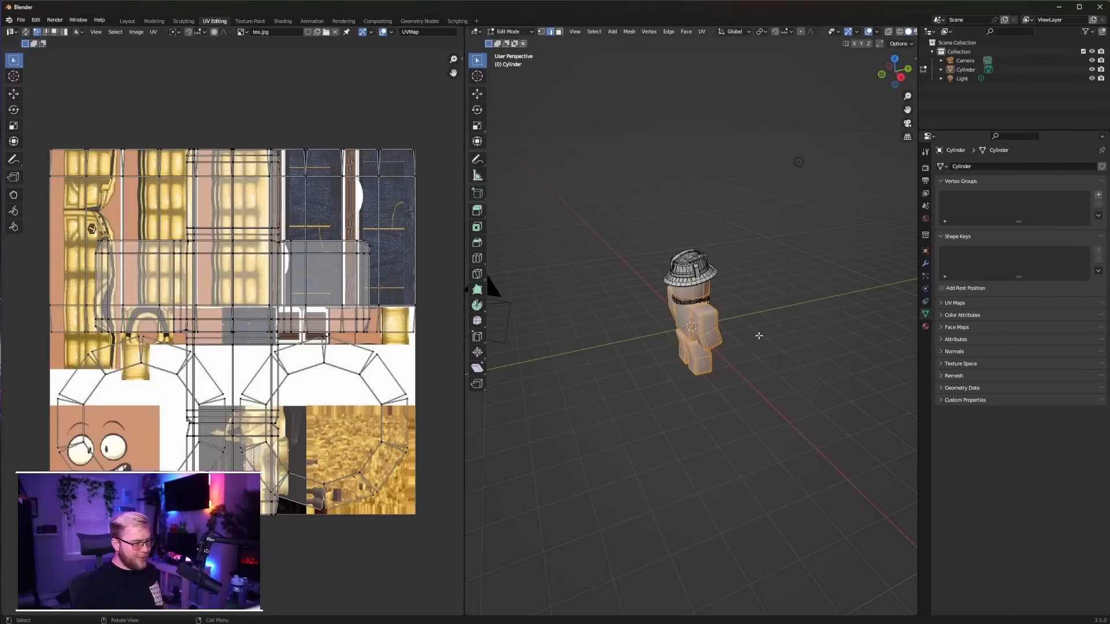
# Select only the linked head geometry and unwrap it with Project from View in the back orthographic view
pyautogui.press('KP_Decimal')
pyautogui.press('ctrl+KP_1')
pyautogui.hotkey('alt', 'a')
pyautogui.press('l')
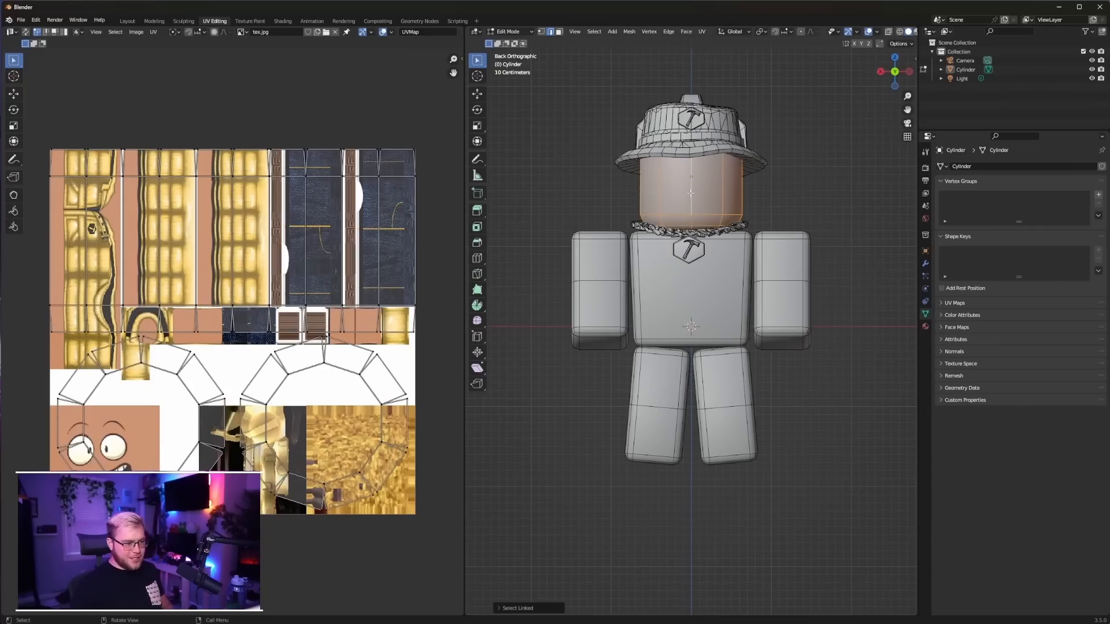
pyautogui.rightClick(691, 193)
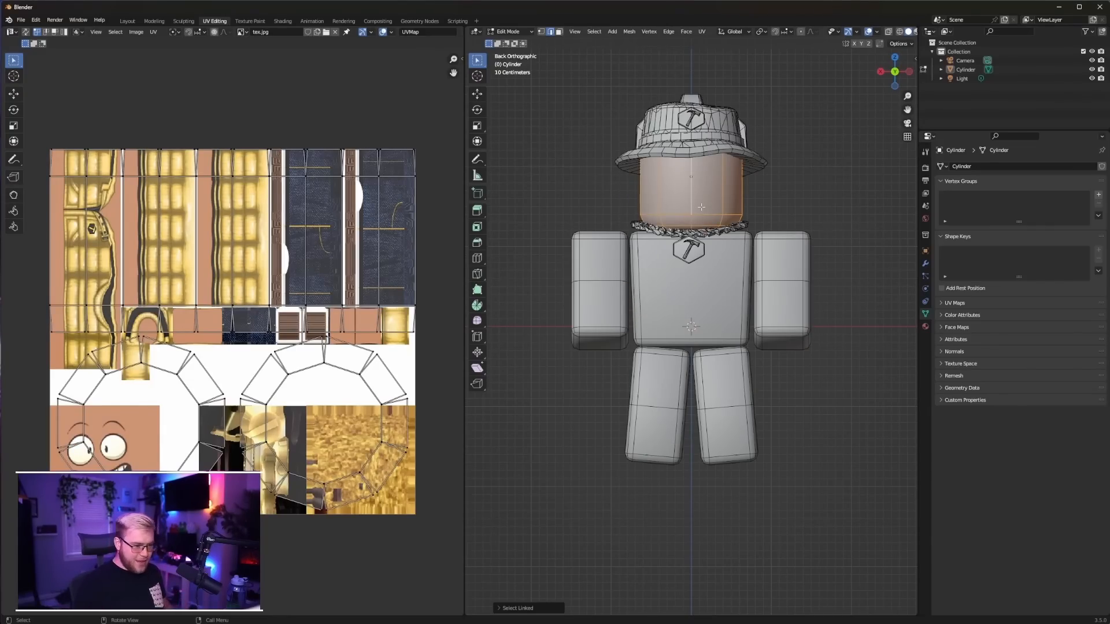
pyautogui.press('u')
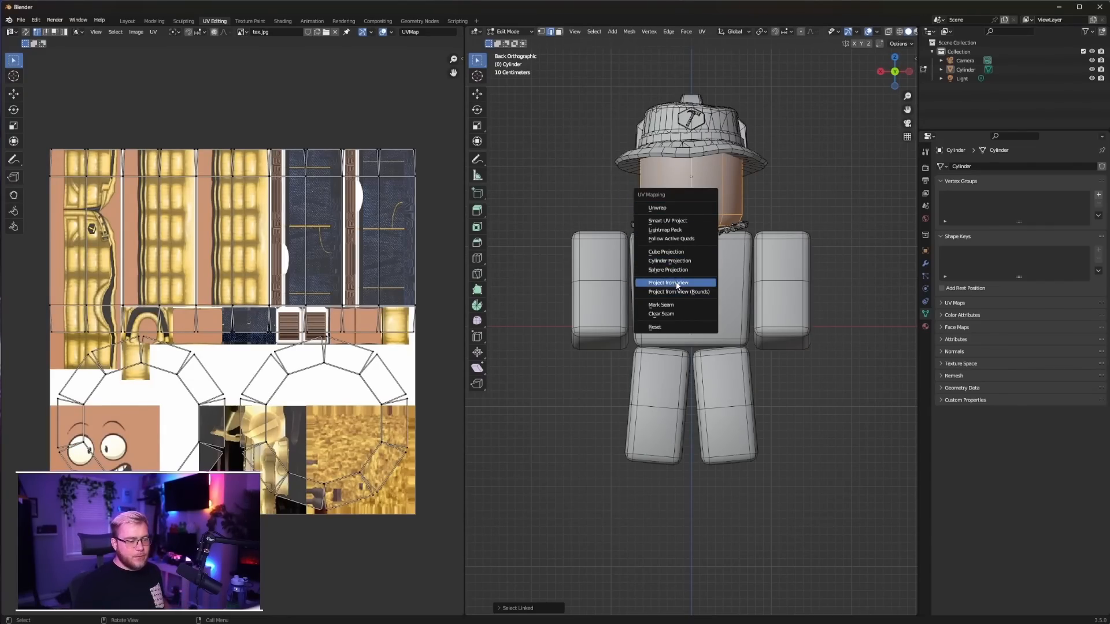
pyautogui.click(678, 283)
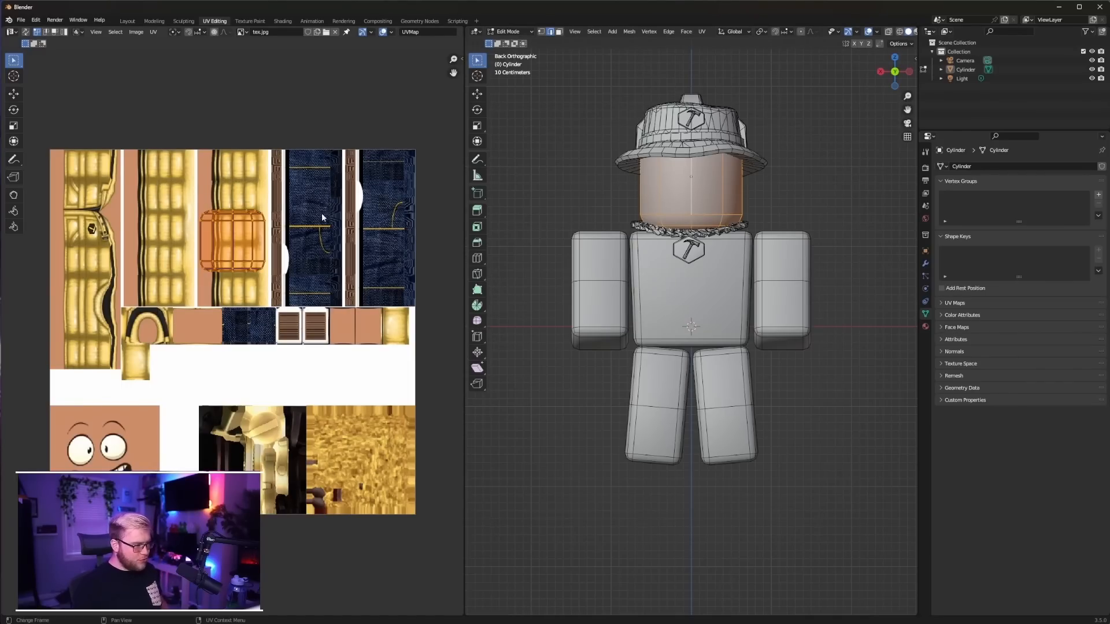
# Move the head's UV island onto the face area of the texture and scale it to fit the face square
pyautogui.press('g')
pyautogui.click(186, 460)
pyautogui.press('s')
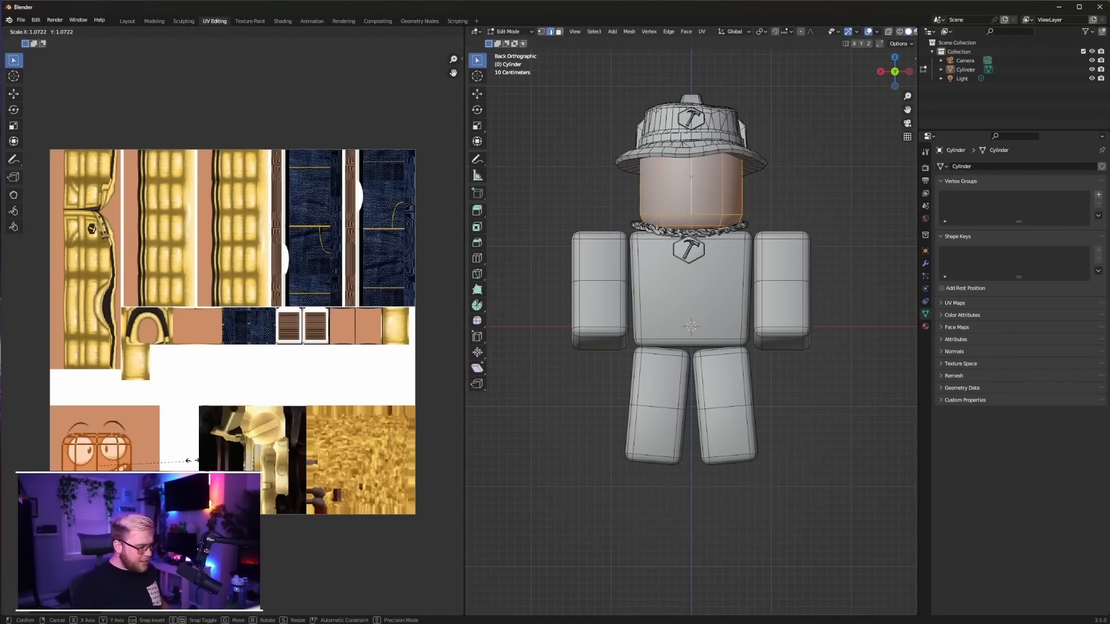
pyautogui.click(248, 437)
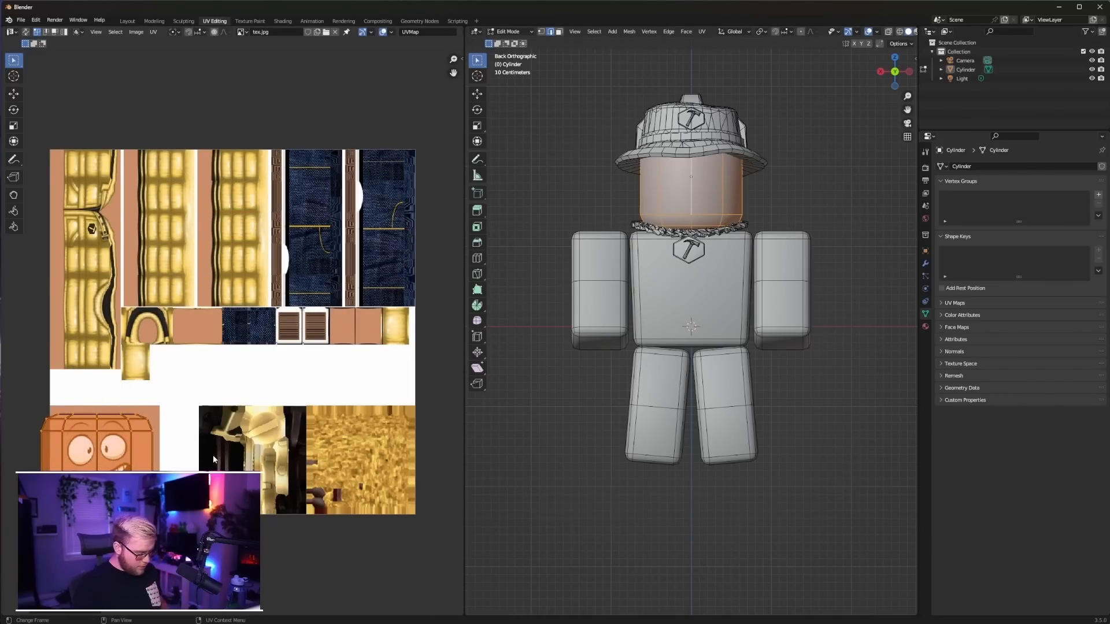
pyautogui.press('s')
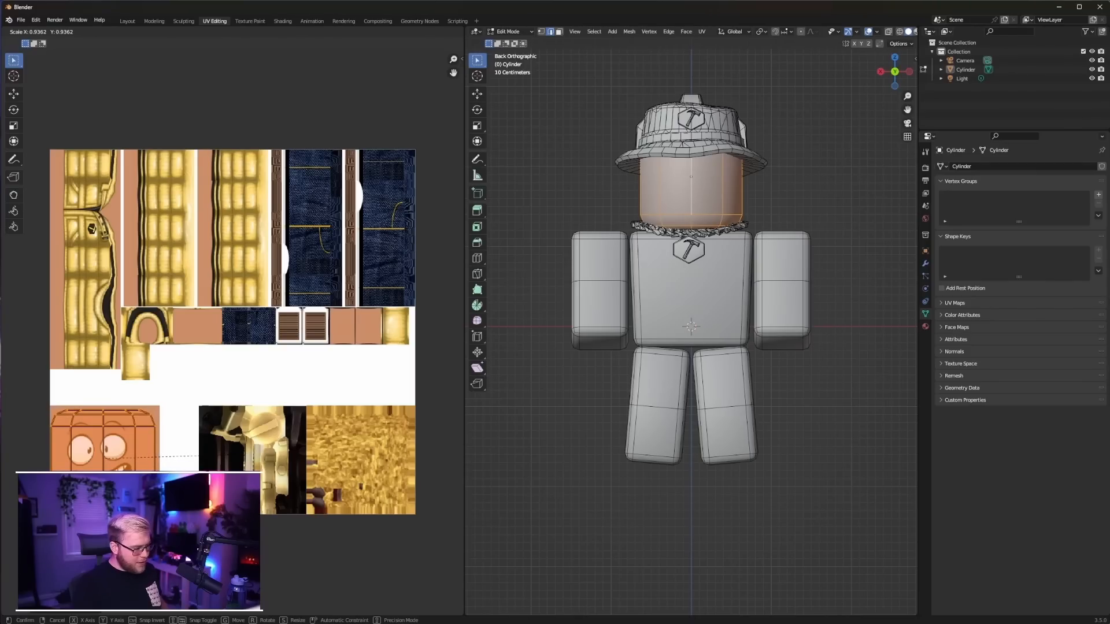
pyautogui.click(239, 457)
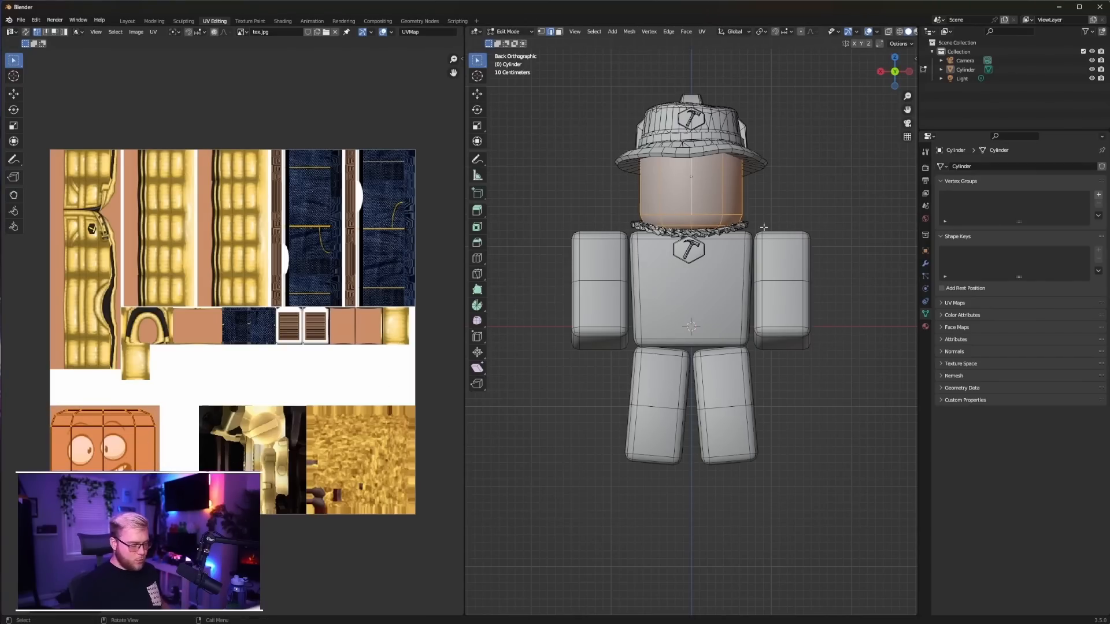
# Preview materials in Object Mode and give the body material's Base Color an Image Texture using tex.jpg
pyautogui.press('z')
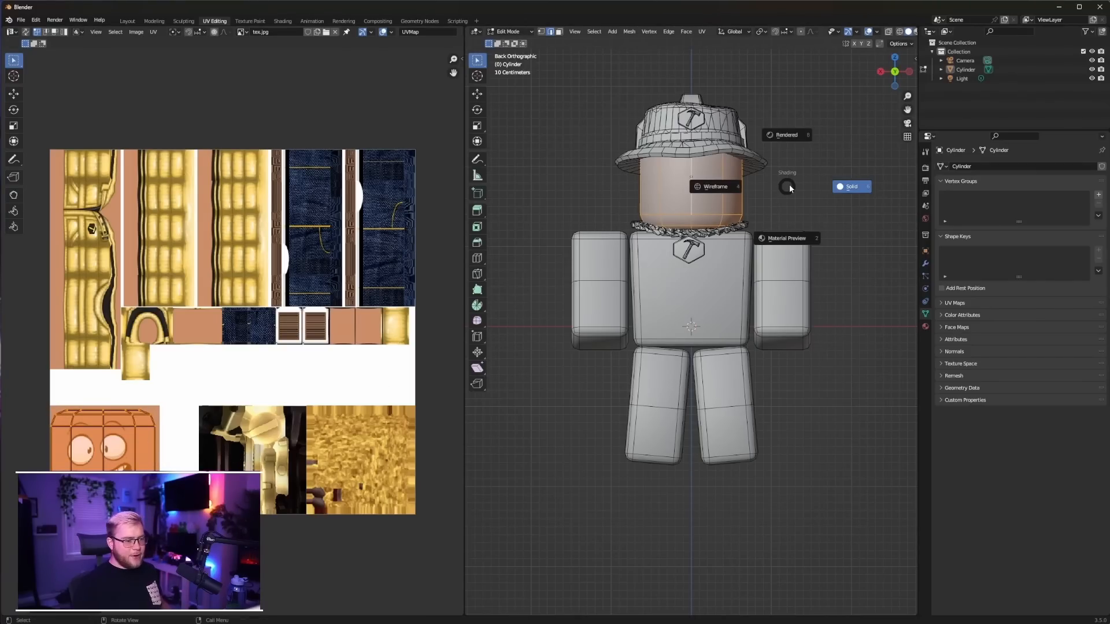
pyautogui.click(796, 242)
pyautogui.press('Tab')
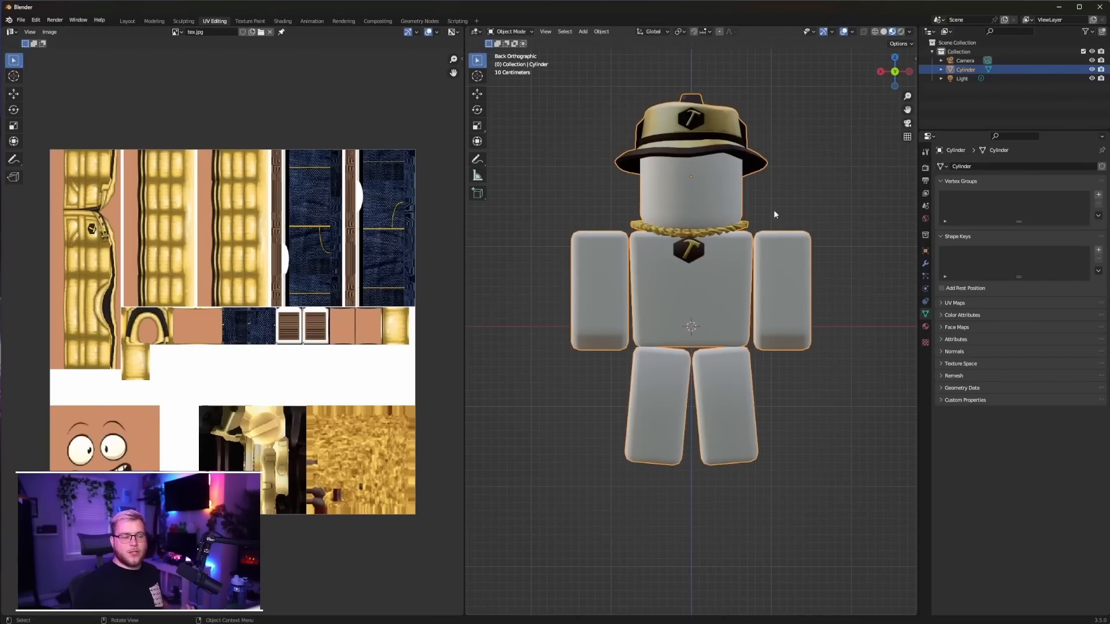
pyautogui.click(925, 326)
pyautogui.click(1007, 318)
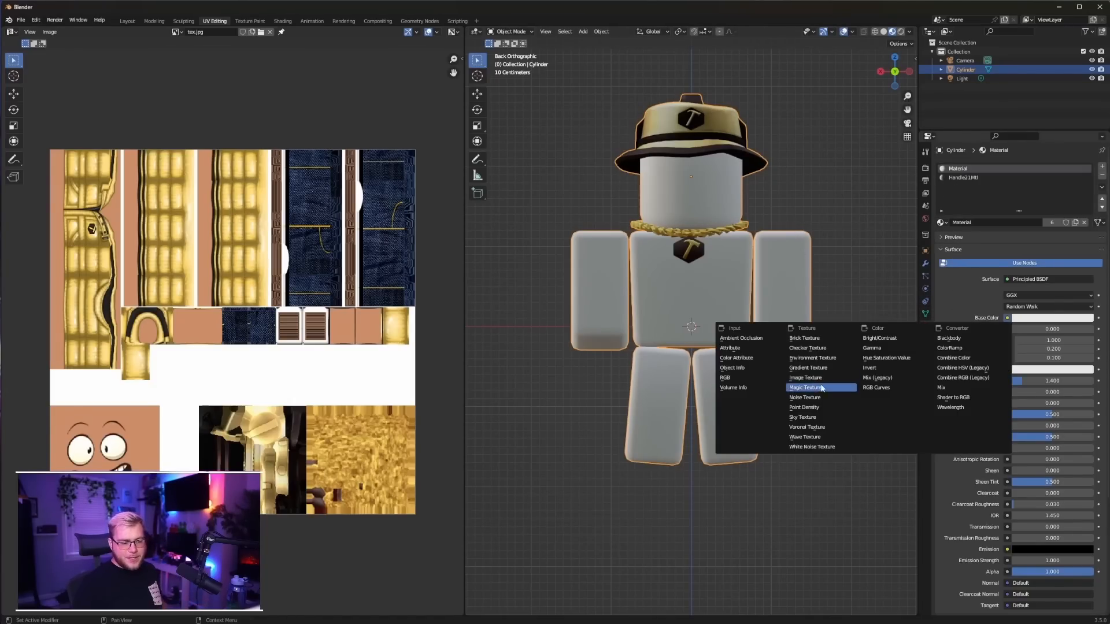
pyautogui.click(805, 378)
pyautogui.click(945, 329)
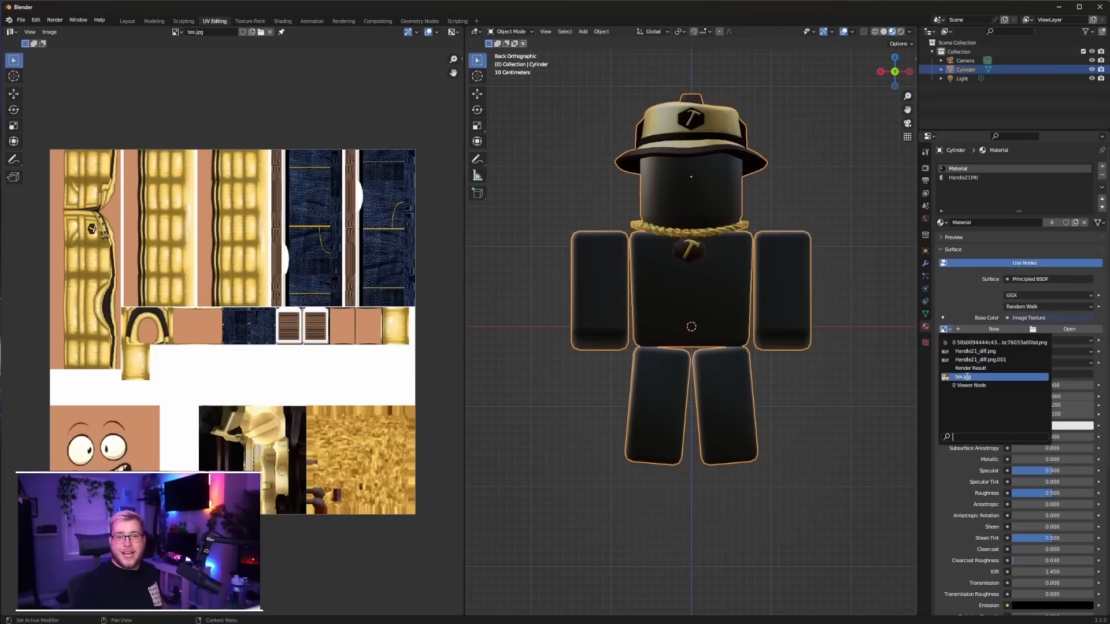
pyautogui.click(968, 378)
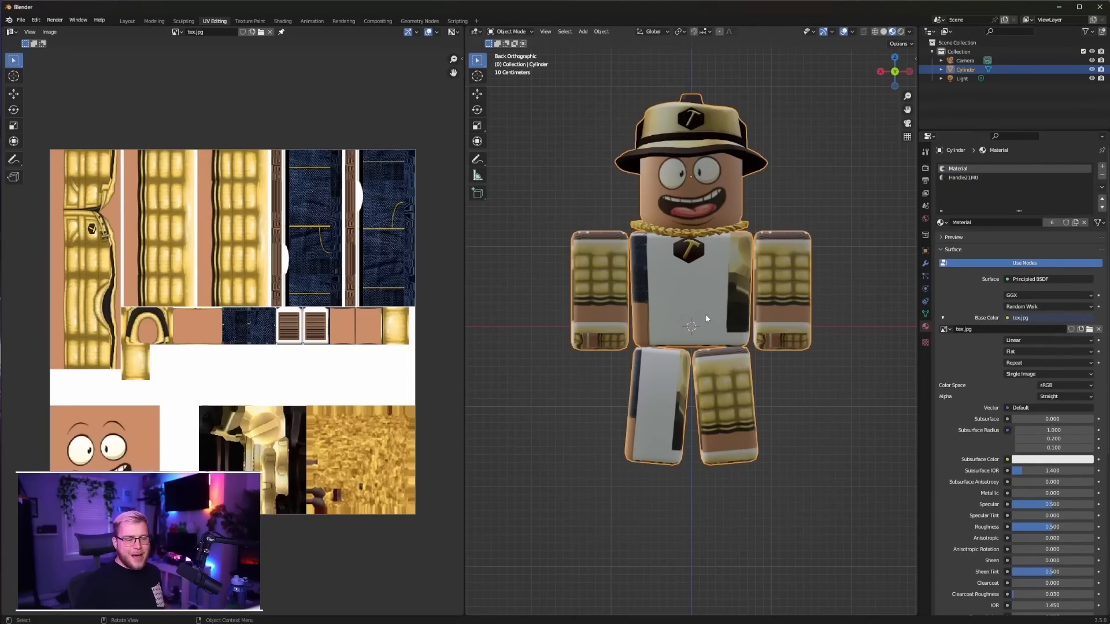
# Select the linked torso geometry in Edit Mode and unwrap it with Project from View in the back orthographic view
pyautogui.press('Tab')
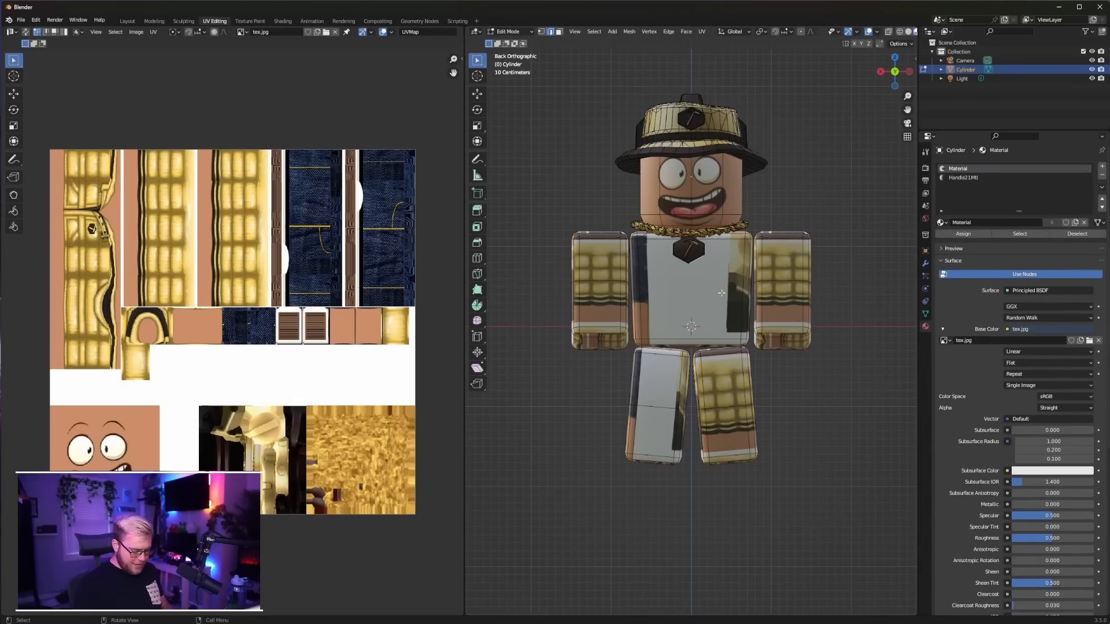
pyautogui.hotkey('ctrl', 'l')
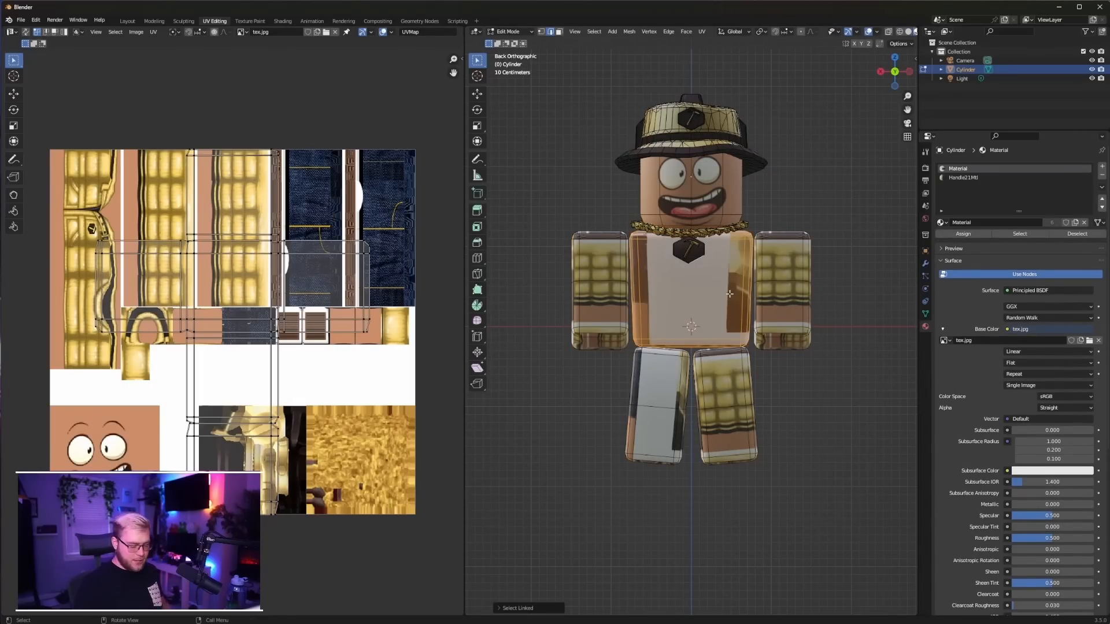
pyautogui.press('u')
pyautogui.click(730, 297)
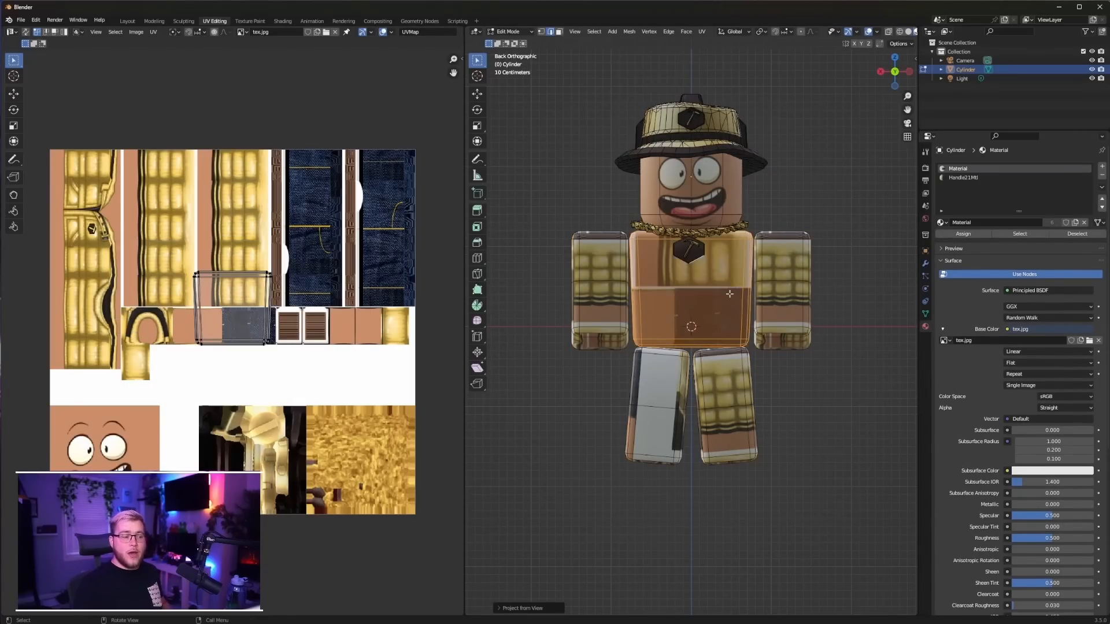
# Rotate the torso's whole UV island by 90 degrees and place it over the sideways jacket front in the texture
pyautogui.press('a')
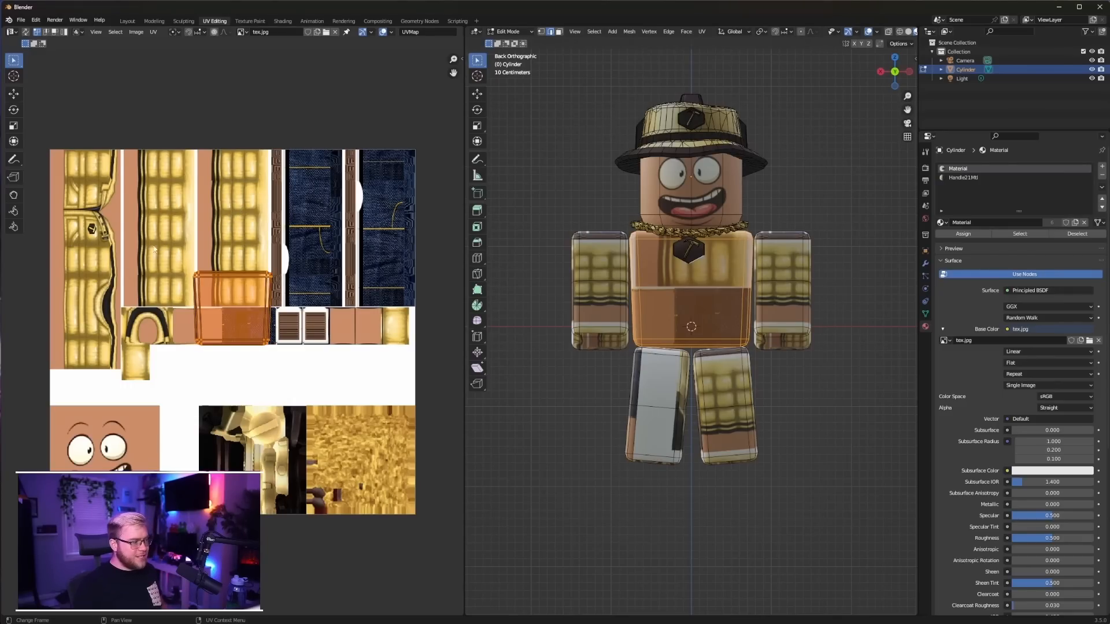
pyautogui.press('r')
pyautogui.press('9')
pyautogui.press('0')
pyautogui.press('Return')
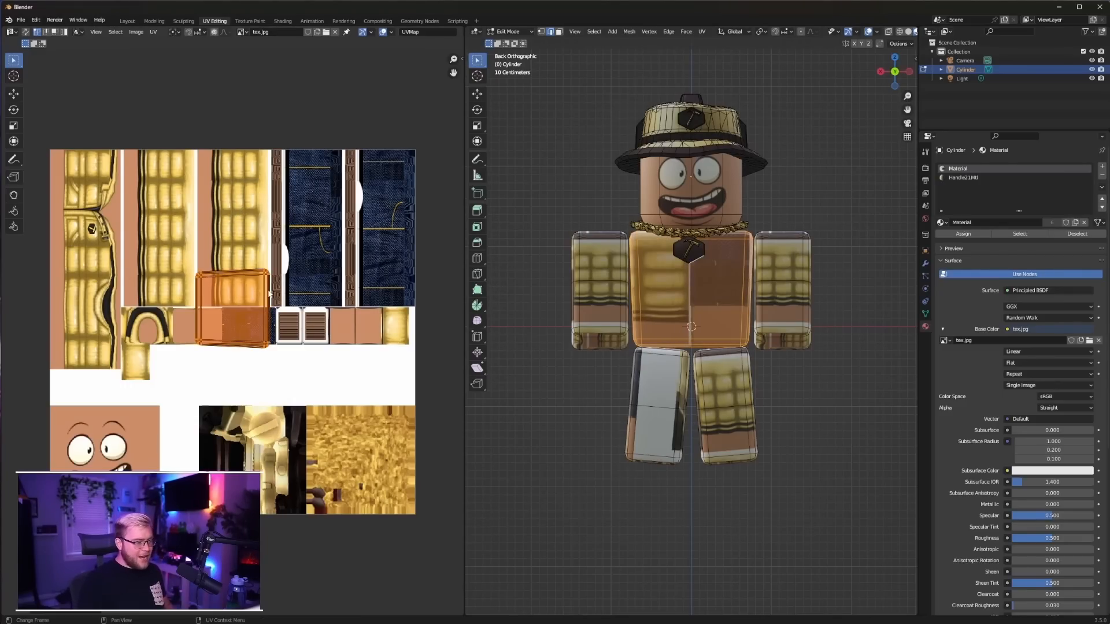
pyautogui.press('g')
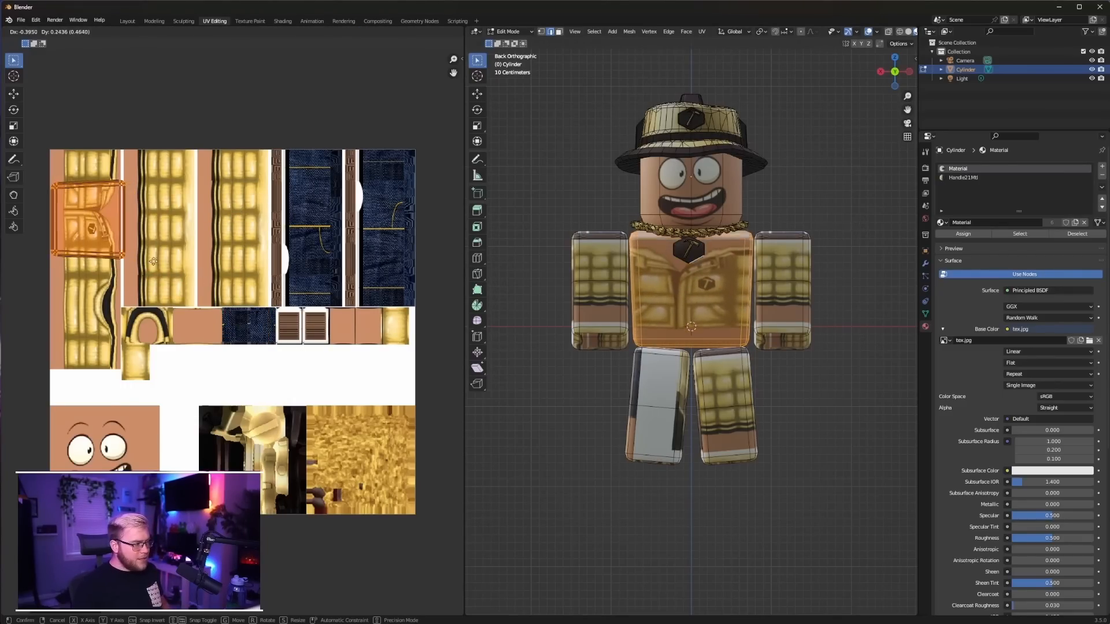
pyautogui.click(154, 265)
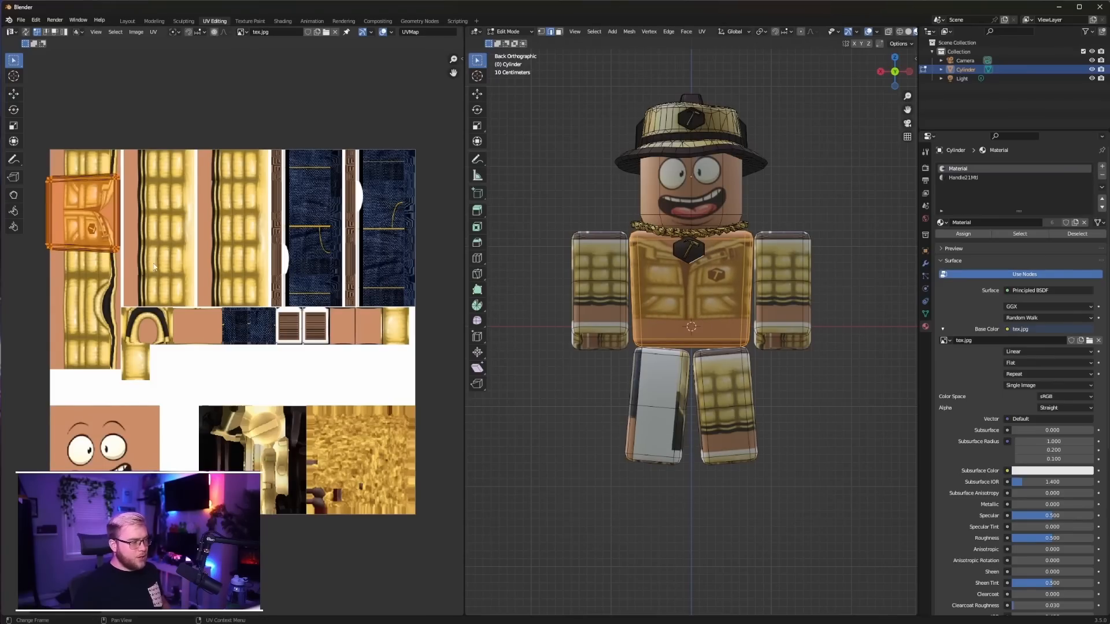
# Shift the left and right edges of the torso's UV island inward to fit the width of the jacket front
pyautogui.moveTo(19, 162)
pyautogui.mouseDown()
pyautogui.moveTo(47, 206)
pyautogui.moveTo(52, 265)
pyautogui.mouseUp()
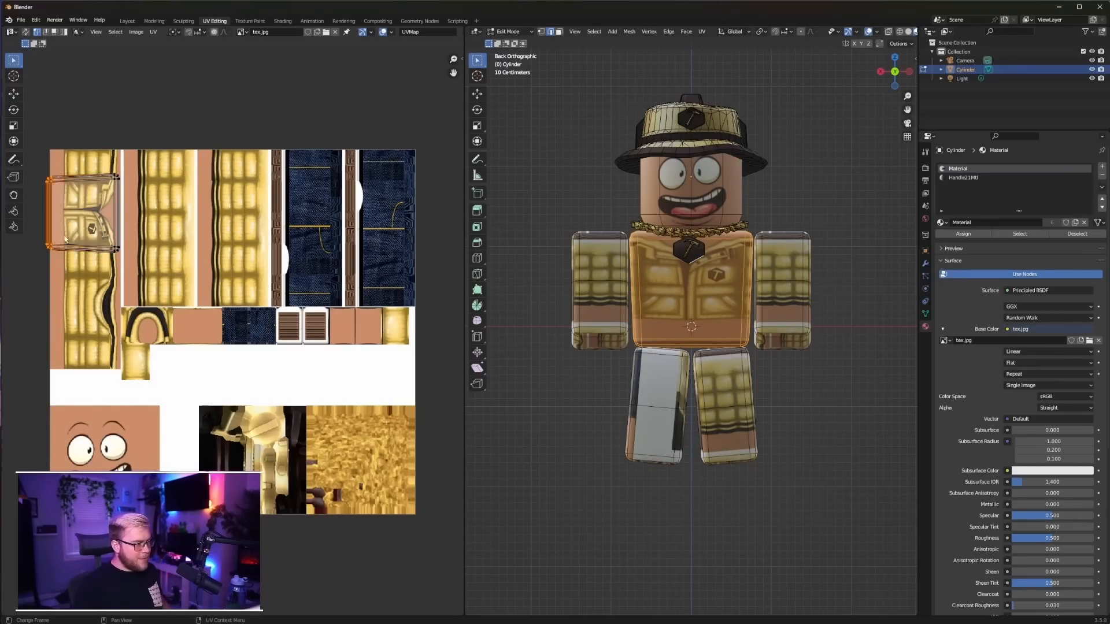
pyautogui.moveTo(75, 217); pyautogui.dragTo(148, 282)
pyautogui.moveTo(139, 215); pyautogui.dragTo(133, 219)
pyautogui.scroll(4, 98, 236)
pyautogui.keyDown('shift'); pyautogui.moveTo(164, 120); pyautogui.dragTo(263, 292, button='middle'); pyautogui.keyUp('shift')
pyautogui.keyDown('shift'); pyautogui.moveTo(145, 157); pyautogui.dragTo(181, 211, button='middle'); pyautogui.keyUp('shift')
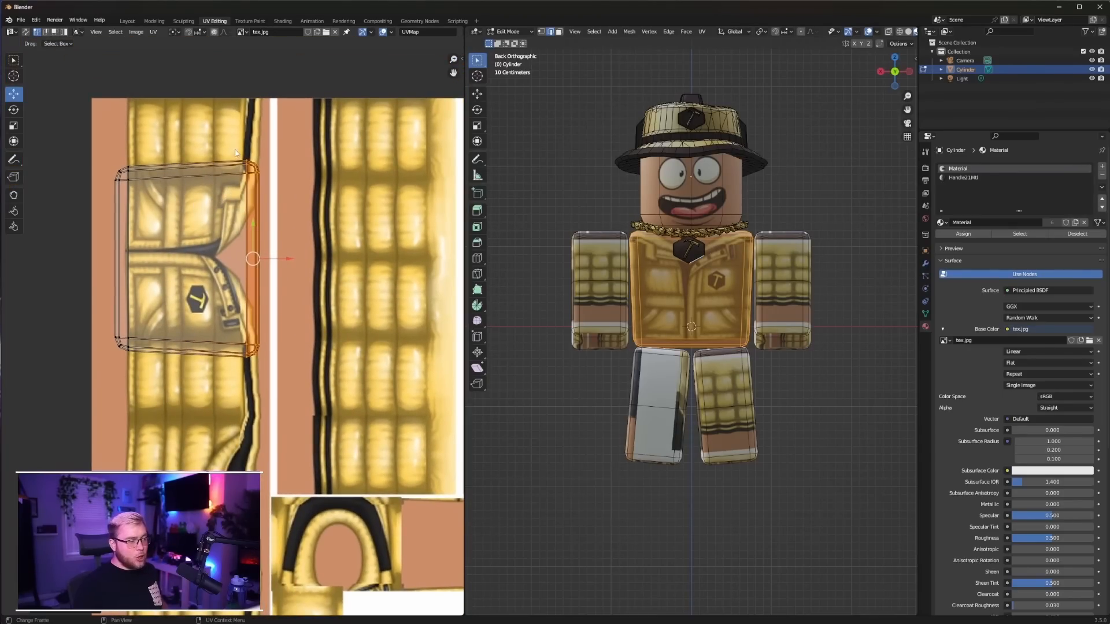
# Move the torso UV island's upper-right corner vertices down about 0.0083 and its lower-right corner vertices up about 0.0107
pyautogui.moveTo(289, 175); pyautogui.dragTo(289, 175)
pyautogui.press('g')
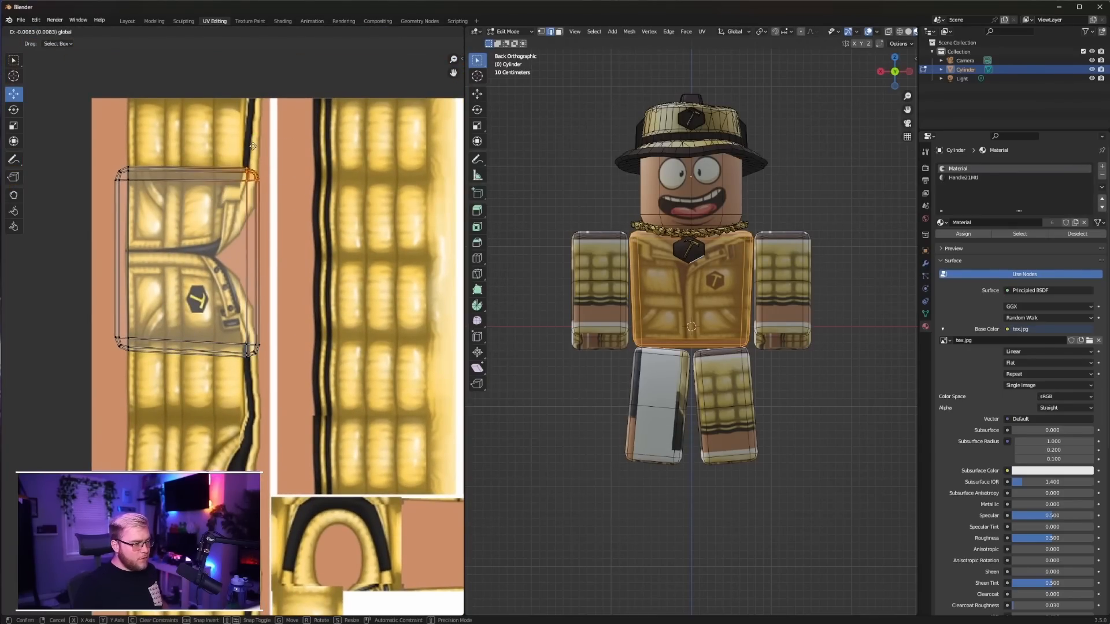
pyautogui.click(252, 147)
pyautogui.moveTo(234, 355); pyautogui.dragTo(234, 355)
pyautogui.press('g')
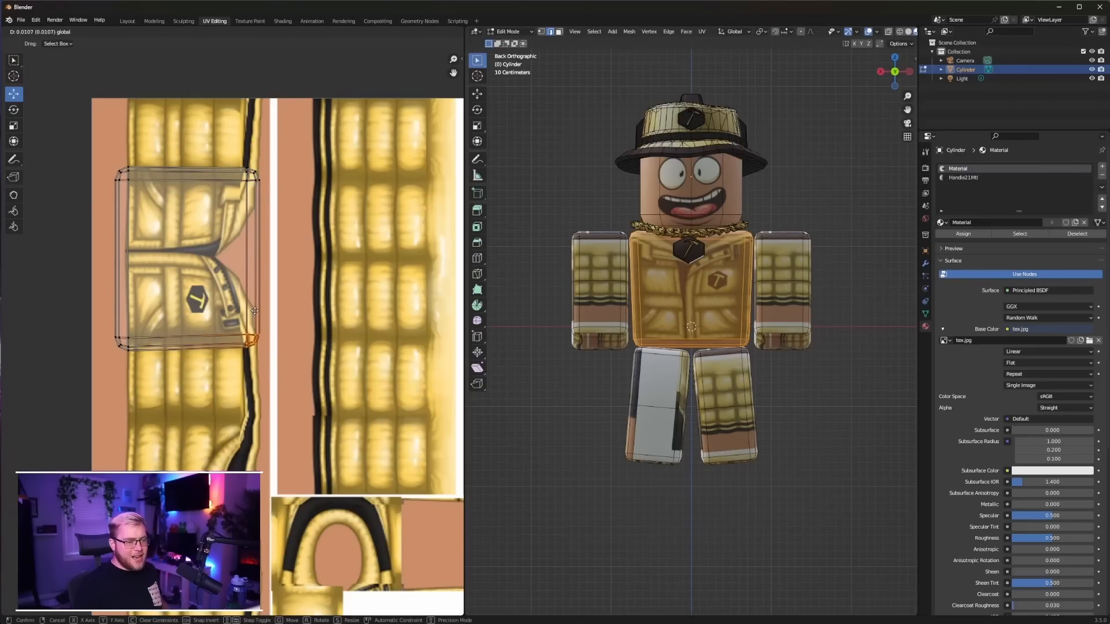
pyautogui.click(254, 310)
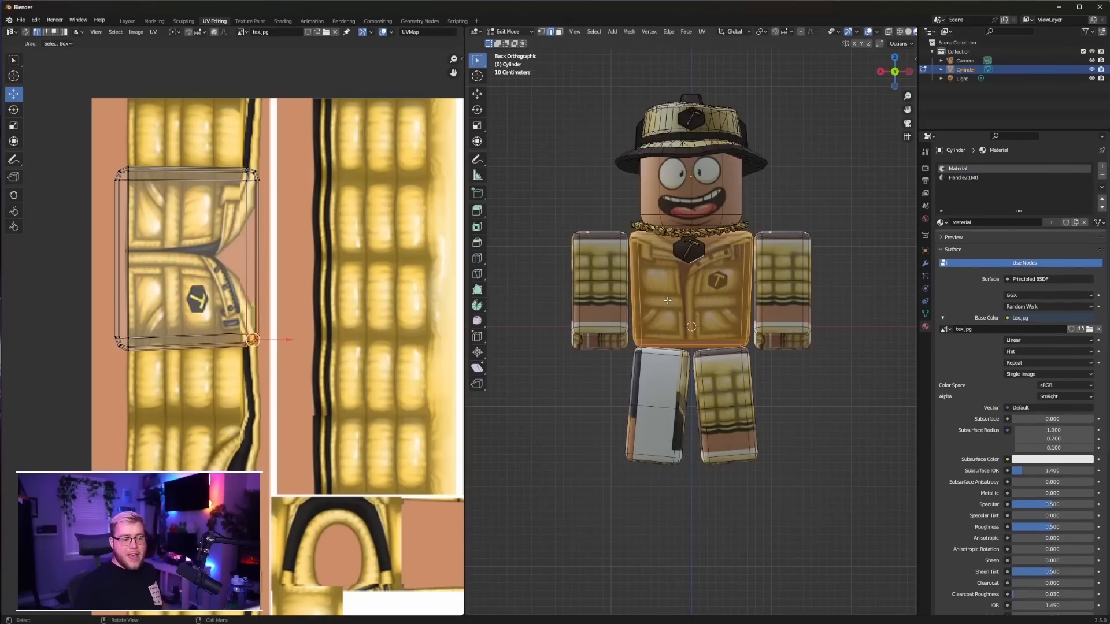
# Move the left-edge vertices of the torso's UV island inward about 0.0073 and show the character in the front orthographic view
pyautogui.moveTo(177, 370); pyautogui.dragTo(135, 353)
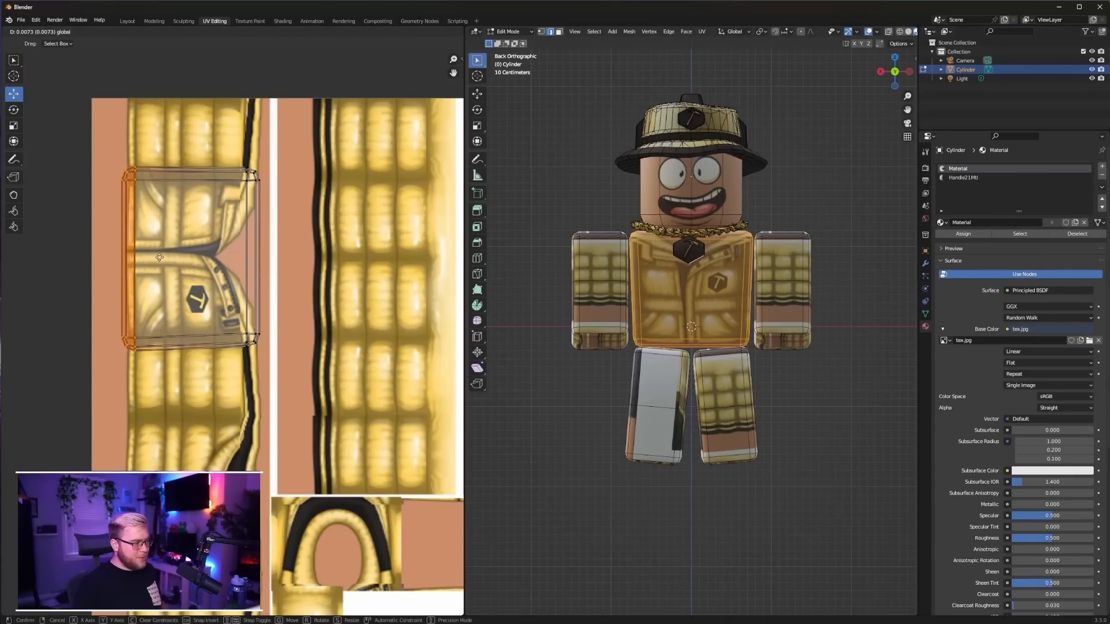
pyautogui.press('Tab')
pyautogui.press('KP_1')
pyautogui.press('Tab')
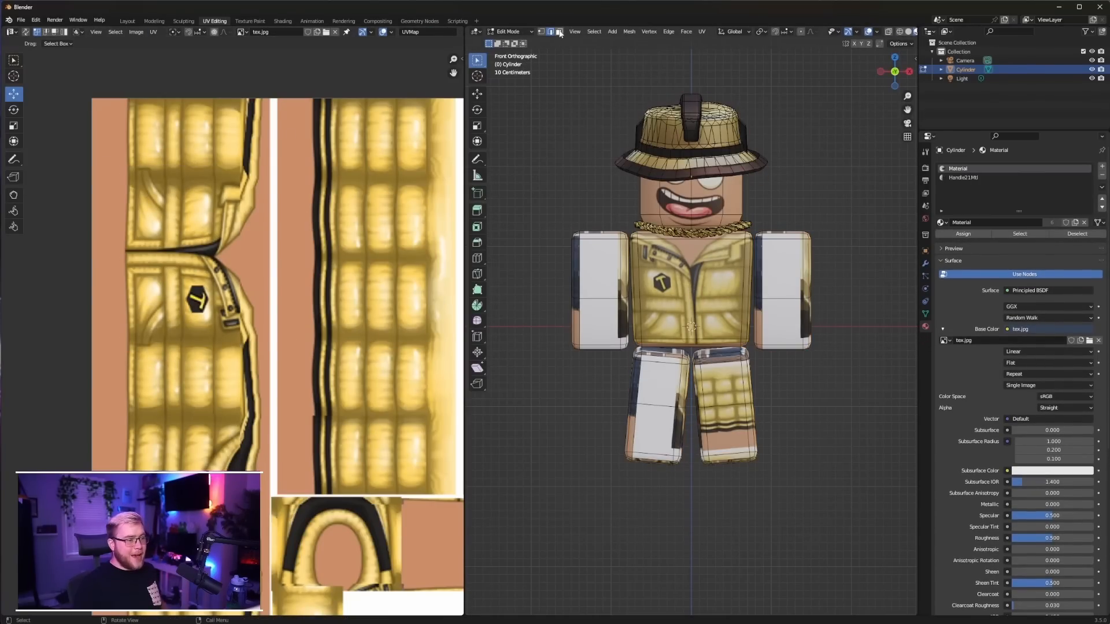
# Select the torso's back faces in face select mode and move their UVs down about 0.2584 onto the jacket's back texture
pyautogui.click(560, 34)
pyautogui.click(711, 301)
pyautogui.press('ctrl+KP_Add')
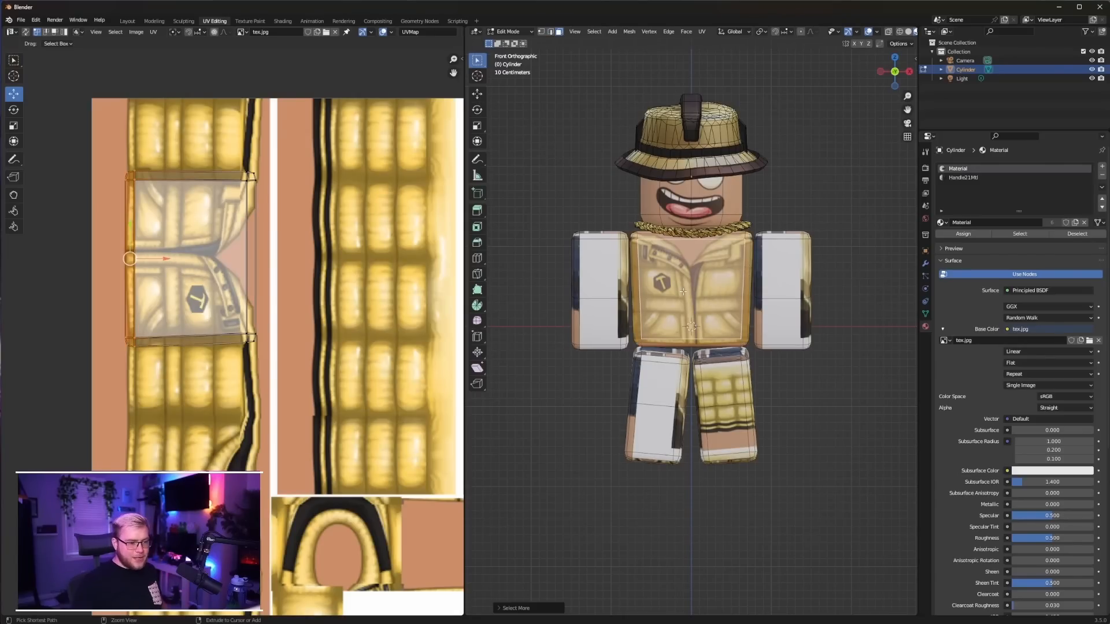
pyautogui.scroll(-4, 182, 261)
pyautogui.moveTo(160, 245); pyautogui.dragTo(253, 354)
pyautogui.moveTo(217, 280); pyautogui.dragTo(223, 372)
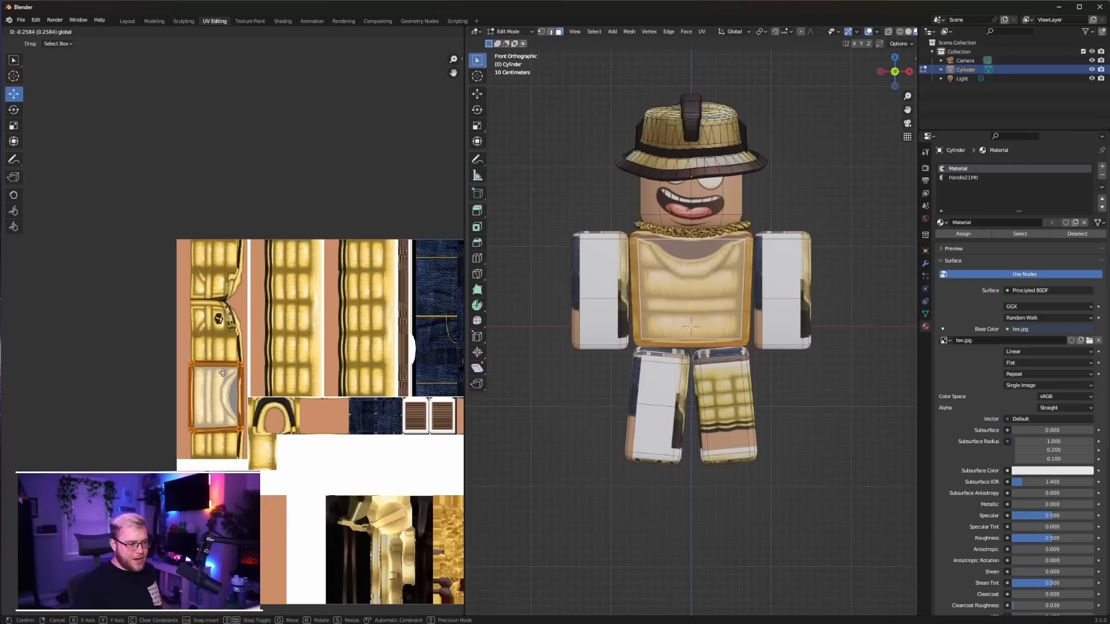
pyautogui.moveTo(223, 373); pyautogui.dragTo(223, 373)
pyautogui.press('Tab')
pyautogui.moveTo(688, 301); pyautogui.dragTo(508, 295, button='middle')
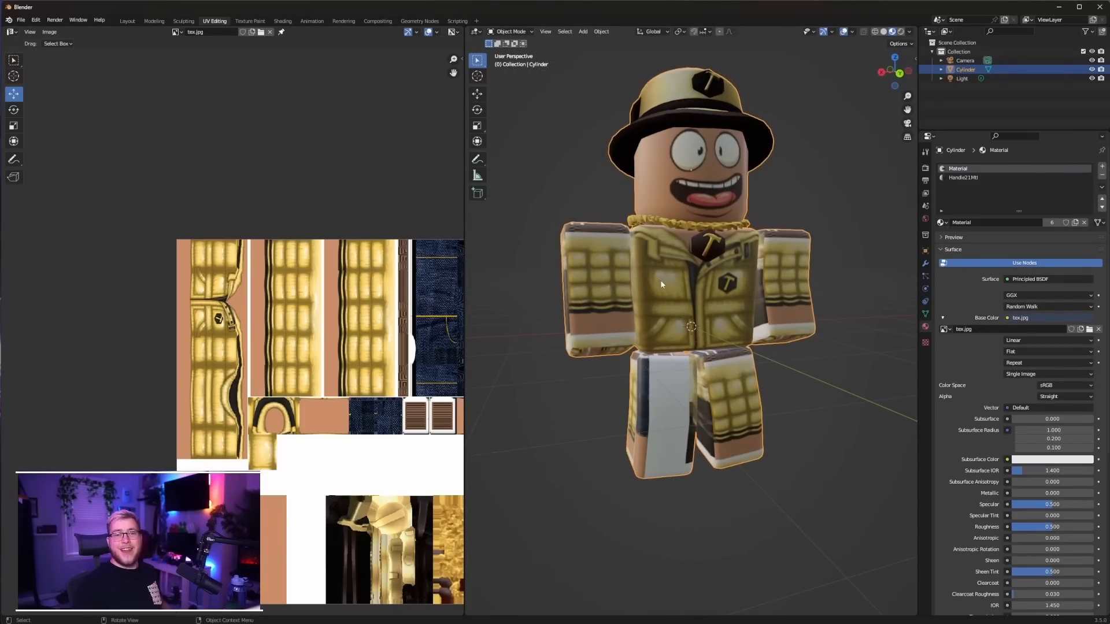
# Select the linked geometry of both arms in the back orthographic view and unwrap it with Project from View
pyautogui.press('Tab')
pyautogui.press('ctrl+KP_1')
pyautogui.press('l')
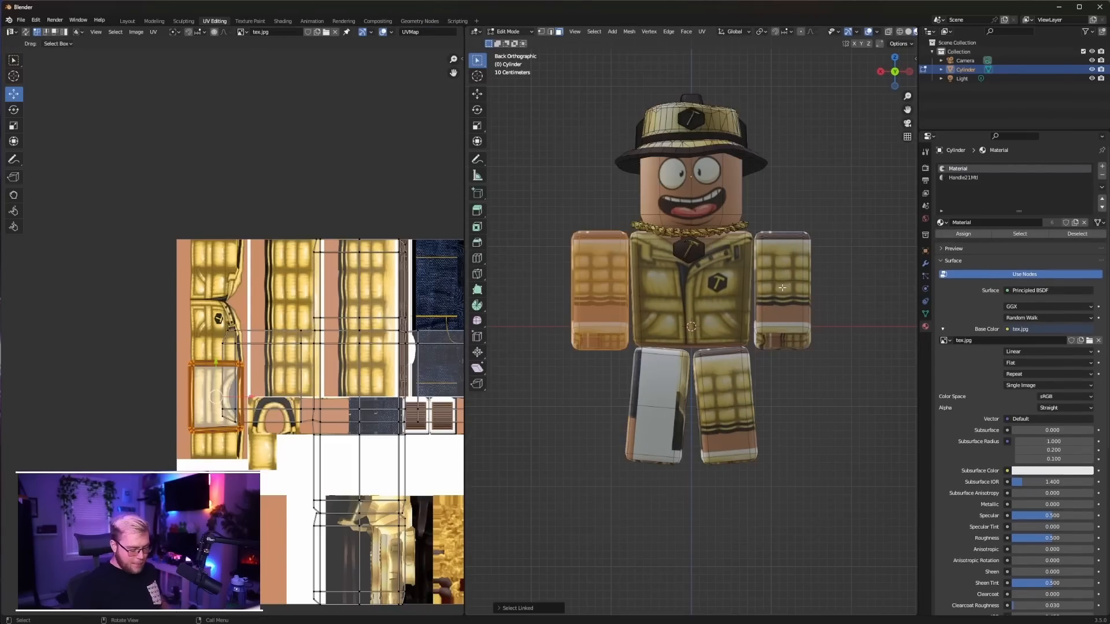
pyautogui.press('l')
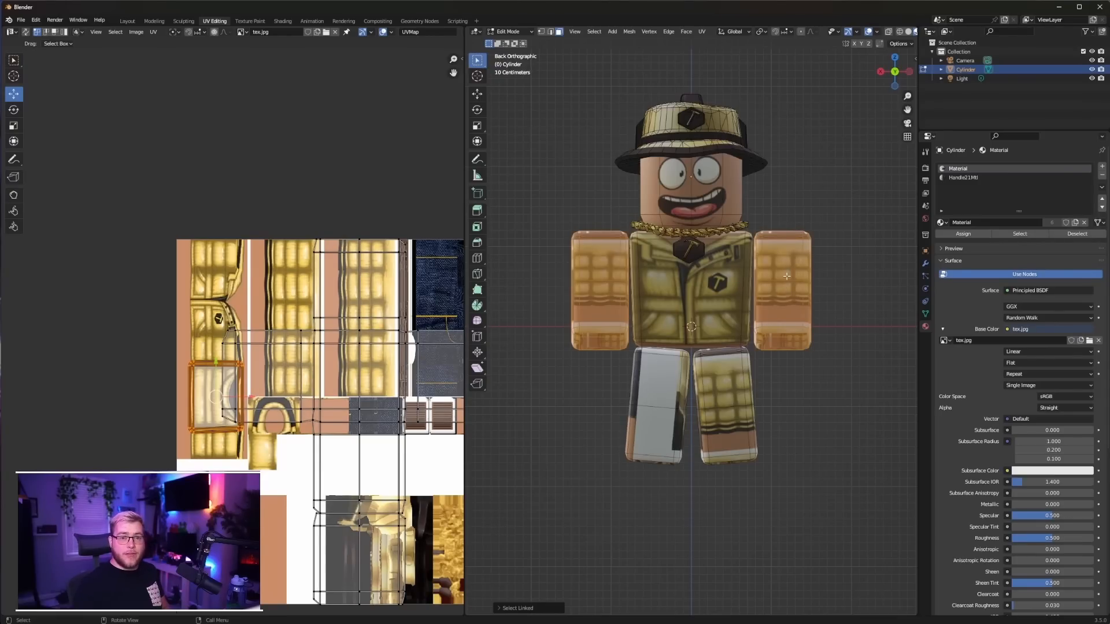
pyautogui.press('u')
pyautogui.click(786, 275)
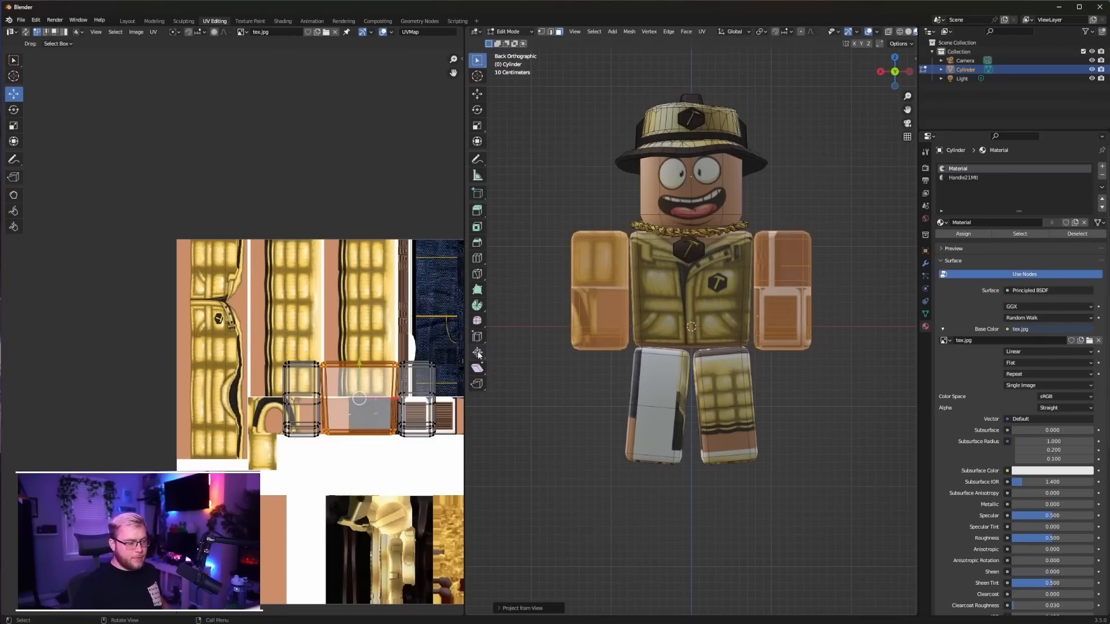
pyautogui.scroll(-1, 373, 358)
pyautogui.scroll(1, 370, 359)
pyautogui.hotkey('ctrl', 'z')
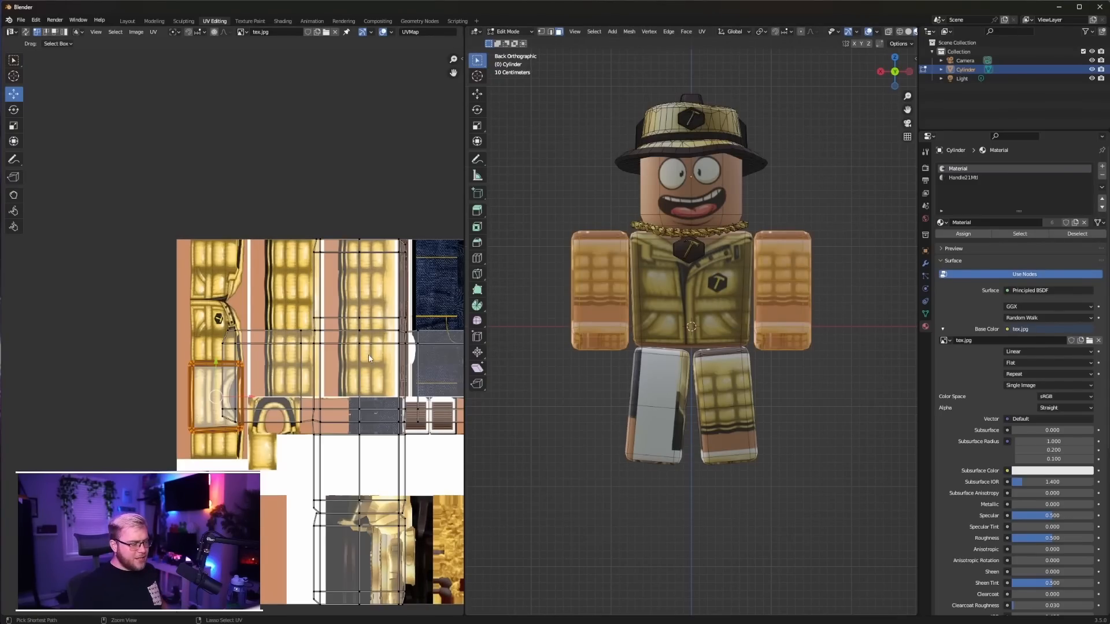
pyautogui.hotkey('ctrl', 'shift', 'z')
# Select the right arm UV island and move it about 0.3145 to the left, stacking it on the other arm's island
pyautogui.scroll(-1, 371, 380)
pyautogui.moveTo(389, 376); pyautogui.dragTo(346, 331, button='middle')
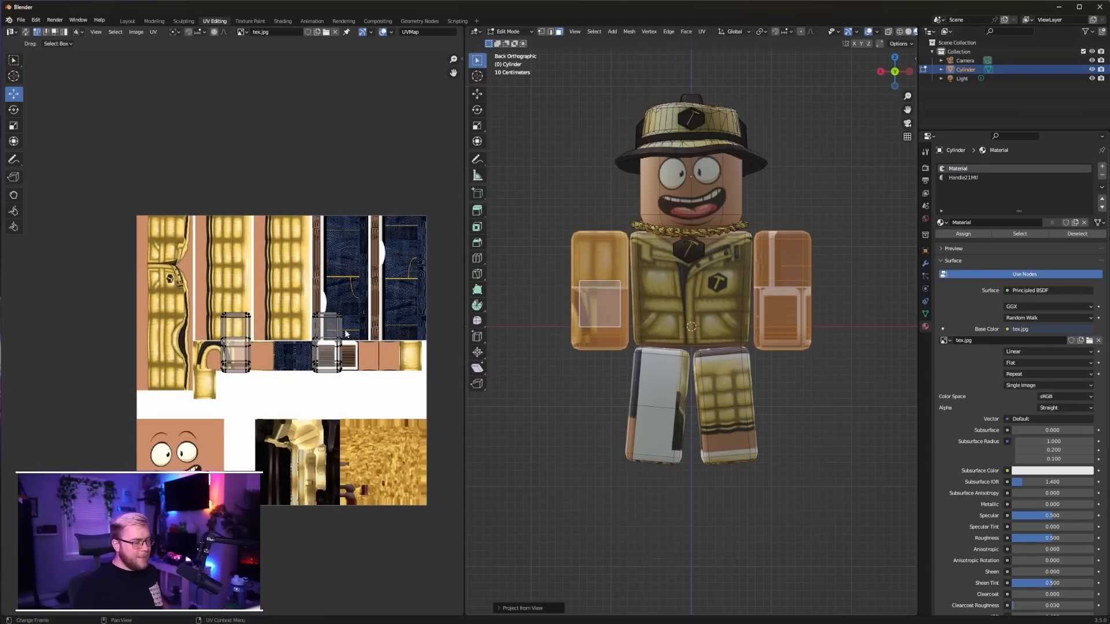
pyautogui.moveTo(304, 312); pyautogui.dragTo(356, 379)
pyautogui.scroll(2, 354, 378)
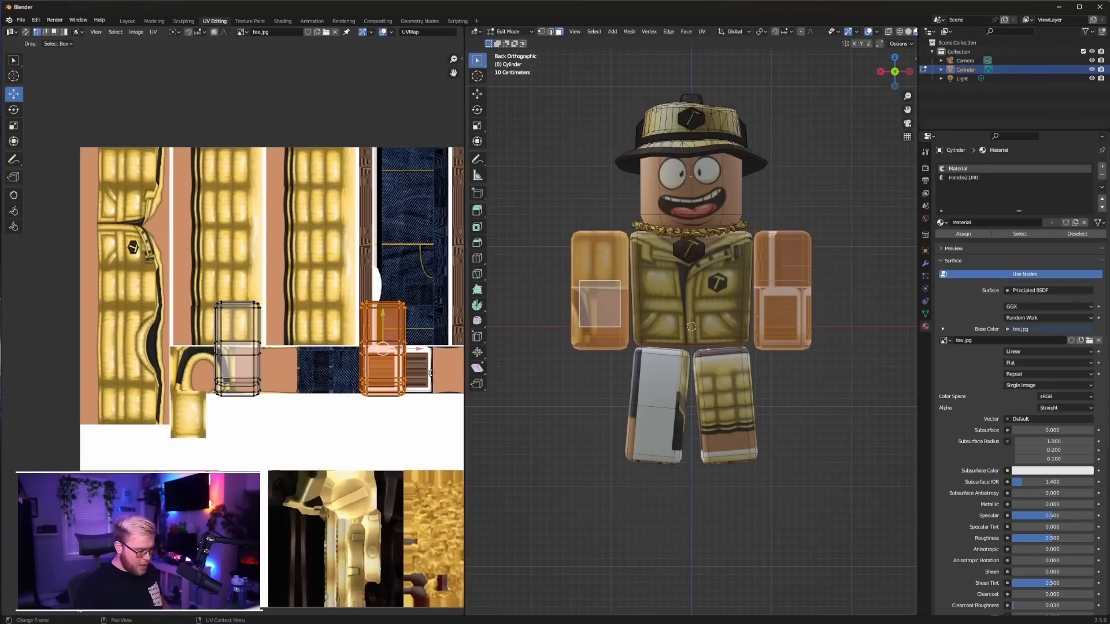
pyautogui.press('g')
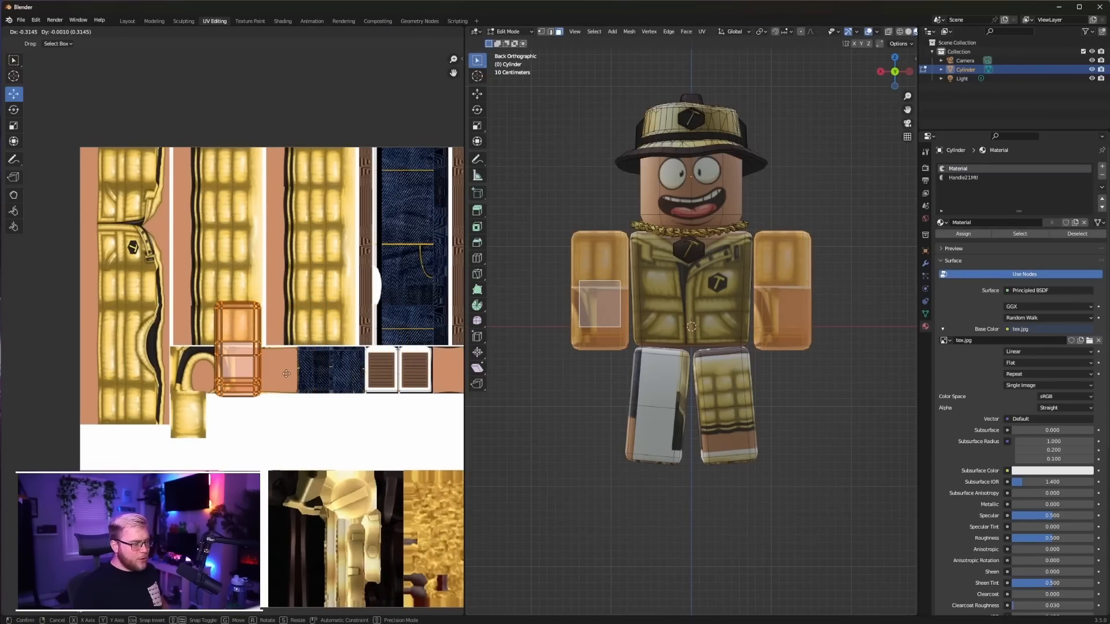
pyautogui.click(286, 373)
# With the UV editor's toolbar hidden, rotate the stacked arm UV islands by 90 degrees and place them over the yellow sleeve texture
pyautogui.scroll(5, 269, 362)
pyautogui.scroll(-7, 274, 406)
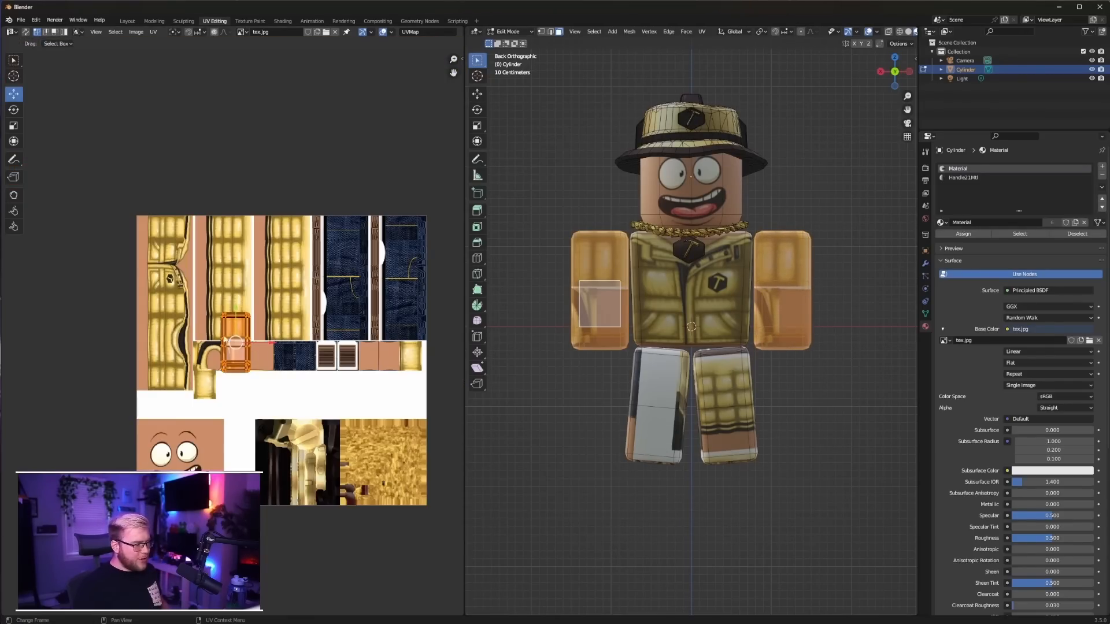
pyautogui.write('t')
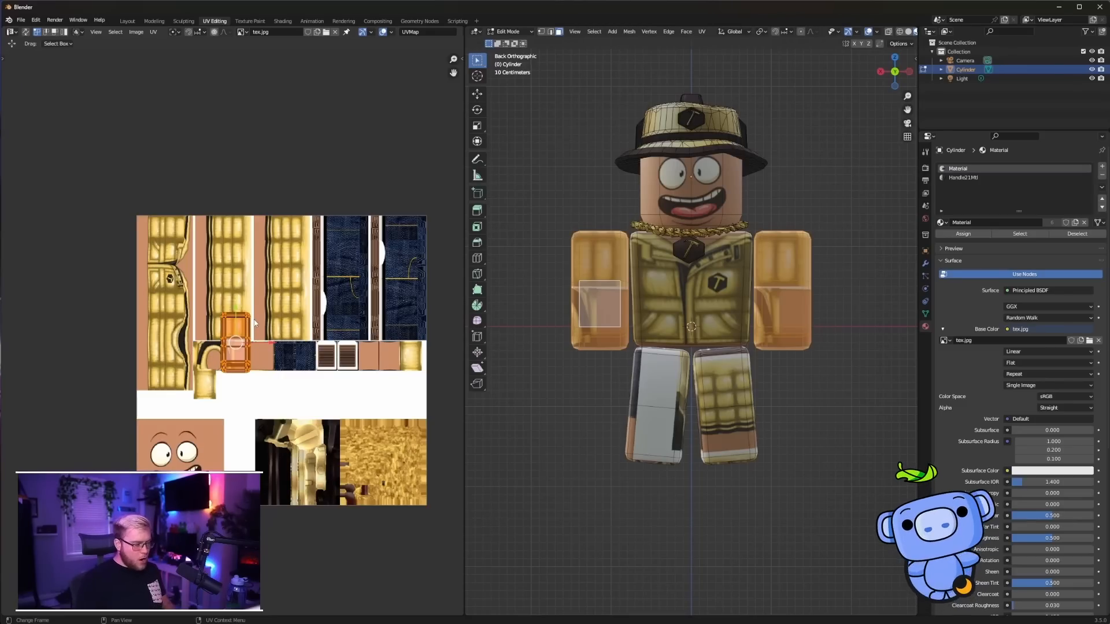
pyautogui.write('r90')
pyautogui.press('Return')
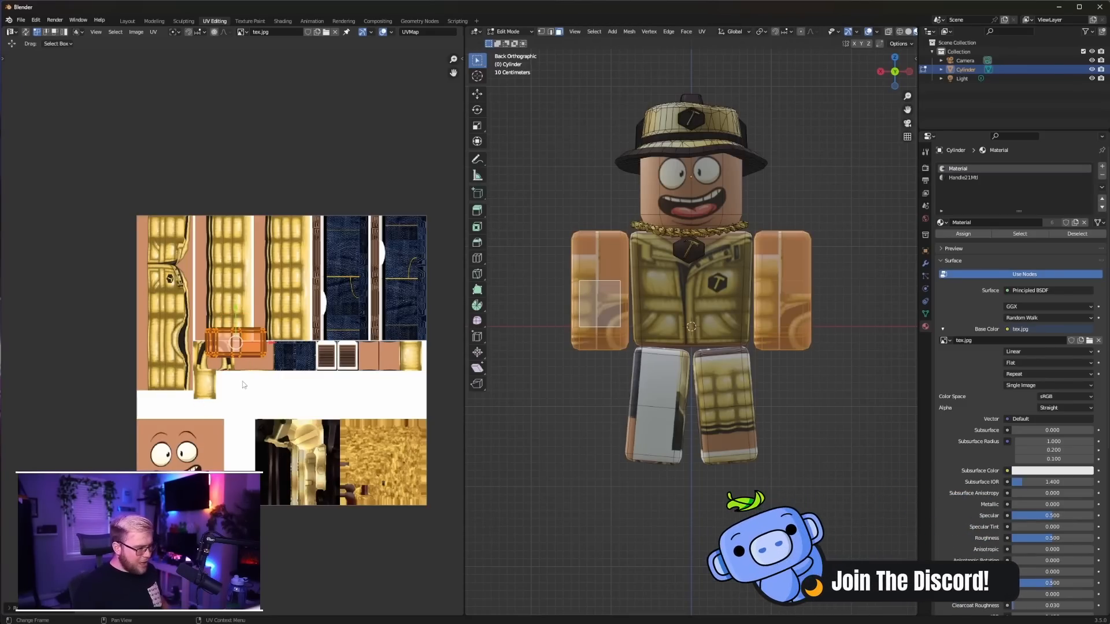
pyautogui.press('g')
pyautogui.click(282, 342)
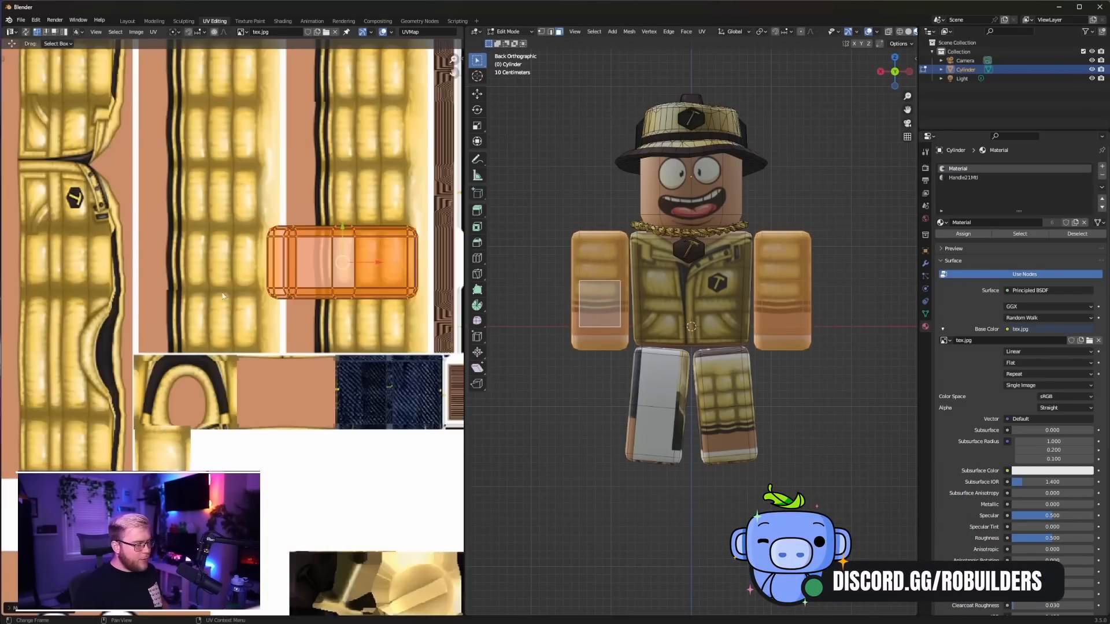
# Shift the stacked arm UV islands slightly right on the sleeve texture and scale them down slightly to fit the sleeve's length
pyautogui.scroll(3, 231, 331)
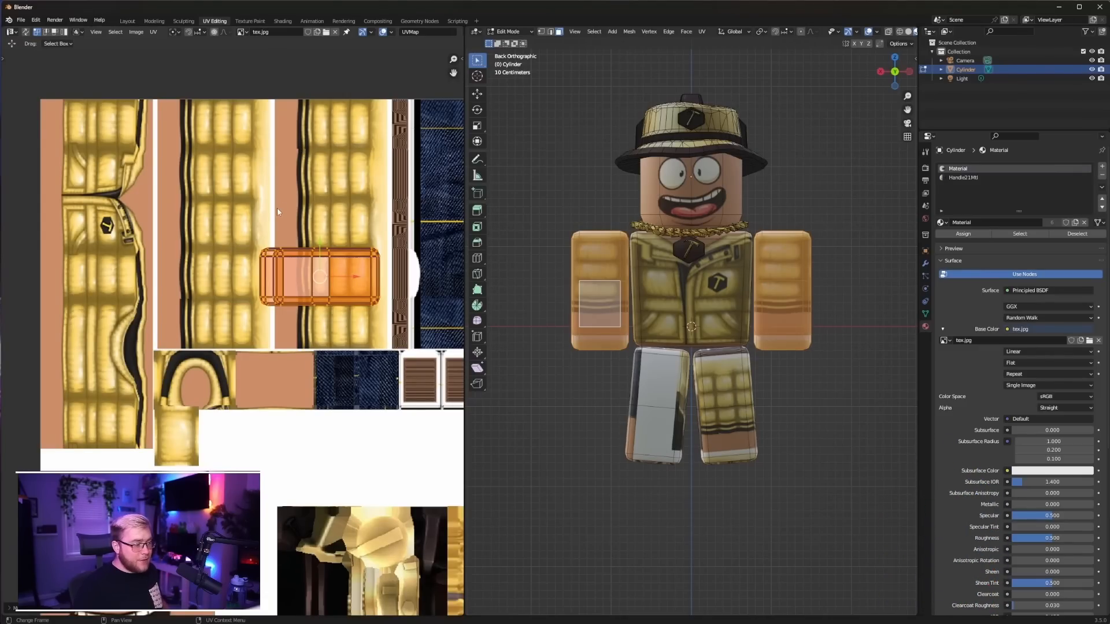
pyautogui.press('g')
pyautogui.click(337, 298)
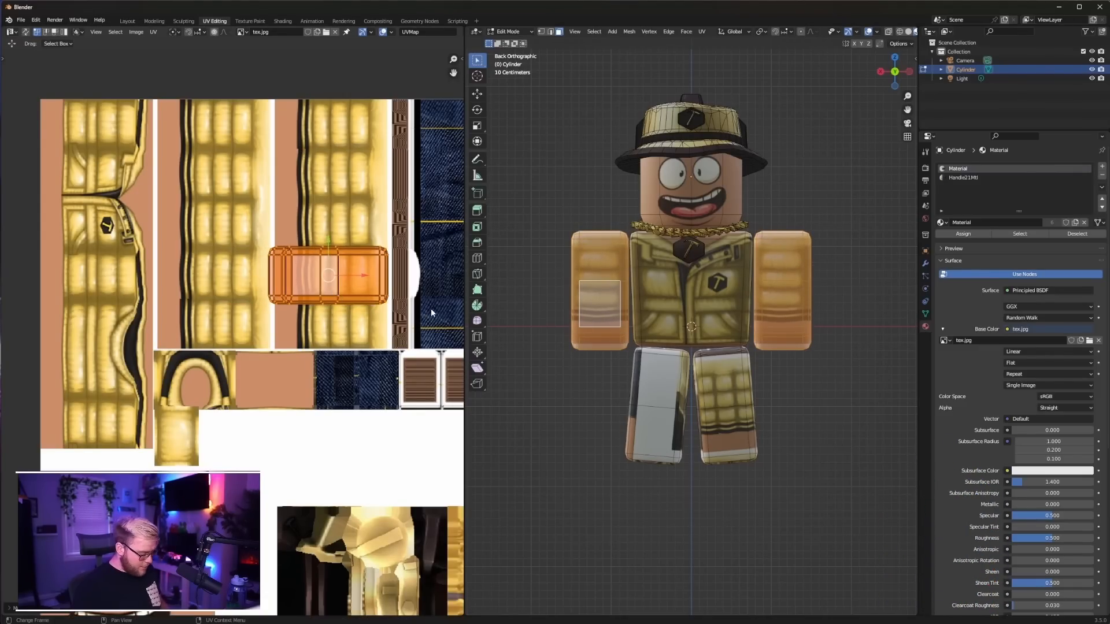
pyautogui.press('s')
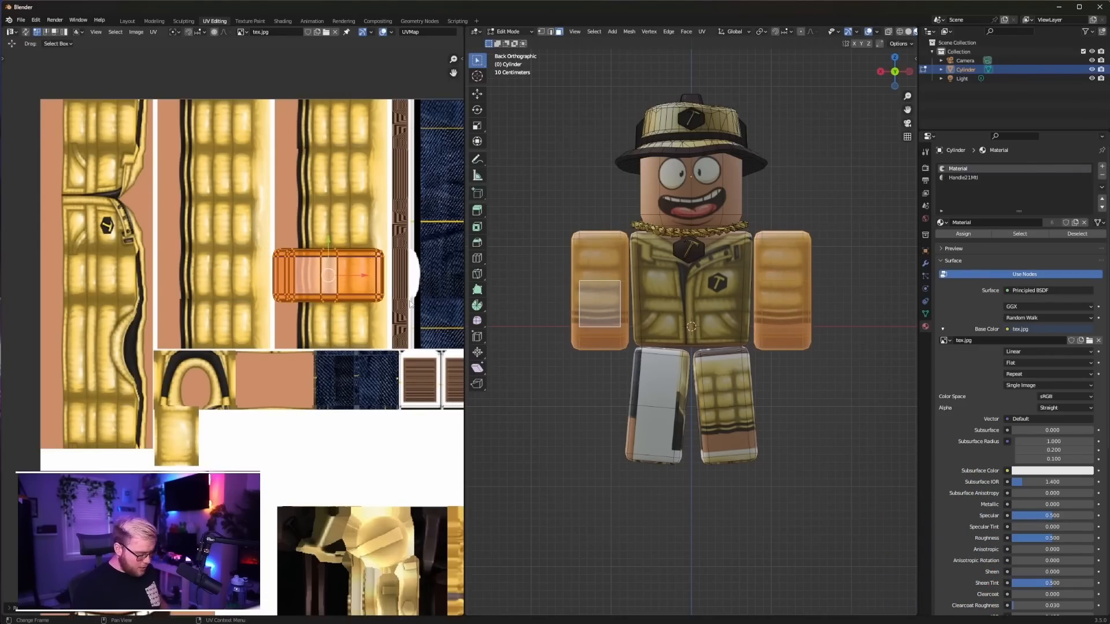
pyautogui.click(410, 302)
pyautogui.press('Tab')
pyautogui.moveTo(704, 302); pyautogui.dragTo(673, 249, button='middle')
# Select the head's back and side faces and scale their UVs to 0 so they sample only the plain skin colour
pyautogui.press('Tab')
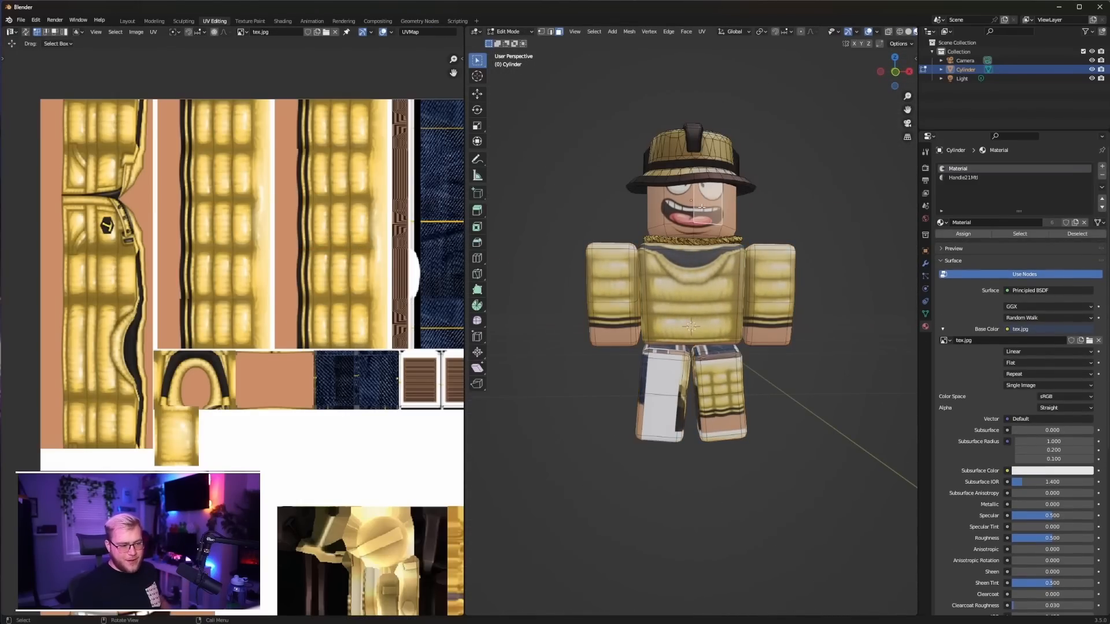
pyautogui.click(697, 229)
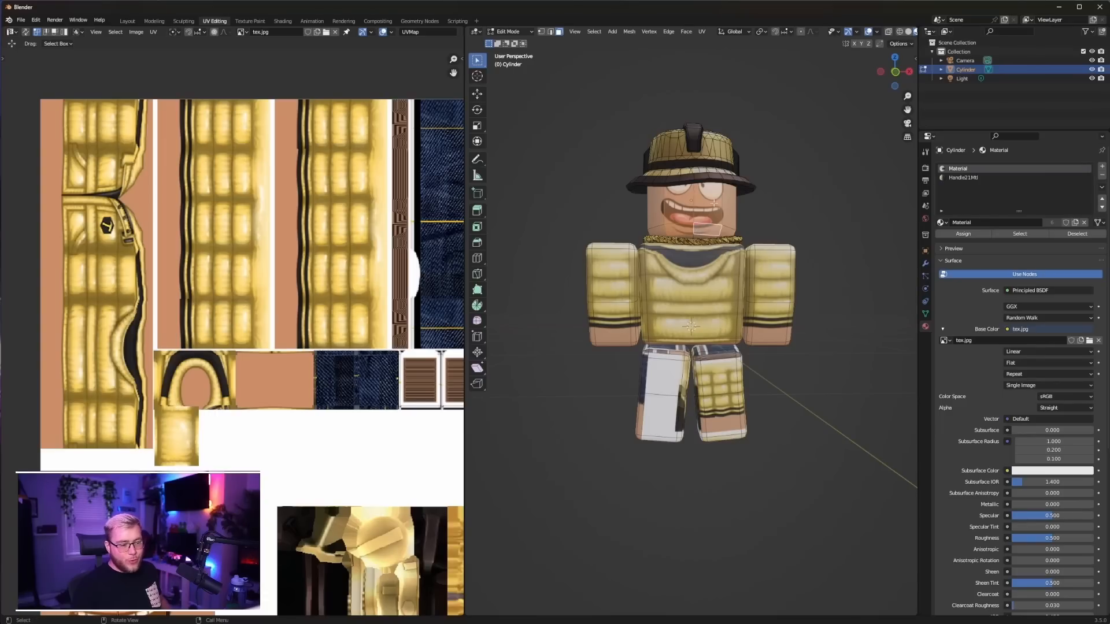
pyautogui.moveTo(714, 202); pyautogui.dragTo(659, 213, button='middle')
pyautogui.click(659, 214)
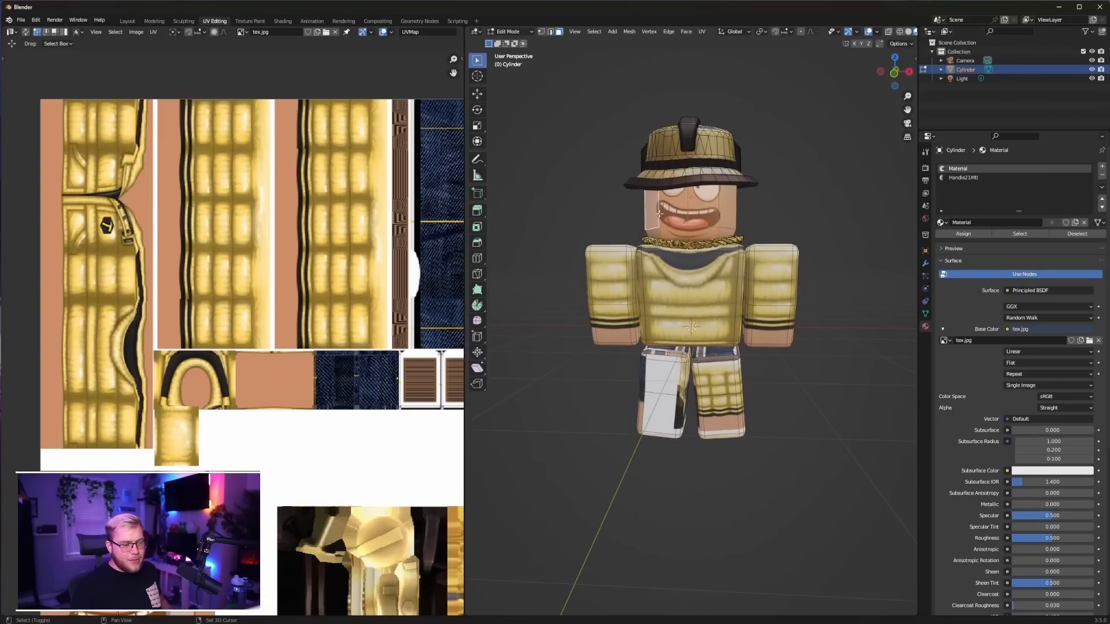
pyautogui.click(717, 212)
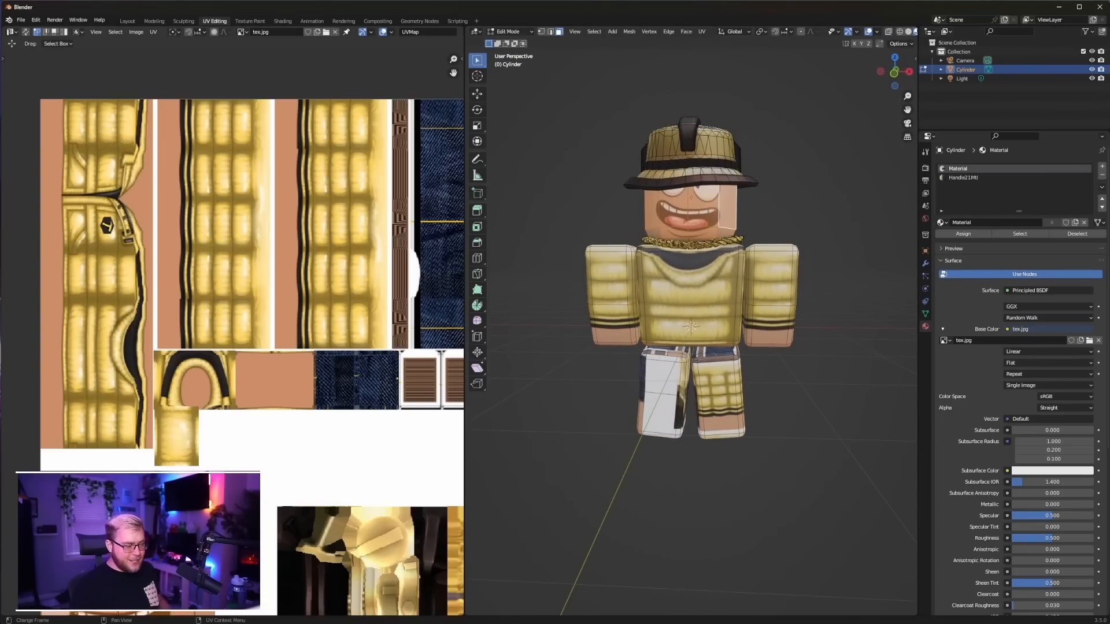
pyautogui.scroll(-5, 205, 399)
pyautogui.press('s')
pyautogui.press('0')
pyautogui.press('Return')
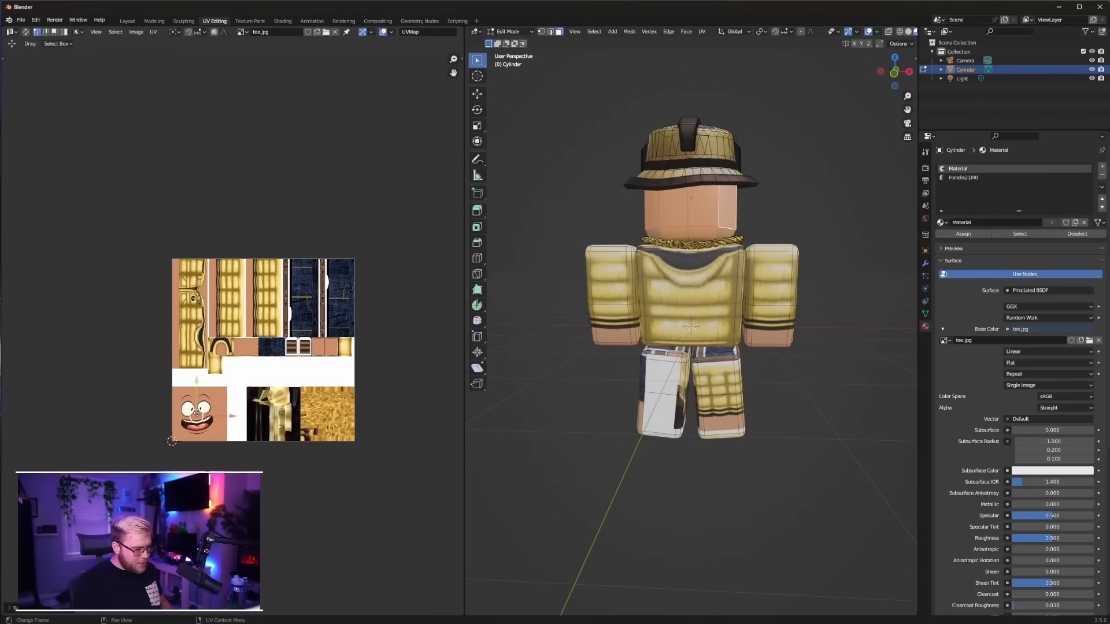
pyautogui.press('Tab')
pyautogui.moveTo(813, 201); pyautogui.dragTo(634, 304, button='middle')
# Select the linked geometry of both legs and unwrap it with Project from View in the back orthographic view
pyautogui.scroll(2, 708, 388)
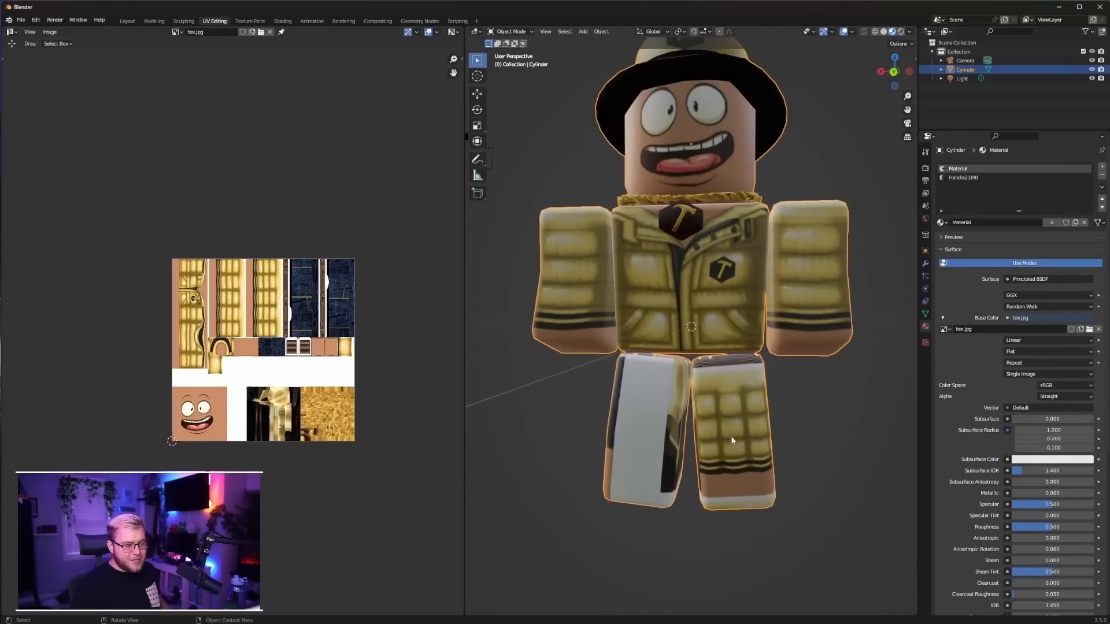
pyautogui.keyDown('shift'); pyautogui.moveTo(731, 441); pyautogui.dragTo(710, 373, button='middle'); pyautogui.keyUp('shift')
pyautogui.press('Tab')
pyautogui.click(711, 373)
pyautogui.press('l')
pyautogui.press('l')
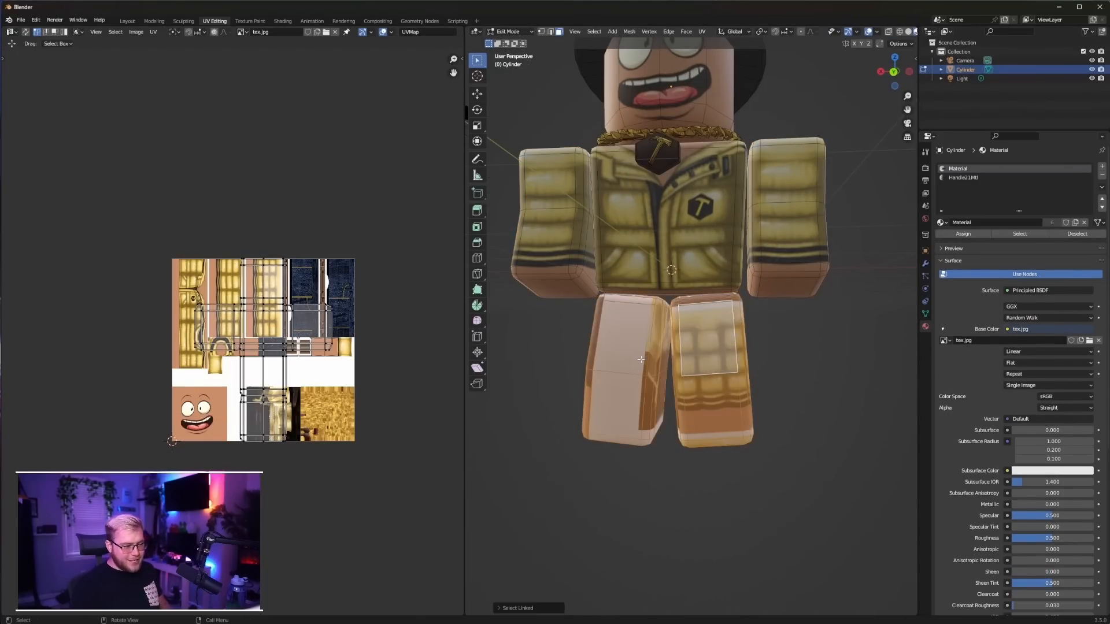
pyautogui.press('ctrl+KP_1')
pyautogui.press('u')
pyautogui.click(734, 347)
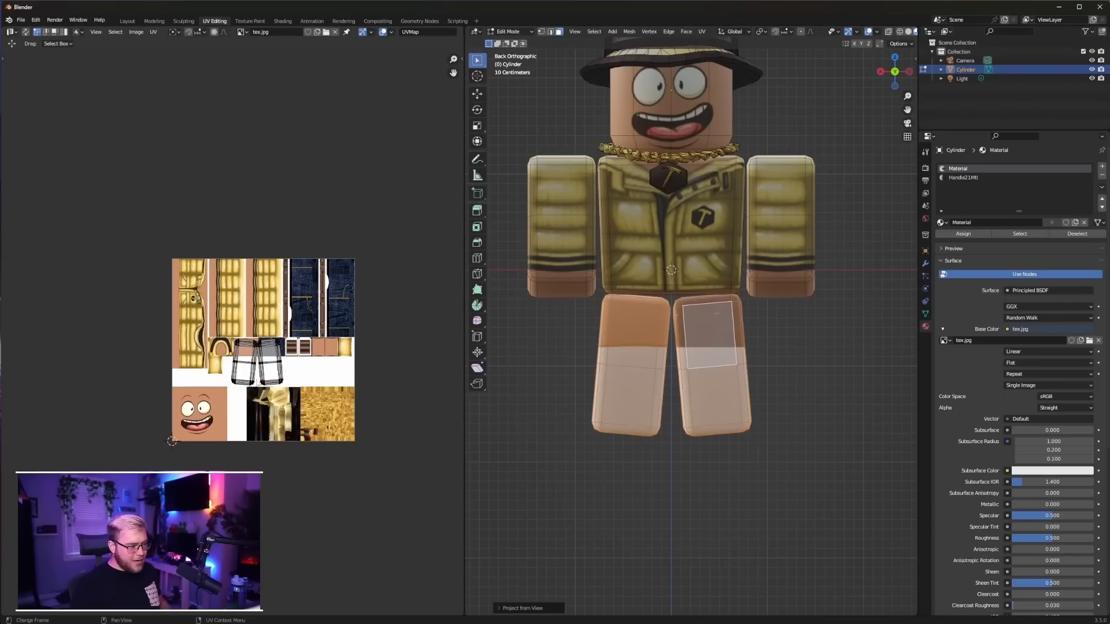
# Select the left leg's whole UV island and rotate it slightly until it stands upright
pyautogui.scroll(5, 261, 381)
pyautogui.click(268, 278)
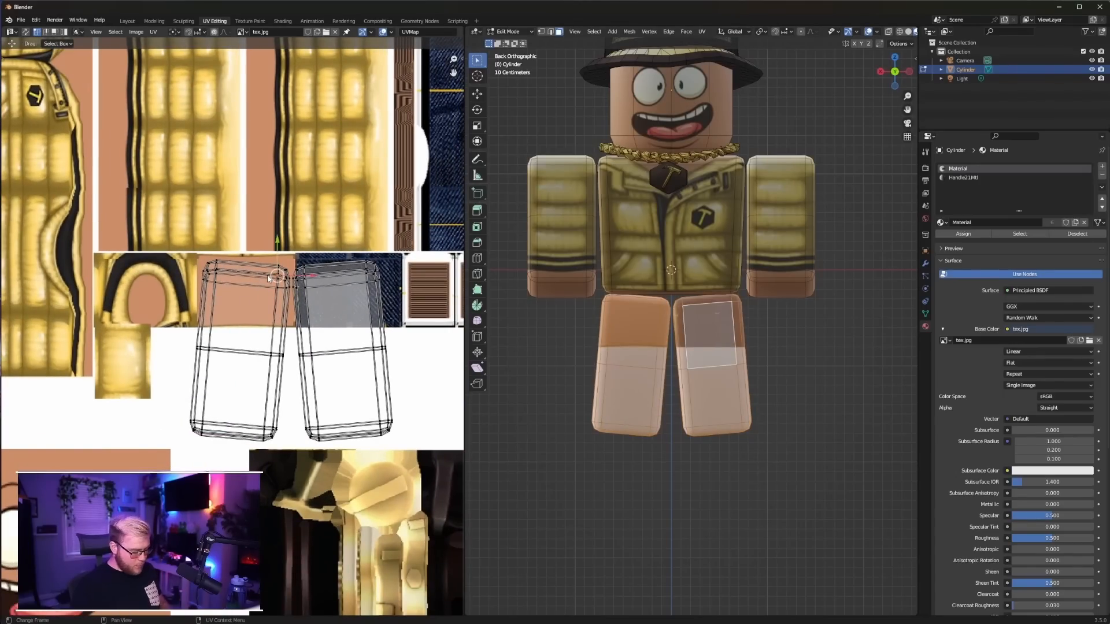
pyautogui.press('l')
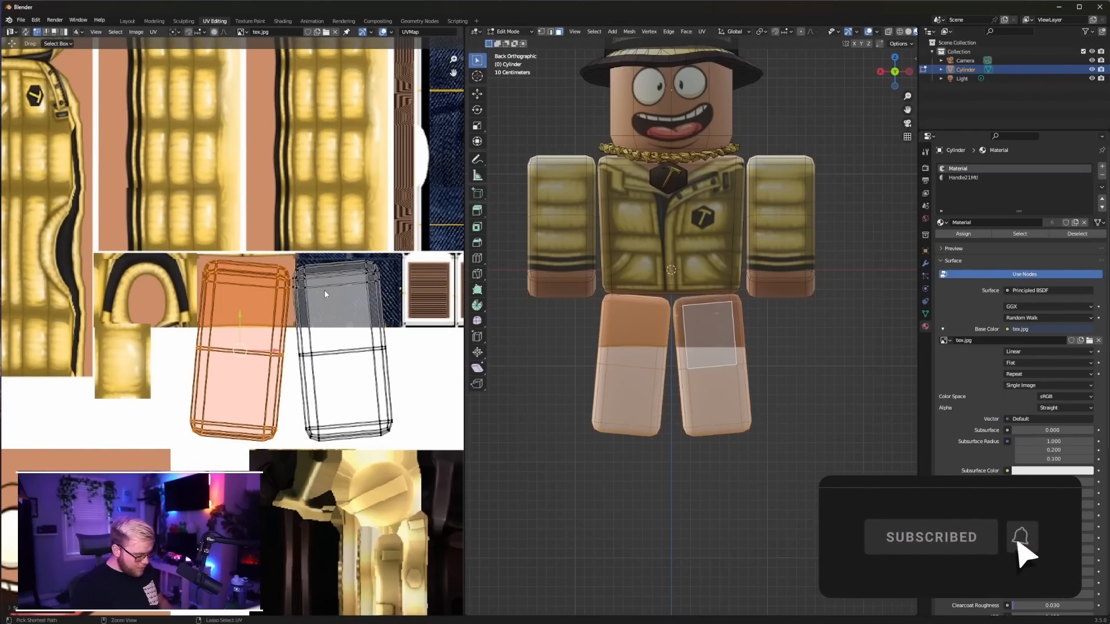
pyautogui.press('r')
pyautogui.click(283, 299)
# Straighten the right leg's UV island and stack both leg islands on top of each other, turned sideways
pyautogui.click(304, 268)
pyautogui.press('l')
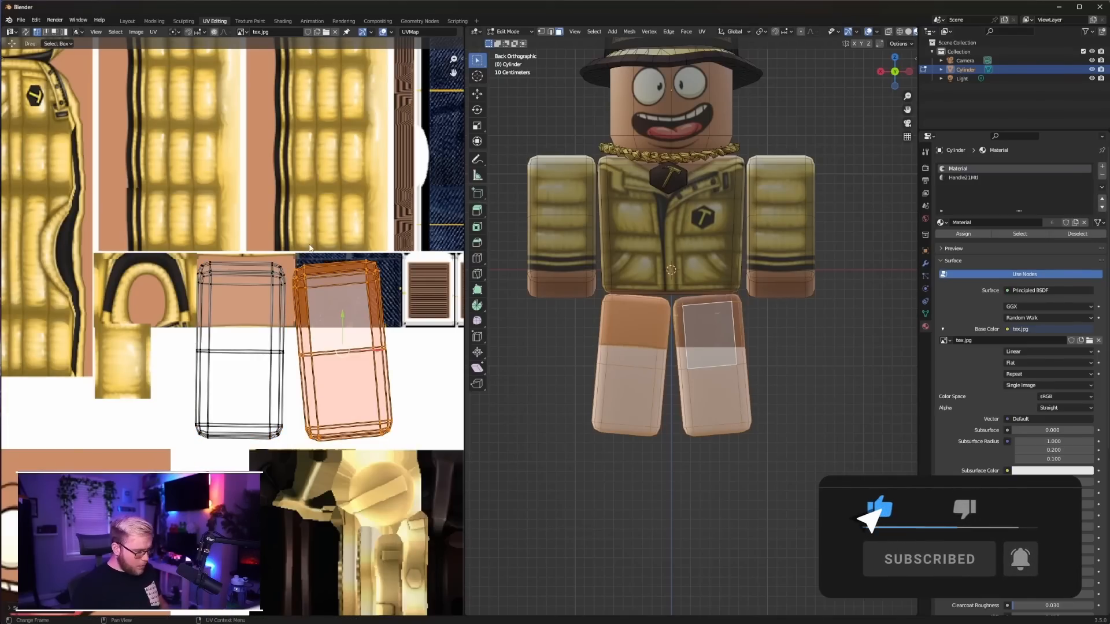
pyautogui.press('r')
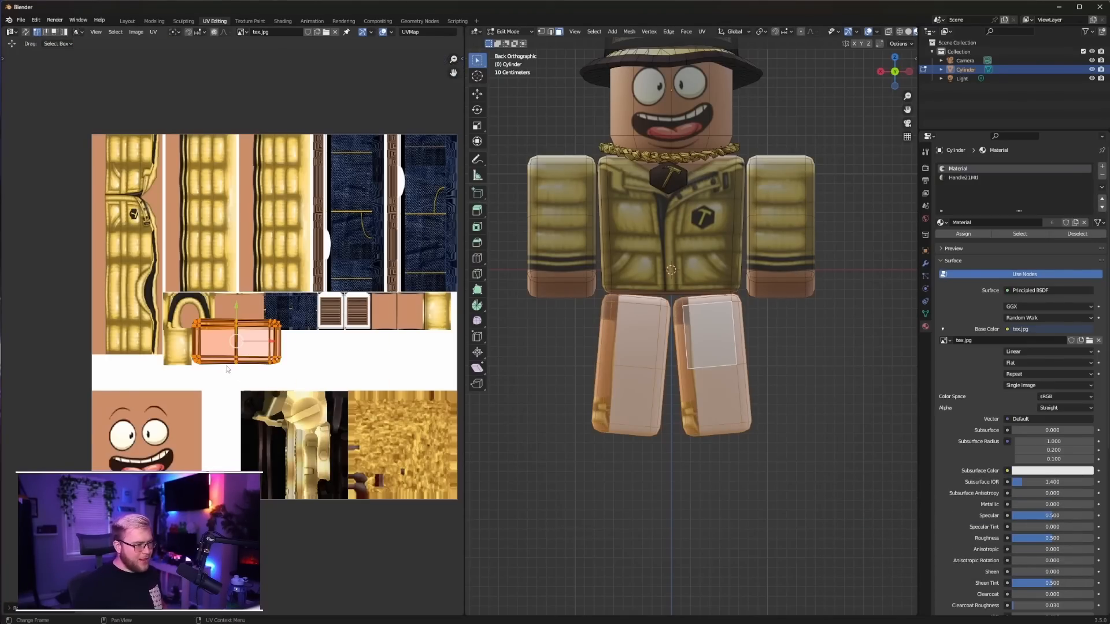
# Move the stacked leg UV islands onto the rightmost denim strip of the texture and scale them down to fit the trousers
pyautogui.press('g')
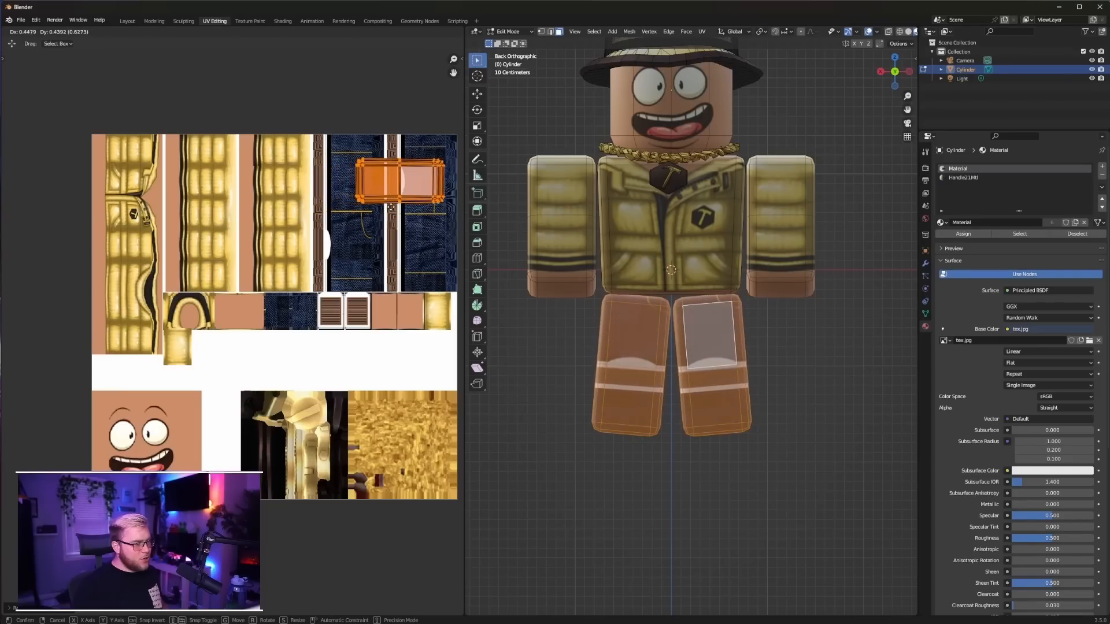
pyautogui.click(402, 208)
pyautogui.moveTo(402, 208); pyautogui.dragTo(246, 372, button='middle')
pyautogui.scroll(4, 303, 272)
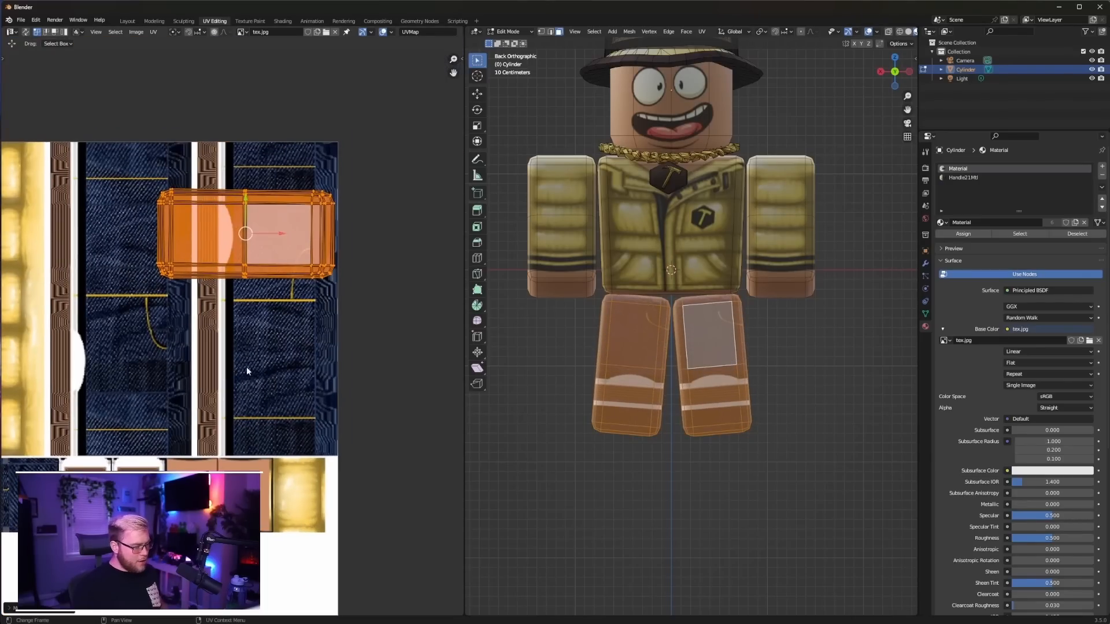
pyautogui.press('s')
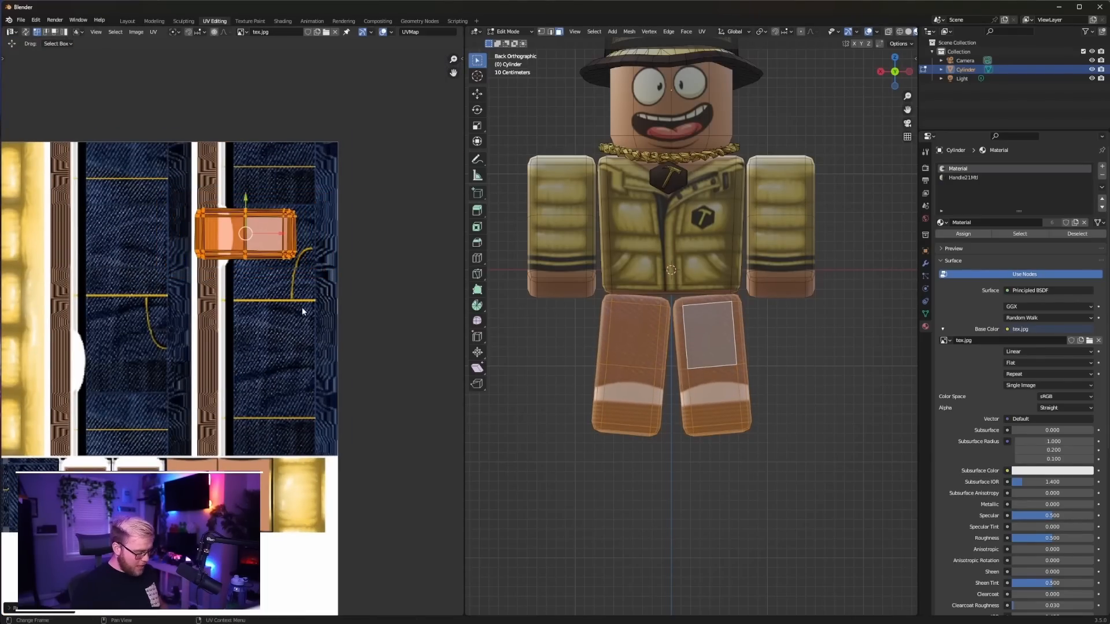
pyautogui.press('g')
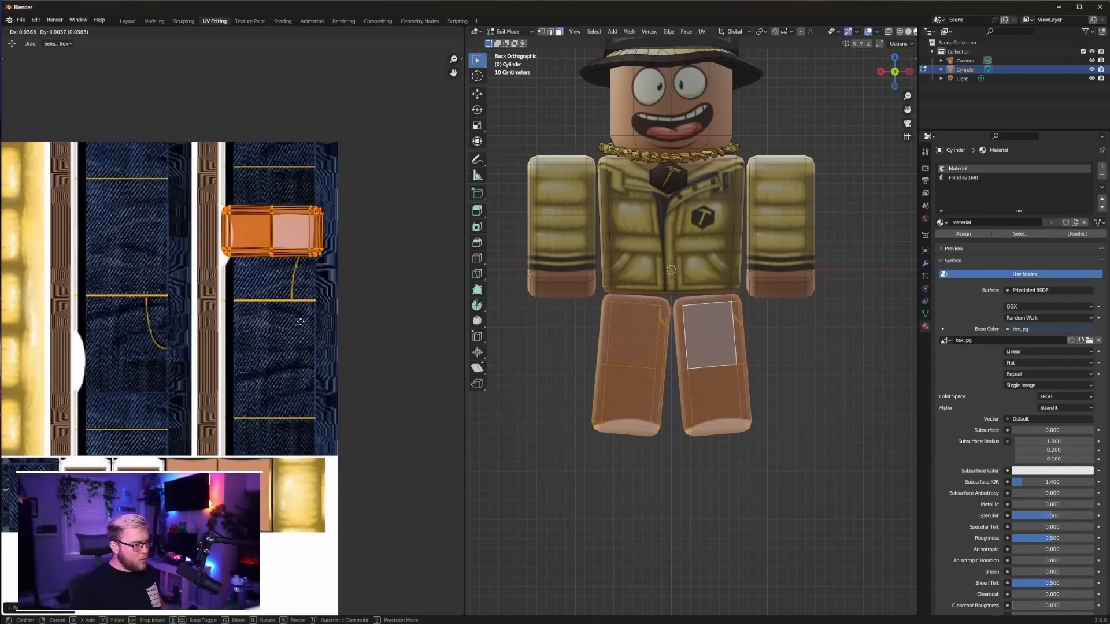
pyautogui.press('s')
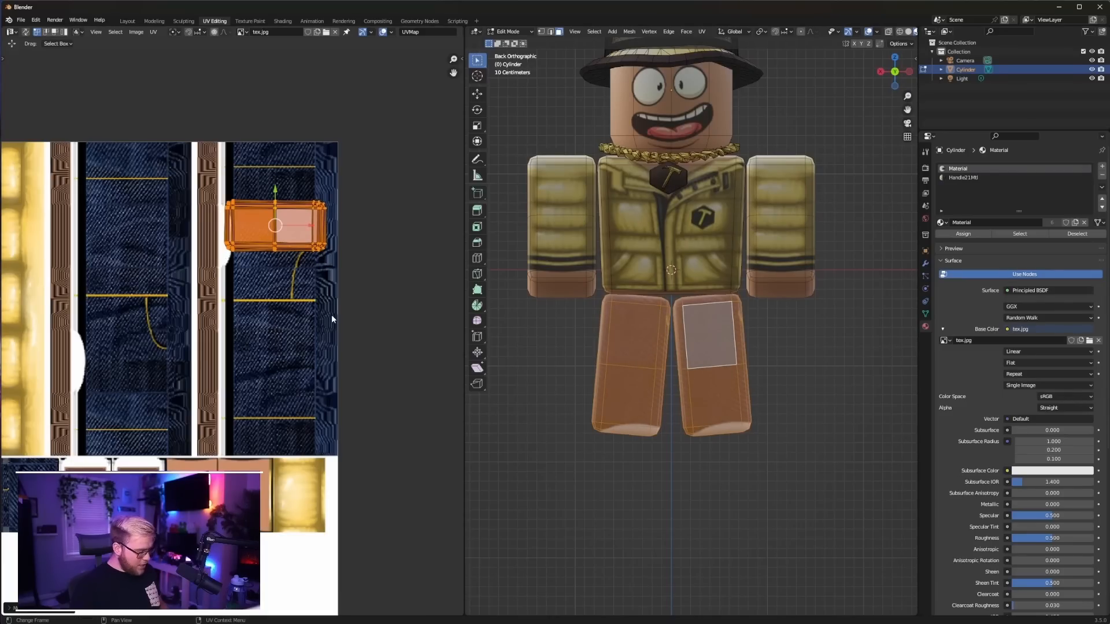
pyautogui.press('g')
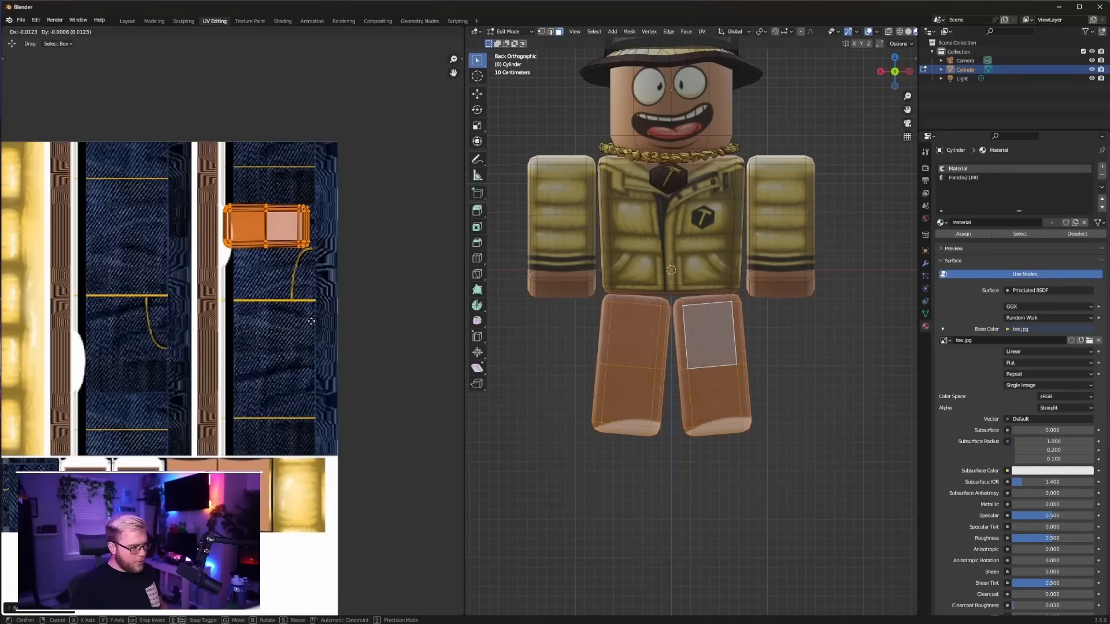
pyautogui.click(310, 324)
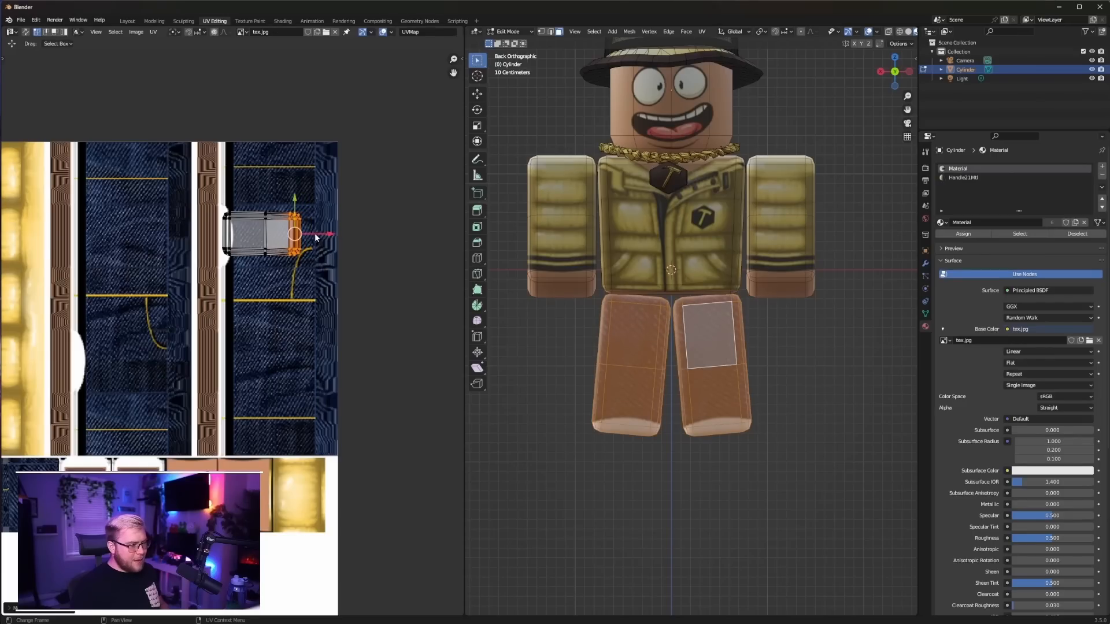
# Select the outer side faces of one leg and unwrap them with Project from View in the right orthographic view
pyautogui.press('Tab')
pyautogui.moveTo(657, 345); pyautogui.dragTo(588, 346, button='middle')
pyautogui.press('Tab')
pyautogui.click(686, 354)
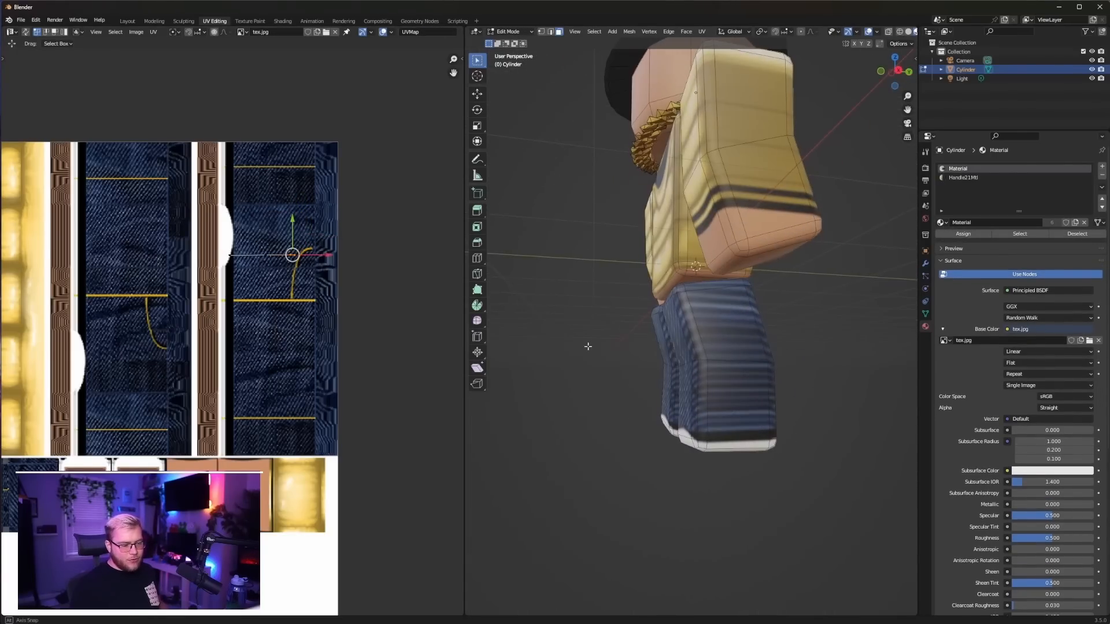
pyautogui.keyDown('shift'); pyautogui.click(724, 328); pyautogui.keyUp('shift')
pyautogui.keyDown('shift'); pyautogui.click(741, 376); pyautogui.keyUp('shift')
pyautogui.press('ctrl+KP_Add')
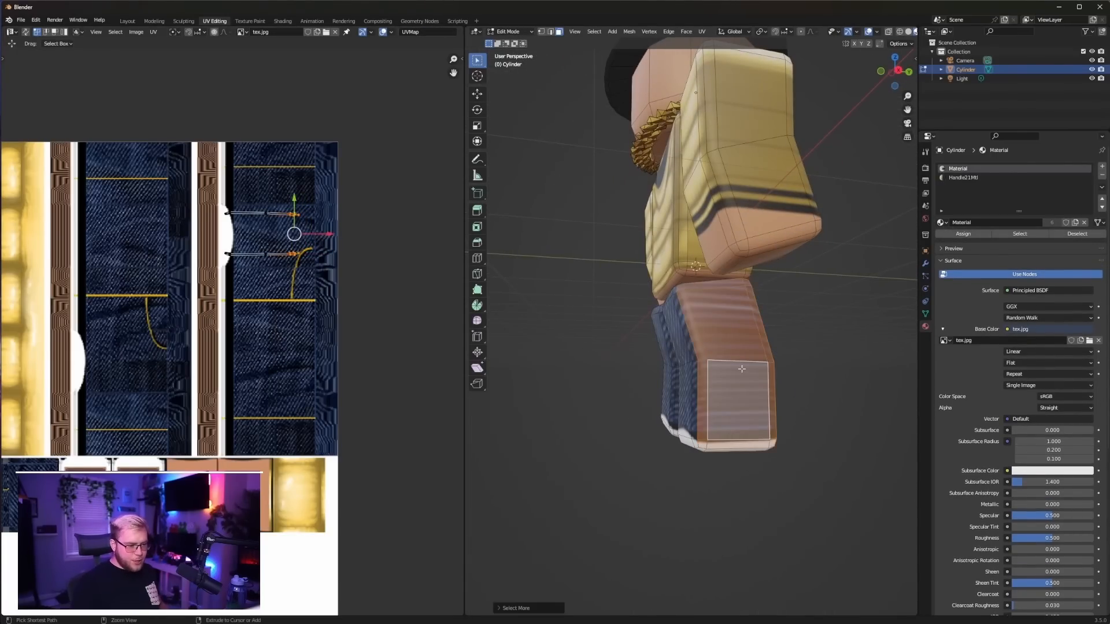
pyautogui.press('KP_3')
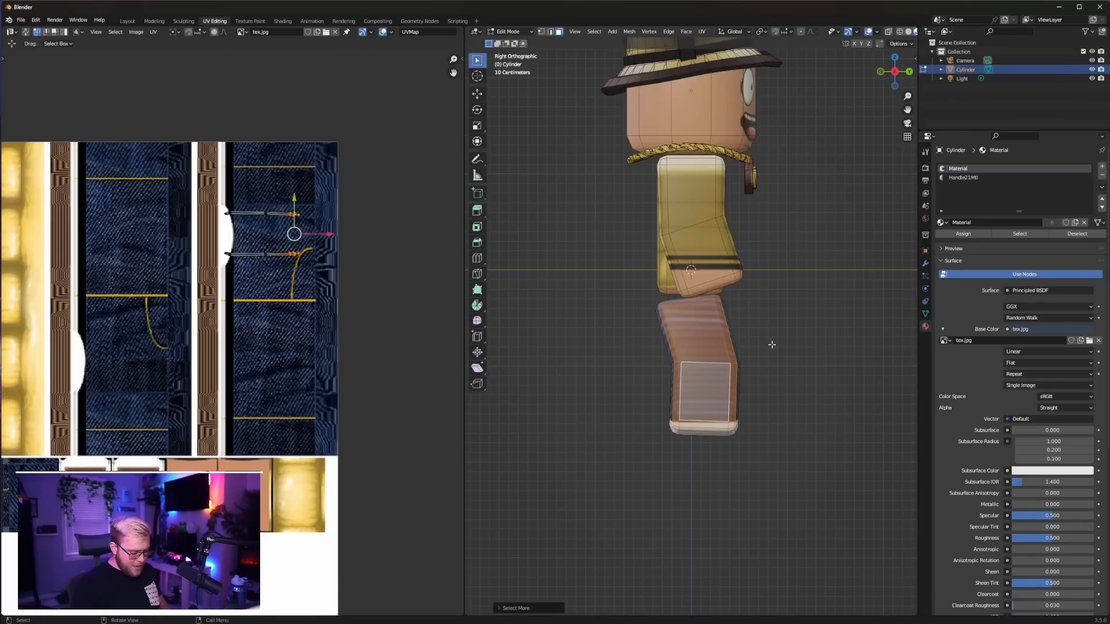
pyautogui.press('u')
pyautogui.click(773, 347)
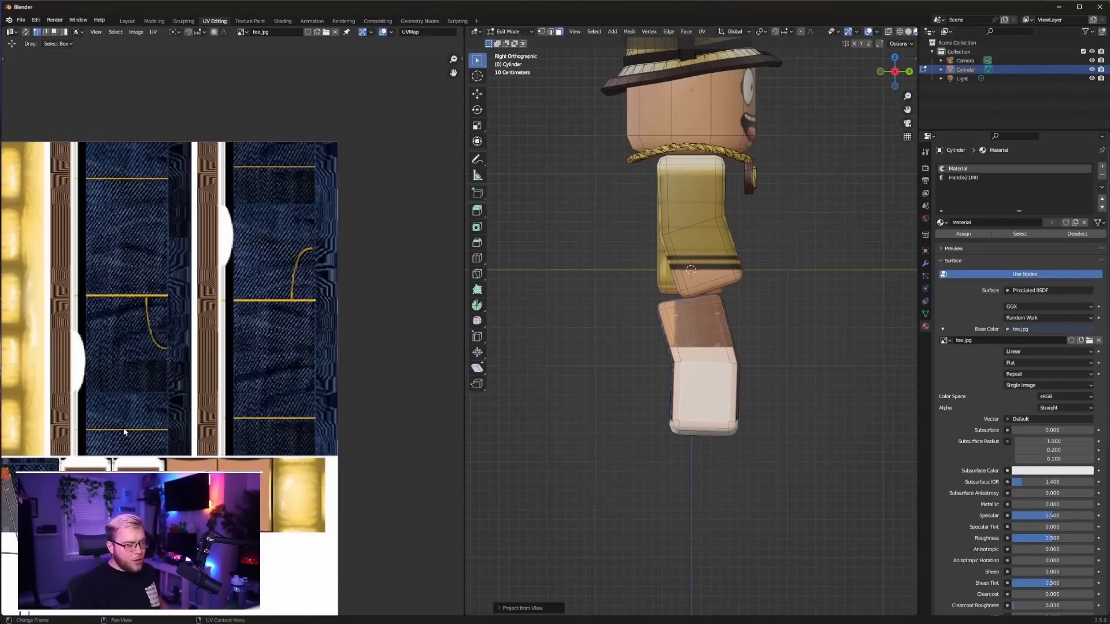
# Rotate the leg's side UV island by 90 degrees, place it over the left denim strip and scale it down
pyautogui.scroll(-5, 124, 431)
pyautogui.write('r')
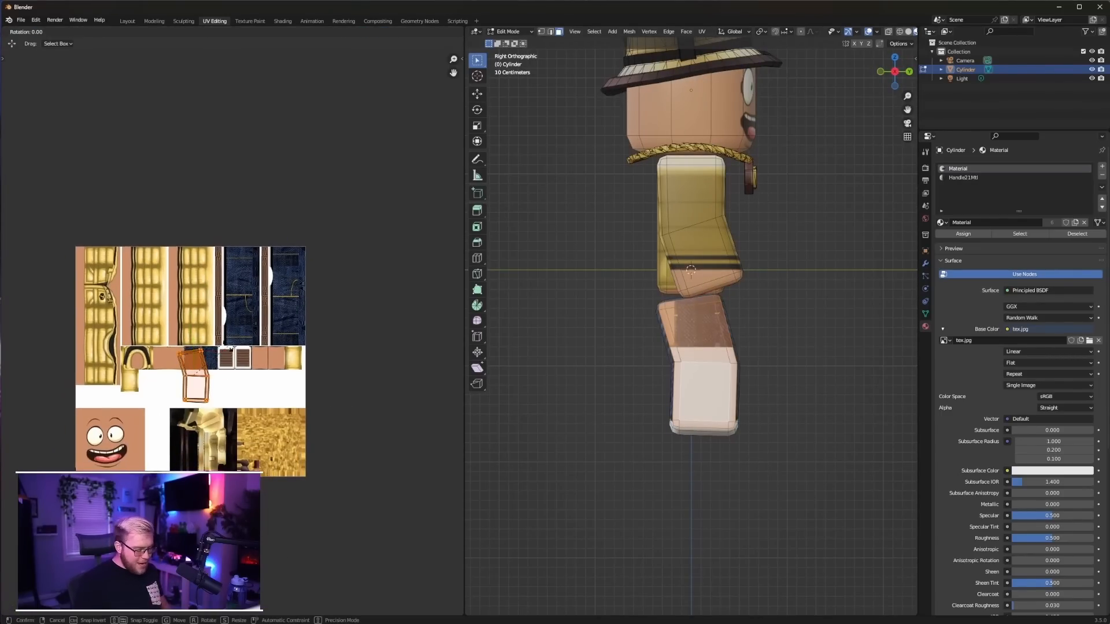
pyautogui.write('90')
pyautogui.press('Return')
pyautogui.press('g')
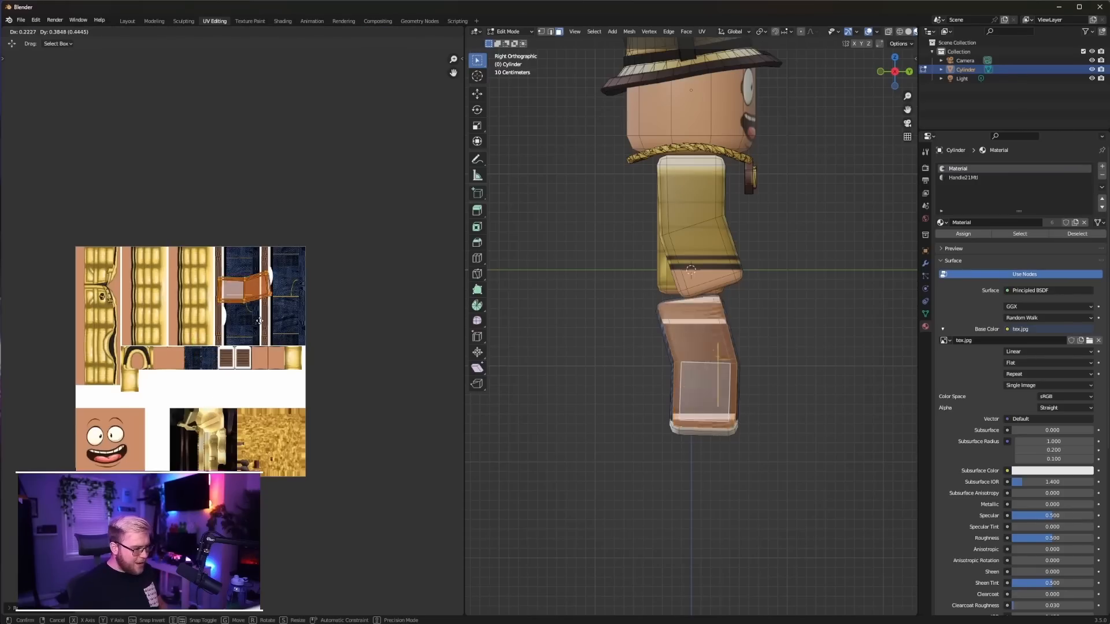
pyautogui.click(264, 313)
pyautogui.scroll(6, 271, 311)
pyautogui.scroll(-1, 275, 307)
pyautogui.keyDown('shift'); pyautogui.moveTo(293, 252); pyautogui.dragTo(294, 286, button='middle'); pyautogui.keyUp('shift')
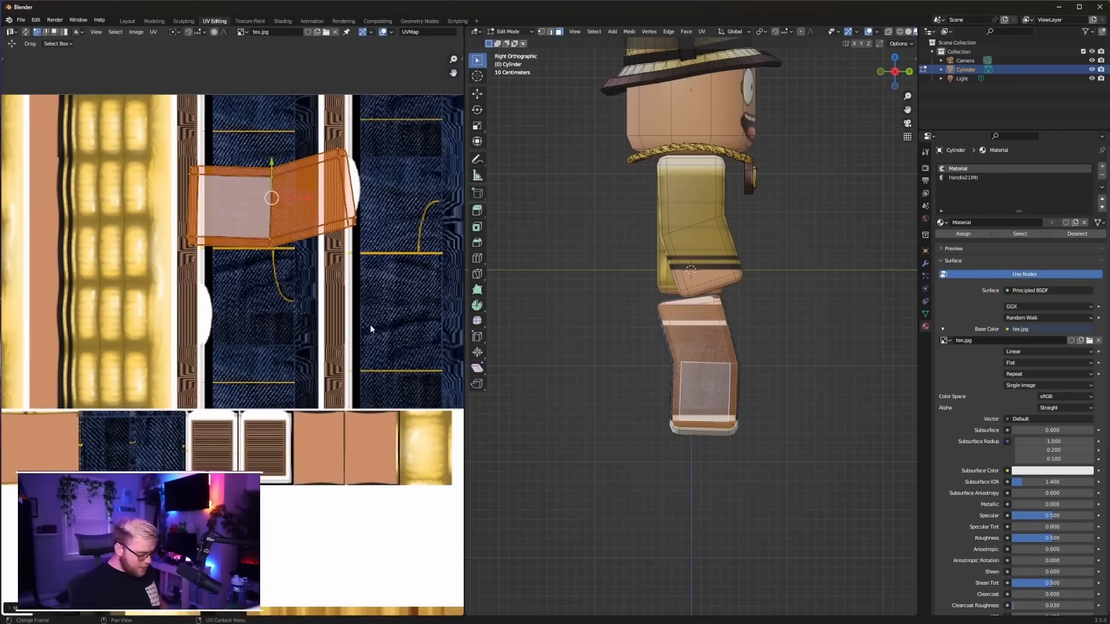
pyautogui.press('s')
pyautogui.click(320, 300)
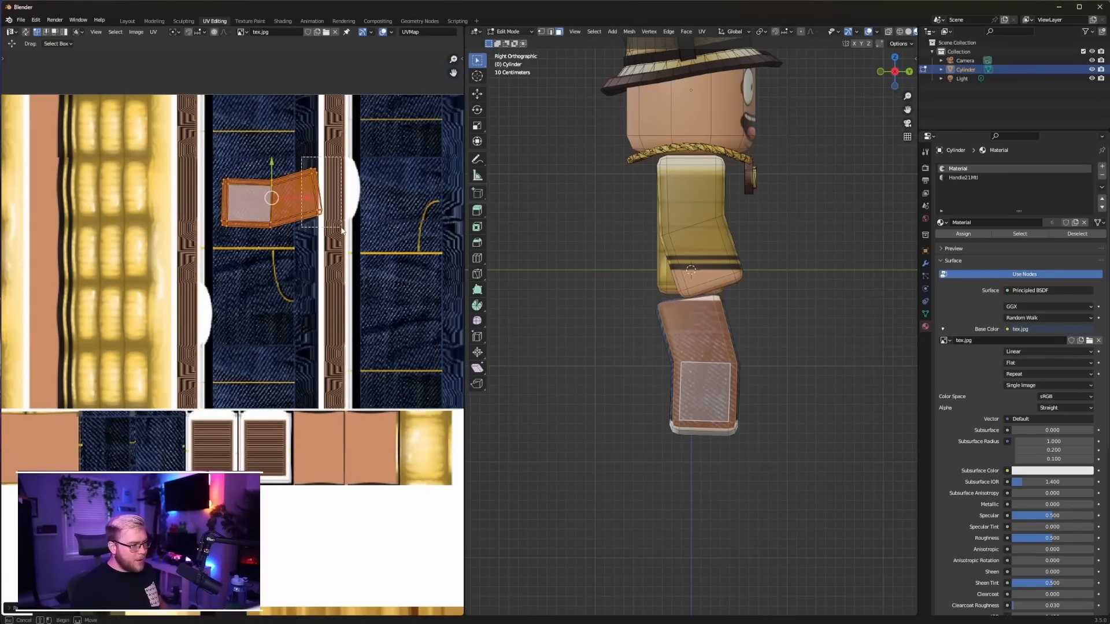
# Straighten the bent thigh end of the side island and shift it so the foot end covers the white shoe edge
pyautogui.click(317, 188)
pyautogui.press('g')
pyautogui.click(316, 186)
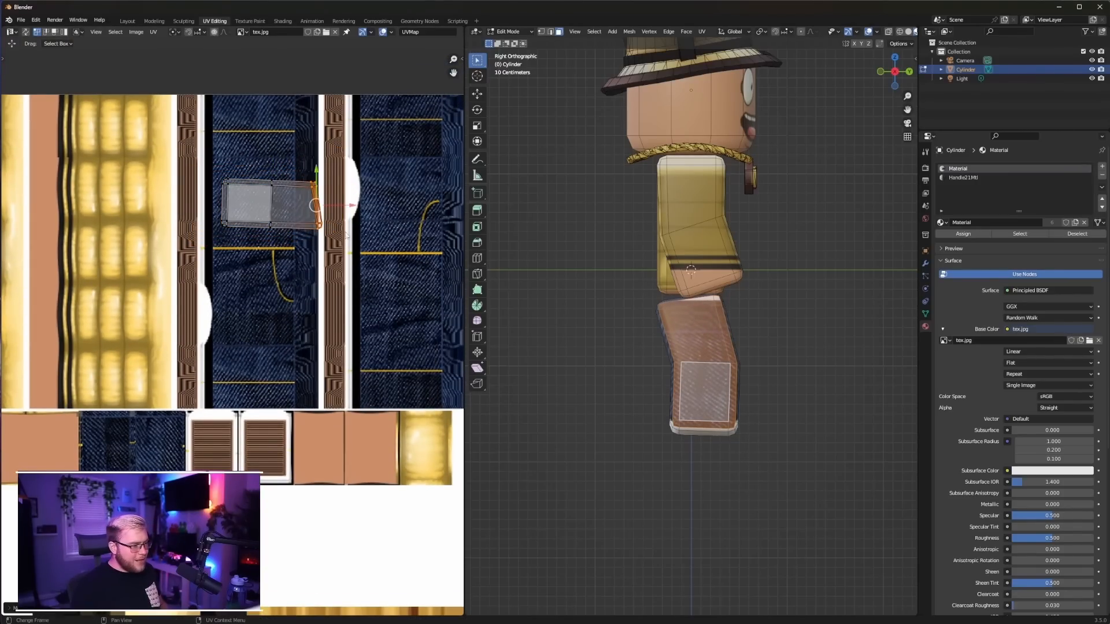
pyautogui.moveTo(308, 223); pyautogui.dragTo(309, 224)
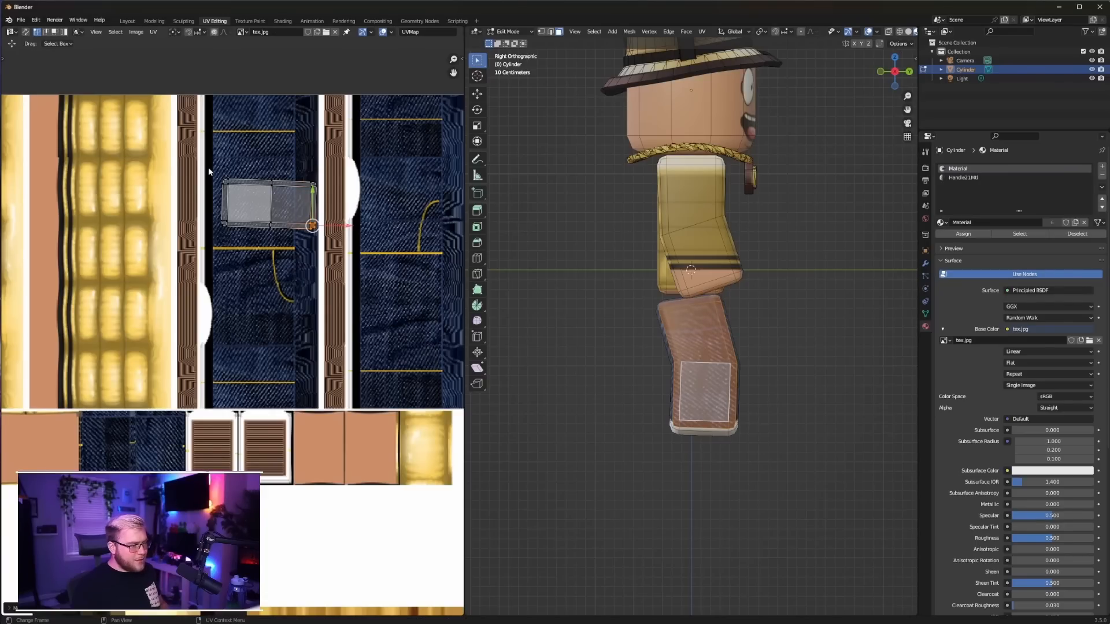
pyautogui.moveTo(208, 168); pyautogui.dragTo(373, 258)
pyautogui.press('g')
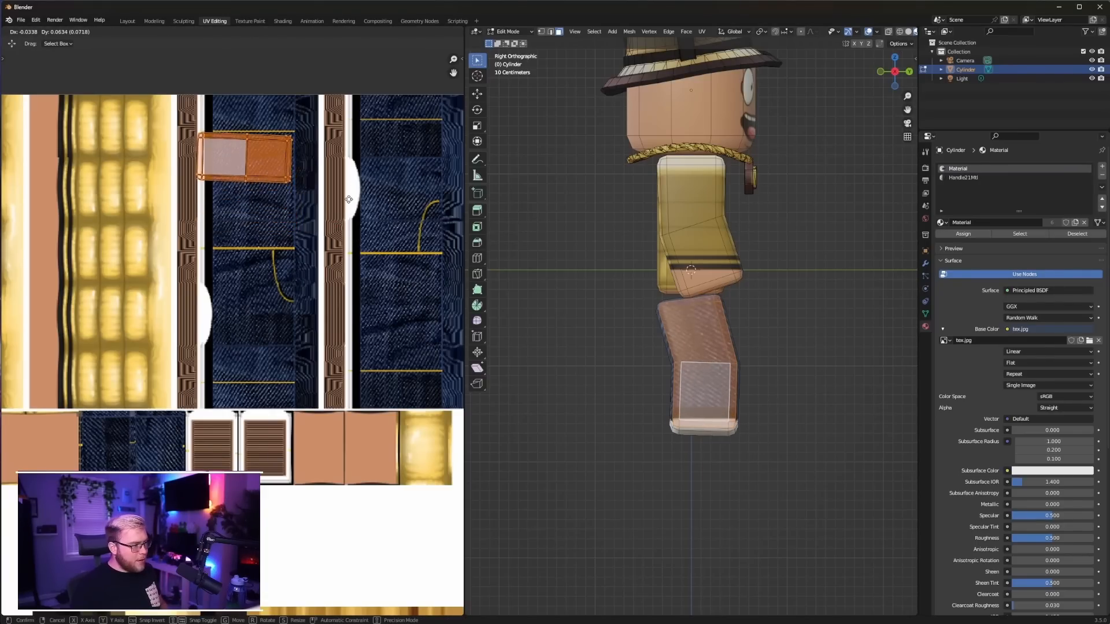
pyautogui.click(346, 242)
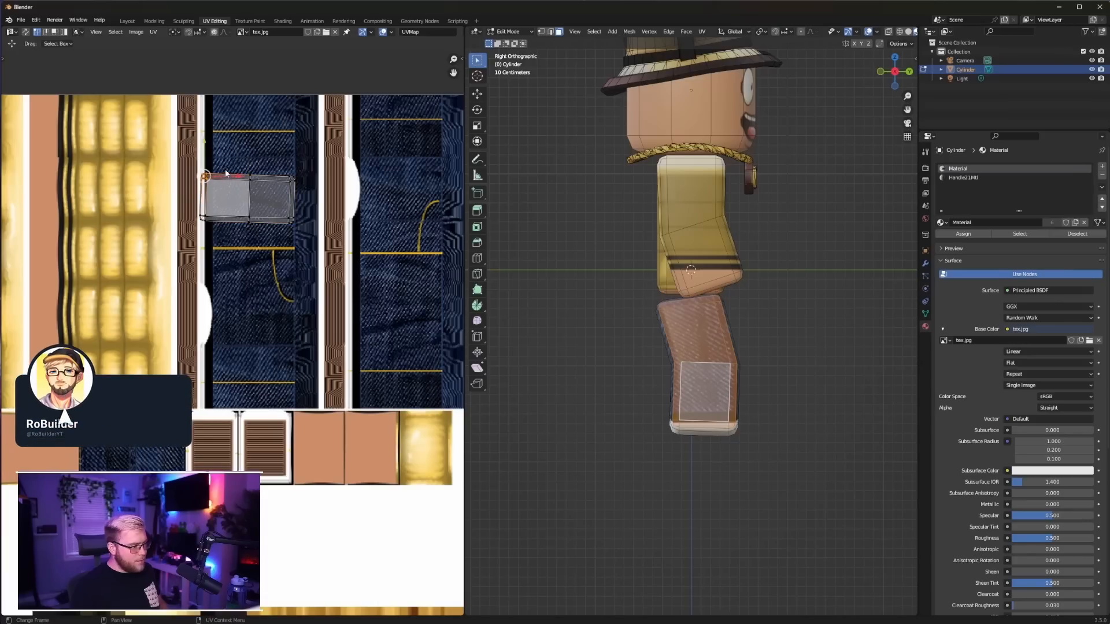
# Select the inner side faces between the legs and unwrap them with Project from View in the left orthographic view
pyautogui.press('Tab')
pyautogui.moveTo(643, 336); pyautogui.dragTo(683, 357, button='middle')
pyautogui.press('Tab')
pyautogui.keyDown('shift'); pyautogui.click(658, 370); pyautogui.keyUp('shift')
pyautogui.press('ctrl+KP_Add')
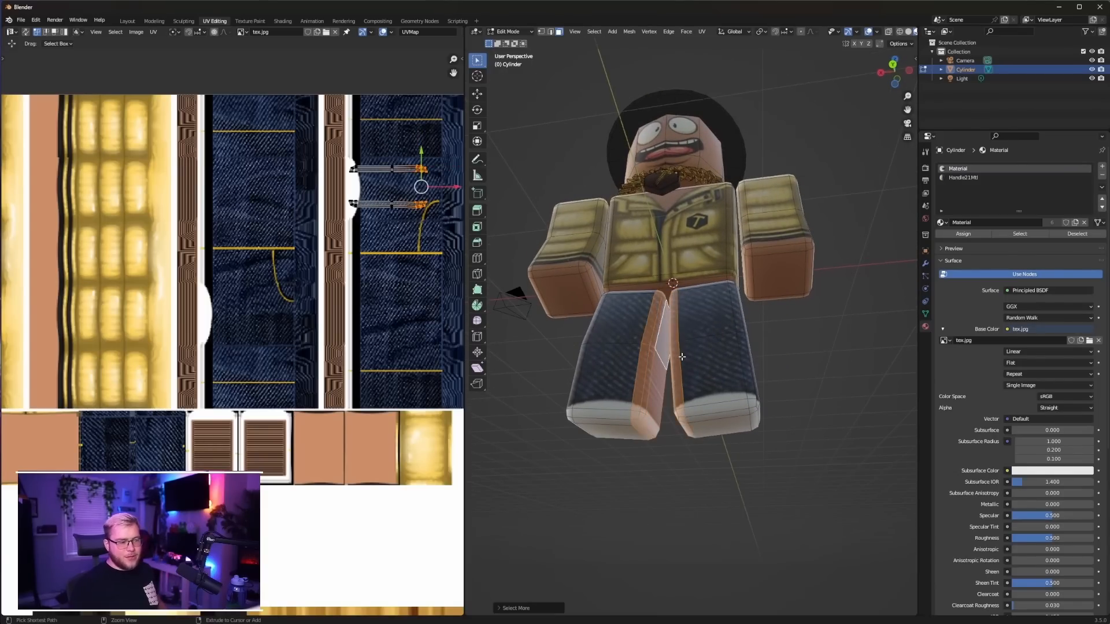
pyautogui.press('ctrl+KP_Subtract')
pyautogui.press('ctrl+KP_3')
pyautogui.press('u')
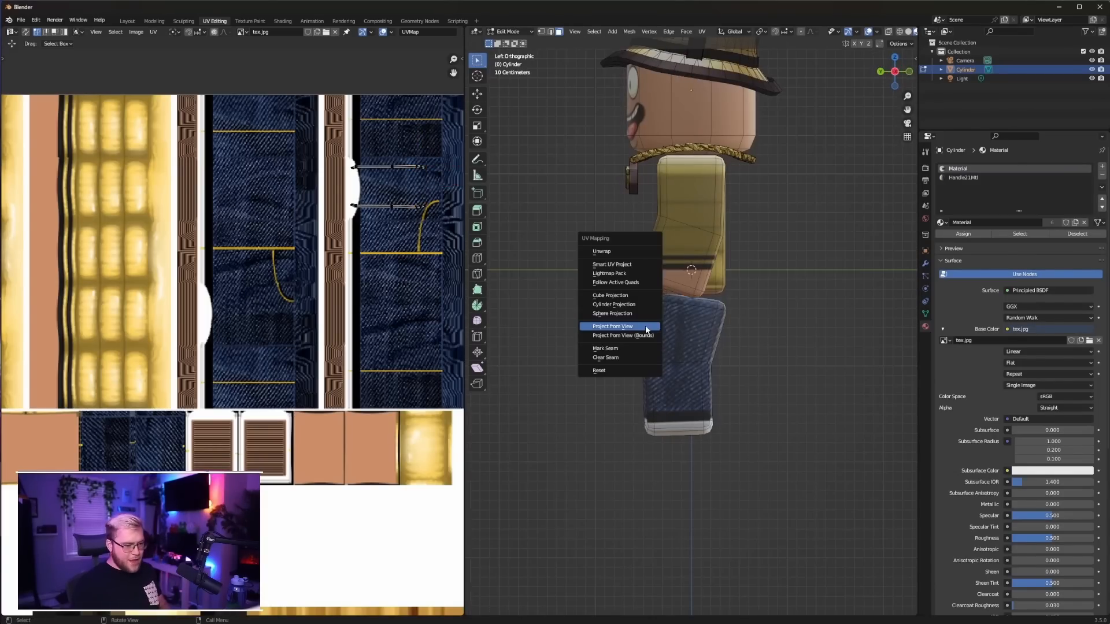
pyautogui.click(646, 329)
# Rotate the inner leg island by 90 degrees, scale it down and position it on the left denim strip over the shoe edge
pyautogui.scroll(-3, 225, 463)
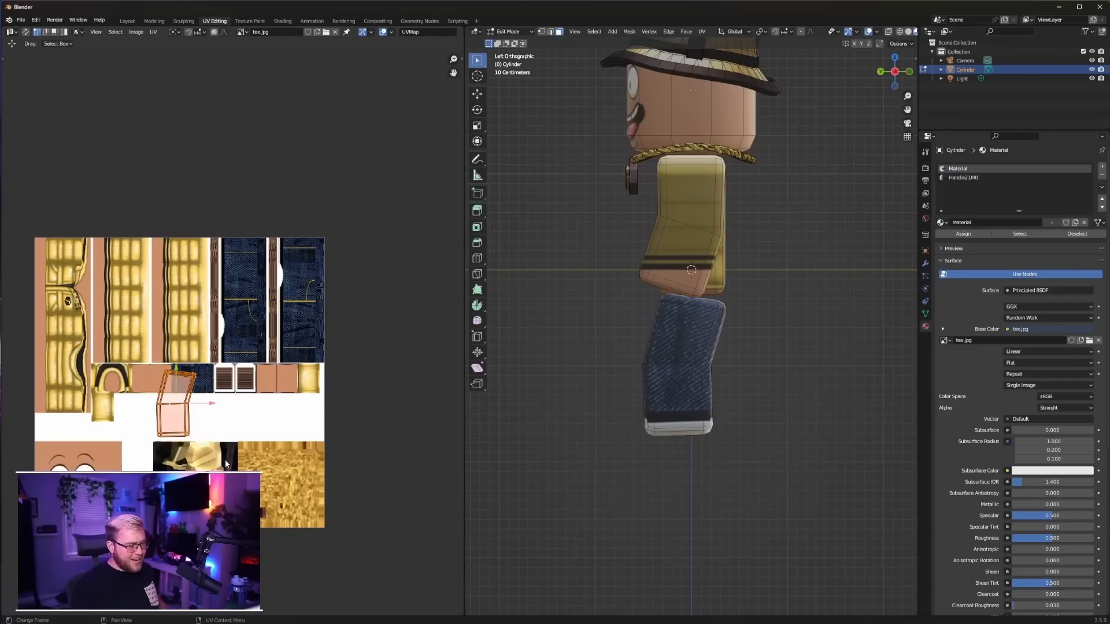
pyautogui.write('r90')
pyautogui.press('Return')
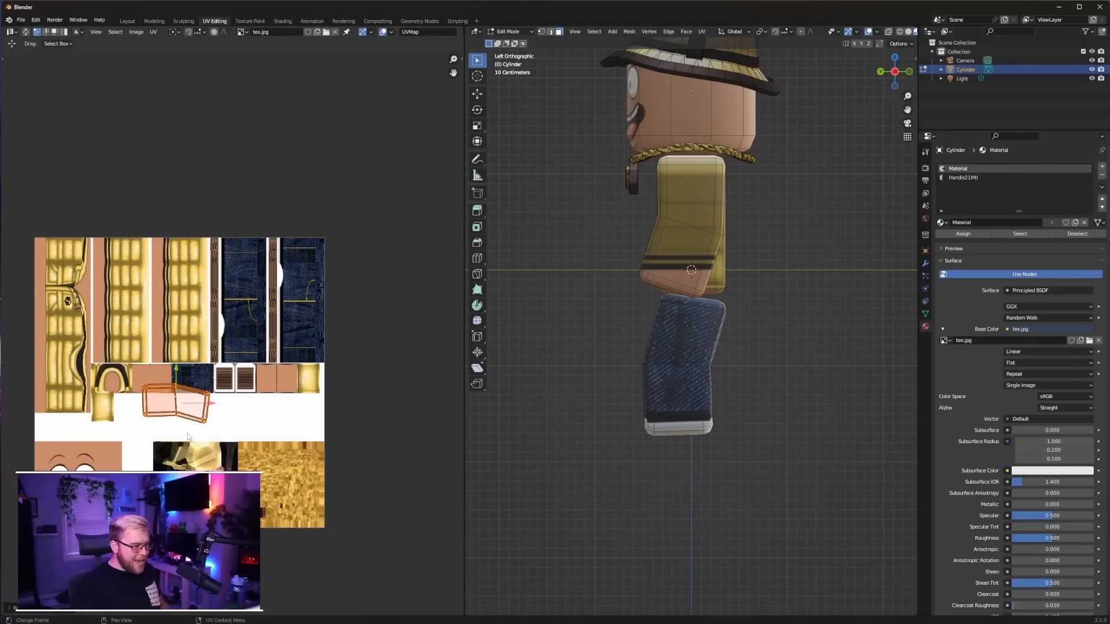
pyautogui.press('g')
pyautogui.click(267, 315)
pyautogui.press('s')
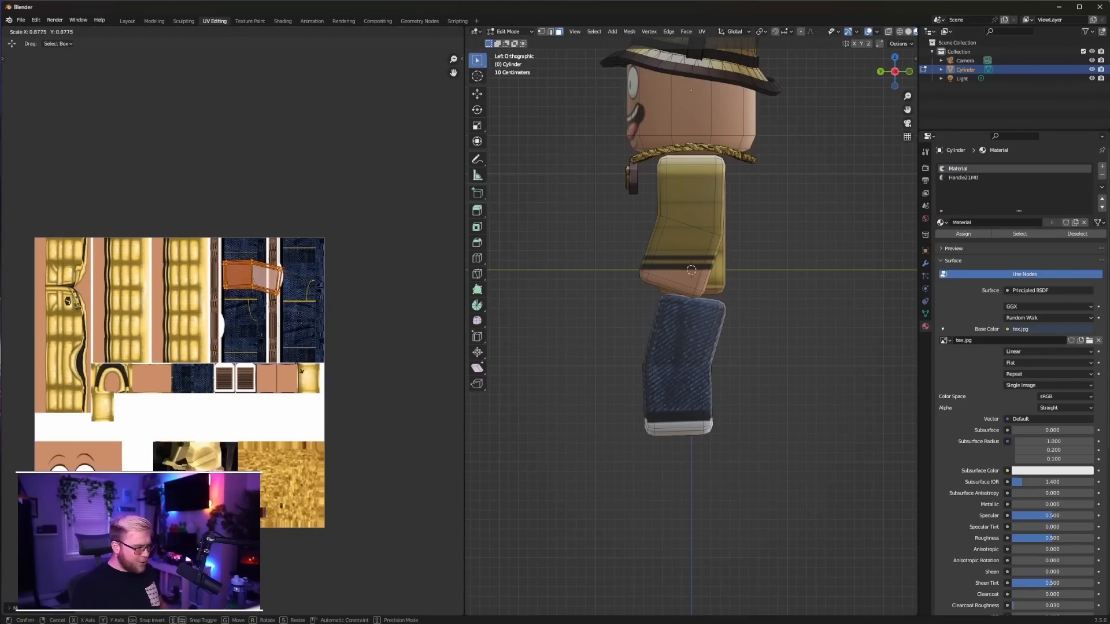
pyautogui.click(290, 363)
pyautogui.scroll(5, 297, 335)
pyautogui.moveTo(265, 288); pyautogui.dragTo(278, 386, button='middle')
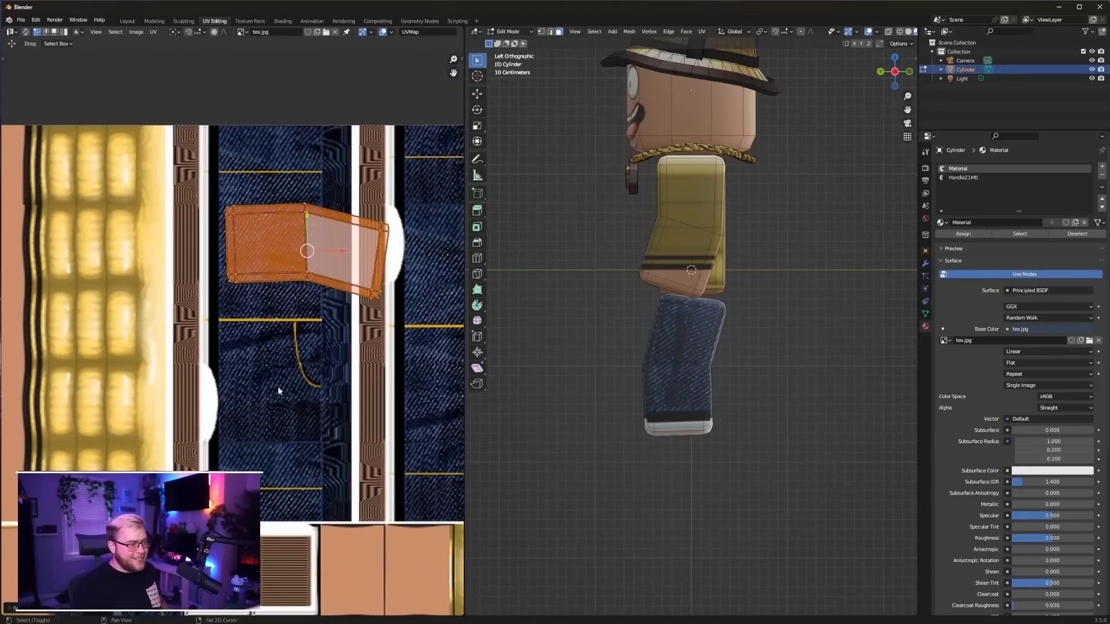
pyautogui.moveTo(332, 252); pyautogui.dragTo(311, 251)
pyautogui.click(306, 251)
# Rotate and raise the inner island's bent end to straighten it, and scale the whole island down within the denim
pyautogui.moveTo(344, 208); pyautogui.dragTo(394, 347)
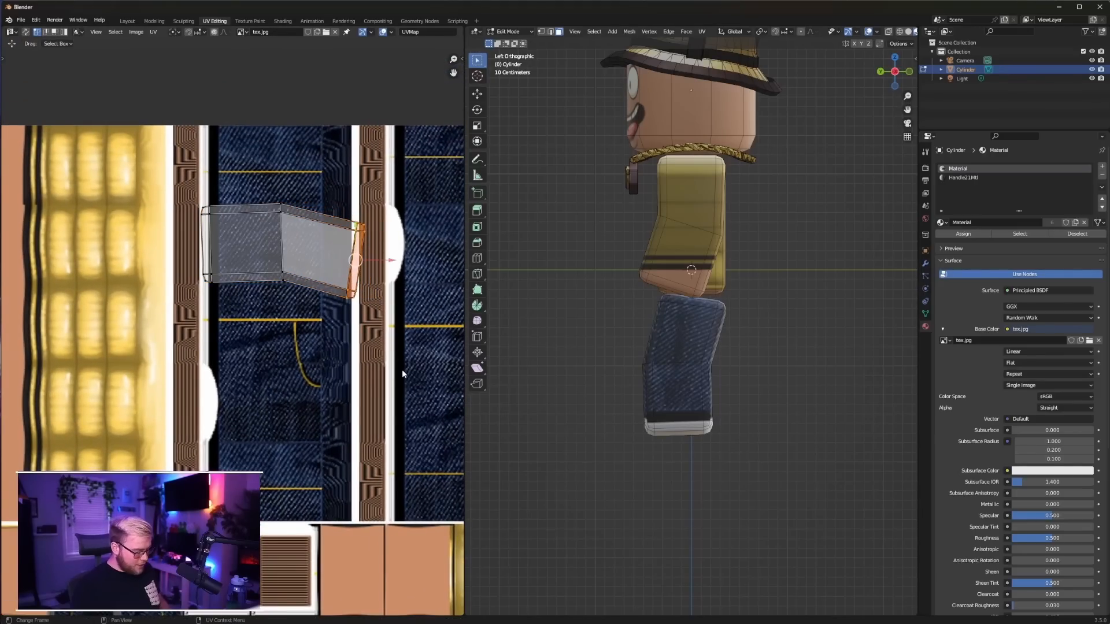
pyautogui.press('r')
pyautogui.click(375, 320)
pyautogui.press('g')
pyautogui.press('y')
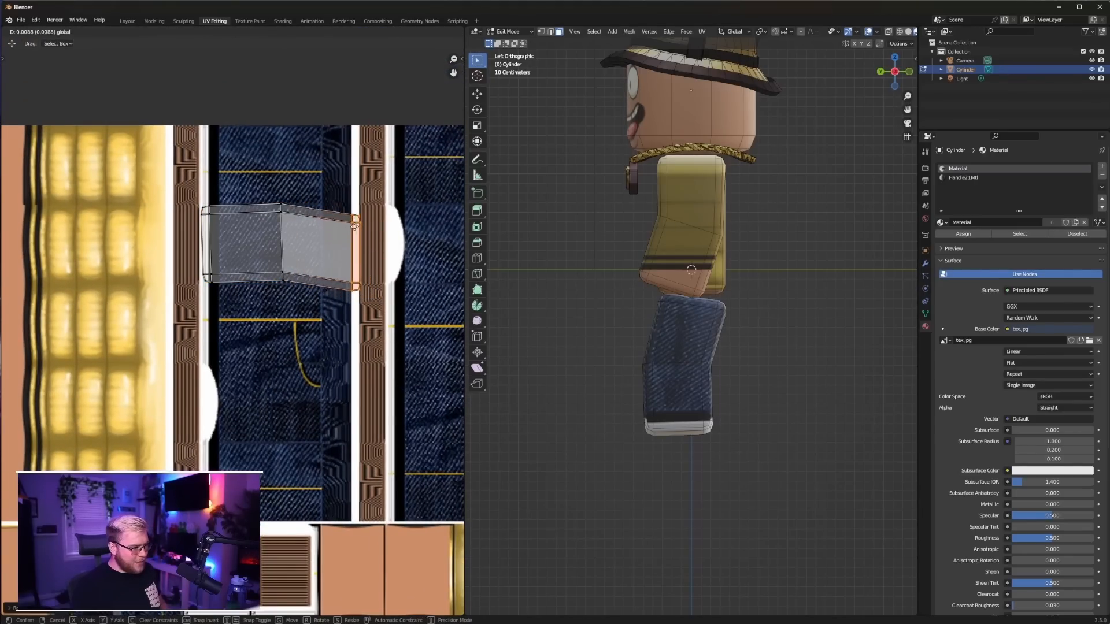
pyautogui.click(355, 222)
pyautogui.press('a')
pyautogui.press('s')
pyautogui.click(371, 295)
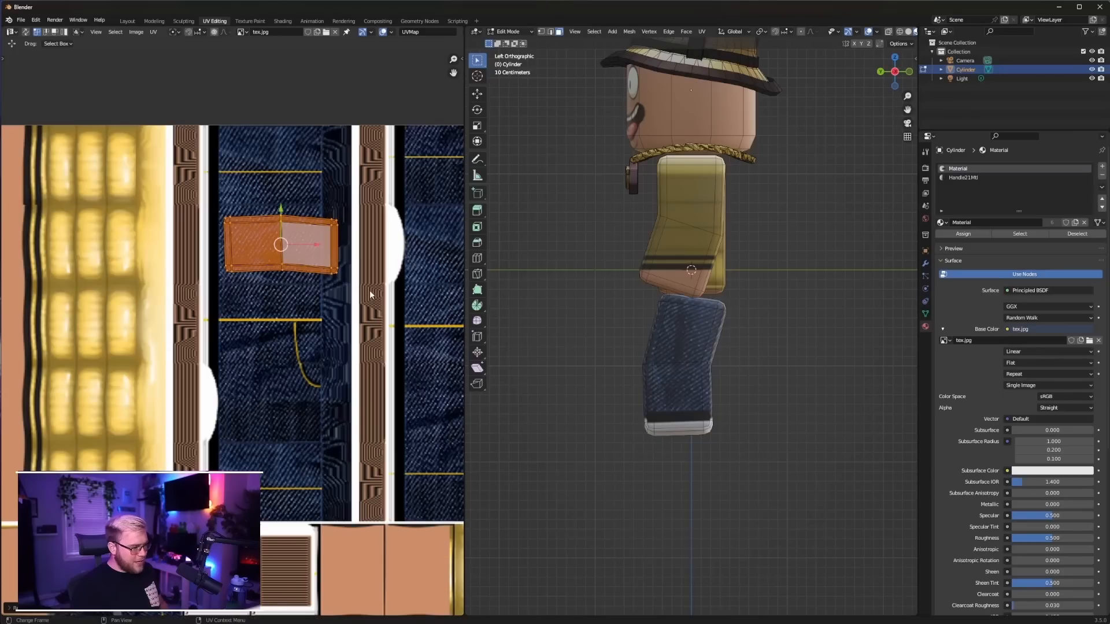
# Return to Object Mode, show the Layout workspace in Material Preview shading and select the finished character
pyautogui.press('Tab')
pyautogui.moveTo(520, 317); pyautogui.dragTo(760, 343, button='middle')
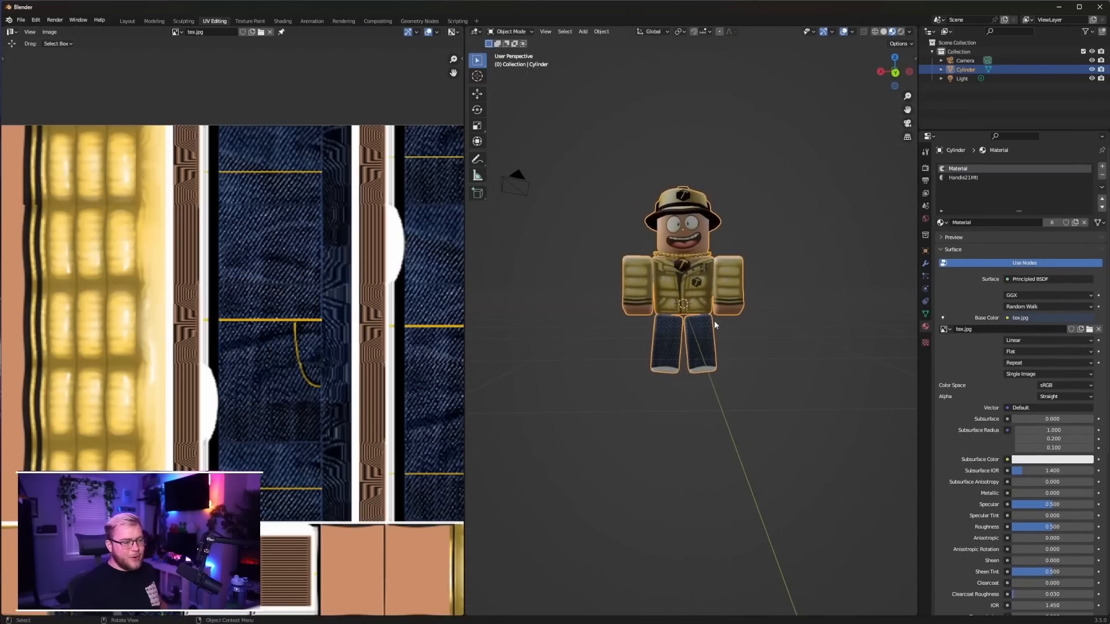
pyautogui.click(127, 21)
pyautogui.click(559, 191)
pyautogui.press('z')
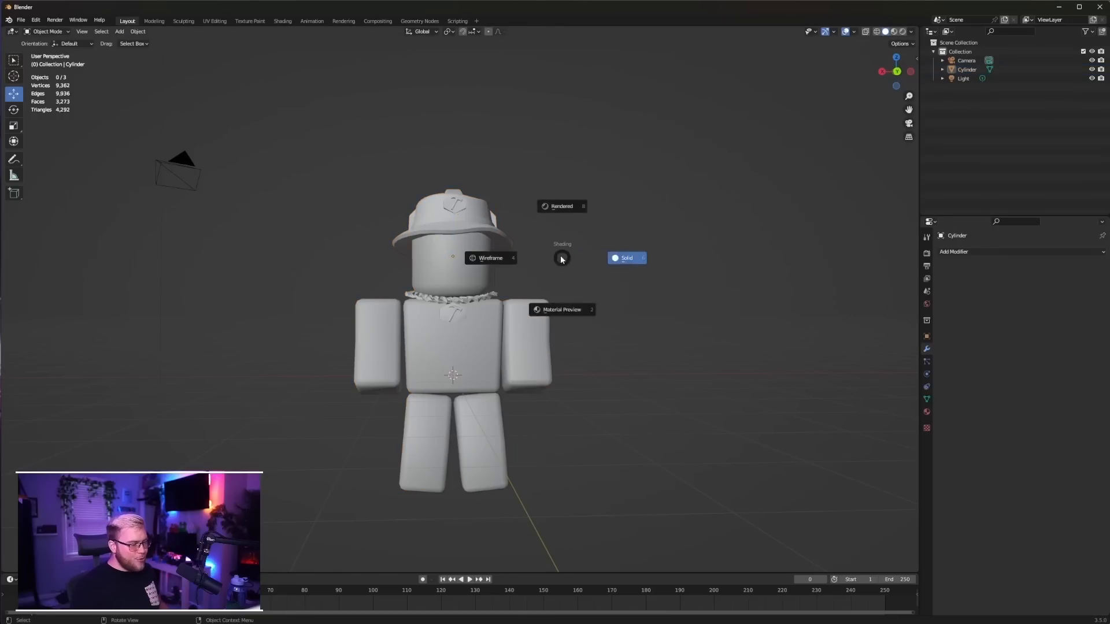
pyautogui.click(564, 311)
pyautogui.moveTo(604, 364)
pyautogui.mouseDown(button='middle')
pyautogui.moveTo(536, 332)
pyautogui.moveTo(460, 335)
pyautogui.moveTo(559, 331)
pyautogui.moveTo(490, 263)
pyautogui.moveTo(487, 289)
pyautogui.moveTo(594, 378)
pyautogui.moveTo(587, 340)
pyautogui.moveTo(526, 359)
pyautogui.moveTo(629, 396)
pyautogui.mouseUp(button='middle')
pyautogui.scroll(2, 490, 263)
pyautogui.click(490, 263)
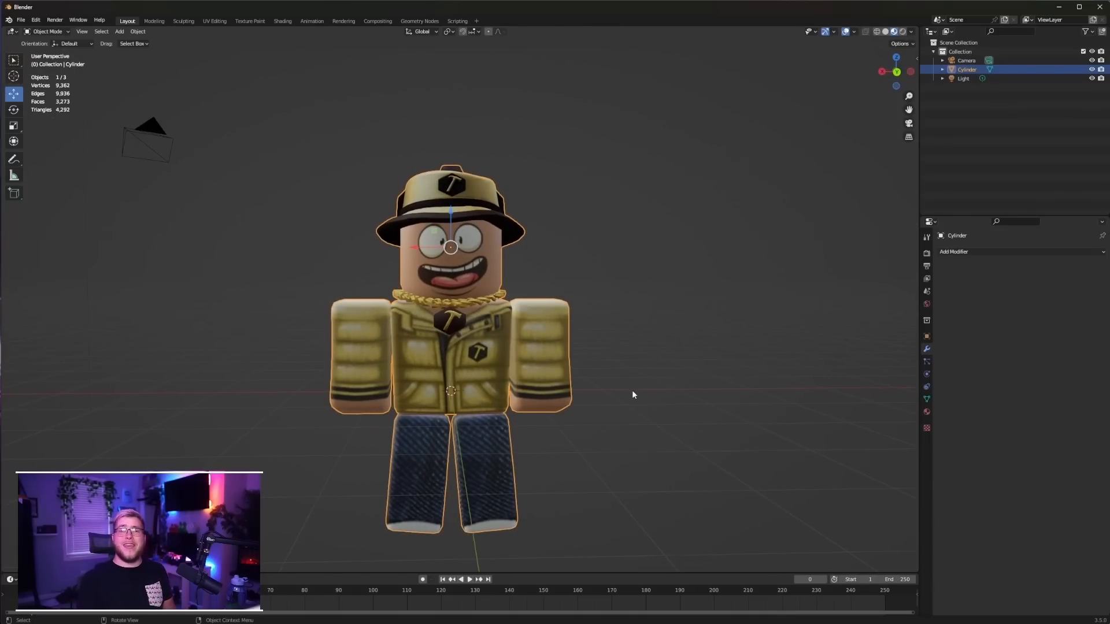